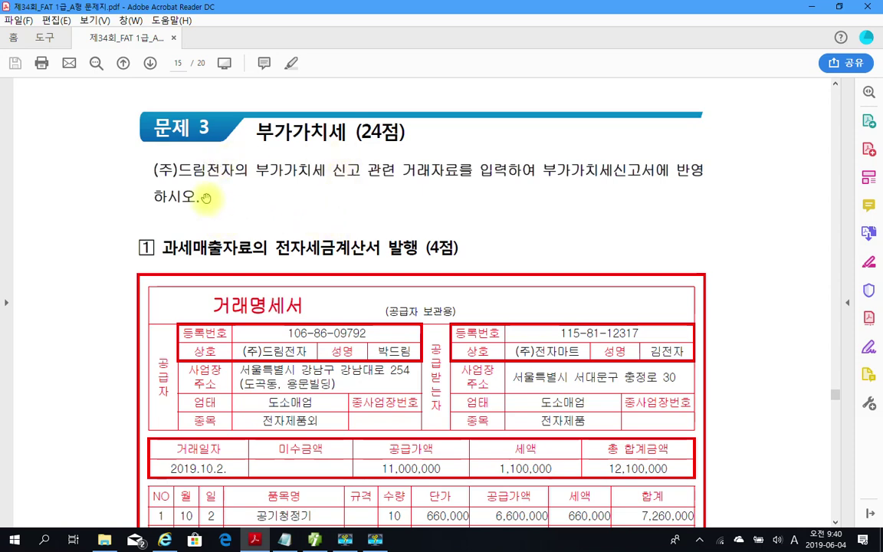
Step: Read exam problem 3, item 1, including the transaction statement and the explanatory notes below it
{"action": "scroll", "coordinate": [173, 175], "scroll_direction": "down", "scroll_amount": 5}
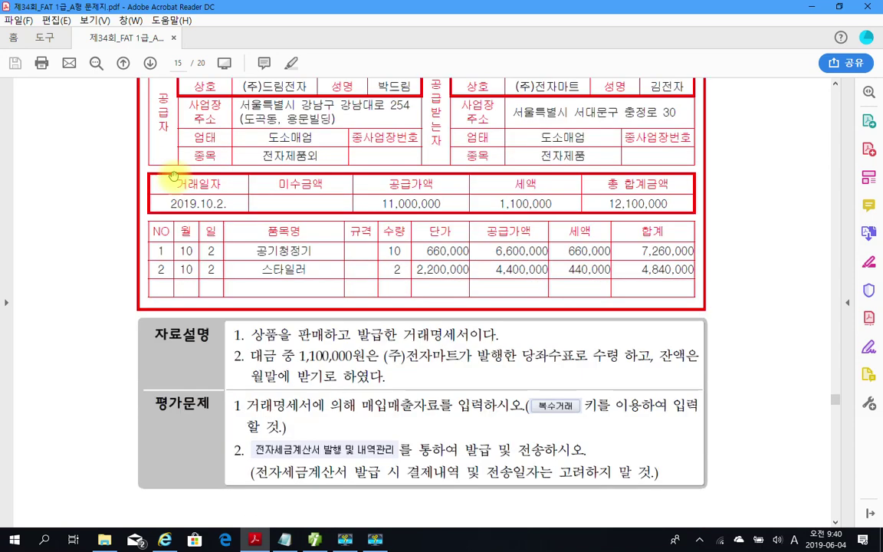
{"action": "scroll", "coordinate": [173, 175], "scroll_direction": "up", "scroll_amount": 4}
{"action": "scroll", "coordinate": [173, 175], "scroll_direction": "up", "scroll_amount": 2}
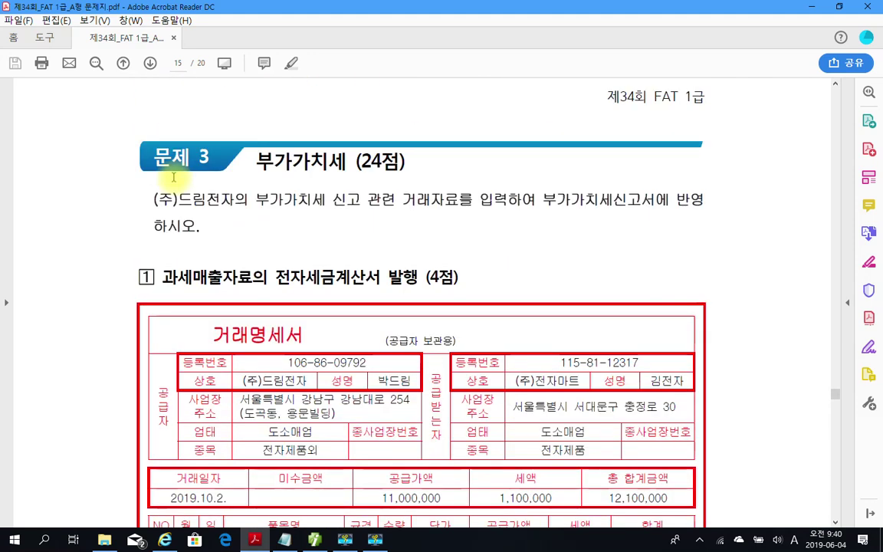
{"action": "scroll", "coordinate": [150, 226], "scroll_direction": "down", "scroll_amount": 1}
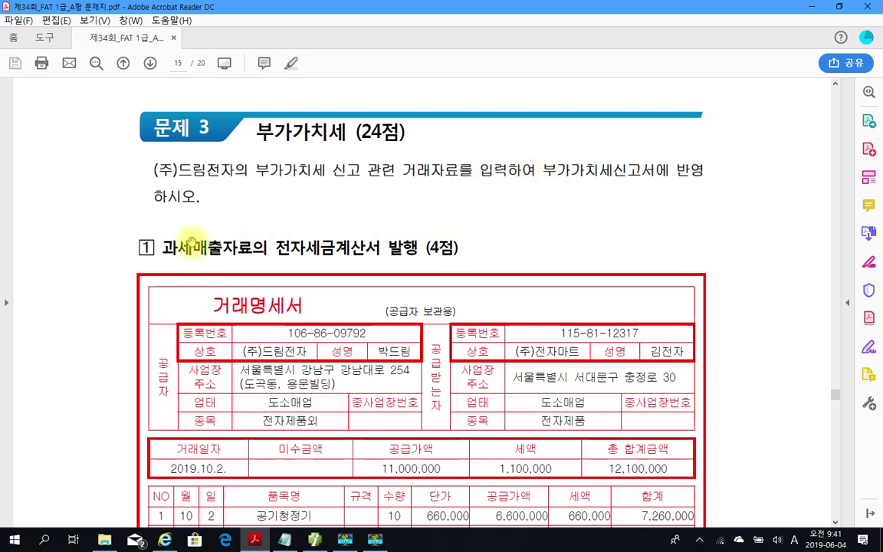
{"action": "scroll", "coordinate": [192, 244], "scroll_direction": "down", "scroll_amount": 2}
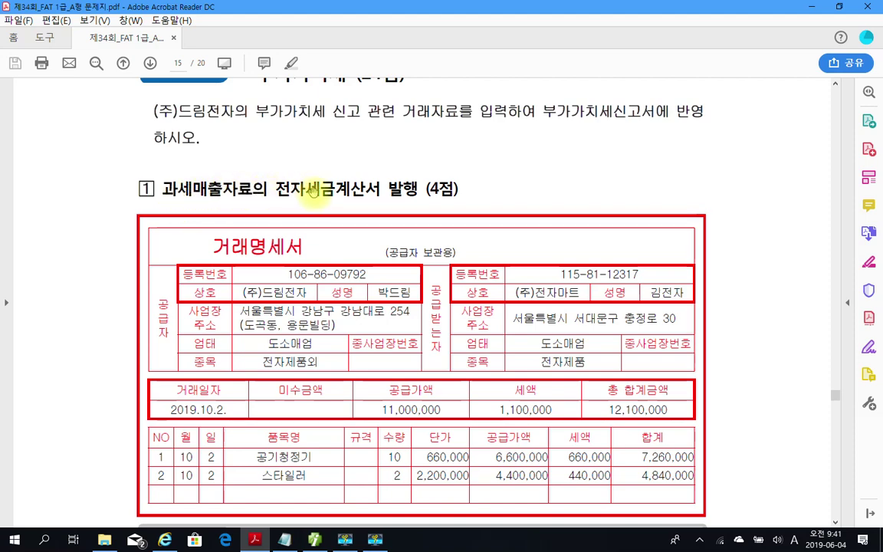
{"action": "scroll", "coordinate": [345, 190], "scroll_direction": "down", "scroll_amount": 2}
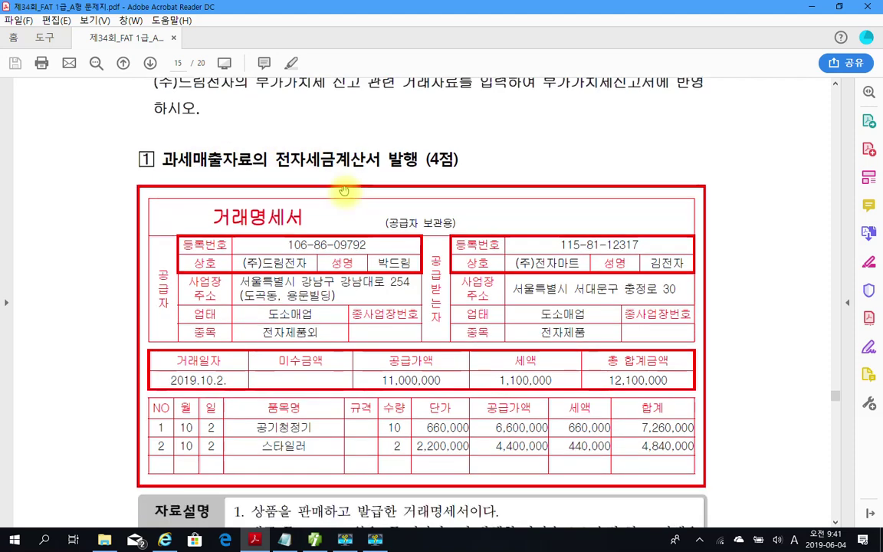
{"action": "scroll", "coordinate": [345, 184], "scroll_direction": "down", "scroll_amount": 1}
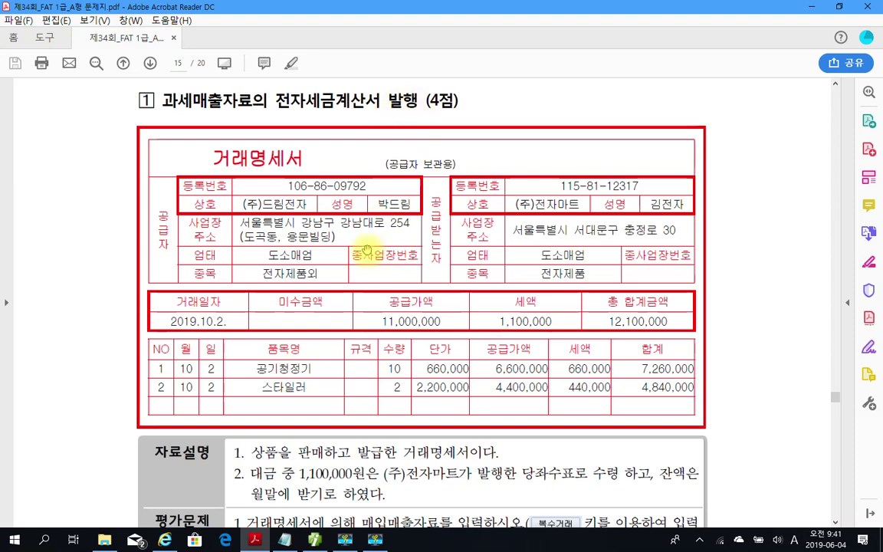
{"action": "scroll", "coordinate": [330, 225], "scroll_direction": "down", "scroll_amount": 2}
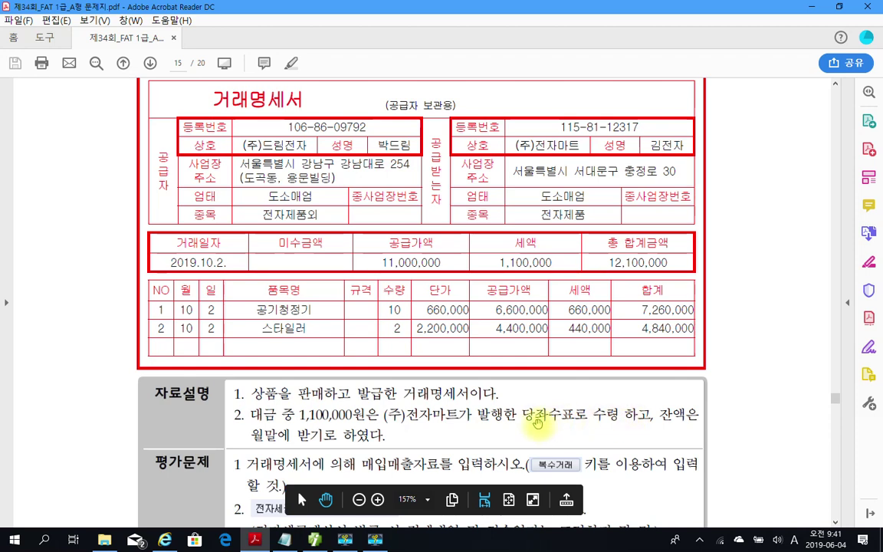
Step: Highlight the word 당좌수표 in the second note of the 자료설명 section
{"action": "left_click_drag", "start_coordinate": [575, 417], "coordinate": [524, 415]}
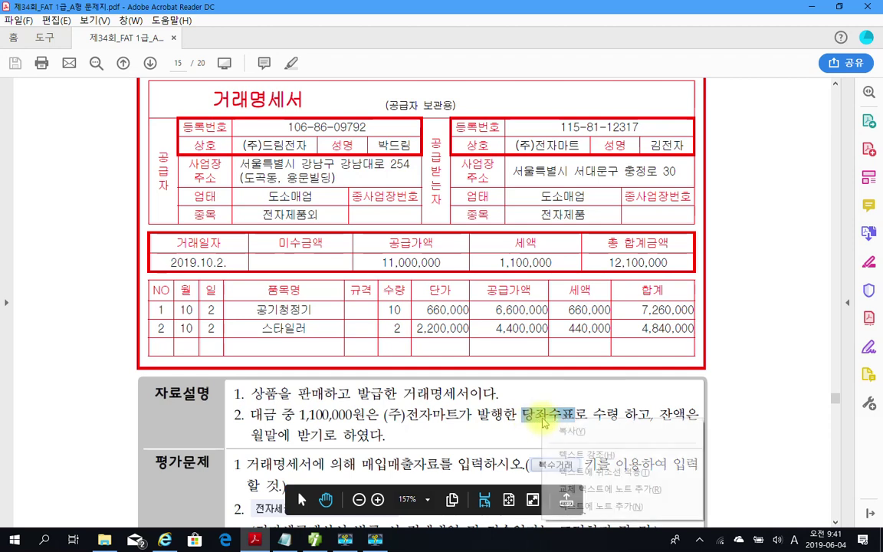
{"action": "right_click", "coordinate": [542, 419]}
{"action": "left_click", "coordinate": [574, 455]}
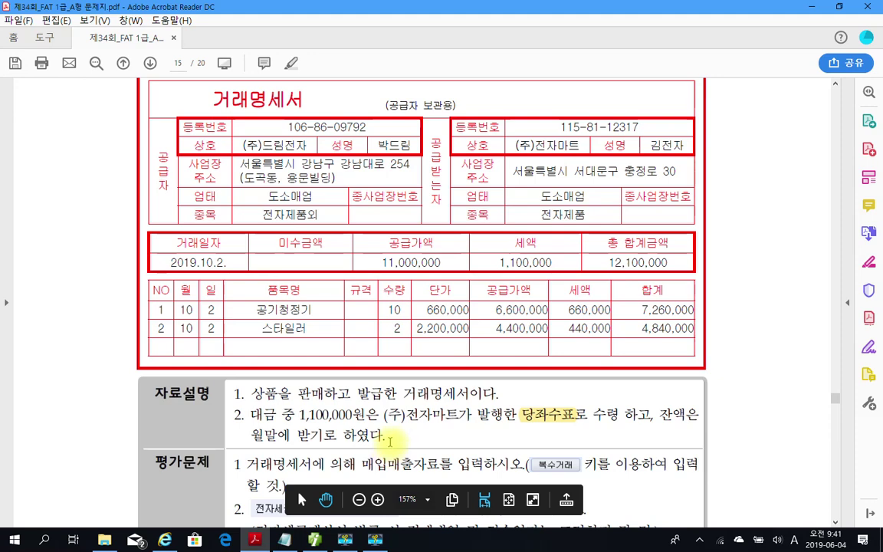
Step: Check the 평가문제 instructions, switch to 더존 Smart A (iPlus) and open 매입매출전표입력
{"action": "scroll", "coordinate": [445, 383], "scroll_direction": "down", "scroll_amount": 3}
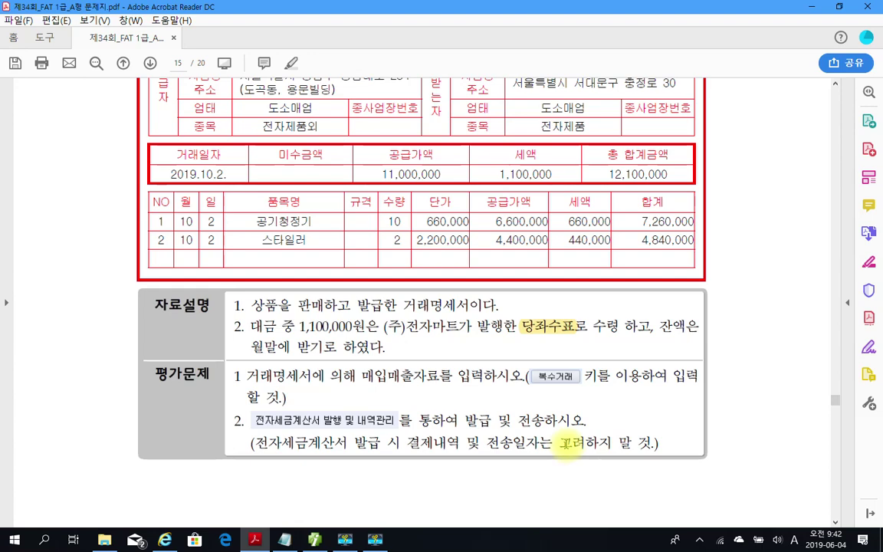
{"action": "scroll", "coordinate": [654, 423], "scroll_direction": "up", "scroll_amount": 2}
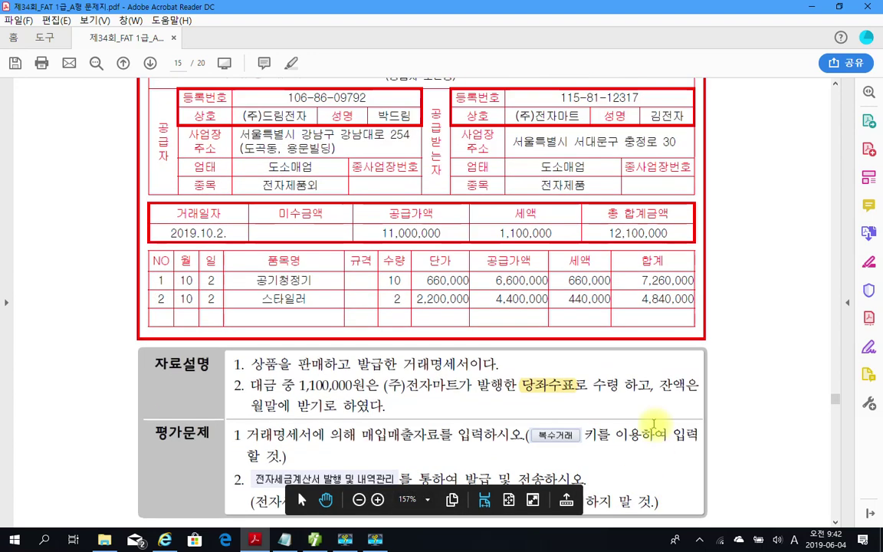
{"action": "scroll", "coordinate": [652, 427], "scroll_direction": "up", "scroll_amount": 1}
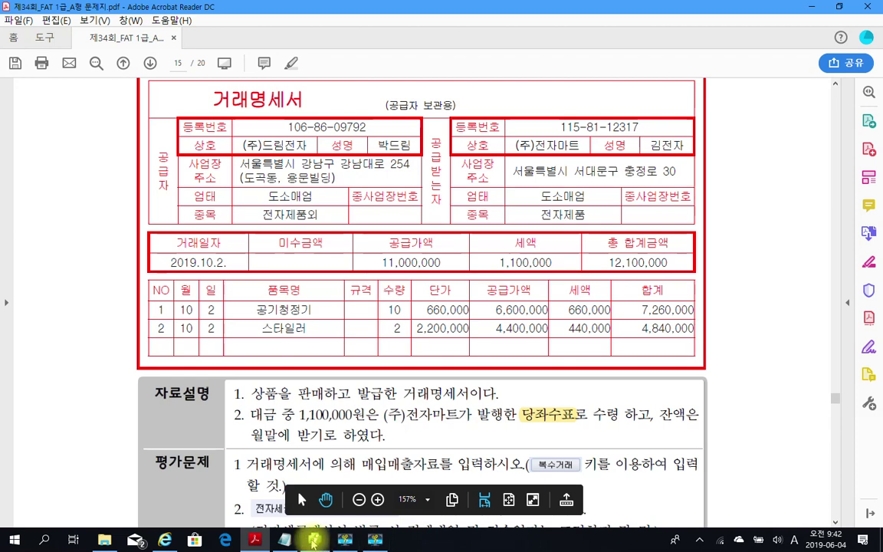
{"action": "mouse_move", "coordinate": [312, 542]}
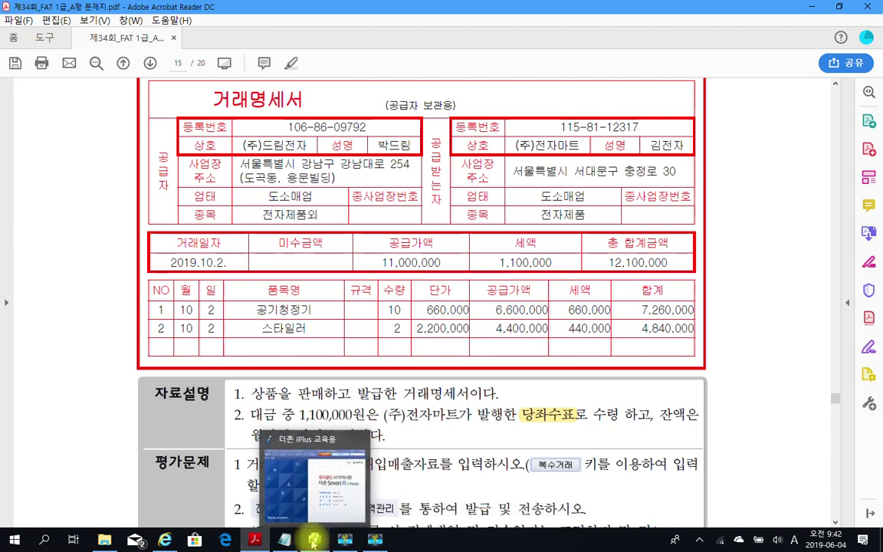
{"action": "left_click", "coordinate": [312, 543]}
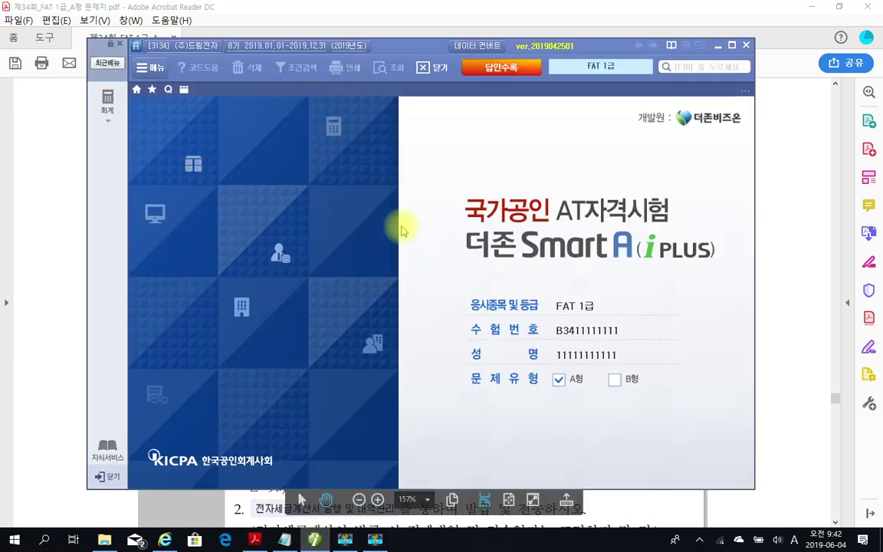
{"action": "left_click", "coordinate": [185, 91]}
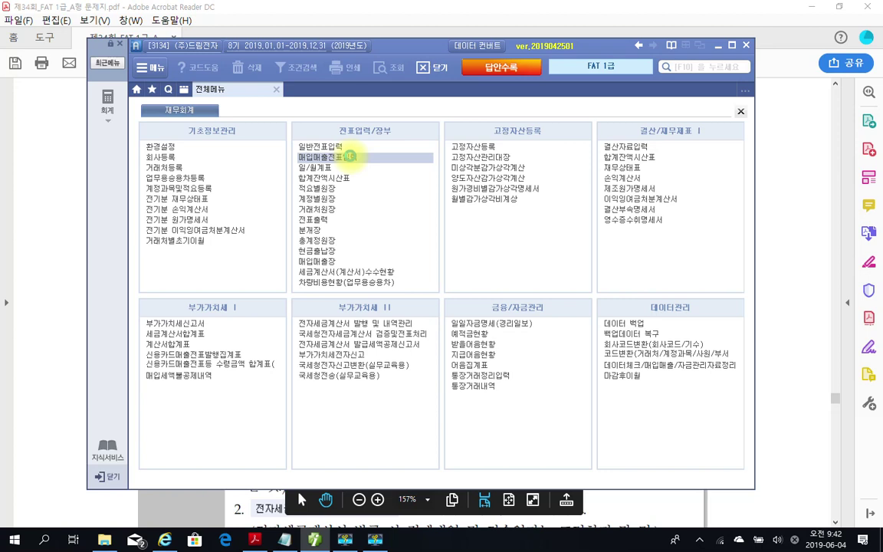
{"action": "left_click", "coordinate": [348, 157]}
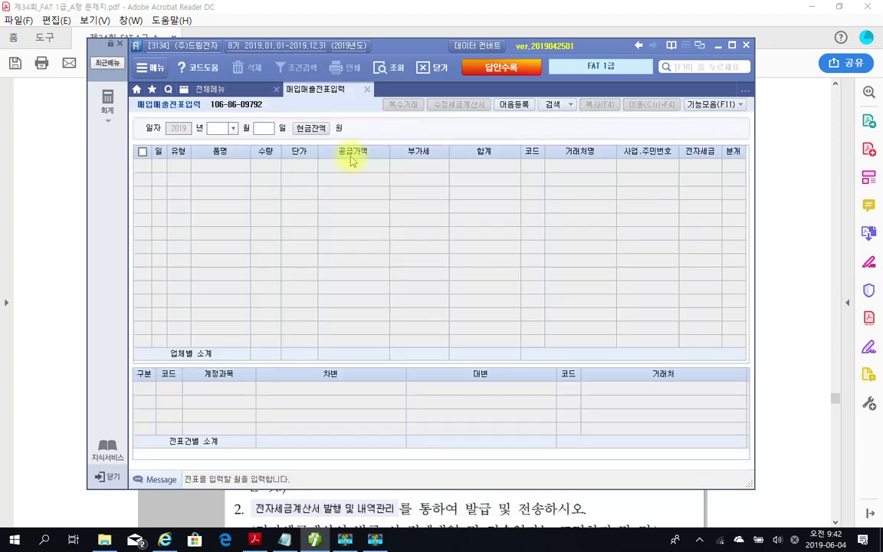
Step: Start a sales voucher line dated October 2 with tax type 11 (과세)
{"action": "type", "text": "10"}
{"action": "key", "text": "Return"}
{"action": "type", "text": "2"}
{"action": "key", "text": "Return"}
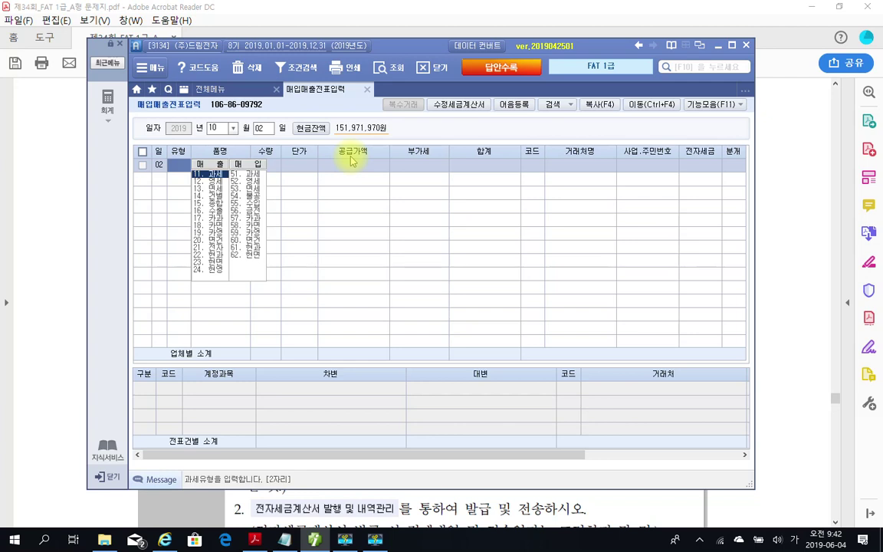
{"action": "type", "text": "11"}
{"action": "key", "text": "Return"}
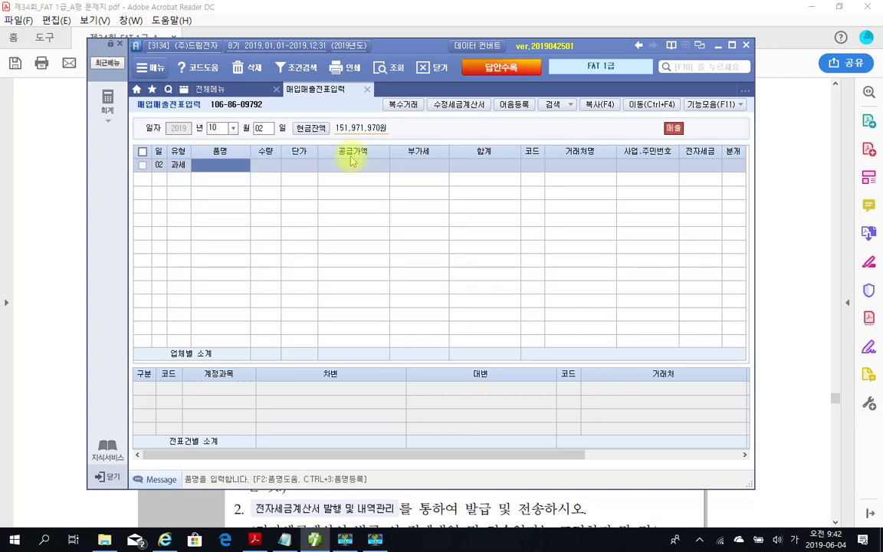
Step: Open 복수거래 for the voucher line and enter the item 공기청정기 with quantity 10 and unit price 660,000
{"action": "left_click", "coordinate": [402, 105]}
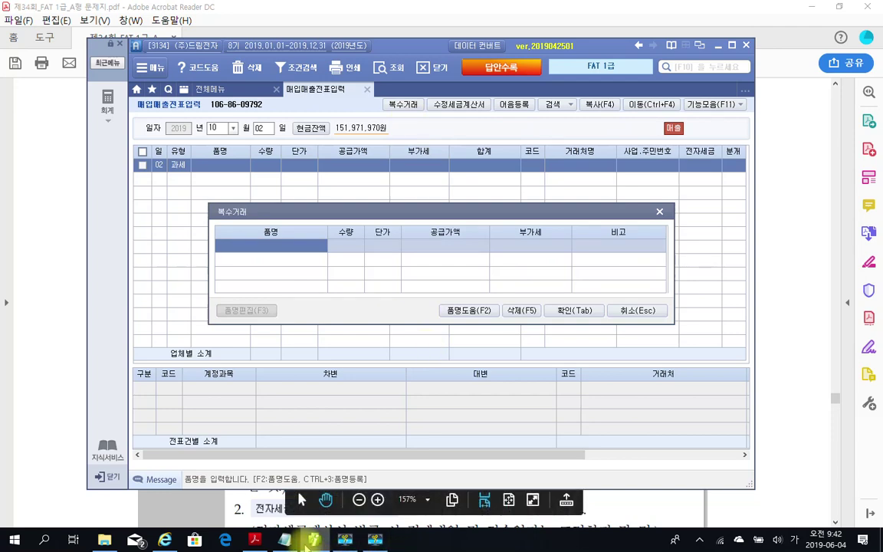
{"action": "left_click", "coordinate": [255, 540]}
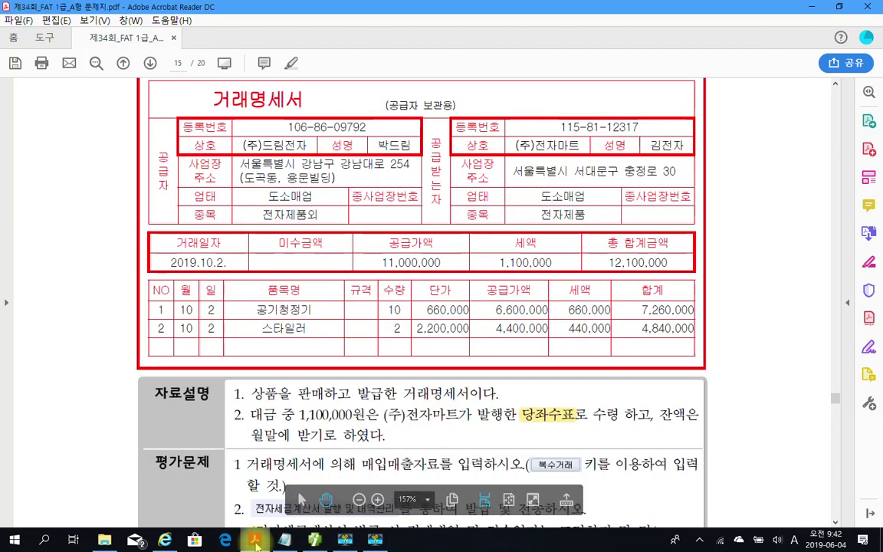
{"action": "left_click", "coordinate": [255, 539]}
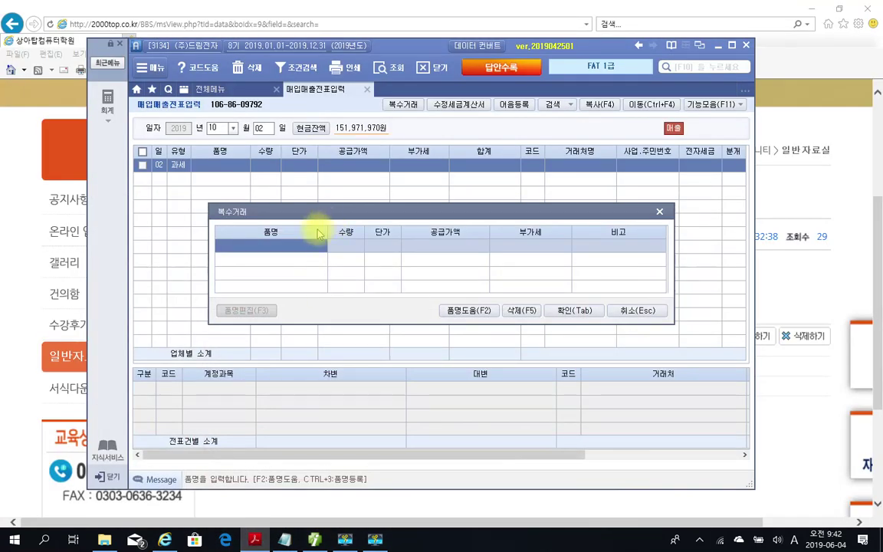
{"action": "left_click", "coordinate": [311, 248]}
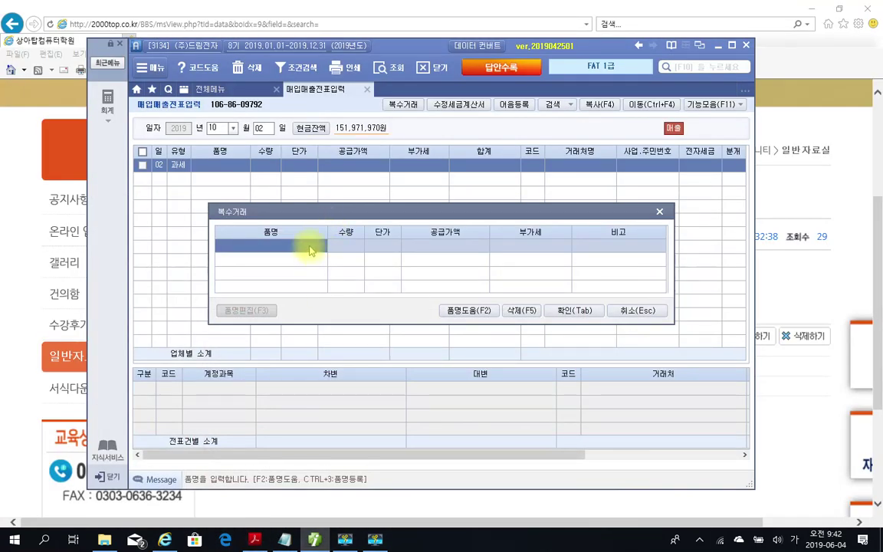
{"action": "type", "text": "공기청정기"}
{"action": "key", "text": "Return"}
{"action": "type", "text": "10"}
{"action": "key", "text": "Return"}
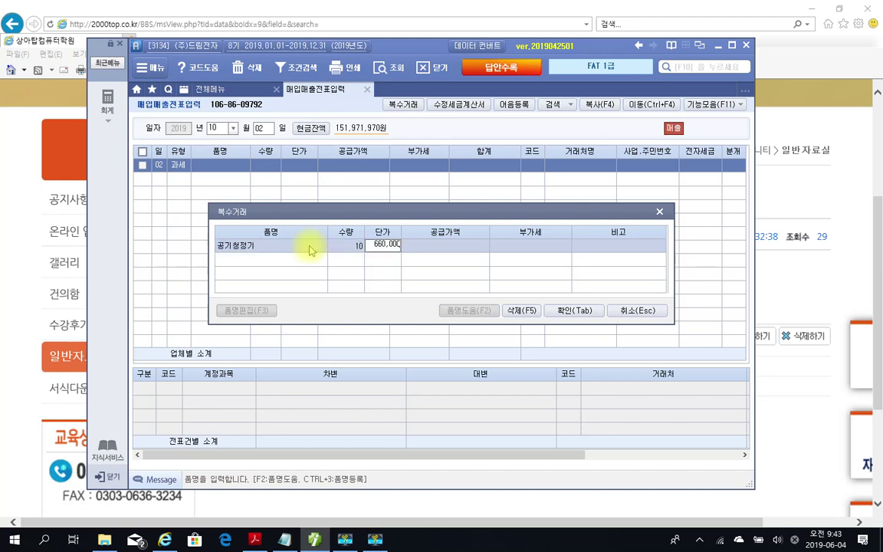
{"action": "type", "text": "660000"}
{"action": "key", "text": "Return"}
{"action": "key", "text": "Return"}
{"action": "key", "text": "Return"}
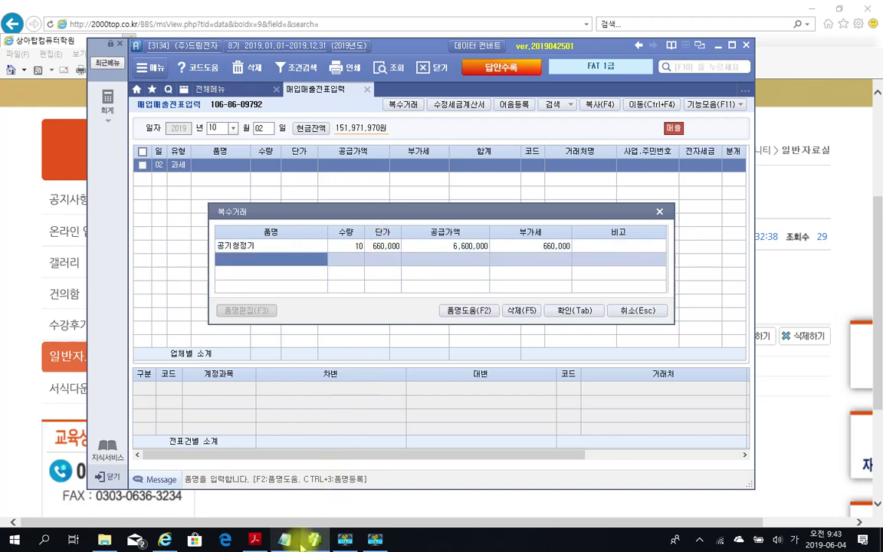
Step: Add a second item 스타일러 with quantity 2 and unit price 2,200,000, and confirm the 복수거래 entry
{"action": "left_click", "coordinate": [255, 539]}
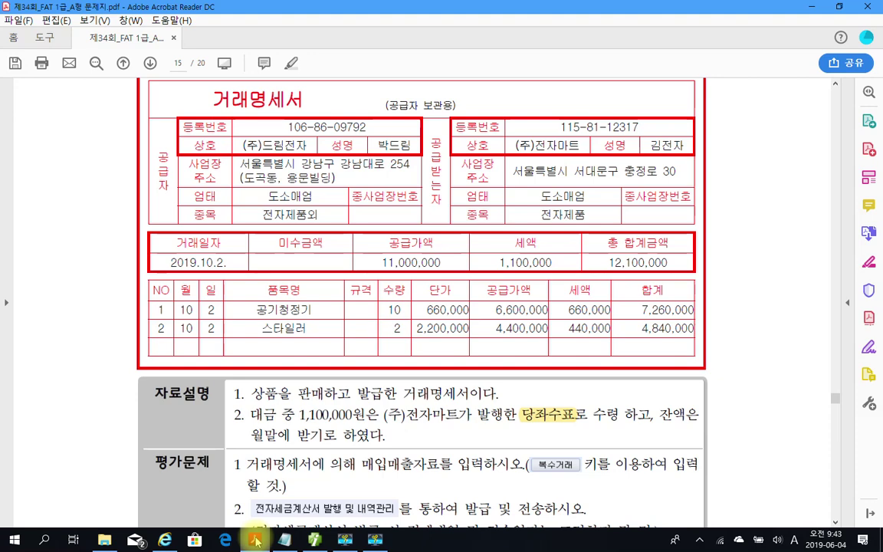
{"action": "left_click", "coordinate": [255, 540]}
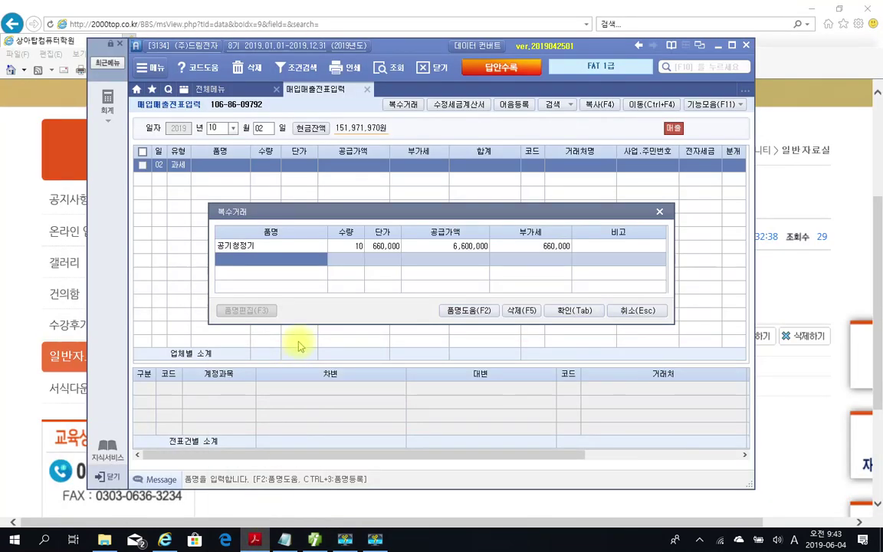
{"action": "left_click", "coordinate": [222, 254]}
{"action": "type", "text": "음"}
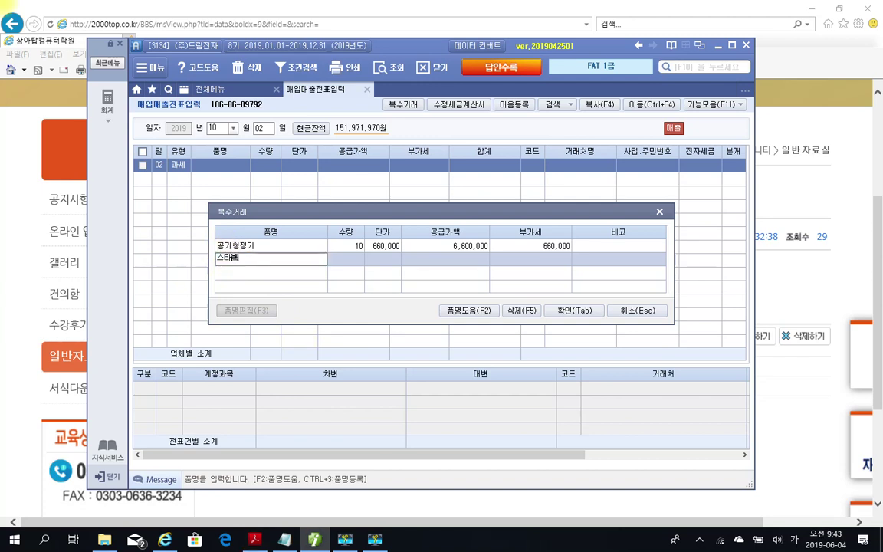
{"action": "key", "text": "Return"}
{"action": "type", "text": "2"}
{"action": "key", "text": "Return"}
{"action": "type", "text": "3"}
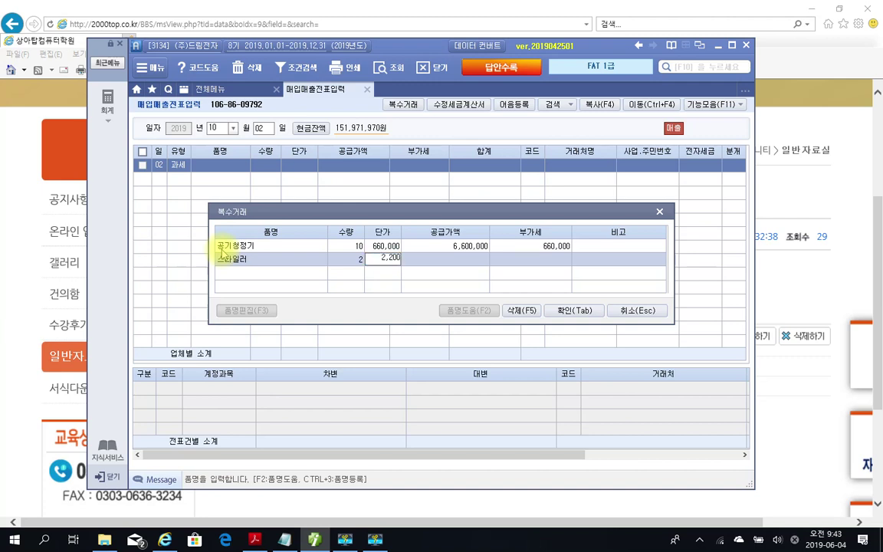
{"action": "type", "text": "200000"}
{"action": "key", "text": "Return"}
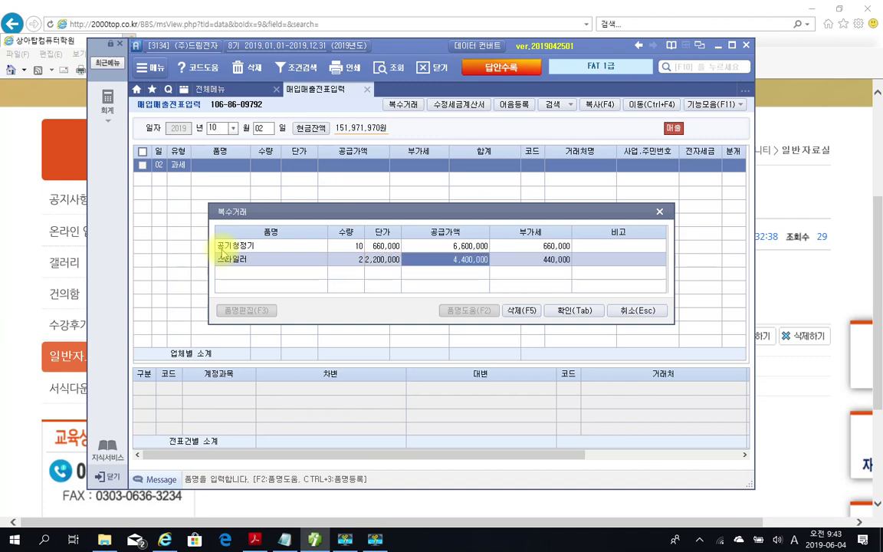
{"action": "key", "text": "Return"}
{"action": "key", "text": "Return"}
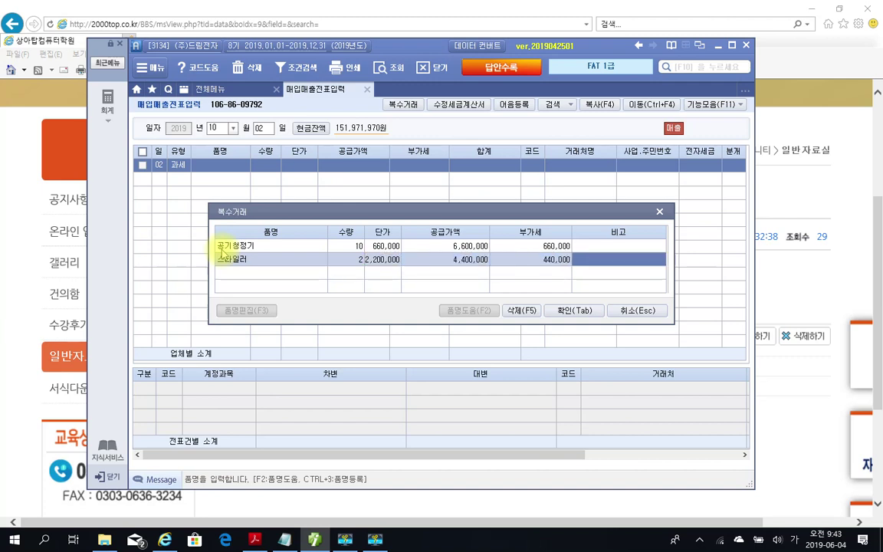
{"action": "left_click", "coordinate": [568, 314]}
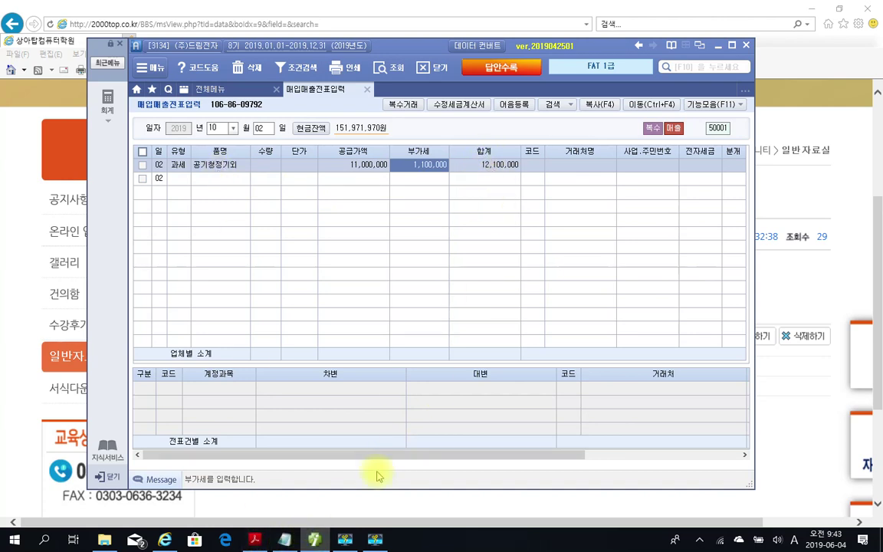
Step: Switch to the exam PDF in Acrobat Reader and review the statement's total amount and the items' quantities and unit prices
{"action": "left_click", "coordinate": [255, 536]}
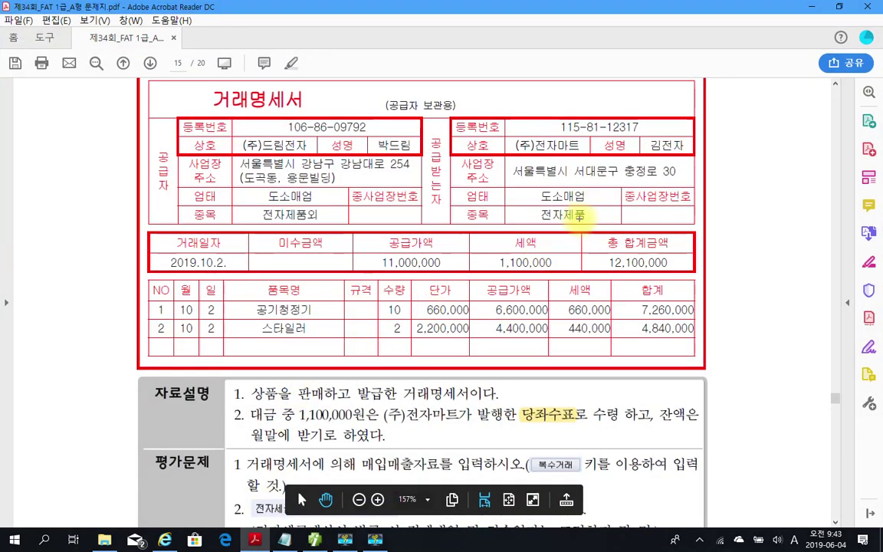
{"action": "left_click_drag", "start_coordinate": [578, 220], "coordinate": [698, 282]}
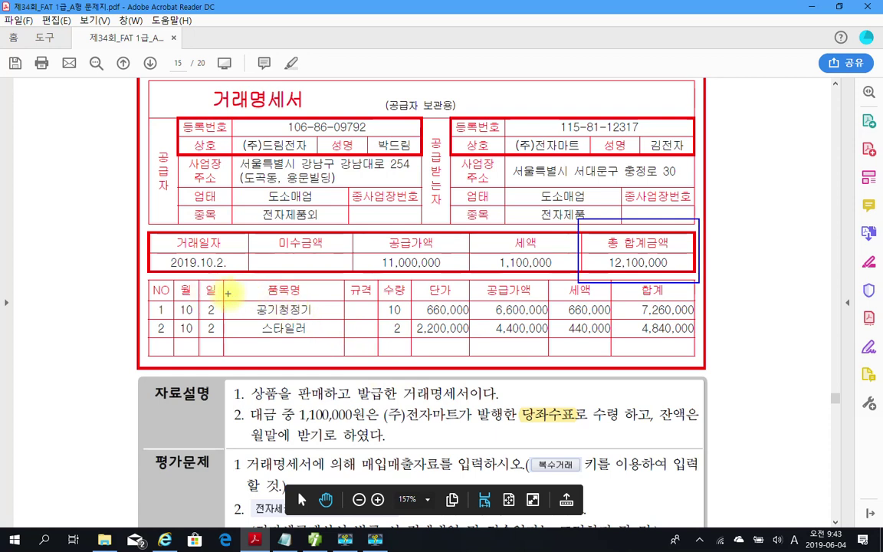
{"action": "mouse_move", "coordinate": [227, 294]}
{"action": "left_mouse_down"}
{"action": "mouse_move", "coordinate": [229, 342]}
{"action": "mouse_move", "coordinate": [413, 344]}
{"action": "mouse_move", "coordinate": [480, 335]}
{"action": "mouse_move", "coordinate": [414, 289]}
{"action": "mouse_move", "coordinate": [220, 291]}
{"action": "mouse_move", "coordinate": [224, 300]}
{"action": "left_mouse_up"}
{"action": "left_click_drag", "start_coordinate": [379, 316], "coordinate": [468, 316]}
{"action": "left_click_drag", "start_coordinate": [383, 335], "coordinate": [469, 335]}
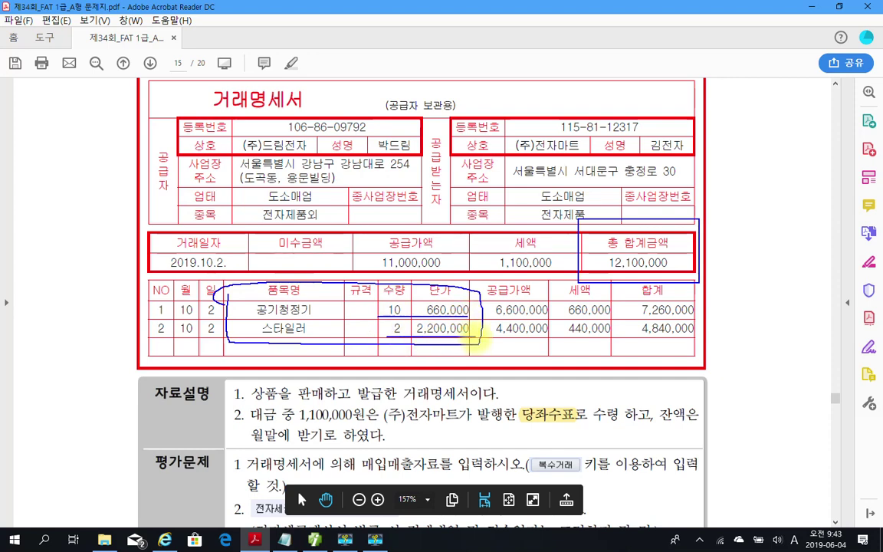
{"action": "key", "text": "Escape"}
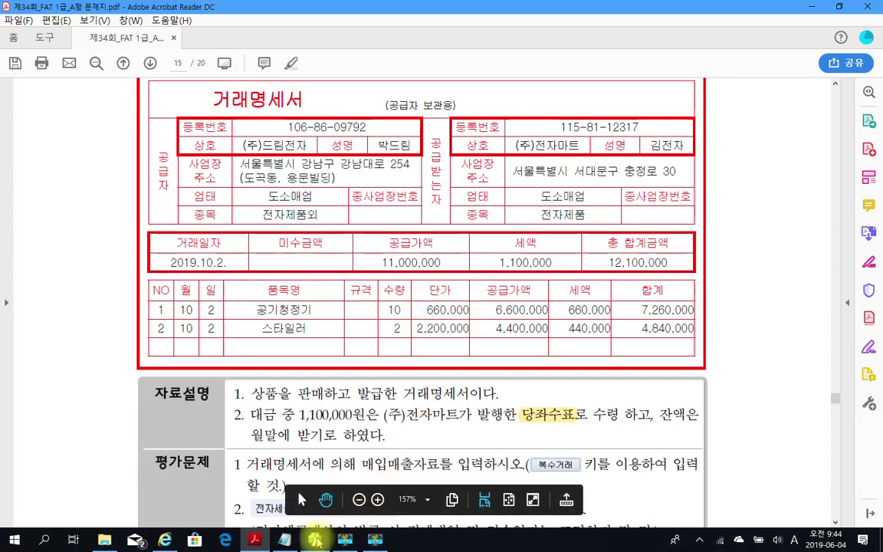
Step: Switch back to the accounting program and review both items' quantities and unit prices in the line's 복수거래 details
{"action": "left_click", "coordinate": [315, 540]}
{"action": "left_click", "coordinate": [221, 170]}
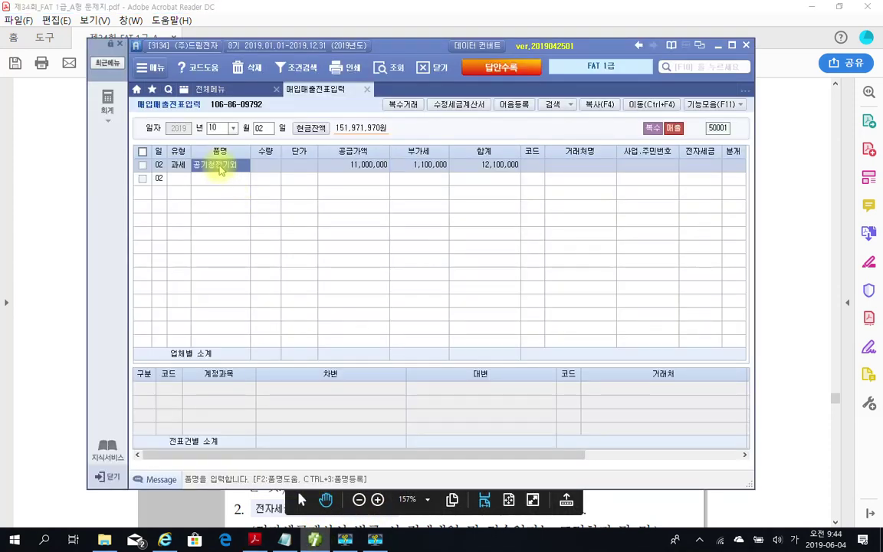
{"action": "left_click", "coordinate": [220, 170]}
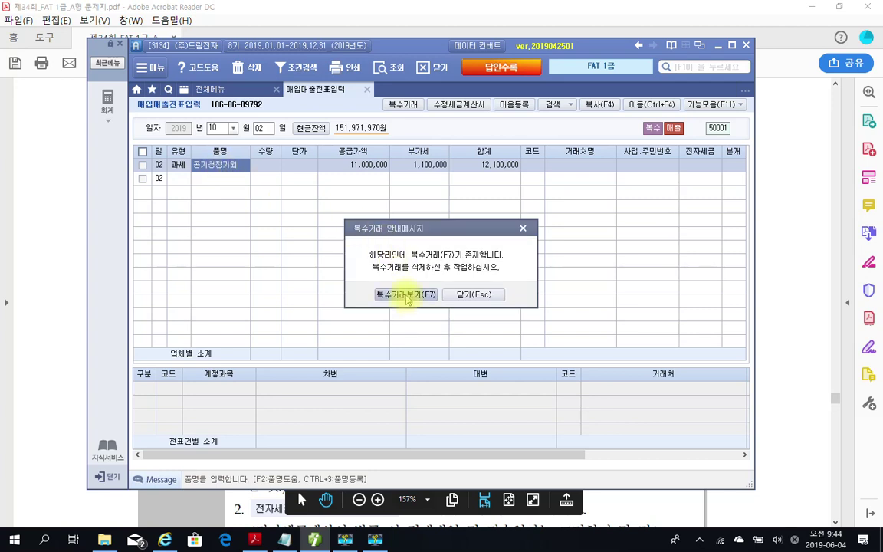
{"action": "left_click", "coordinate": [406, 296]}
{"action": "left_click", "coordinate": [345, 259]}
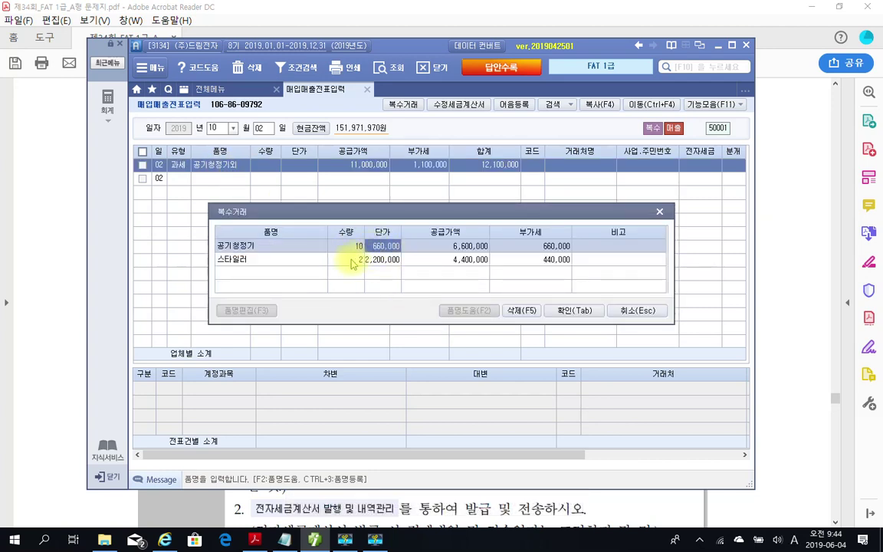
{"action": "left_click", "coordinate": [368, 259]}
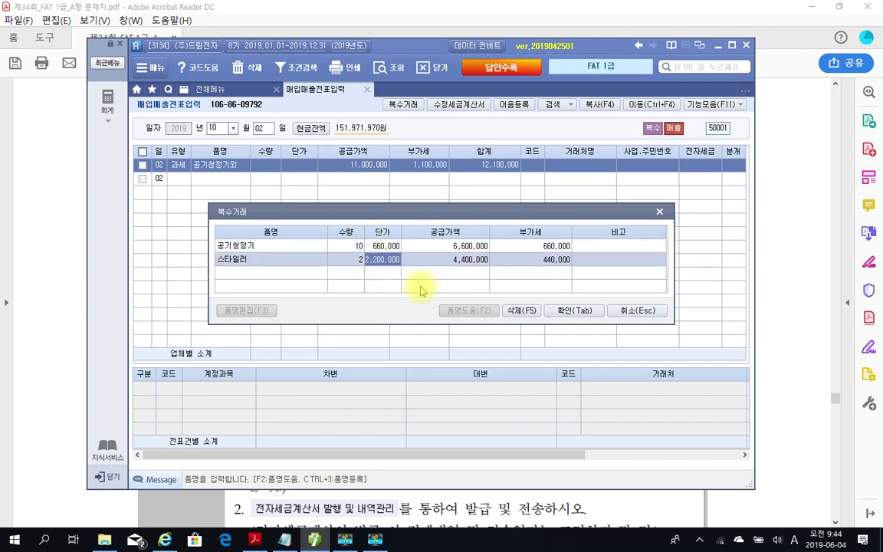
{"action": "left_click", "coordinate": [567, 310]}
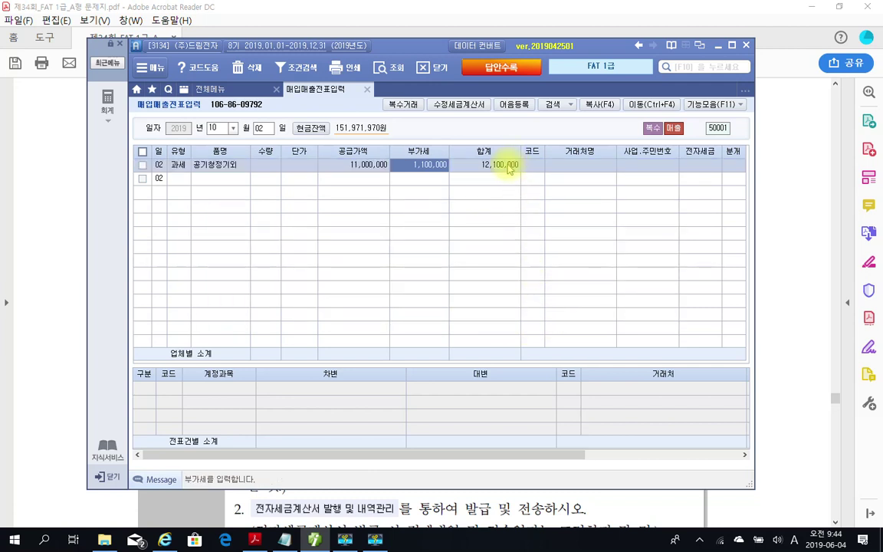
Step: Set the voucher line's customer to (주)전자마트 through the customer code lookup, checking the name in the exam PDF
{"action": "left_click", "coordinate": [528, 165]}
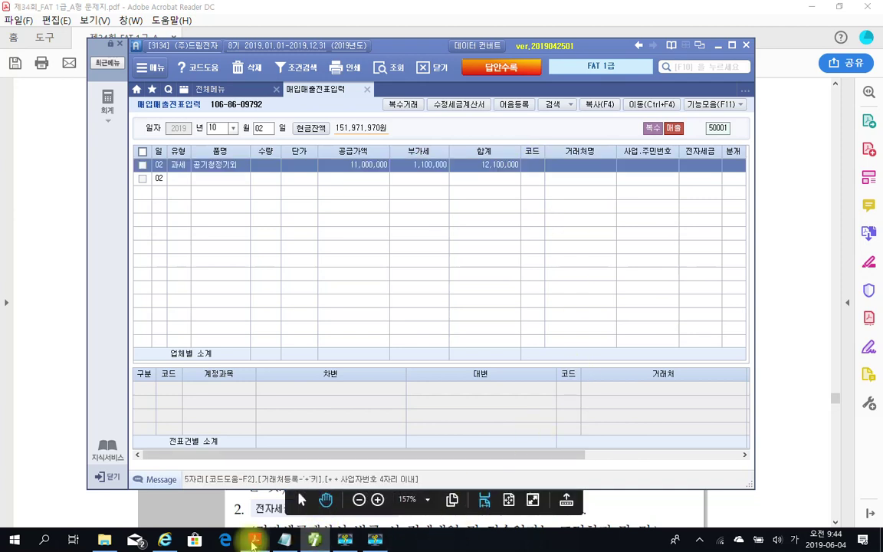
{"action": "left_click", "coordinate": [252, 542]}
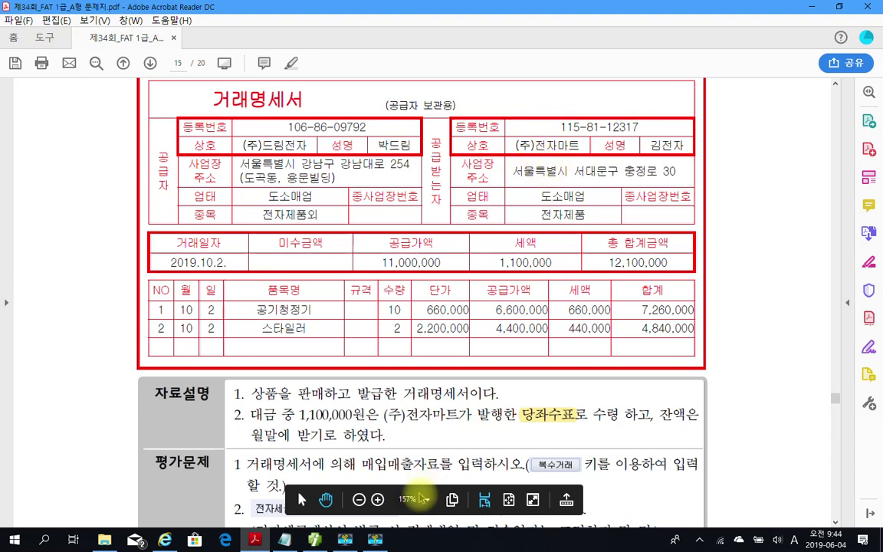
{"action": "left_click", "coordinate": [314, 540]}
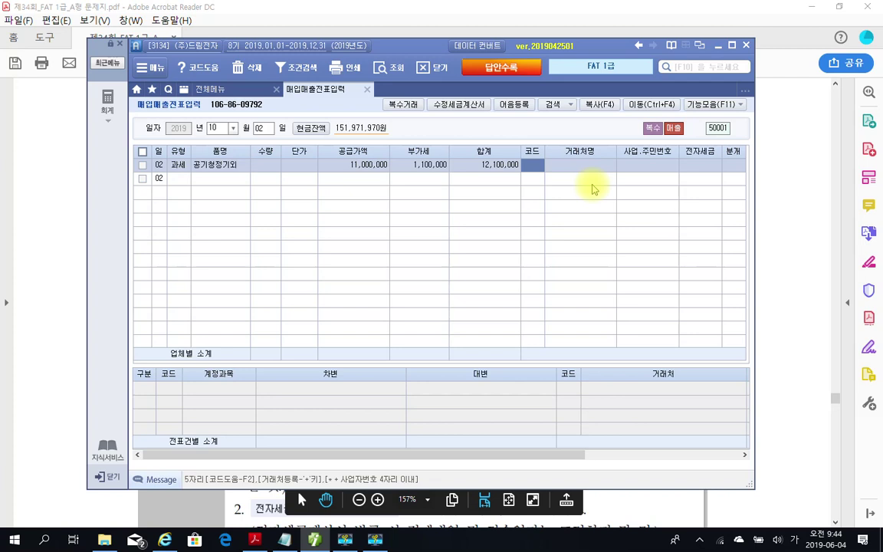
{"action": "mouse_move", "coordinate": [184, 65]}
{"action": "left_mouse_down"}
{"action": "mouse_move", "coordinate": [234, 31]}
{"action": "mouse_move", "coordinate": [202, 71]}
{"action": "left_mouse_up"}
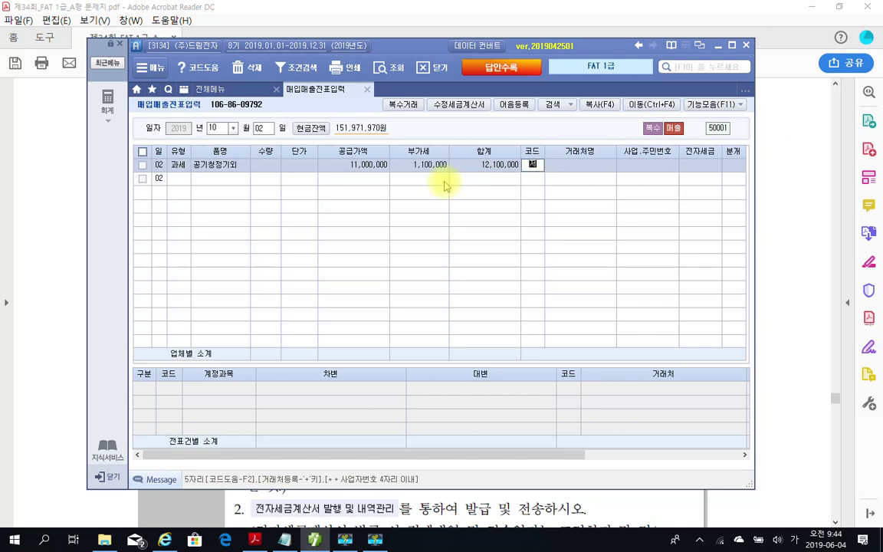
{"action": "key", "text": "F2"}
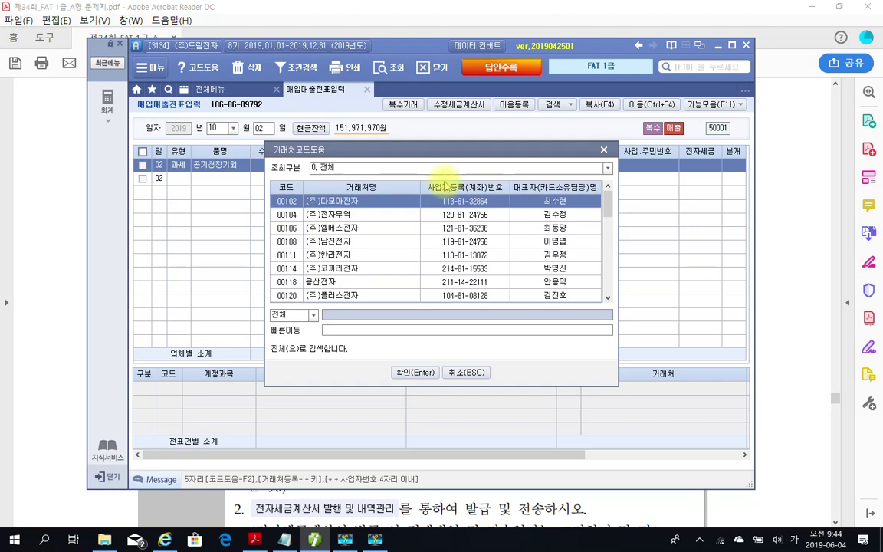
{"action": "key", "text": "Down"}
{"action": "key", "text": "Down"}
{"action": "key", "text": "Down"}
{"action": "key", "text": "Down"}
{"action": "key", "text": "Down"}
{"action": "key", "text": "Down"}
{"action": "key", "text": "Down"}
{"action": "key", "text": "Down"}
{"action": "key", "text": "Down"}
{"action": "key", "text": "Down"}
{"action": "key", "text": "Down"}
{"action": "key", "text": "Down"}
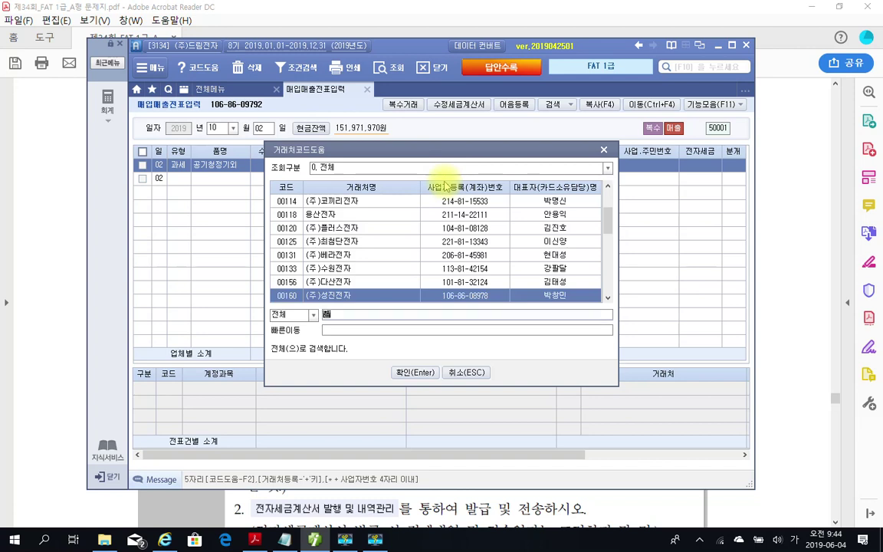
{"action": "key", "text": "Return"}
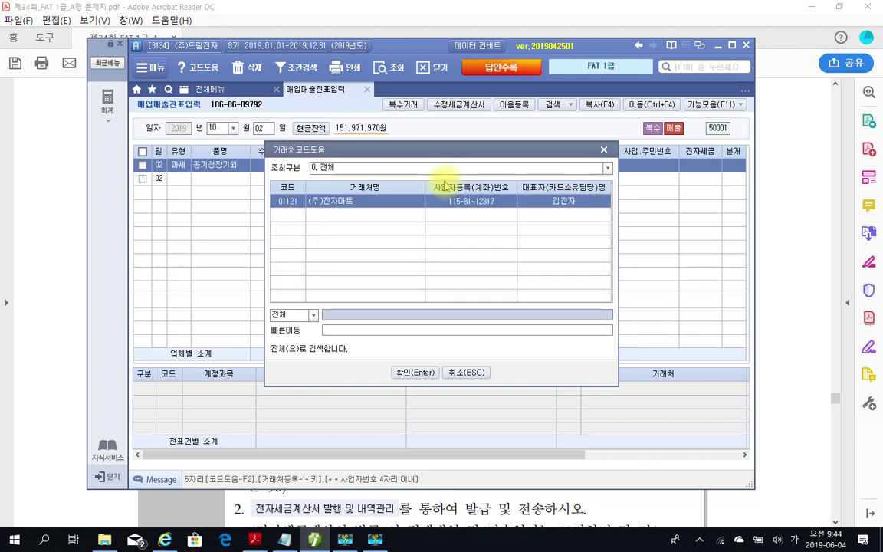
{"action": "key", "text": "Return"}
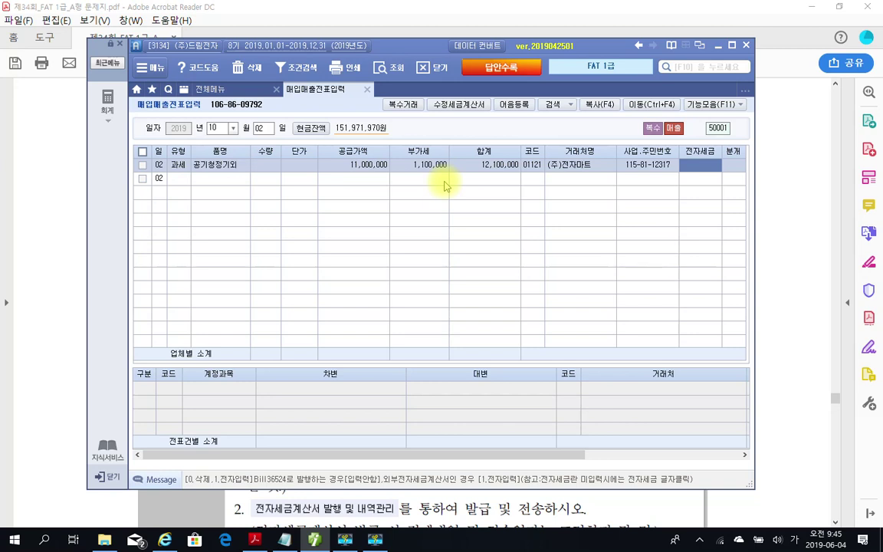
Step: Leave 전자세금 blank, set 분개 to 3 (혼합), and accept the 상품매출 credit line
{"action": "key", "text": "Return"}
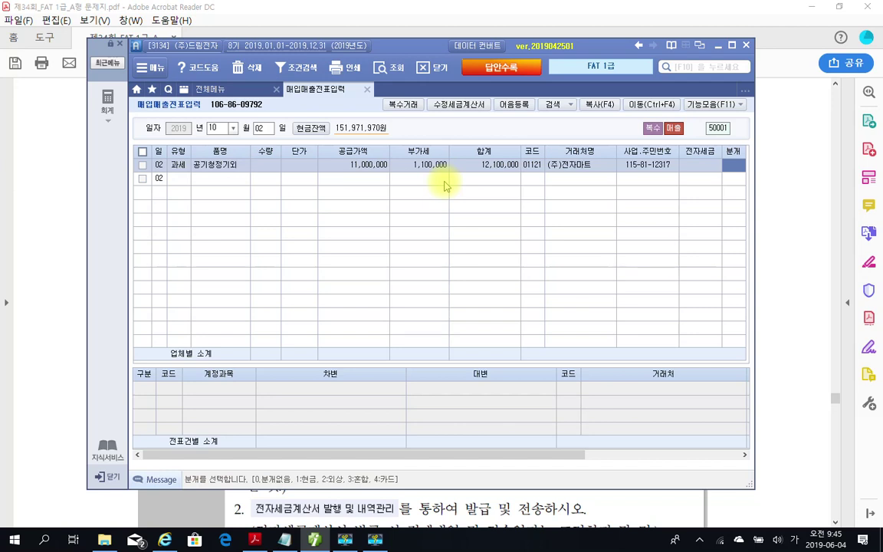
{"action": "type", "text": "3"}
{"action": "key", "text": "Return"}
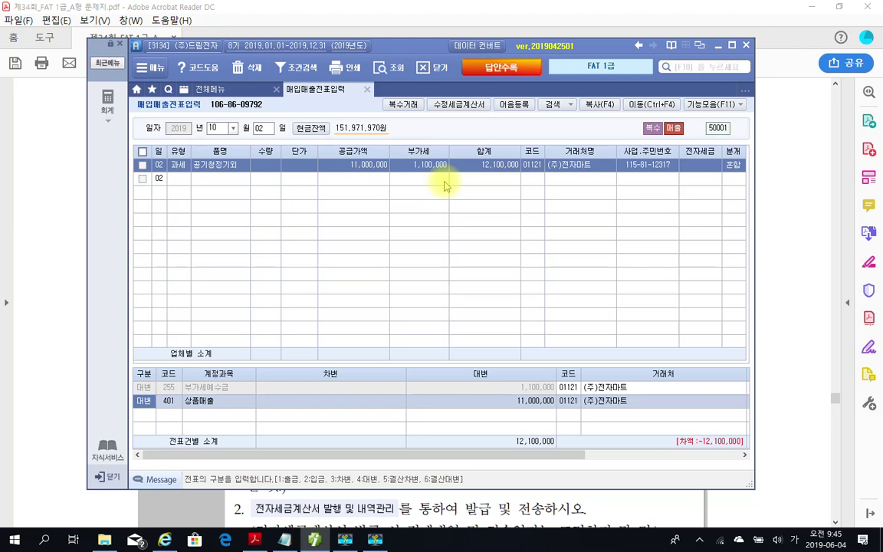
{"action": "key", "text": "Return"}
{"action": "key", "text": "Return"}
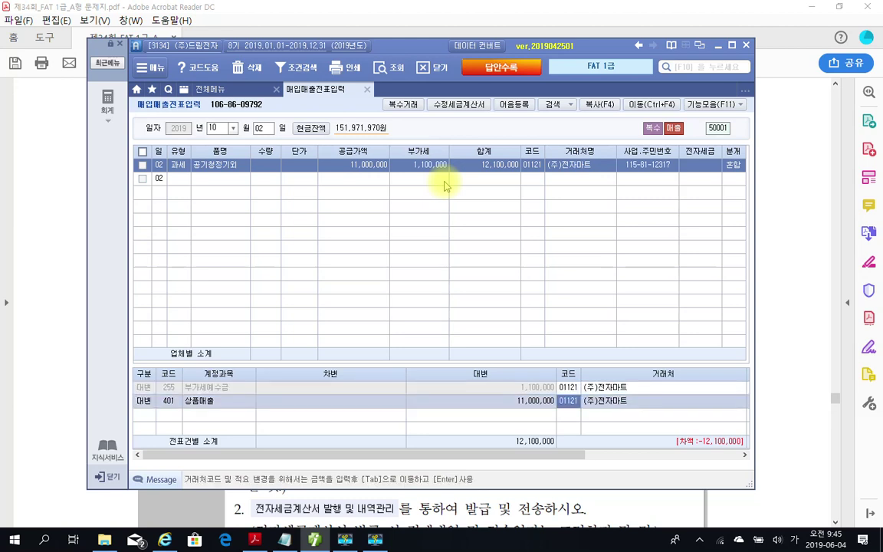
Step: Add a debit line for account 101 (현금) with the amount 1,100,000
{"action": "type", "text": "3"}
{"action": "key", "text": "Return"}
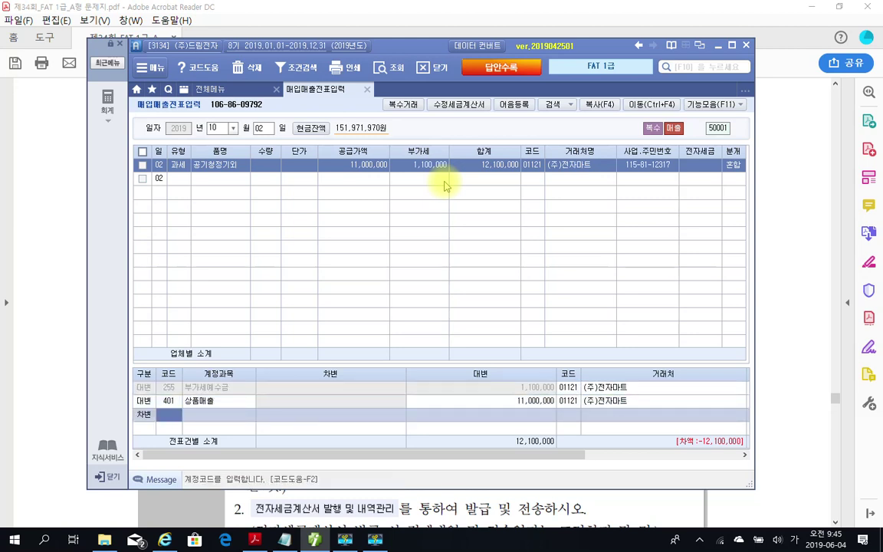
{"action": "type", "text": "101"}
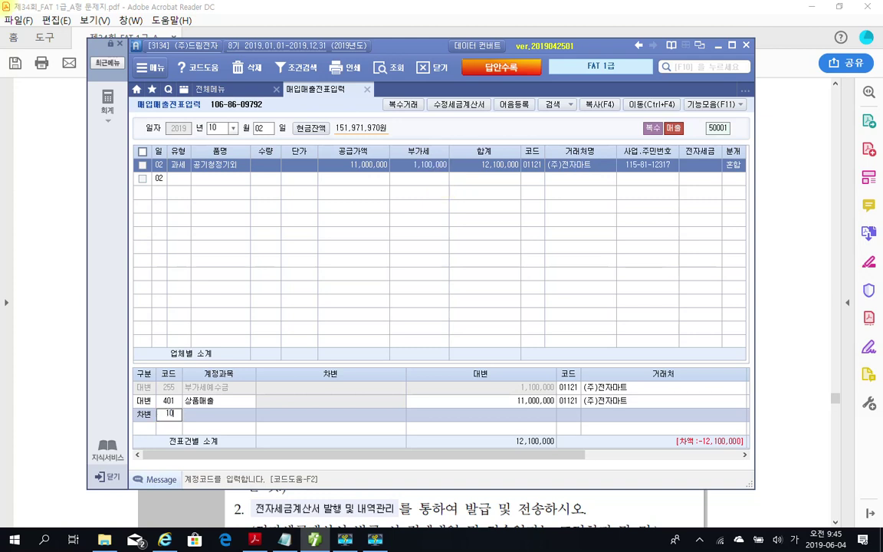
{"action": "key", "text": "Return"}
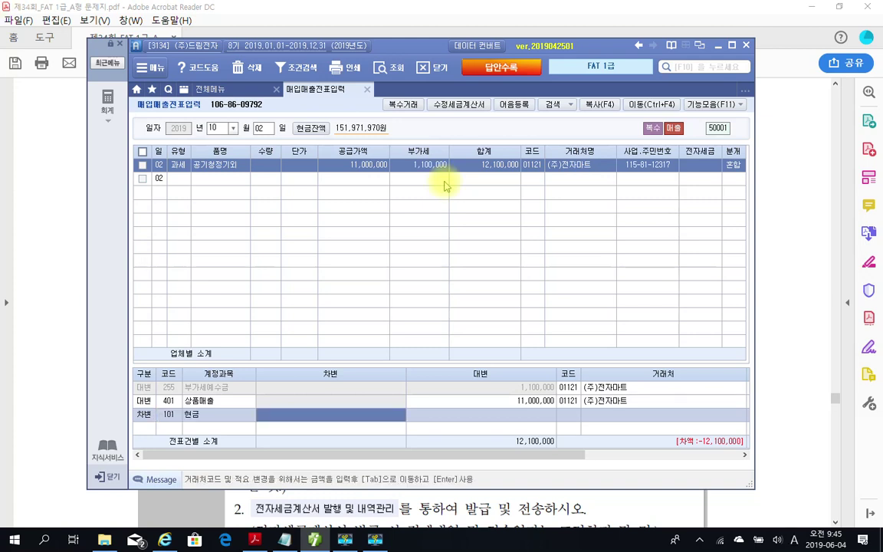
{"action": "type", "text": "1,100,000"}
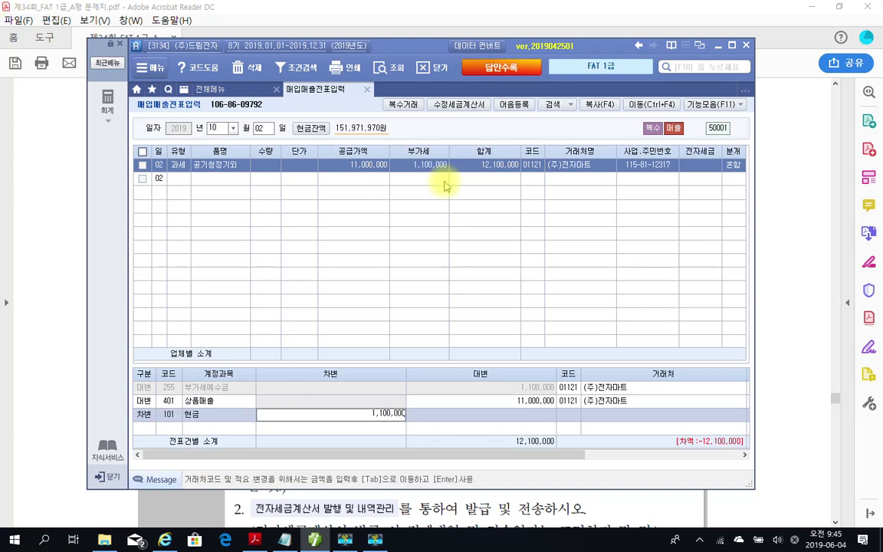
{"action": "key", "text": "Return"}
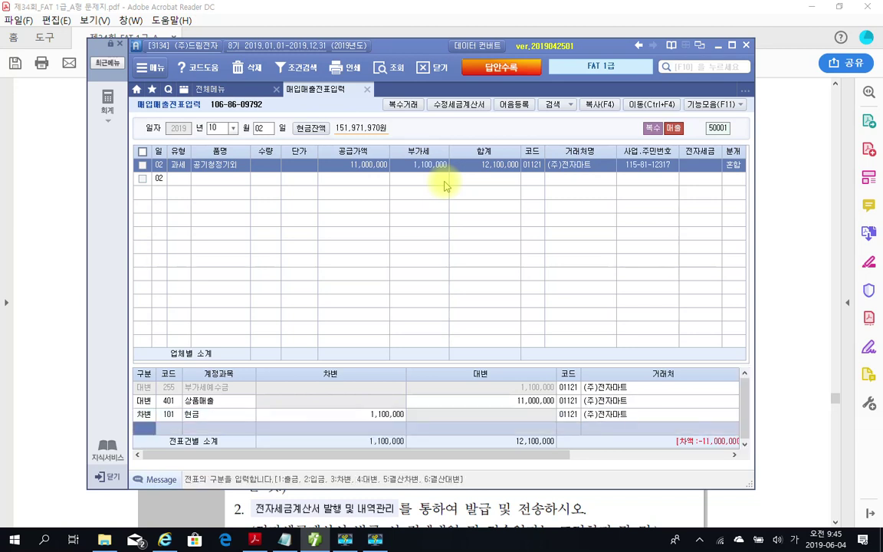
Step: Add a debit line for account 108 (외상매출금) with the amount 11,000,000
{"action": "type", "text": "3"}
{"action": "key", "text": "Return"}
{"action": "type", "text": "108"}
{"action": "key", "text": "Return"}
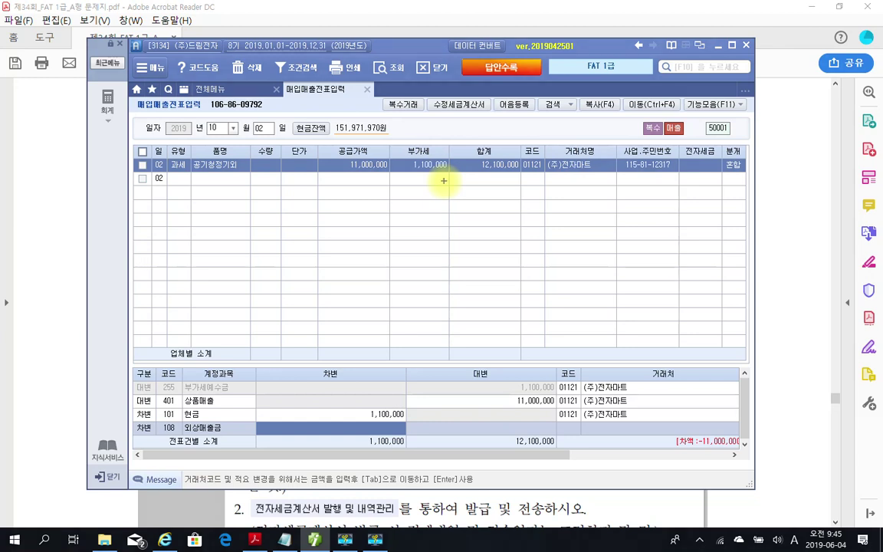
{"action": "mouse_move", "coordinate": [651, 424]}
{"action": "left_mouse_down"}
{"action": "mouse_move", "coordinate": [728, 483]}
{"action": "mouse_move", "coordinate": [702, 484]}
{"action": "left_mouse_up"}
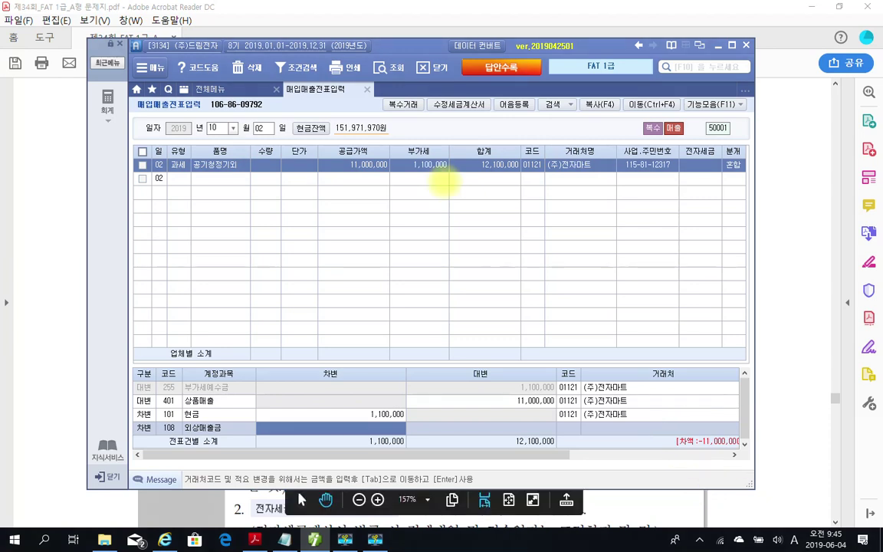
{"action": "type", "text": "11,000,000"}
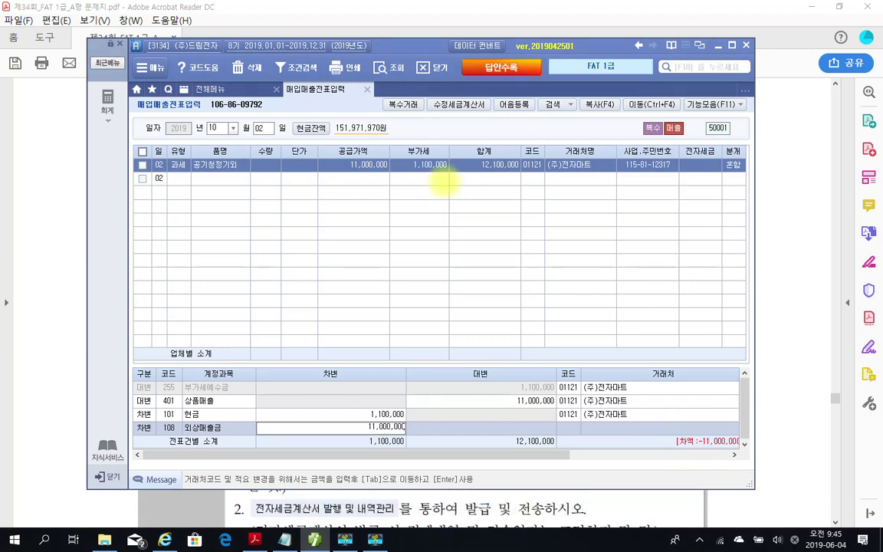
{"action": "key", "text": "Return"}
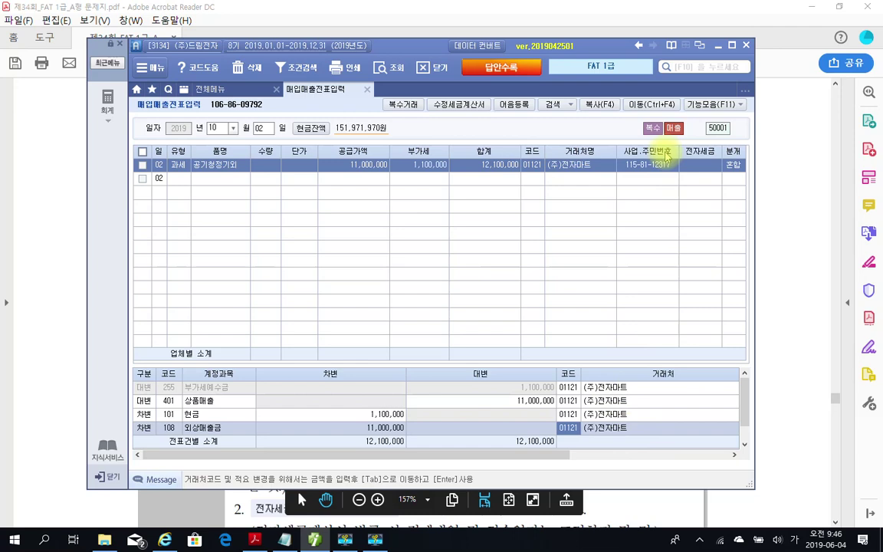
Step: Maximize the accounting program and check the journal entry's debit and credit totals and the customer on each line
{"action": "left_click", "coordinate": [732, 47]}
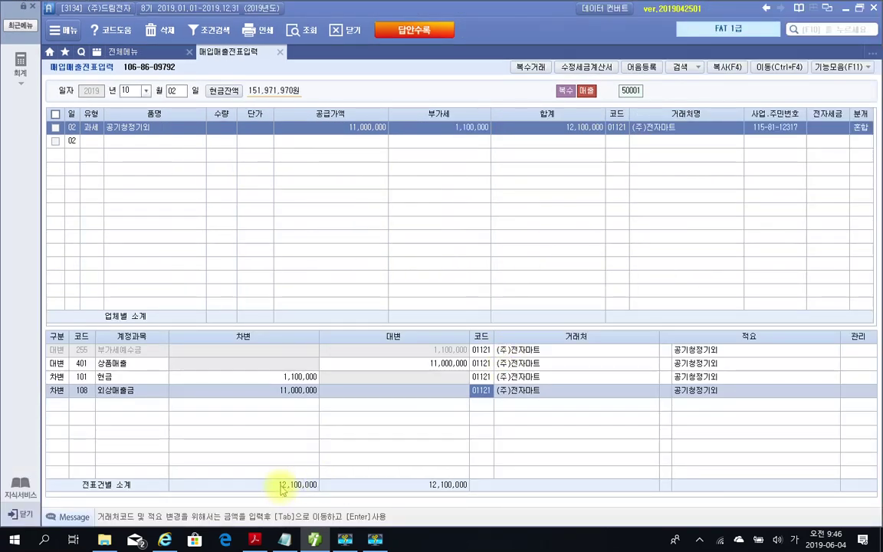
{"action": "left_click_drag", "start_coordinate": [309, 507], "coordinate": [337, 503]}
{"action": "left_click_drag", "start_coordinate": [380, 481], "coordinate": [418, 489]}
{"action": "mouse_move", "coordinate": [461, 502]}
{"action": "left_mouse_down"}
{"action": "mouse_move", "coordinate": [438, 506]}
{"action": "mouse_move", "coordinate": [476, 496]}
{"action": "left_mouse_up"}
{"action": "mouse_move", "coordinate": [508, 410]}
{"action": "left_mouse_down"}
{"action": "mouse_move", "coordinate": [475, 376]}
{"action": "mouse_move", "coordinate": [535, 399]}
{"action": "left_mouse_up"}
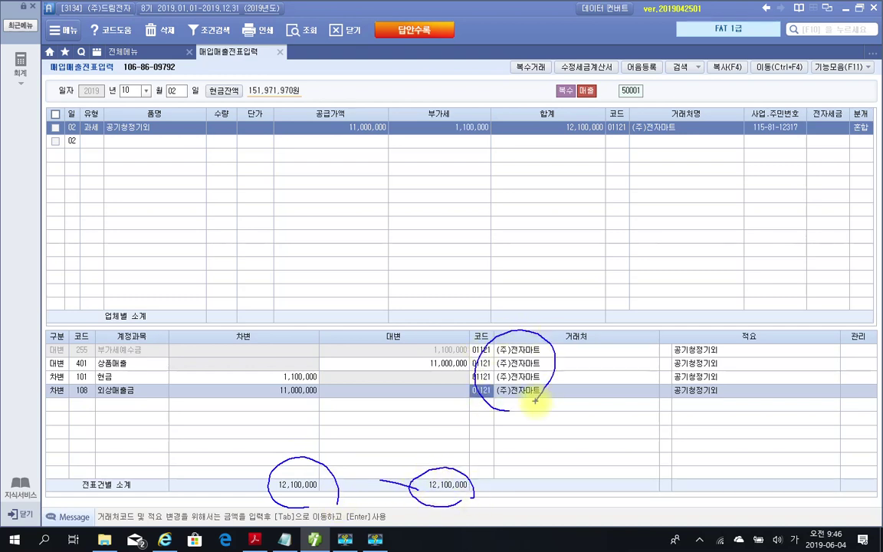
{"action": "key", "text": "Escape"}
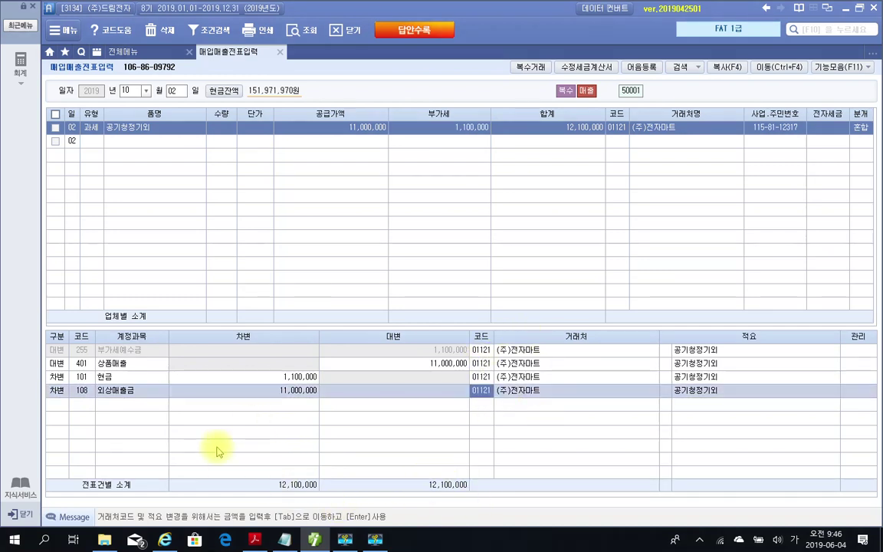
Step: Open 전자세금계산서 발행 및 내역관리 and check the transaction date and issuing instruction in the exam PDF
{"action": "left_click", "coordinate": [125, 53]}
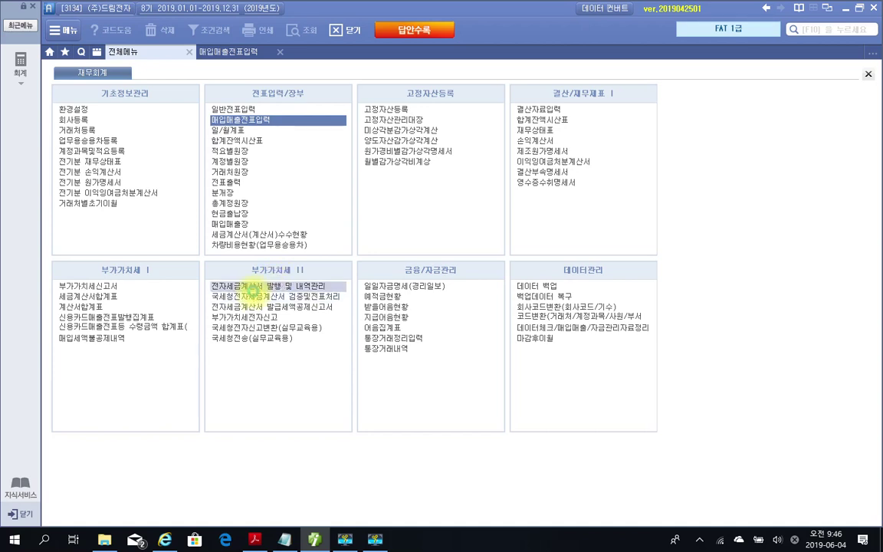
{"action": "left_click", "coordinate": [256, 287]}
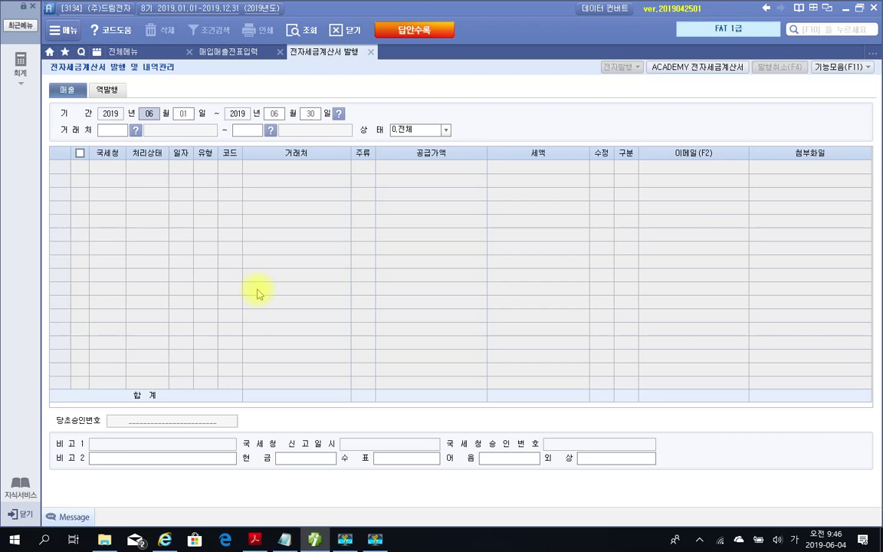
{"action": "left_click", "coordinate": [263, 541]}
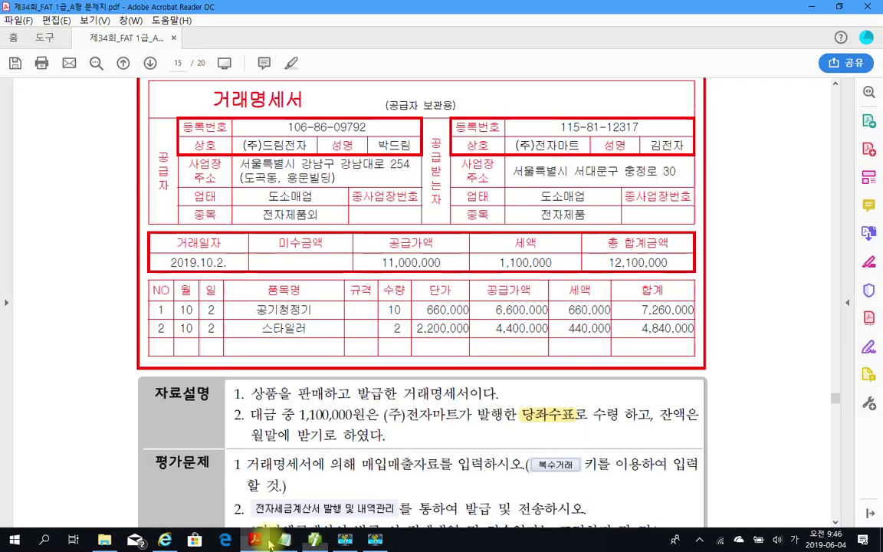
{"action": "left_click", "coordinate": [268, 541]}
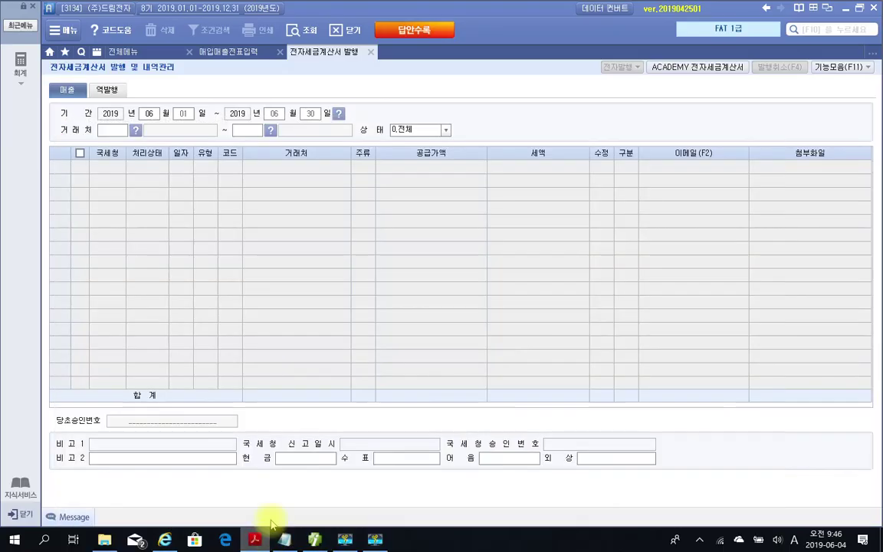
Step: Query the sales tax invoices of all customers for the period 2019-10-02 to 2019-10-02
{"action": "left_click", "coordinate": [148, 113]}
{"action": "type", "text": "10"}
{"action": "type", "text": "02"}
{"action": "key", "text": "Return"}
{"action": "key", "text": "Return"}
{"action": "type", "text": "02"}
{"action": "key", "text": "Return"}
{"action": "key", "text": "Return"}
{"action": "key", "text": "Return"}
{"action": "key", "text": "Return"}
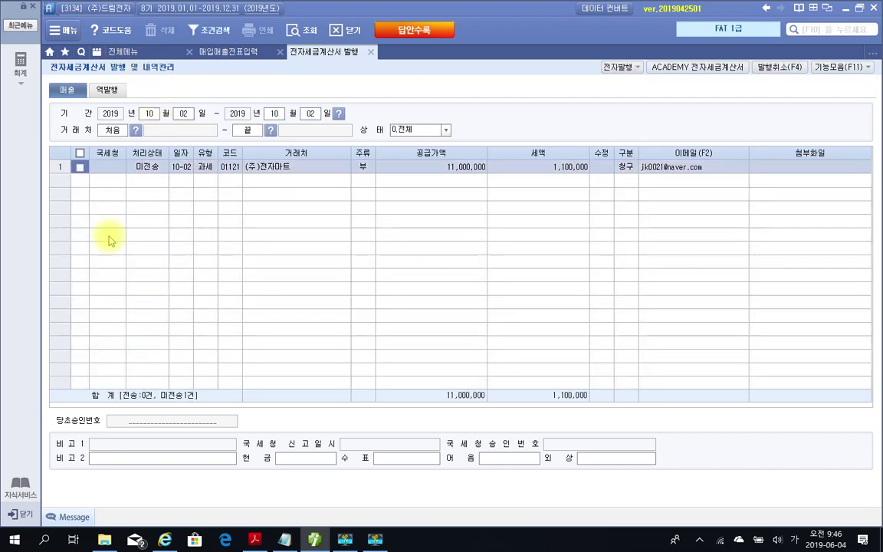
Step: Issue the electronic tax invoice for the untransmitted October 2 sale to (주)전자마트, logging in with the prefilled credentials
{"action": "left_click", "coordinate": [80, 168]}
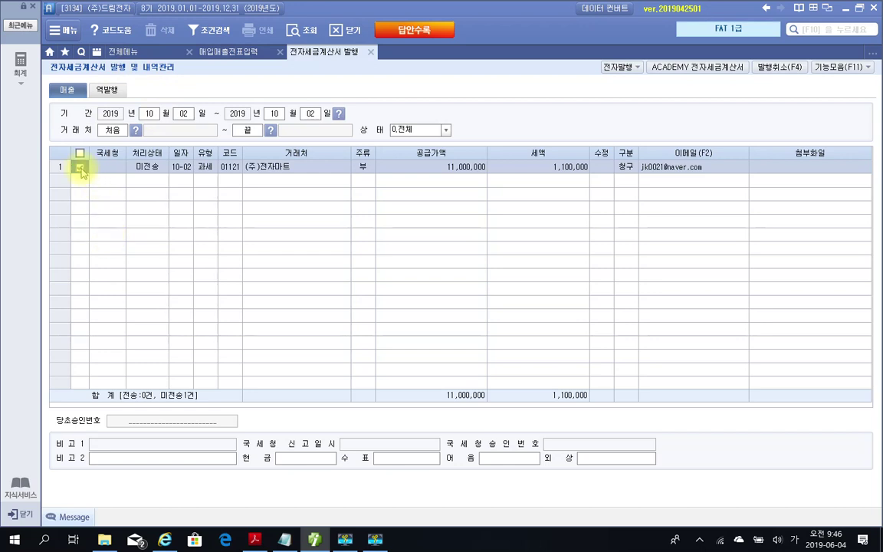
{"action": "left_click", "coordinate": [617, 66]}
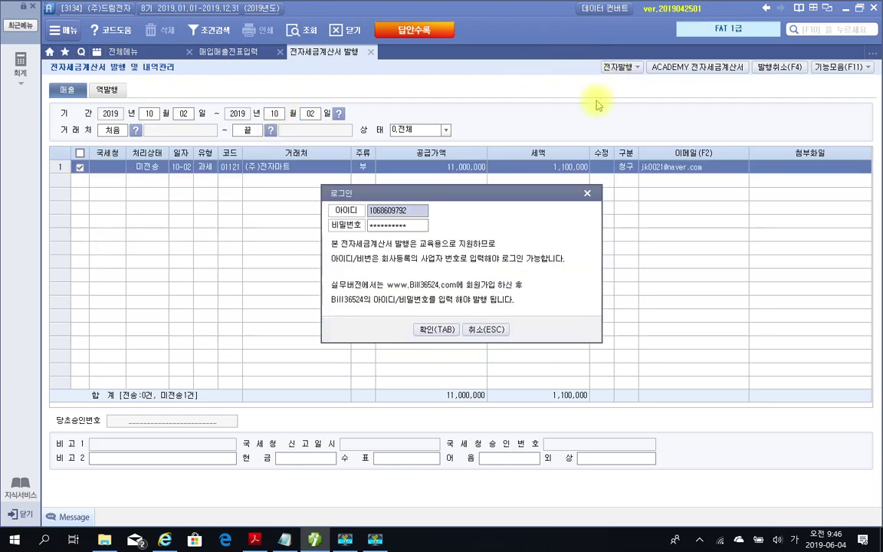
{"action": "left_click", "coordinate": [424, 330]}
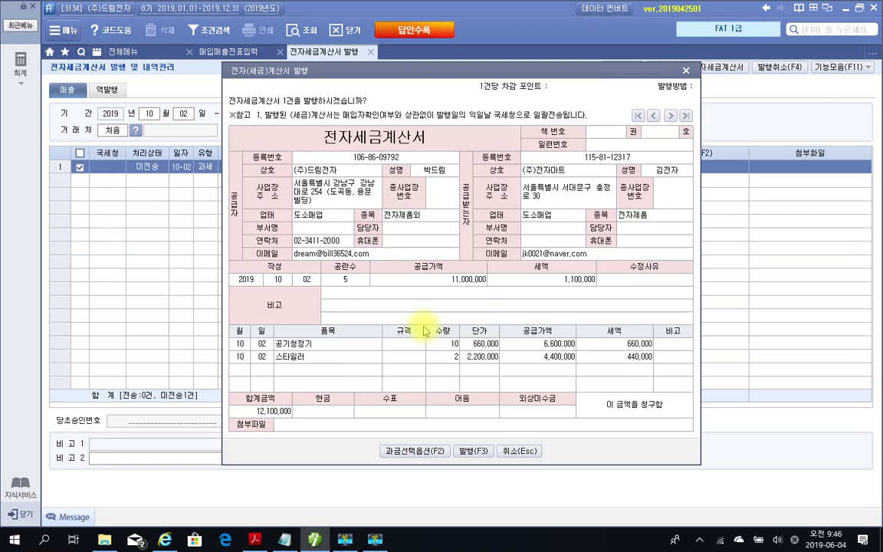
{"action": "left_click", "coordinate": [487, 453]}
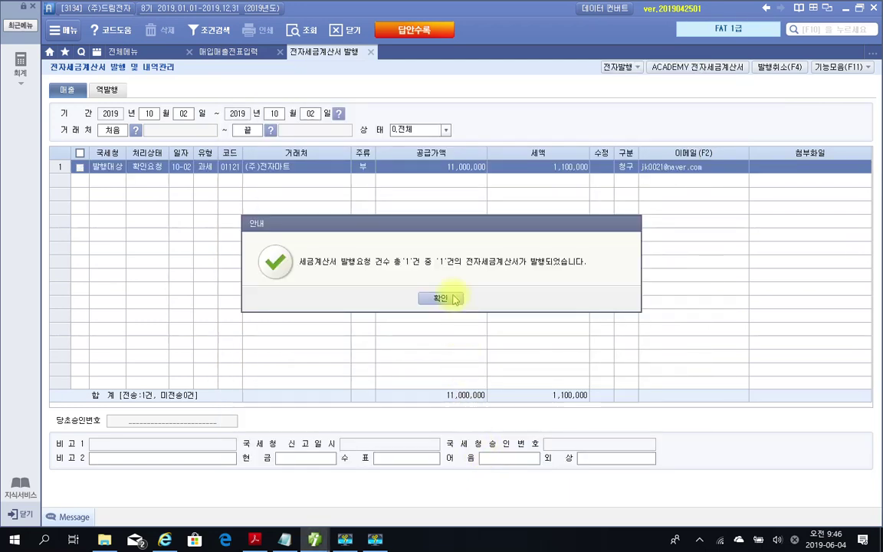
{"action": "left_click", "coordinate": [452, 298]}
Step: Log in to ACADEMY 전자세금계산서 and query the 미전송 sales invoices dated 2019-10-02
{"action": "left_click", "coordinate": [713, 68]}
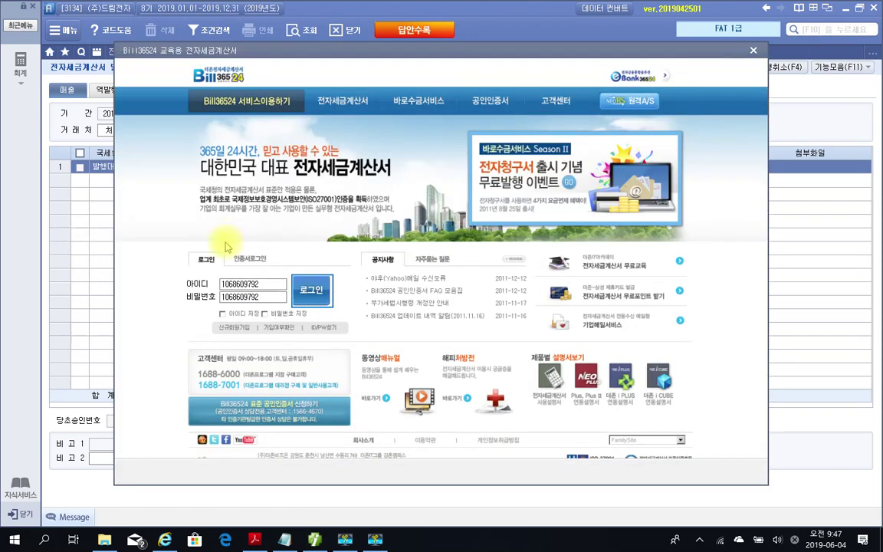
{"action": "left_click", "coordinate": [307, 291]}
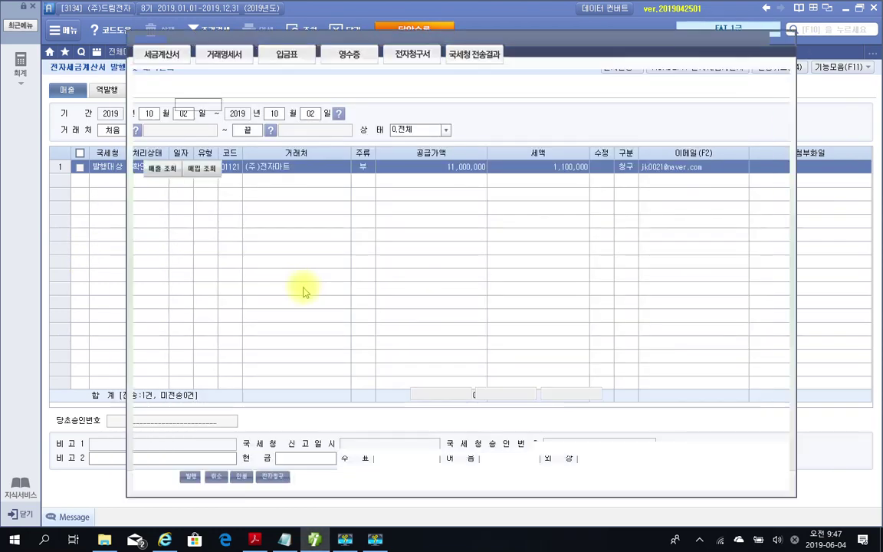
{"action": "left_click", "coordinate": [168, 146]}
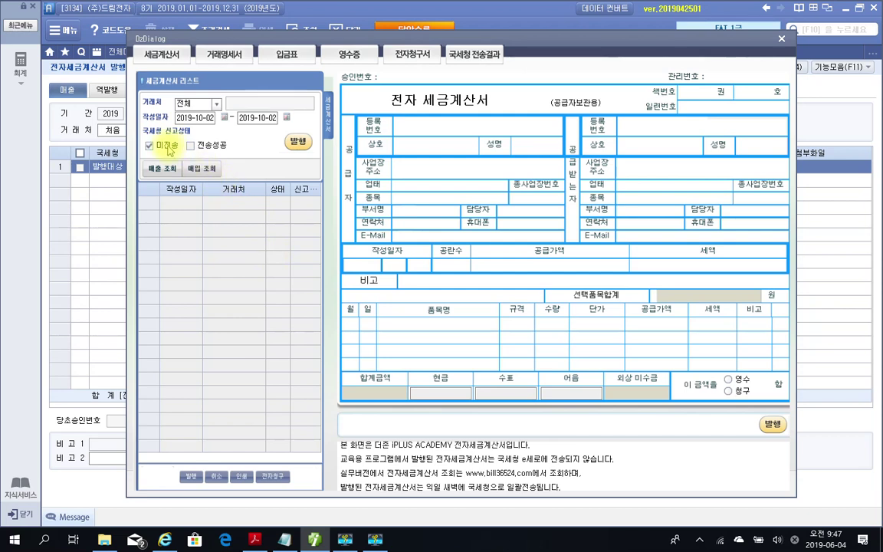
{"action": "left_click", "coordinate": [162, 168]}
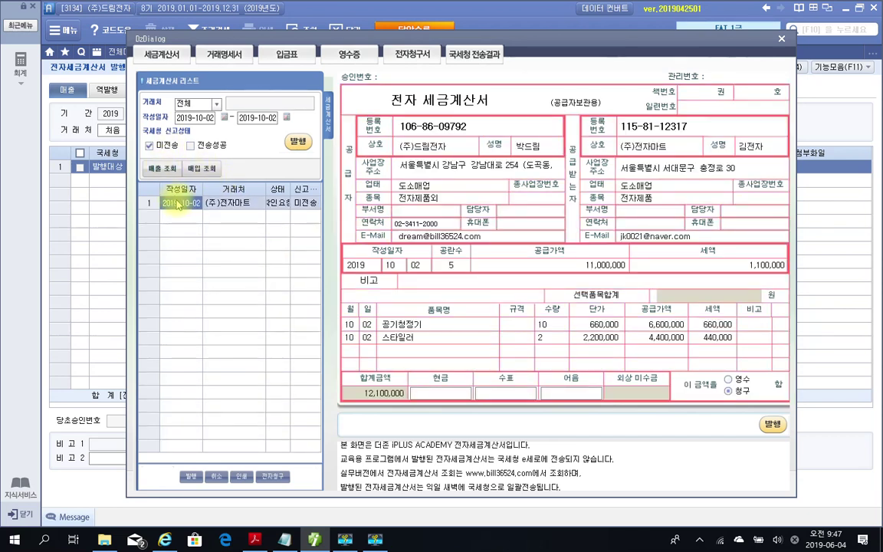
Step: Issue the listed (주)전자마트 invoice from the 세금계산서 리스트 and close the ACADEMY 전자세금계산서 window
{"action": "left_click", "coordinate": [297, 142]}
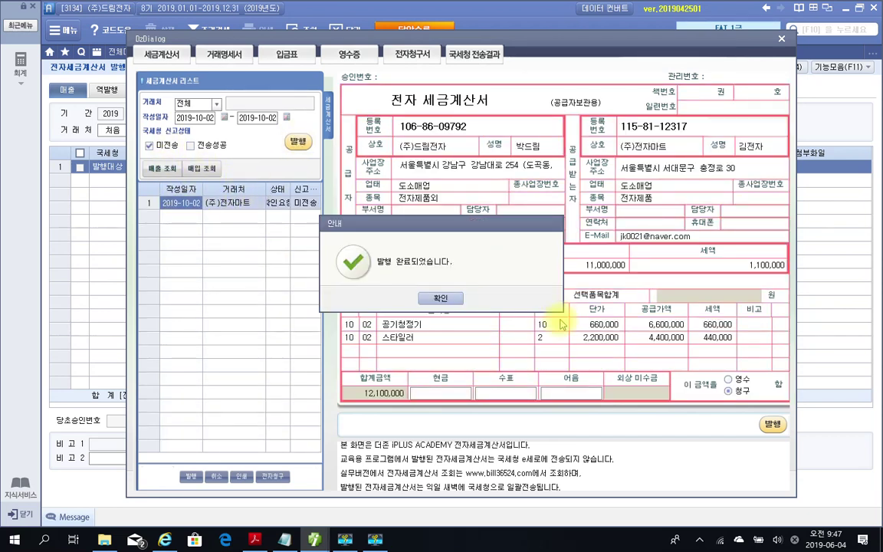
{"action": "left_click", "coordinate": [441, 298]}
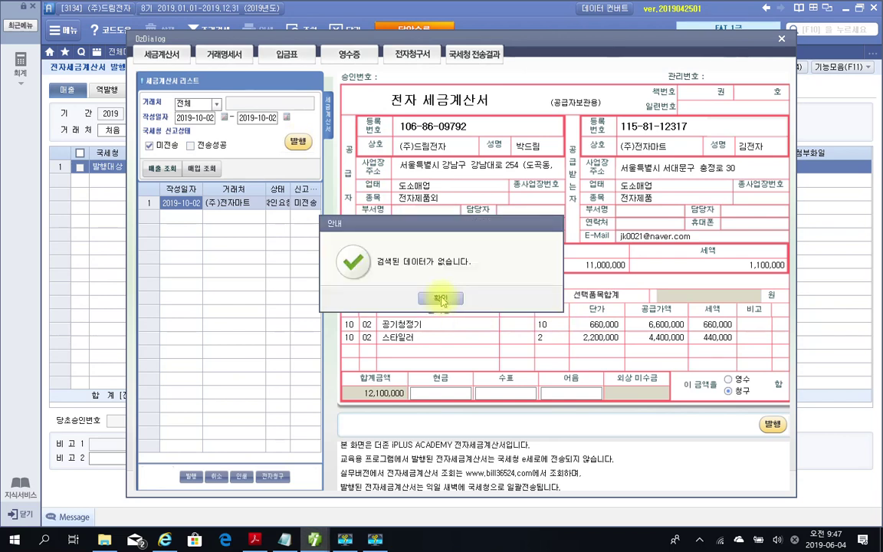
{"action": "left_click", "coordinate": [441, 299]}
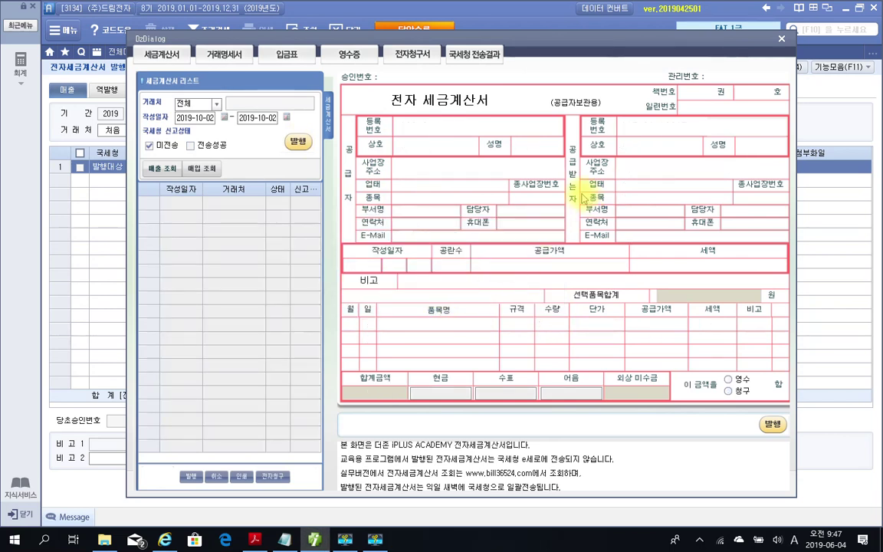
{"action": "left_click", "coordinate": [782, 39]}
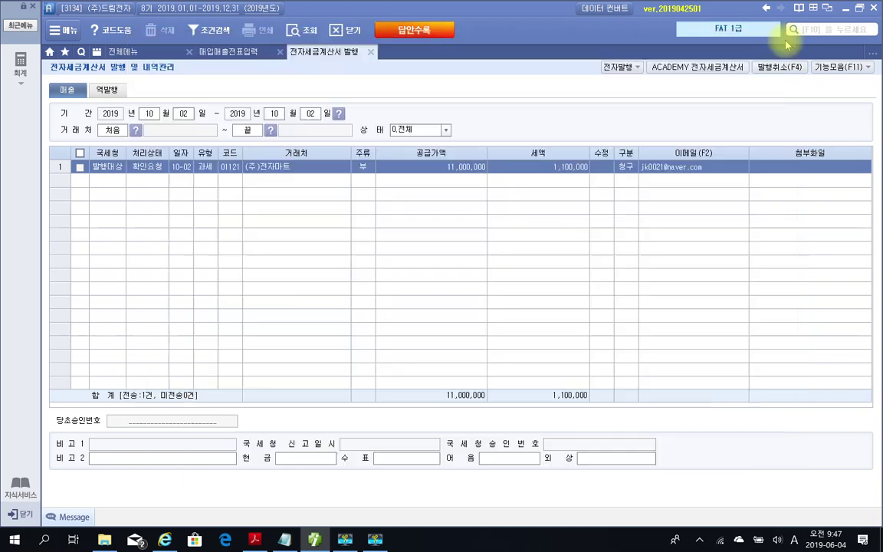
Step: Close 전자세금계산서 발행 및 내역관리 and reload the October 2 vouchers in 매입매출전표입력 to check the 전자세금 status
{"action": "left_click", "coordinate": [372, 53]}
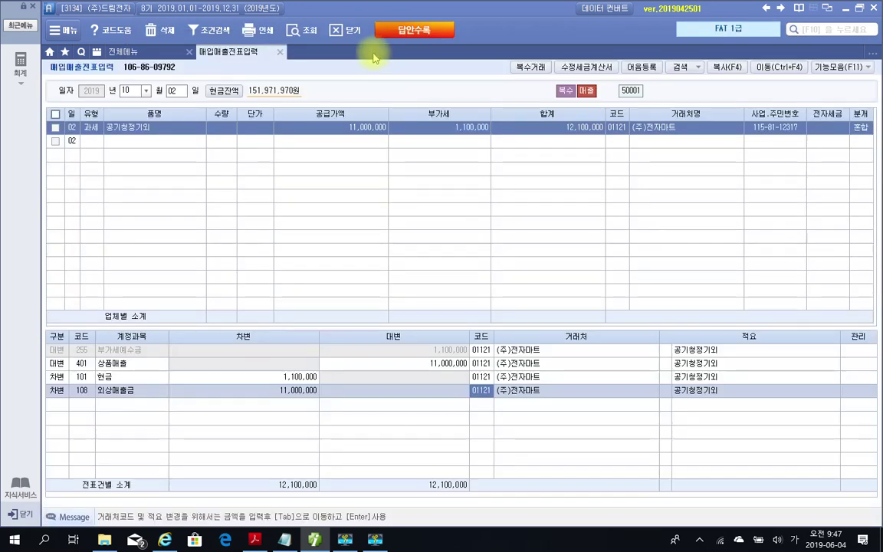
{"action": "left_click", "coordinate": [305, 34]}
{"action": "mouse_move", "coordinate": [795, 95]}
{"action": "left_mouse_down"}
{"action": "mouse_move", "coordinate": [824, 135]}
{"action": "mouse_move", "coordinate": [857, 147]}
{"action": "mouse_move", "coordinate": [832, 136]}
{"action": "mouse_move", "coordinate": [843, 136]}
{"action": "left_mouse_up"}
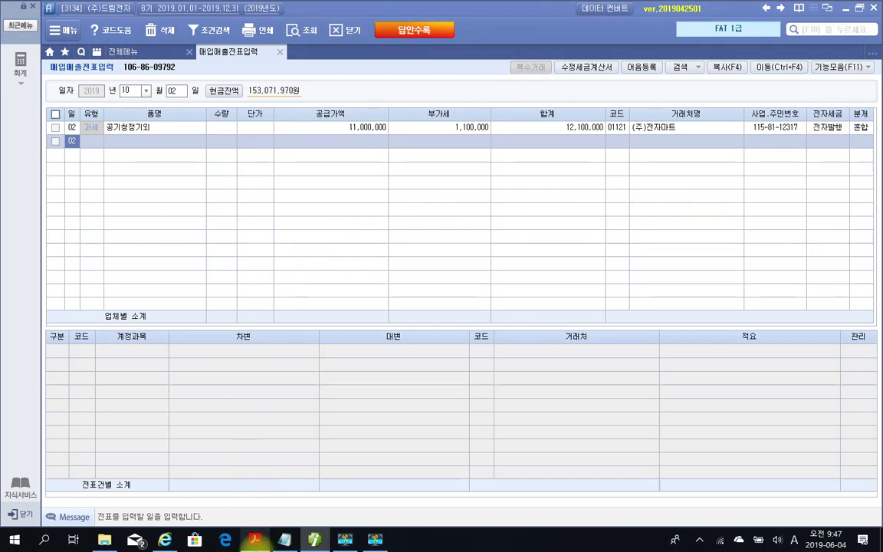
Step: Switch to the exam PDF, review item 1's requirements and go to item 2, 매출거래
{"action": "left_click", "coordinate": [255, 538]}
{"action": "scroll", "coordinate": [287, 321], "scroll_direction": "up", "scroll_amount": 5}
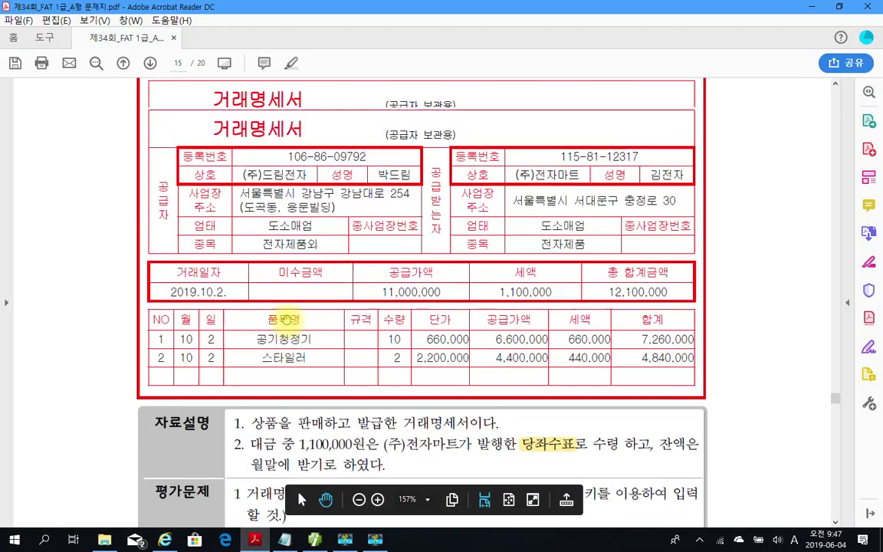
{"action": "scroll", "coordinate": [288, 314], "scroll_direction": "down", "scroll_amount": 8}
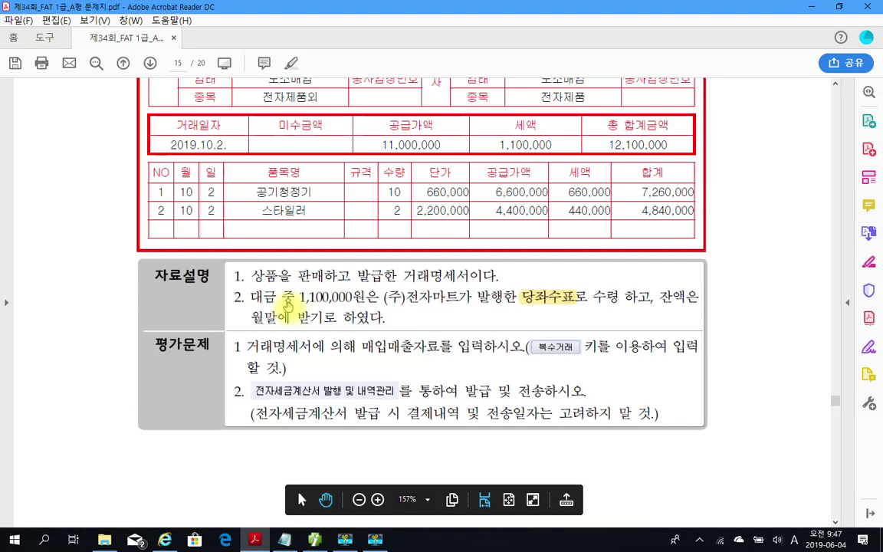
{"action": "scroll", "coordinate": [287, 307], "scroll_direction": "down", "scroll_amount": 10}
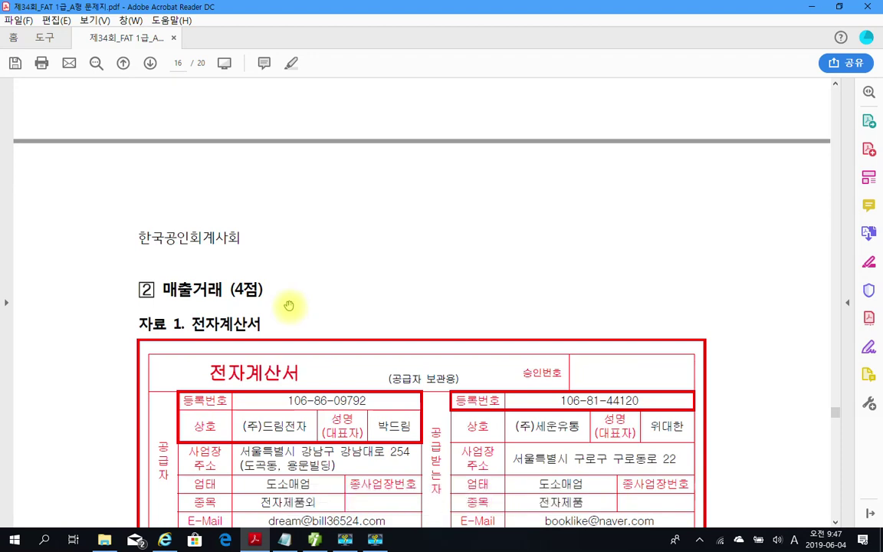
{"action": "scroll", "coordinate": [289, 306], "scroll_direction": "down", "scroll_amount": 2}
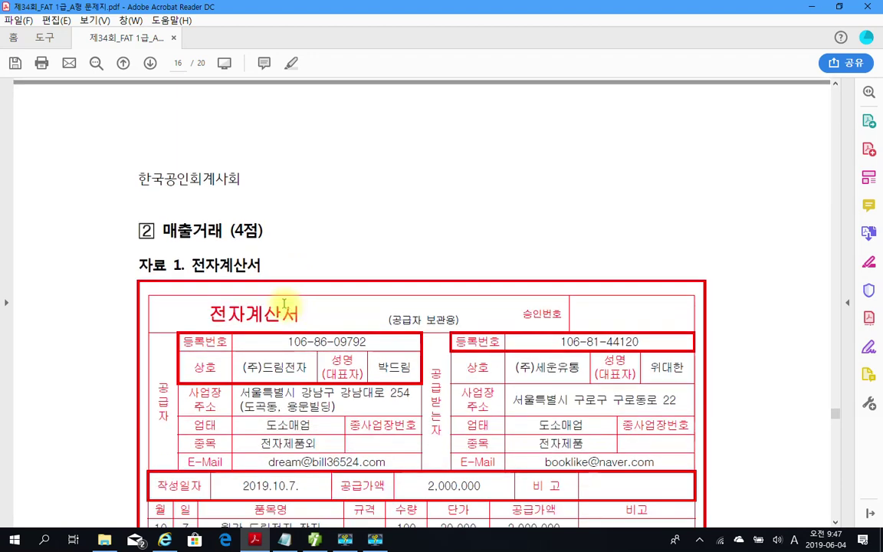
{"action": "left_click", "coordinate": [375, 540]}
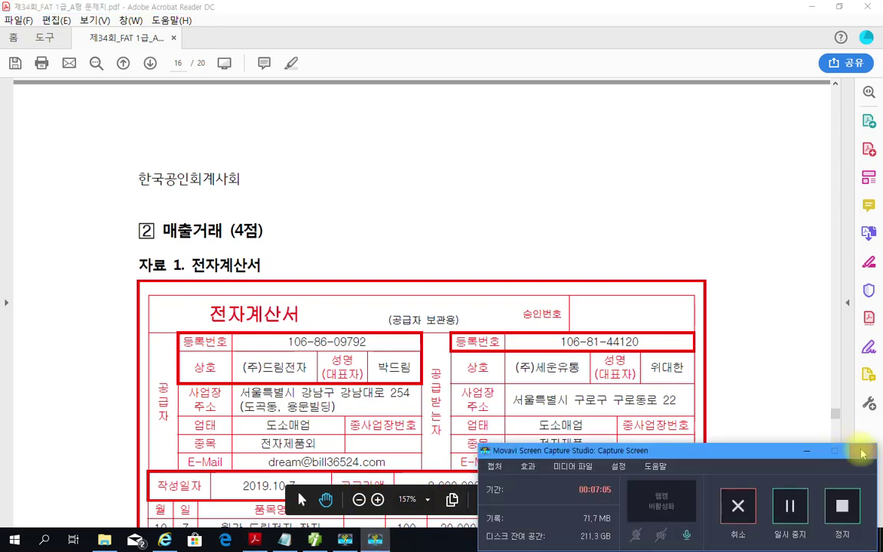
{"action": "left_click", "coordinate": [807, 452]}
{"action": "left_click", "coordinate": [811, 83]}
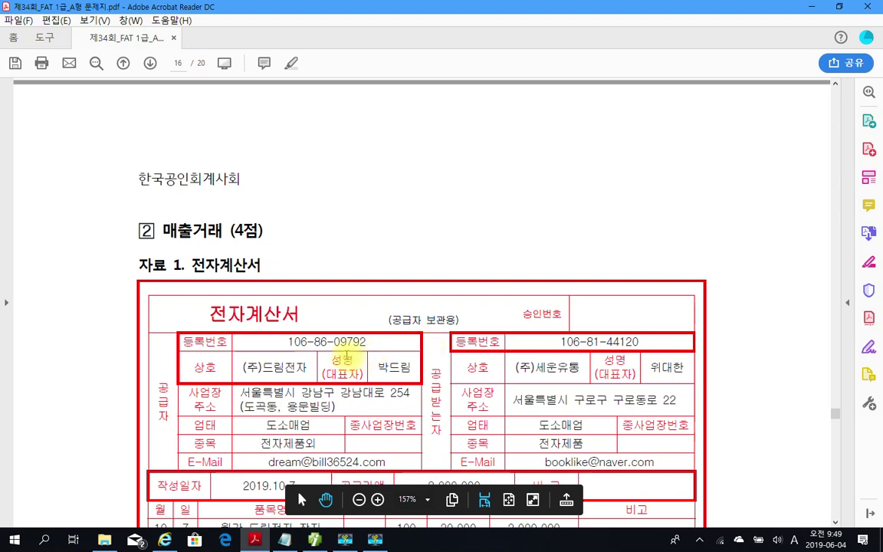
Step: Circle the 전자계산서 title in 자료 1 of item 2 and write 13 above the document
{"action": "scroll", "coordinate": [347, 355], "scroll_direction": "down", "scroll_amount": 1}
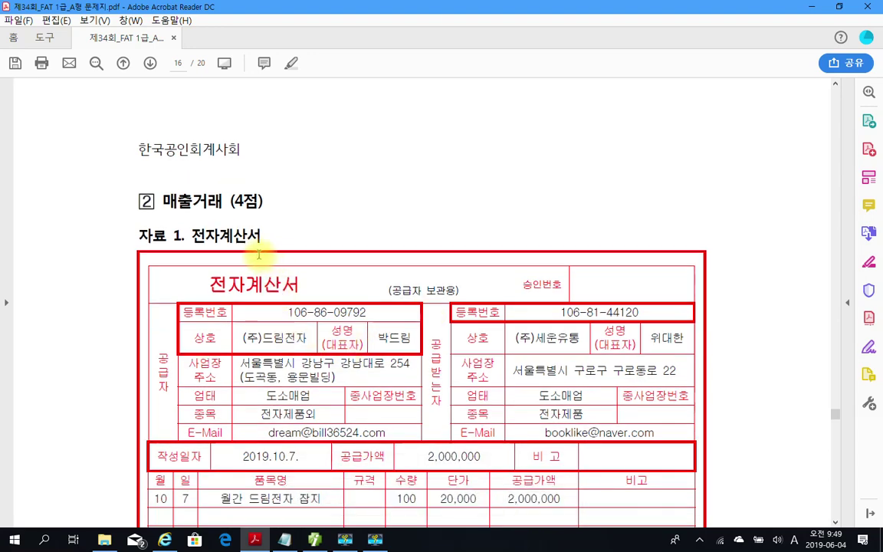
{"action": "scroll", "coordinate": [270, 310], "scroll_direction": "down", "scroll_amount": 3}
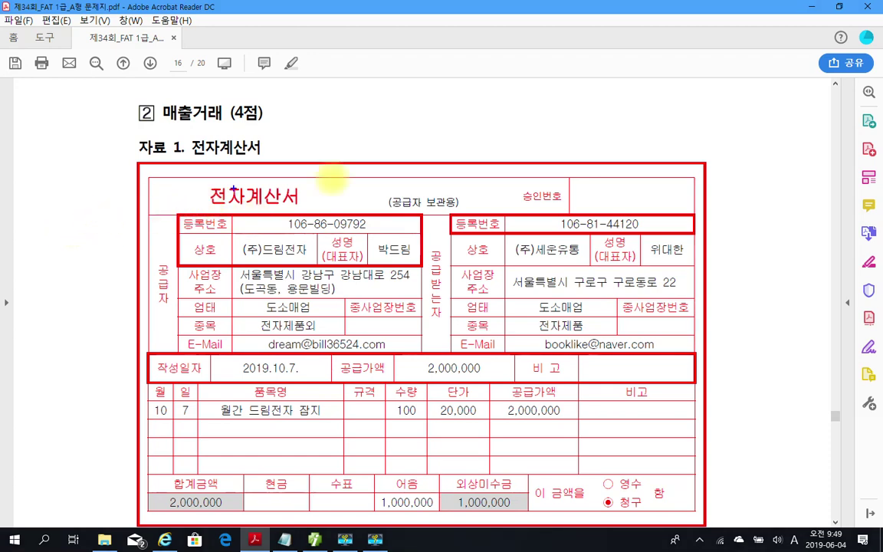
{"action": "mouse_move", "coordinate": [234, 184]}
{"action": "left_mouse_down"}
{"action": "mouse_move", "coordinate": [184, 188]}
{"action": "mouse_move", "coordinate": [307, 209]}
{"action": "mouse_move", "coordinate": [238, 227]}
{"action": "left_mouse_up"}
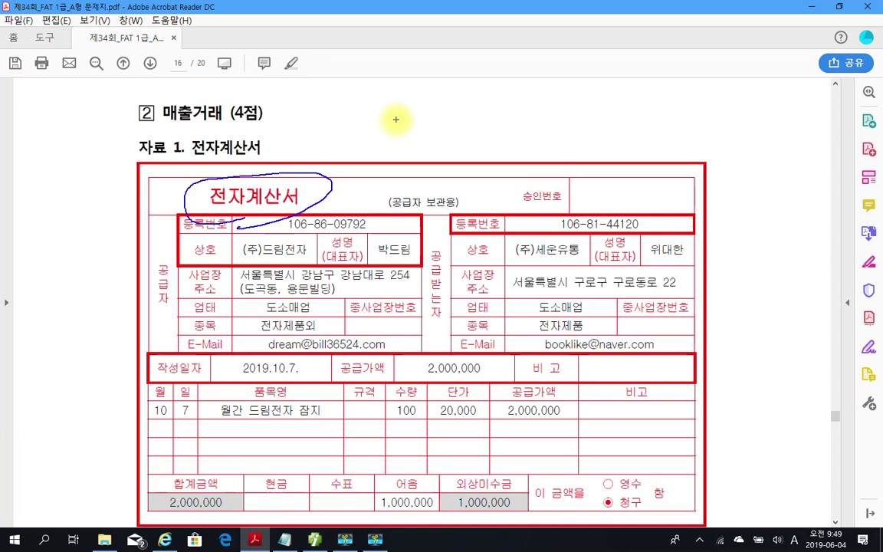
{"action": "left_click_drag", "start_coordinate": [395, 119], "coordinate": [373, 153]}
{"action": "mouse_move", "coordinate": [413, 120]}
{"action": "left_mouse_down"}
{"action": "mouse_move", "coordinate": [429, 132]}
{"action": "mouse_move", "coordinate": [430, 154]}
{"action": "left_mouse_up"}
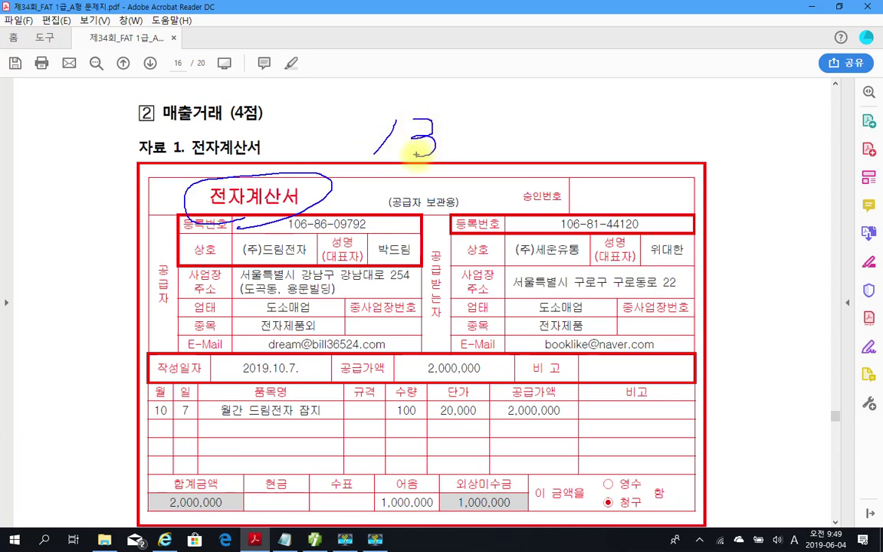
{"action": "mouse_move", "coordinate": [383, 172]}
{"action": "left_mouse_down"}
{"action": "mouse_move", "coordinate": [384, 103]}
{"action": "mouse_move", "coordinate": [449, 125]}
{"action": "mouse_move", "coordinate": [400, 164]}
{"action": "left_mouse_up"}
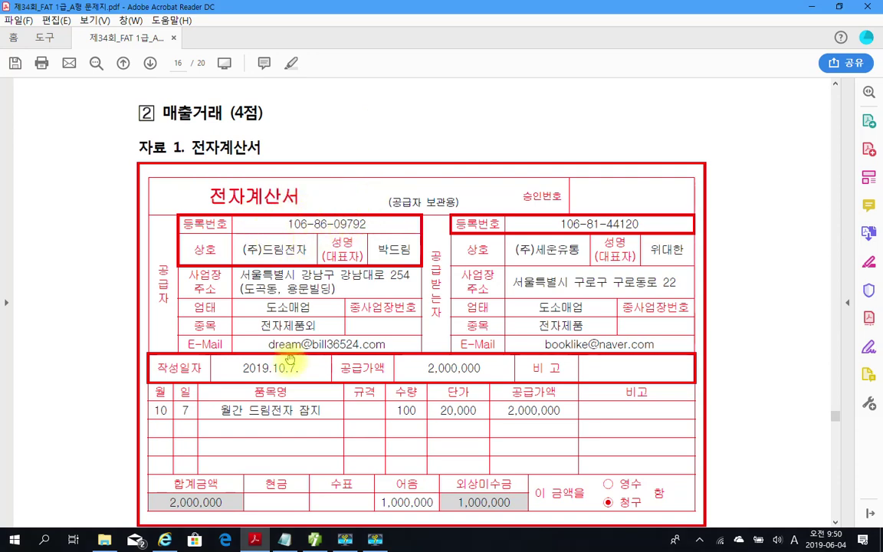
Step: Read item 2's 전자계산서, 전자어음 and task instructions in the exam PDF, and switch back to the accounting program
{"action": "scroll", "coordinate": [292, 358], "scroll_direction": "down", "scroll_amount": 2}
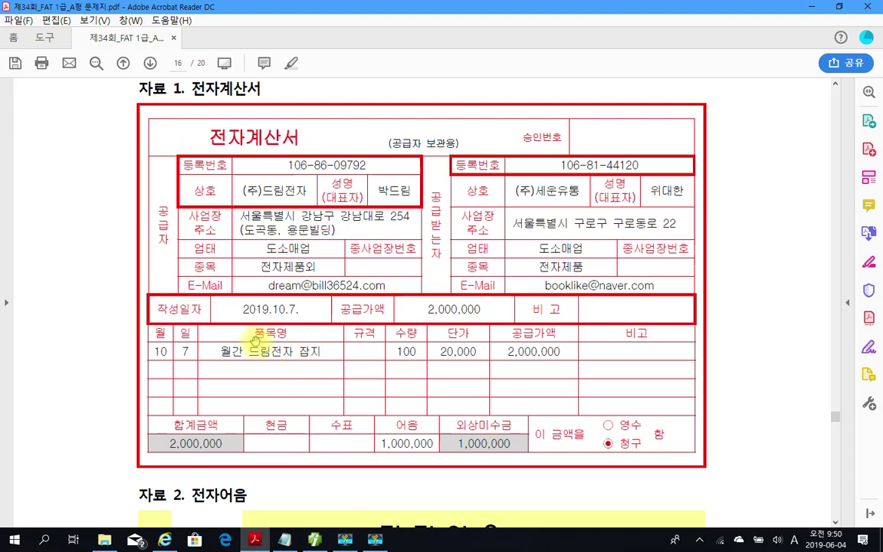
{"action": "scroll", "coordinate": [247, 366], "scroll_direction": "down", "scroll_amount": 3}
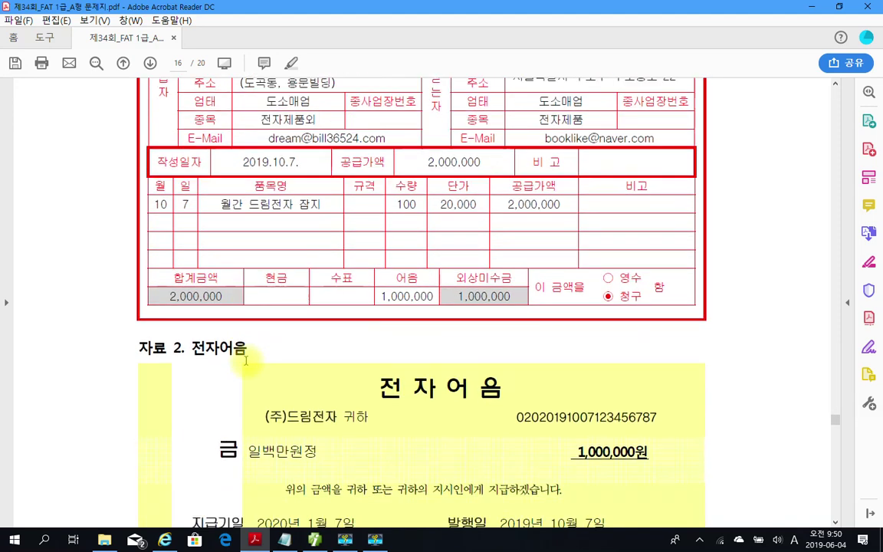
{"action": "scroll", "coordinate": [242, 357], "scroll_direction": "up", "scroll_amount": 4}
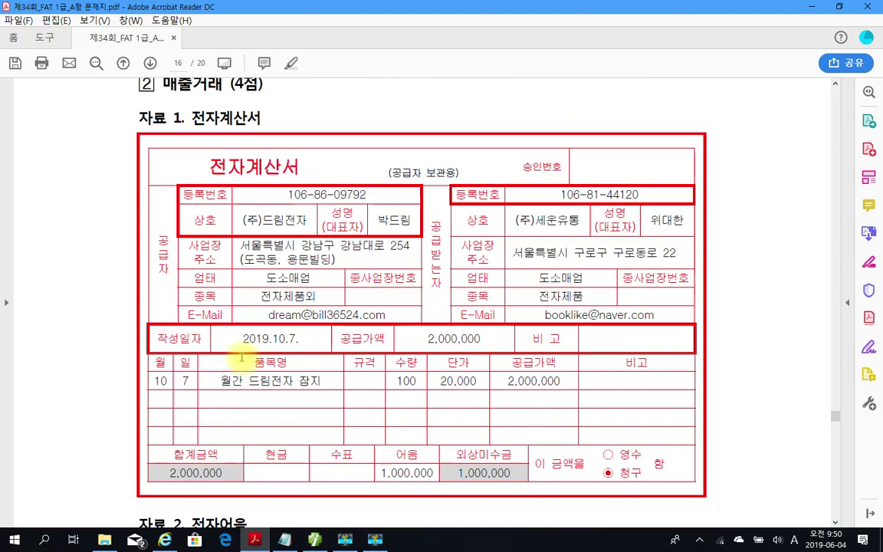
{"action": "scroll", "coordinate": [242, 357], "scroll_direction": "down", "scroll_amount": 1}
{"action": "scroll", "coordinate": [241, 358], "scroll_direction": "down", "scroll_amount": 2}
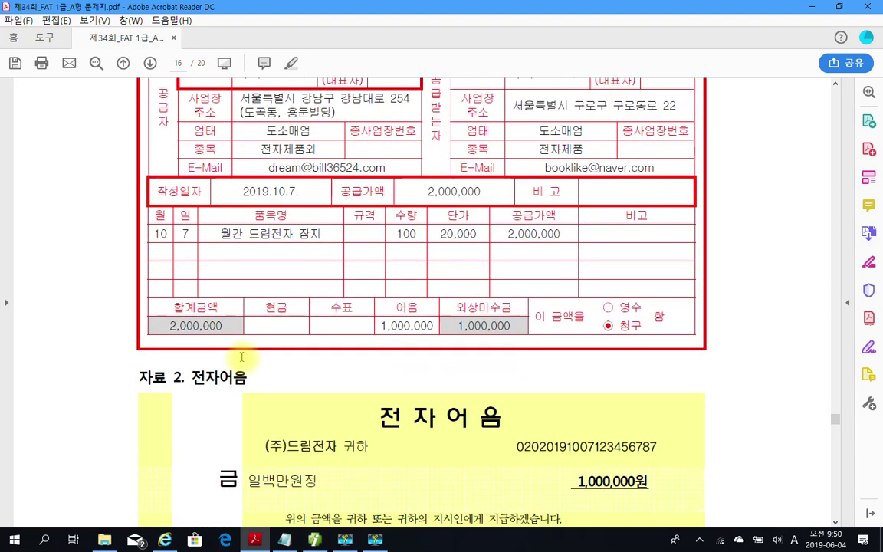
{"action": "scroll", "coordinate": [242, 357], "scroll_direction": "down", "scroll_amount": 7}
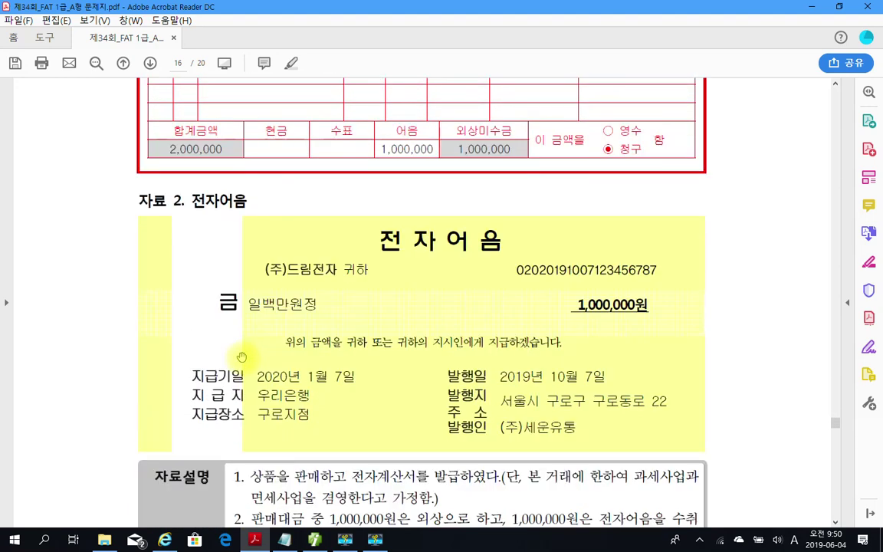
{"action": "scroll", "coordinate": [241, 357], "scroll_direction": "up", "scroll_amount": 3}
{"action": "scroll", "coordinate": [242, 357], "scroll_direction": "up", "scroll_amount": 2}
{"action": "scroll", "coordinate": [241, 357], "scroll_direction": "down", "scroll_amount": 5}
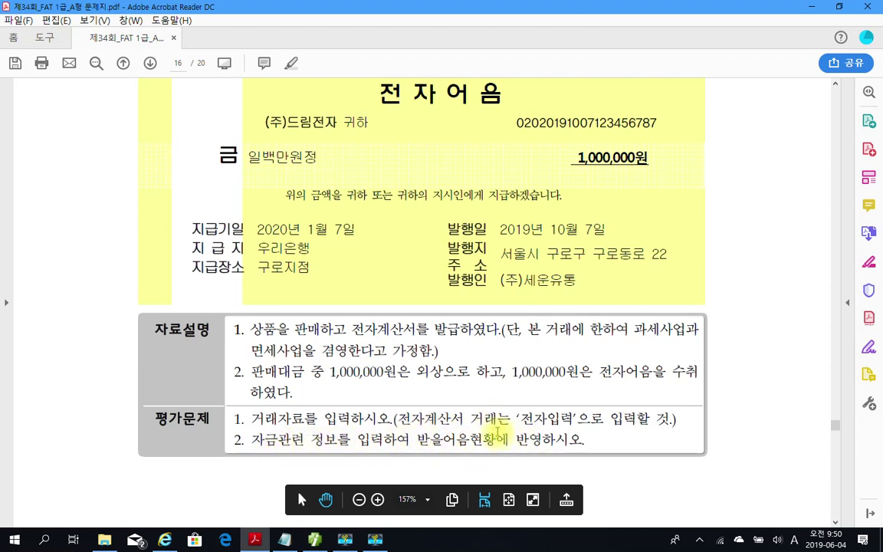
{"action": "scroll", "coordinate": [438, 415], "scroll_direction": "up", "scroll_amount": 2}
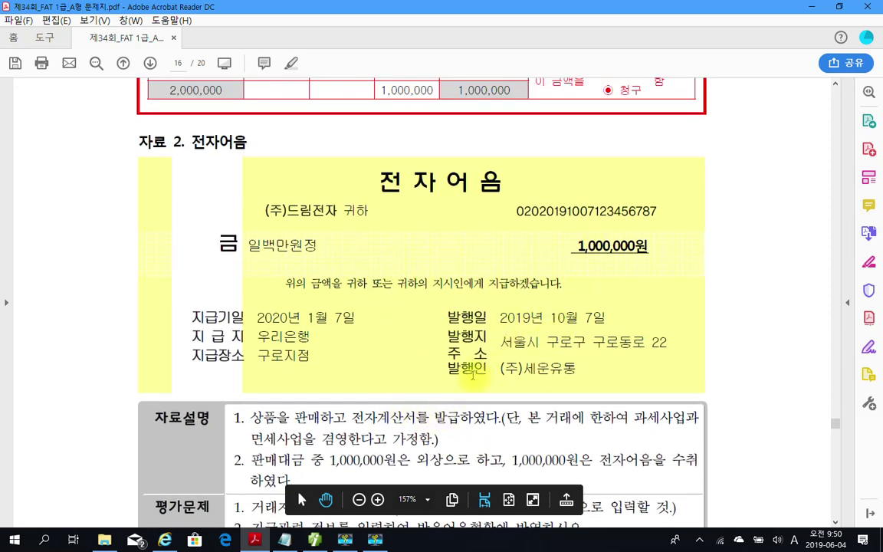
{"action": "scroll", "coordinate": [464, 376], "scroll_direction": "down", "scroll_amount": 1}
{"action": "scroll", "coordinate": [463, 376], "scroll_direction": "up", "scroll_amount": 6}
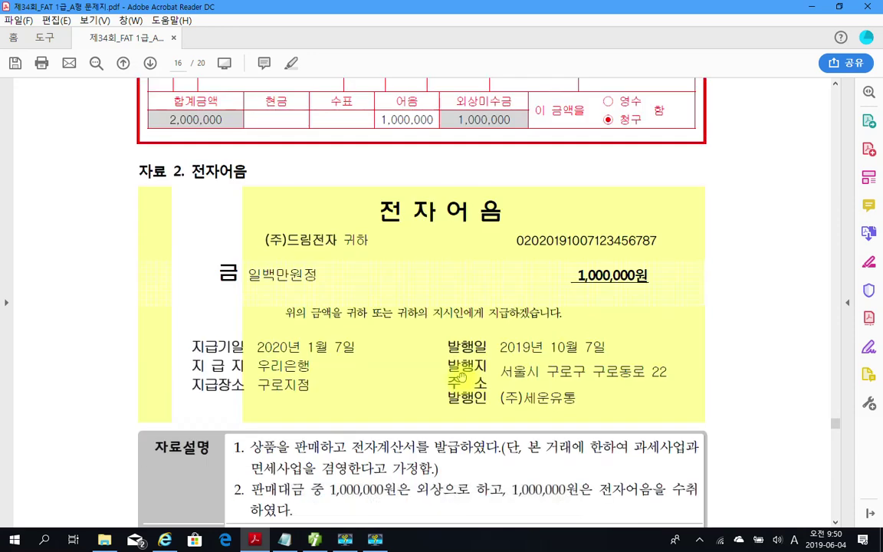
{"action": "scroll", "coordinate": [461, 375], "scroll_direction": "down", "scroll_amount": 2}
{"action": "scroll", "coordinate": [462, 377], "scroll_direction": "up", "scroll_amount": 3}
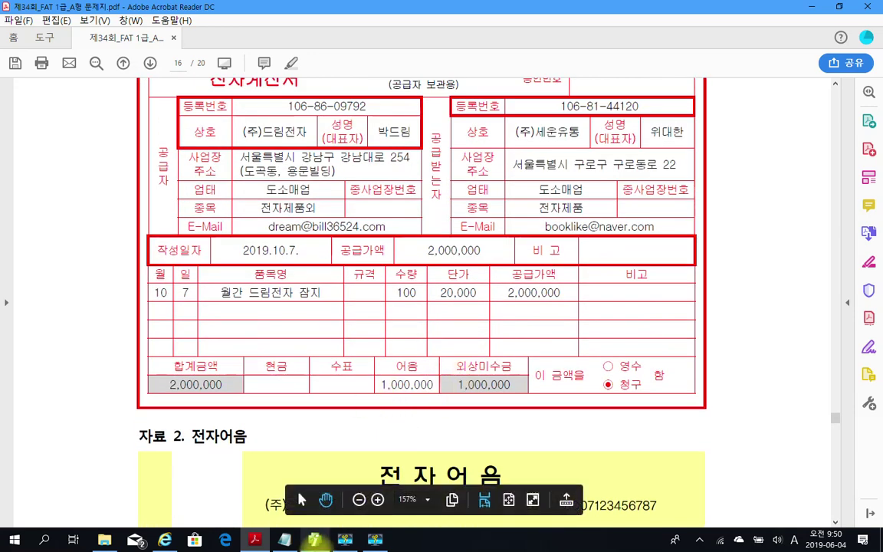
{"action": "key", "text": "alt+Tab"}
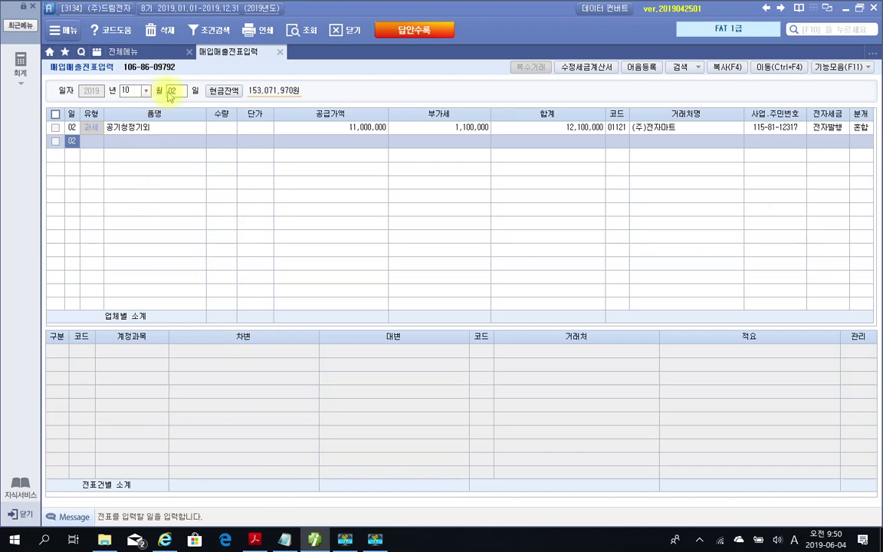
Step: Start a voucher dated October 7 in 매입매출전표입력 with sales type 13, 면세
{"action": "left_click", "coordinate": [172, 90]}
{"action": "type", "text": "7"}
{"action": "key", "text": "Return"}
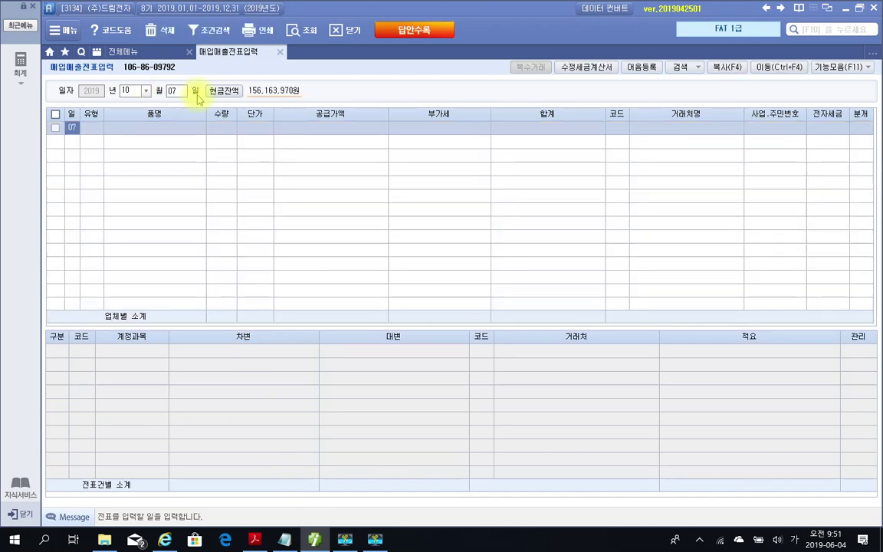
{"action": "key", "text": "Return"}
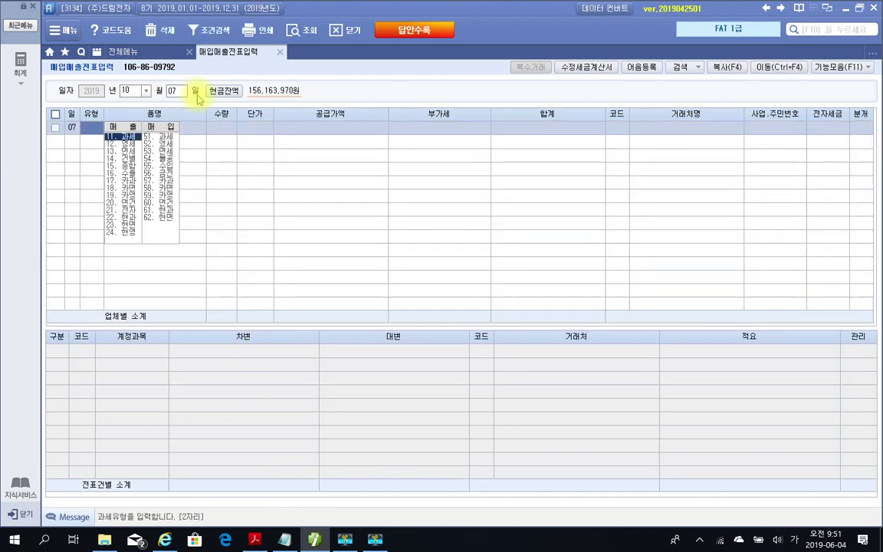
{"action": "type", "text": "13"}
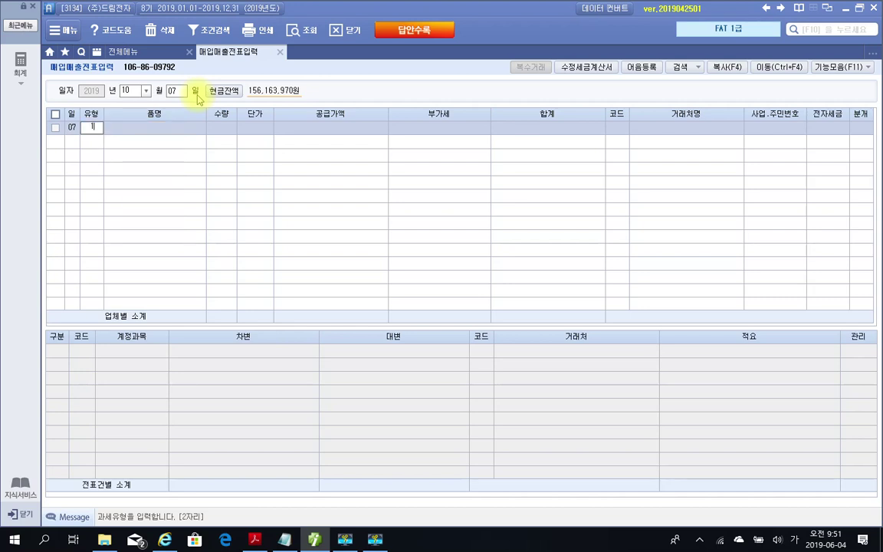
{"action": "key", "text": "Return"}
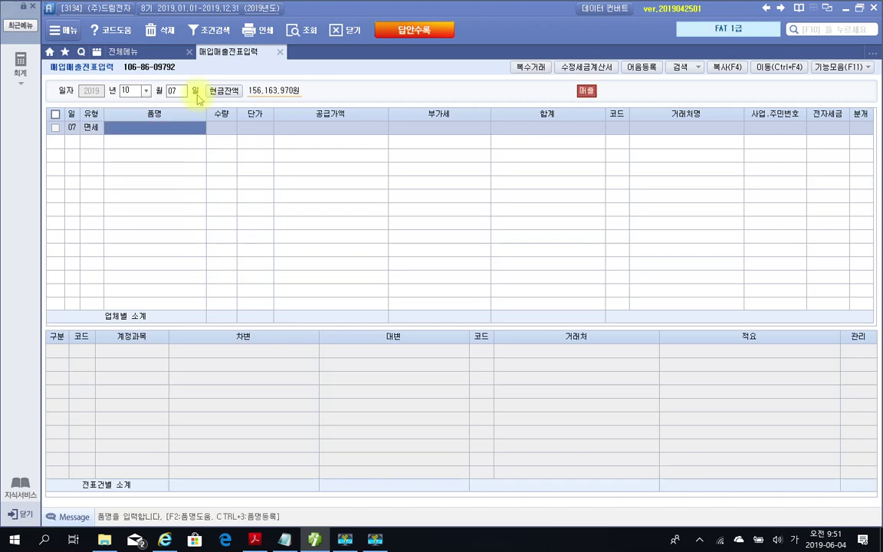
Step: Copy the item name 월간 드림전자 잡지 from the exam PDF's 전자계산서 and enter it as the voucher's 품명
{"action": "left_click", "coordinate": [254, 538]}
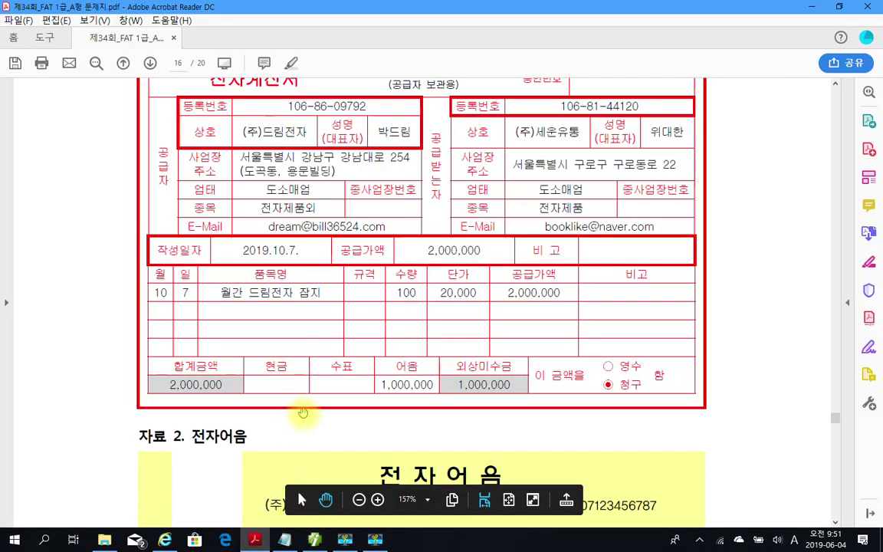
{"action": "double_click", "coordinate": [227, 291]}
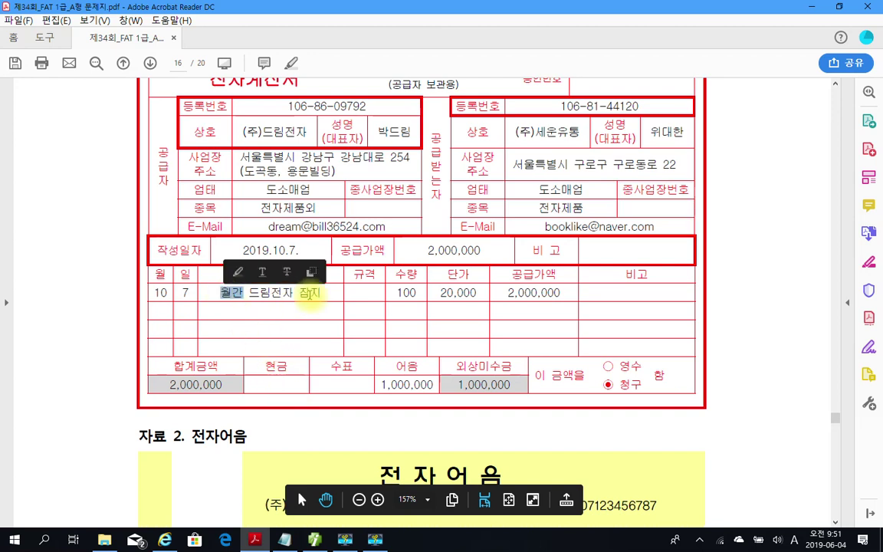
{"action": "double_click", "coordinate": [310, 293]}
{"action": "left_click", "coordinate": [230, 293]}
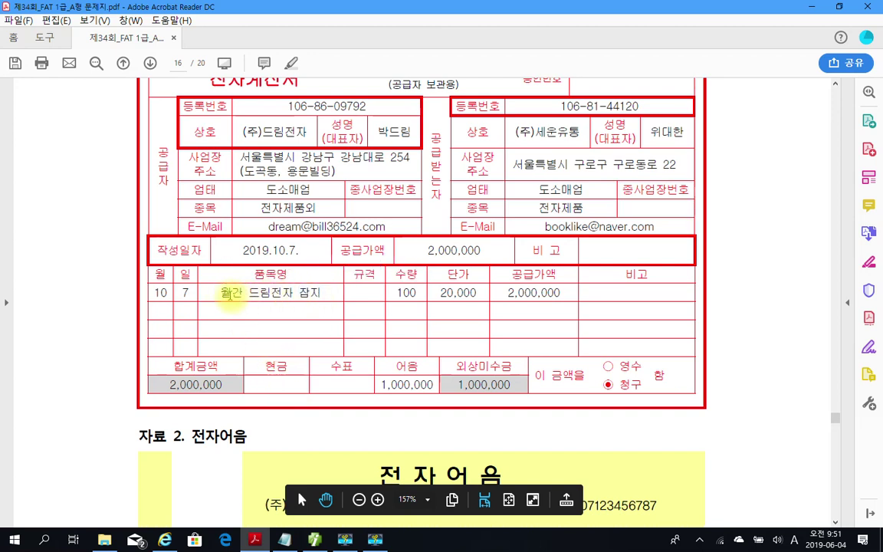
{"action": "left_click_drag", "start_coordinate": [221, 291], "coordinate": [304, 299]}
{"action": "key", "text": "ctrl+c"}
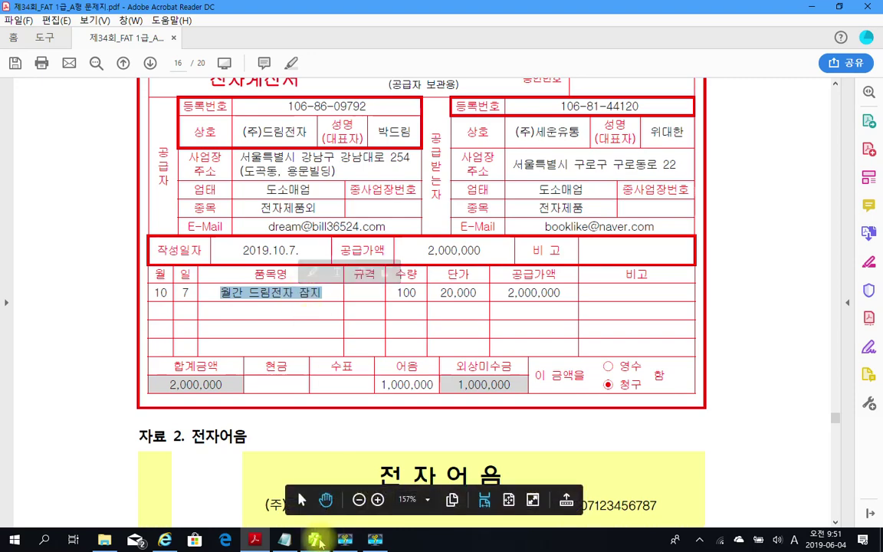
{"action": "key", "text": "alt+Tab"}
{"action": "key", "text": "ctrl+v"}
{"action": "key", "text": "Return"}
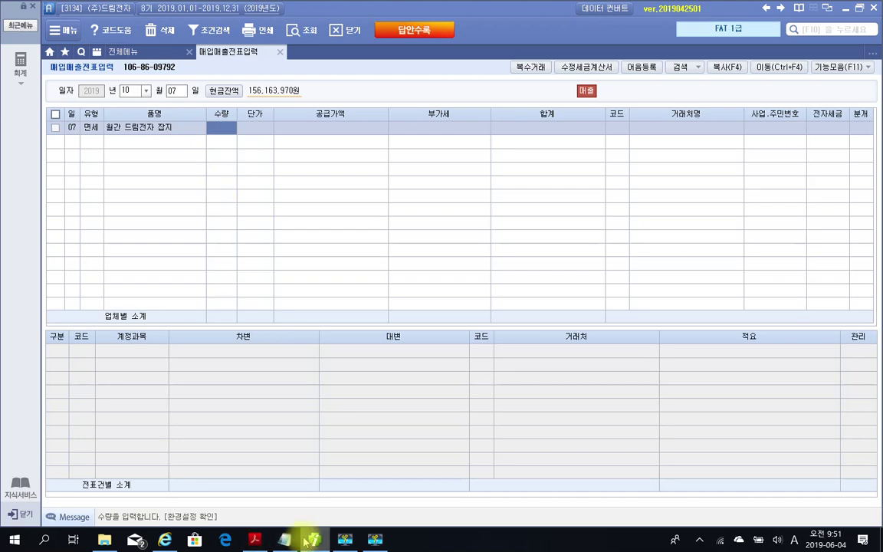
Step: Check the 전자계산서 in the exam PDF and enter a quantity of 100 at a unit price of 20,000
{"action": "left_click", "coordinate": [256, 539]}
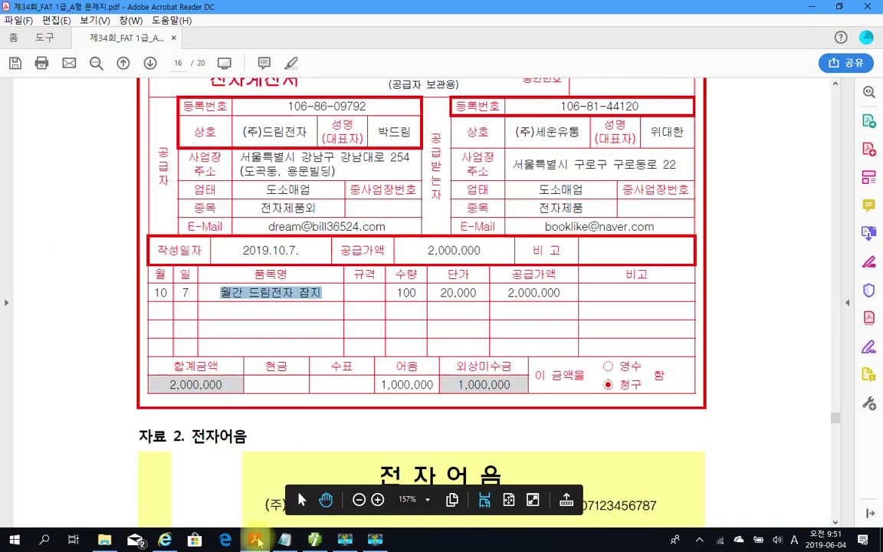
{"action": "left_click", "coordinate": [256, 538]}
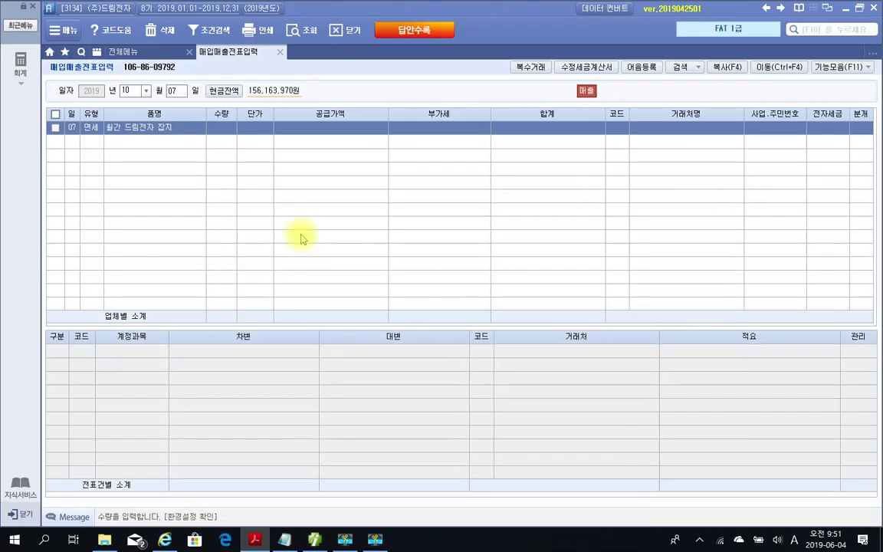
{"action": "type", "text": "100"}
{"action": "key", "text": "Return"}
{"action": "type", "text": "20000"}
{"action": "key", "text": "Return"}
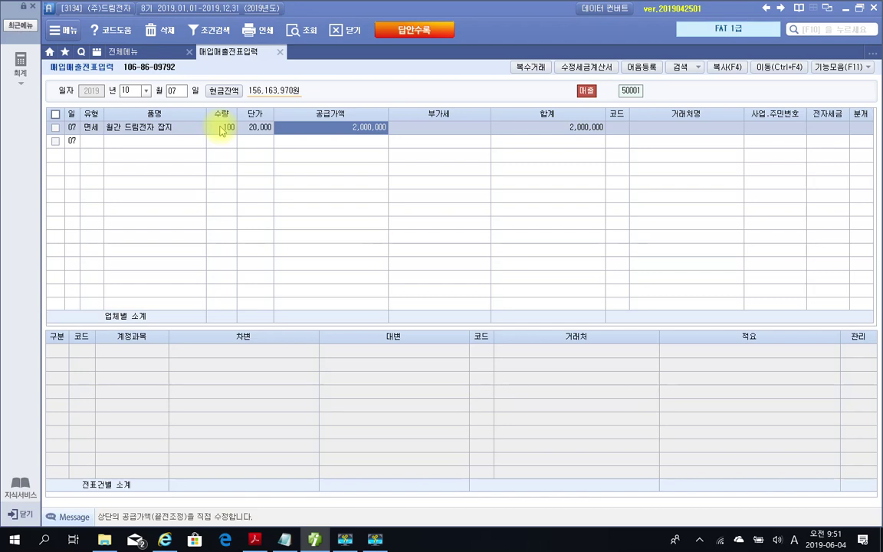
{"action": "key", "text": "Return"}
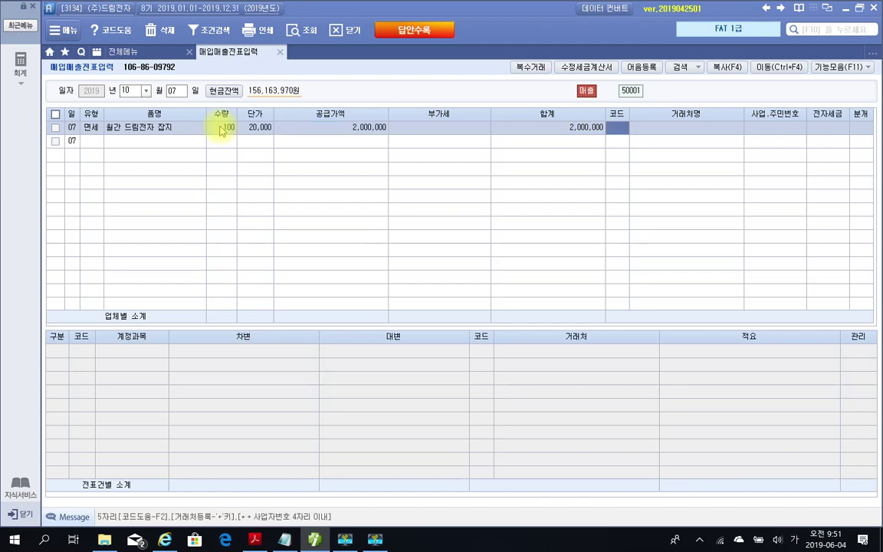
Step: Check the buyer in the exam PDF and set (주)세운유통 as the voucher's 거래처
{"action": "left_click", "coordinate": [256, 541]}
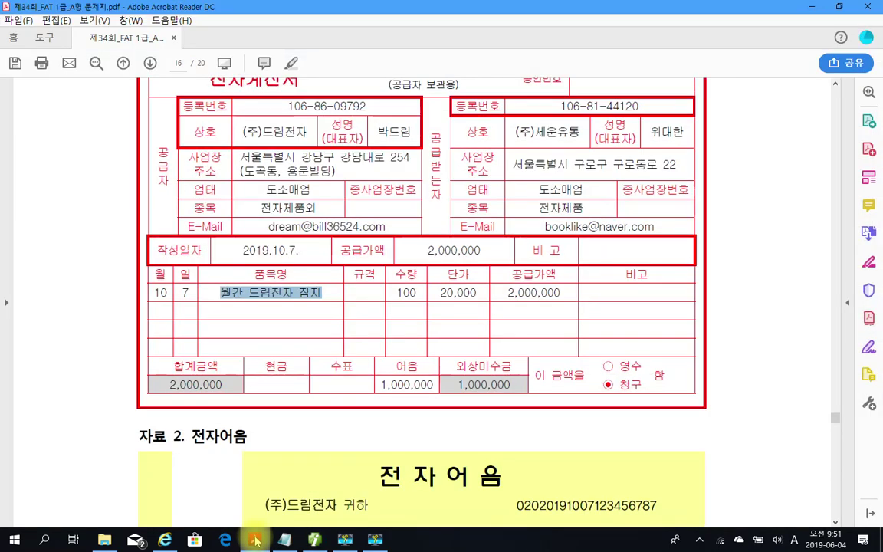
{"action": "left_click", "coordinate": [256, 541]}
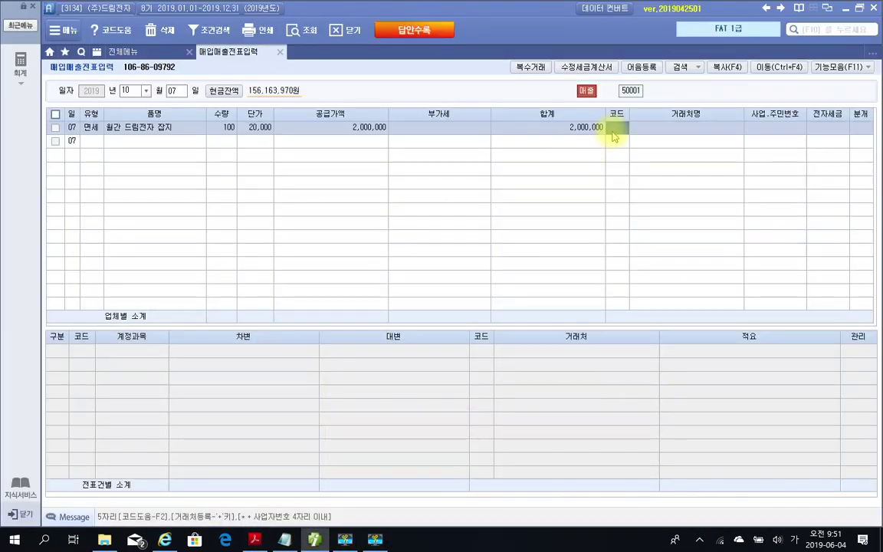
{"action": "type", "text": "세"}
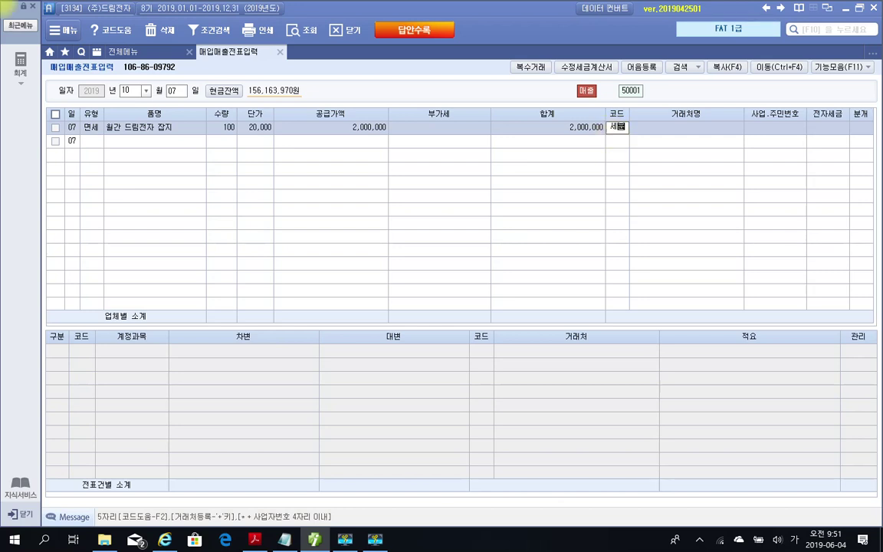
{"action": "type", "text": "운"}
{"action": "key", "text": "Return"}
{"action": "key", "text": "Return"}
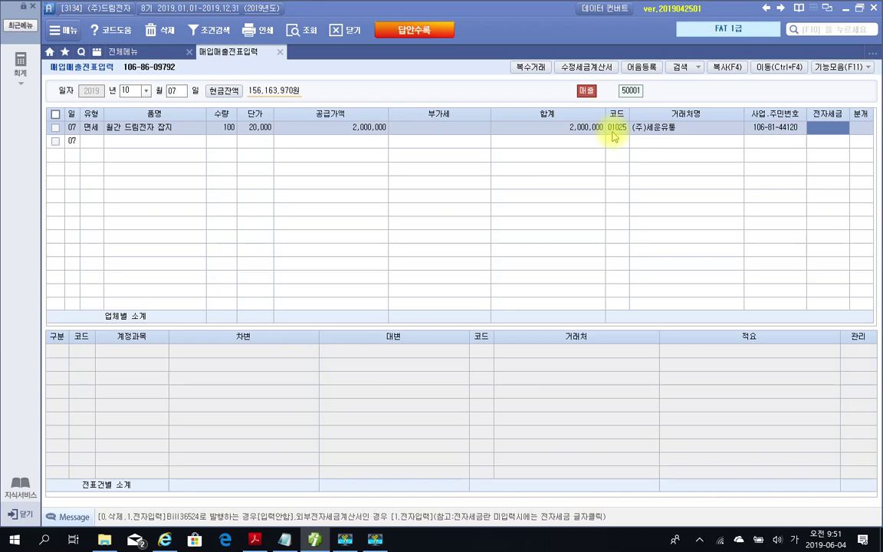
Step: Set the voucher's 전자세금 to 1, 전자입력, and its 분개 type to 3, 혼합
{"action": "type", "text": "1"}
{"action": "key", "text": "Return"}
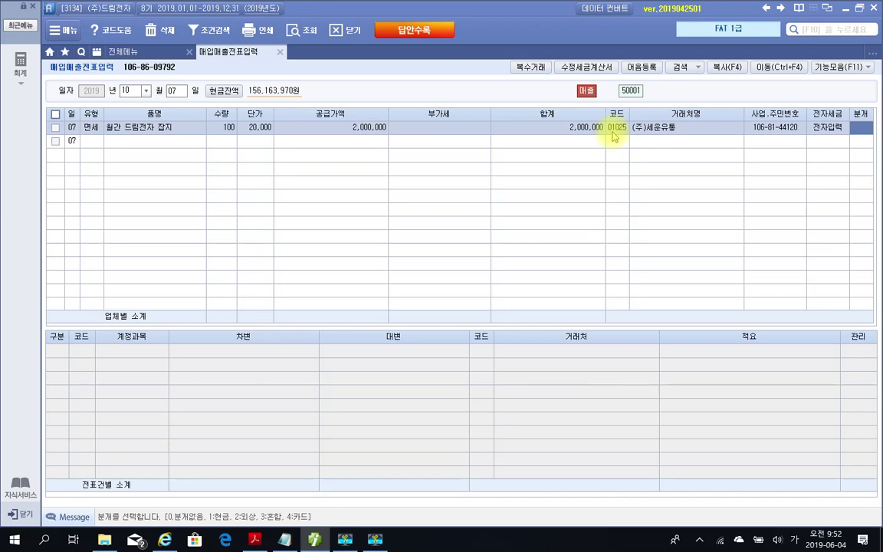
{"action": "type", "text": "3"}
{"action": "key", "text": "Return"}
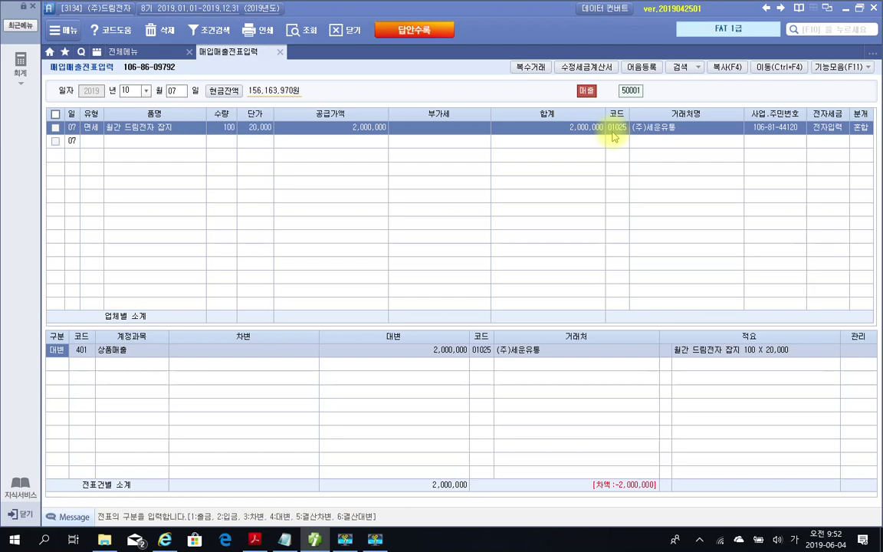
Step: Add a 차변 line for account 108 외상매출금 with 1,000,000 below the 상품매출 line
{"action": "key", "text": "Return"}
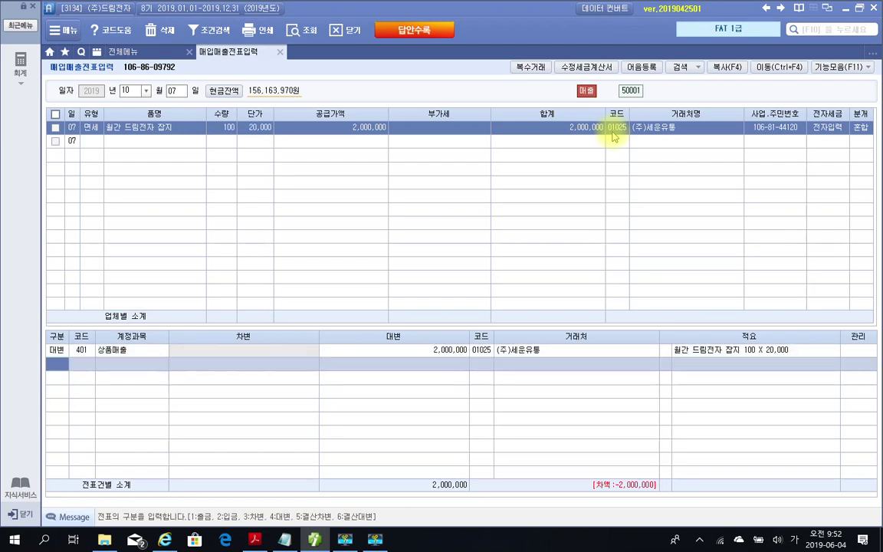
{"action": "type", "text": "310"}
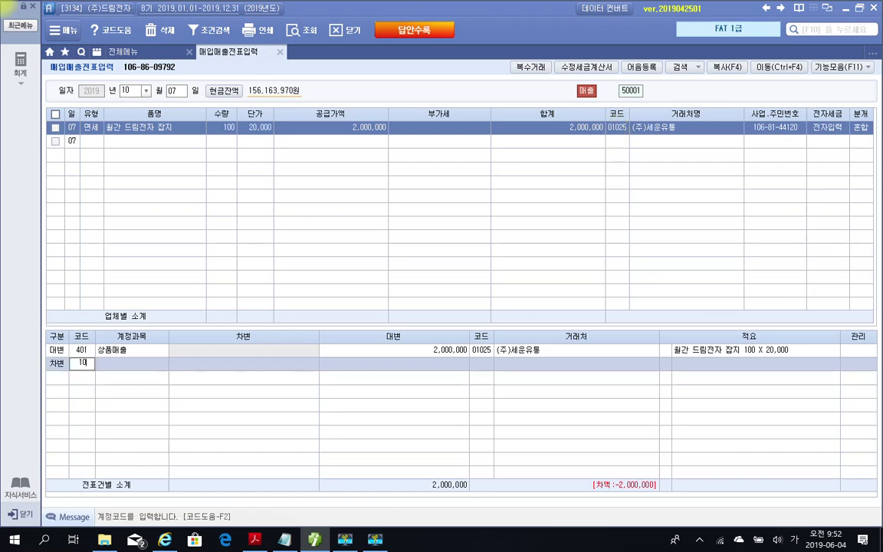
{"action": "type", "text": "8"}
{"action": "key", "text": "Return"}
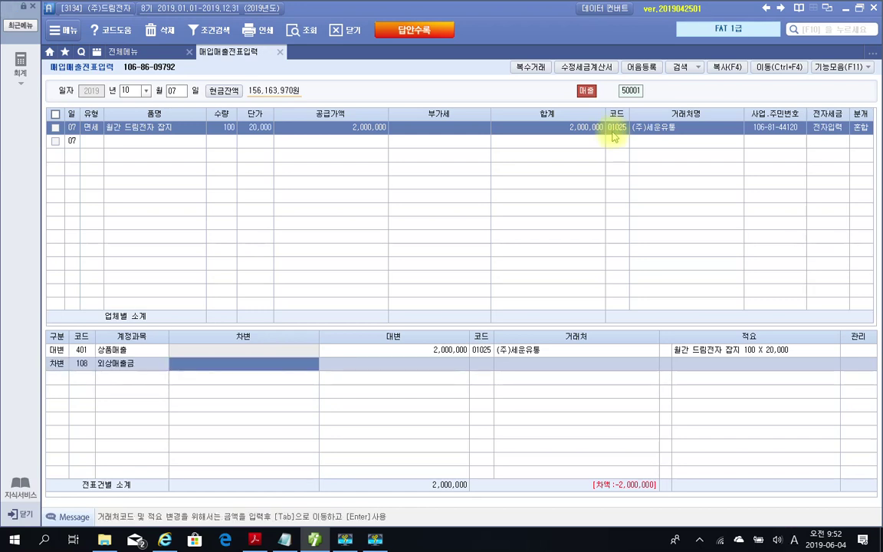
{"action": "type", "text": "1000000"}
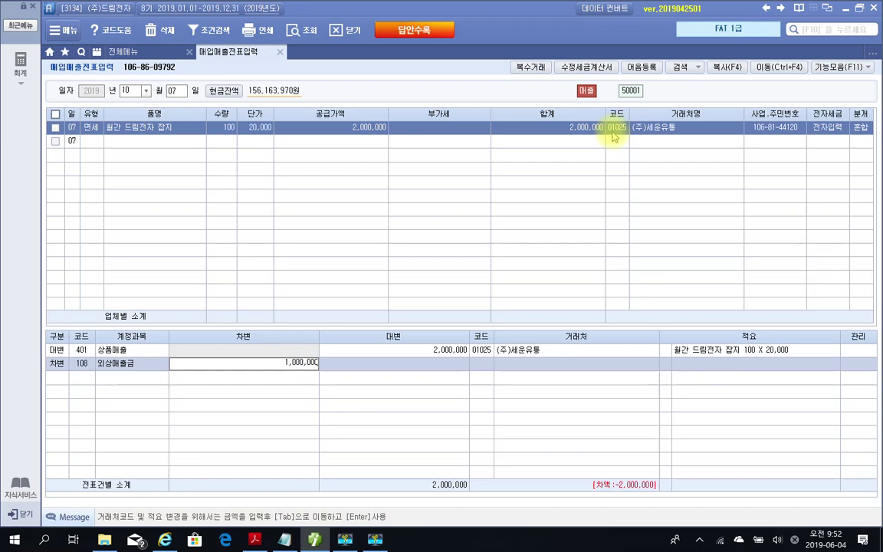
{"action": "key", "text": "Return"}
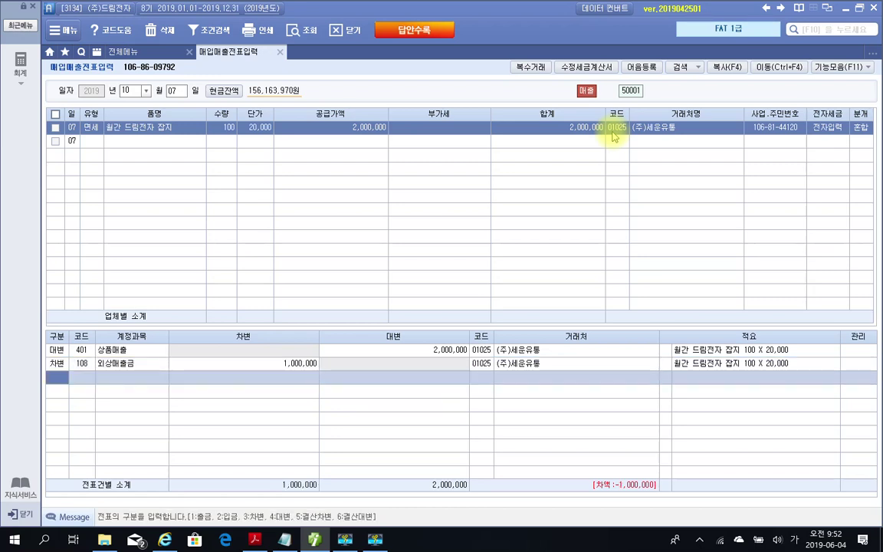
Step: Add a 차변 line for account 110 받을어음 with 1,000,000
{"action": "type", "text": "3110"}
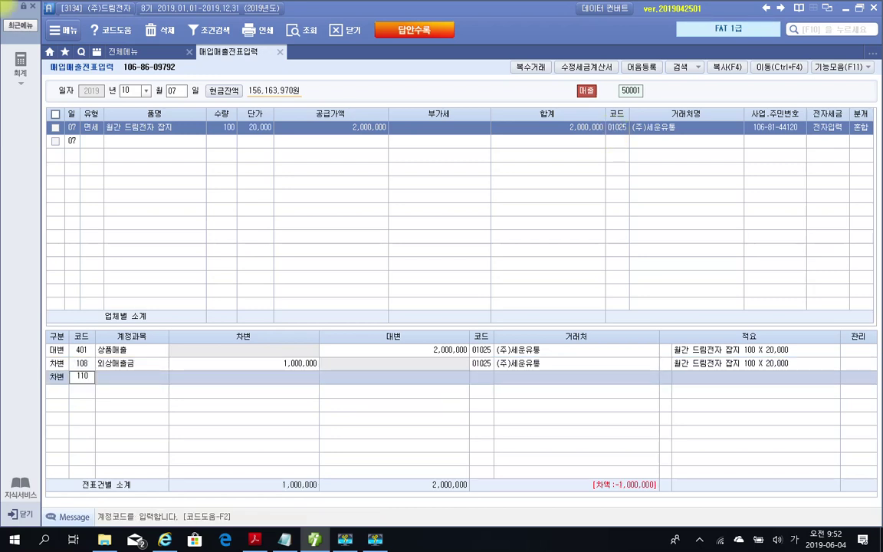
{"action": "key", "text": "Return"}
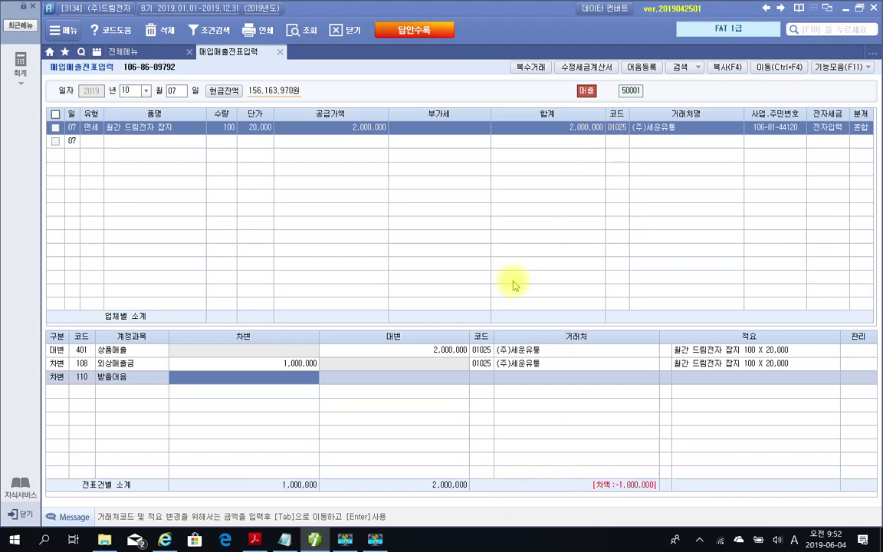
{"action": "type", "text": "1000000"}
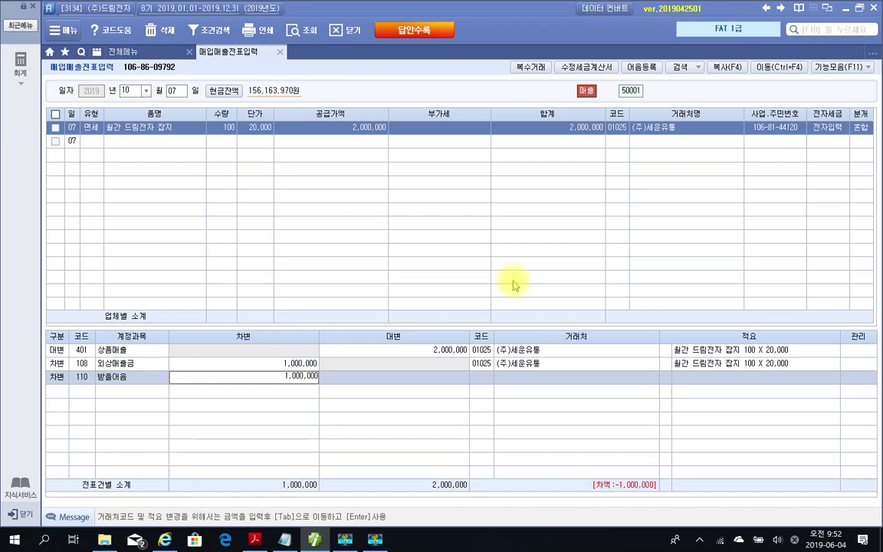
{"action": "key", "text": "Return"}
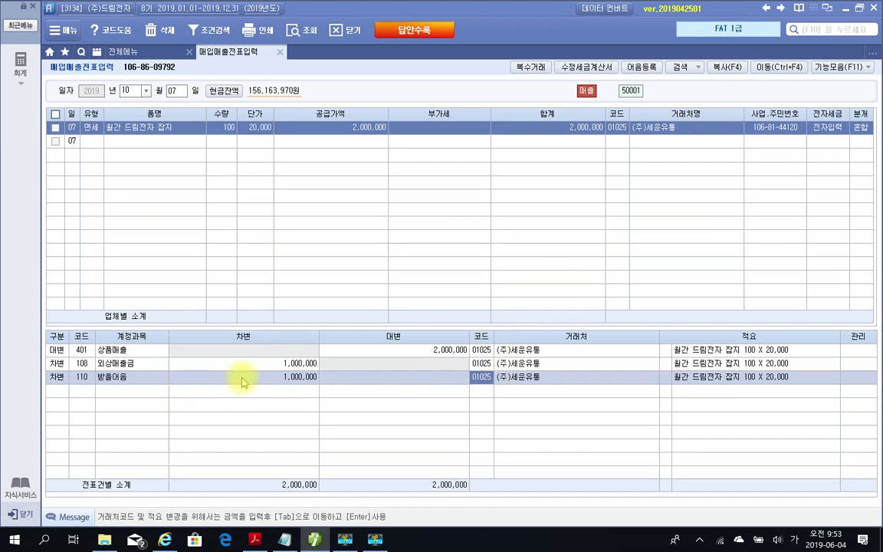
Step: Open 자금관리 for the 받을어음 line, reposition the window over the voucher list and select the 어음종류 field
{"action": "key", "text": "F3"}
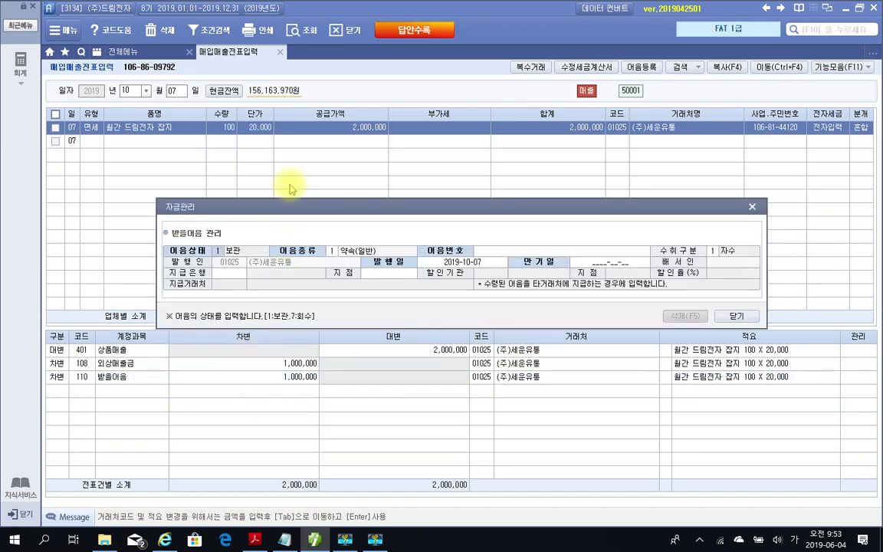
{"action": "mouse_move", "coordinate": [294, 206]}
{"action": "left_mouse_down"}
{"action": "mouse_move", "coordinate": [272, 197]}
{"action": "mouse_move", "coordinate": [291, 199]}
{"action": "left_mouse_up"}
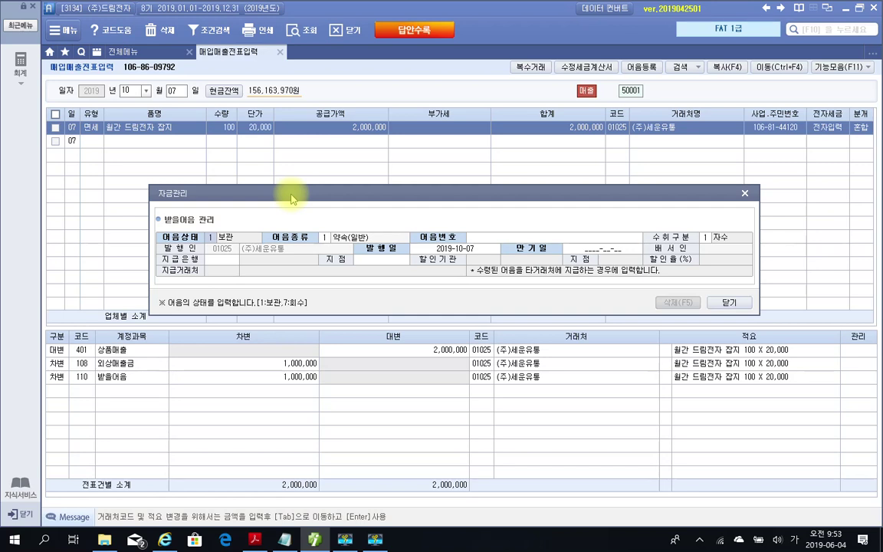
{"action": "left_click_drag", "start_coordinate": [291, 197], "coordinate": [299, 236]}
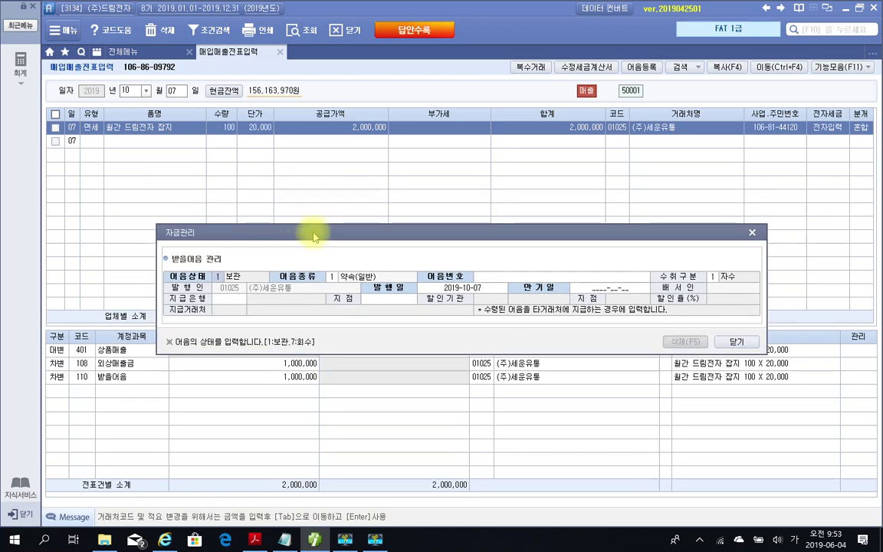
{"action": "left_click", "coordinate": [218, 277]}
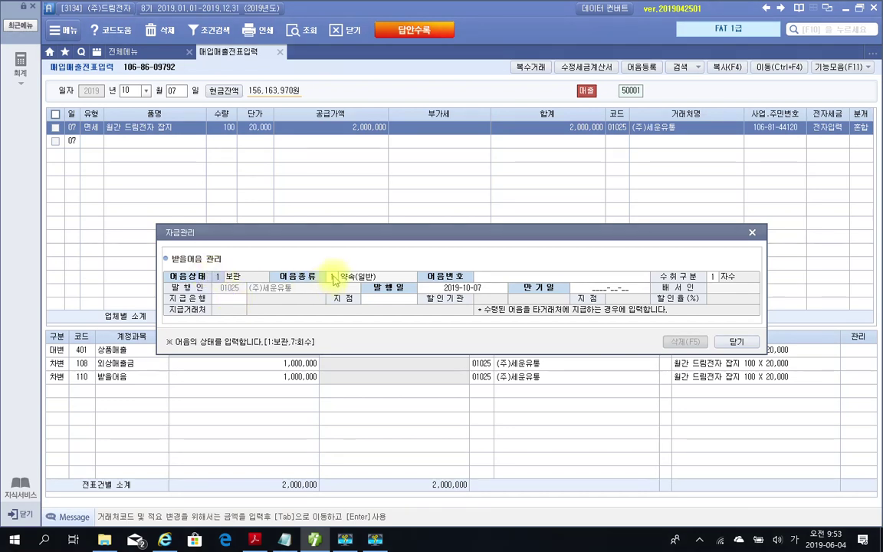
{"action": "left_click", "coordinate": [334, 279]}
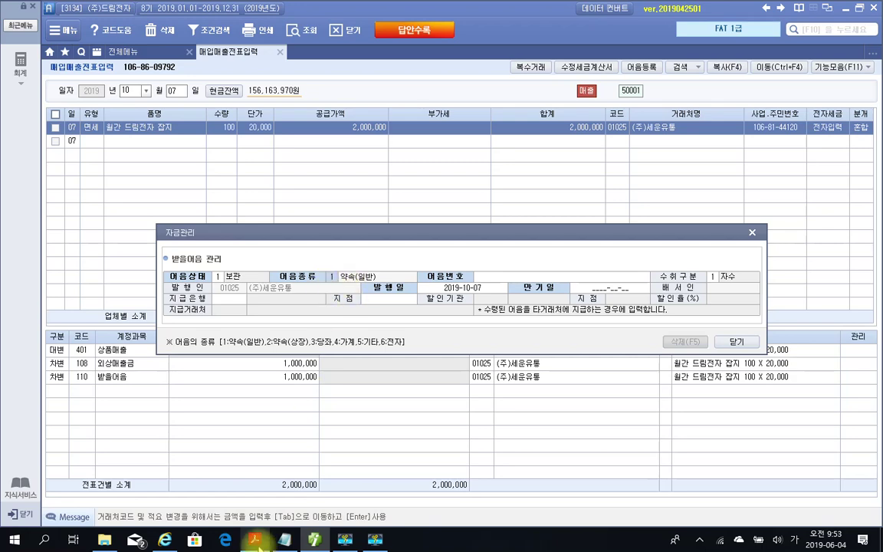
Step: Switch to the exam PDF and examine the 전자어음 in 자료 2 for its note details
{"action": "left_click", "coordinate": [255, 540]}
{"action": "scroll", "coordinate": [269, 316], "scroll_direction": "down", "scroll_amount": 2}
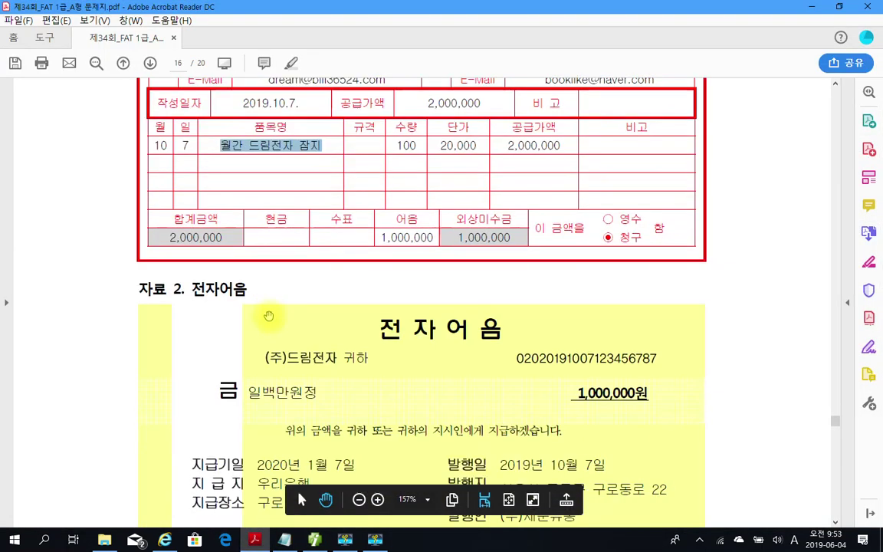
{"action": "scroll", "coordinate": [330, 268], "scroll_direction": "down", "scroll_amount": 1}
{"action": "scroll", "coordinate": [391, 230], "scroll_direction": "down", "scroll_amount": 2}
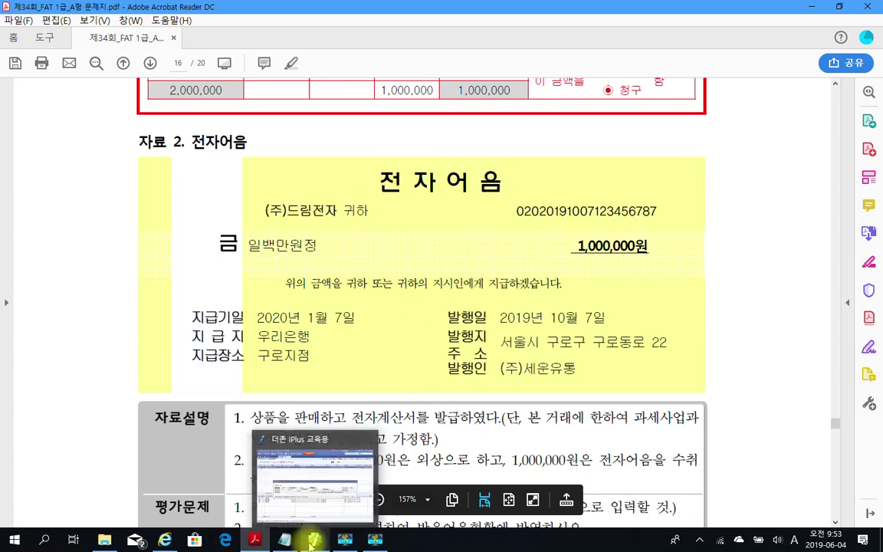
Step: Switch back to 더존 iPlus and set 어음종류 to 6 전자 for the 받을어음
{"action": "left_click", "coordinate": [312, 542]}
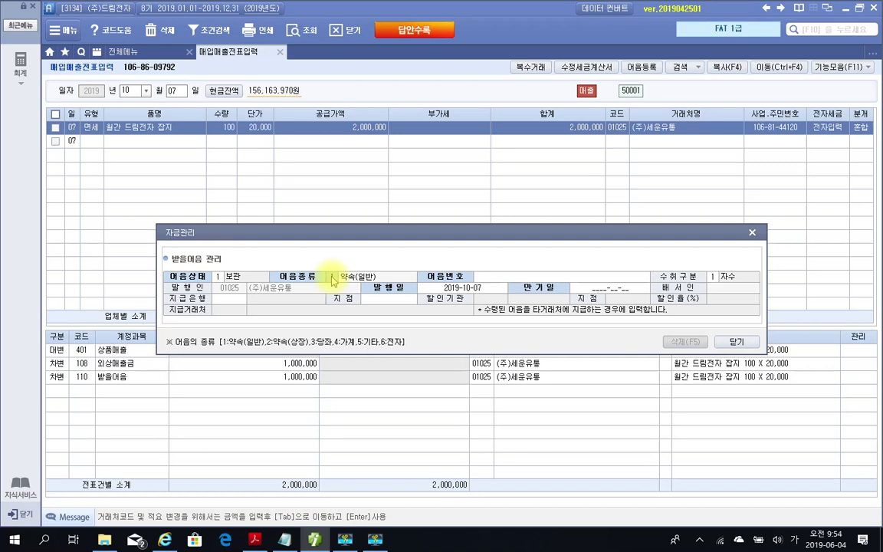
{"action": "type", "text": "6"}
{"action": "key", "text": "Return"}
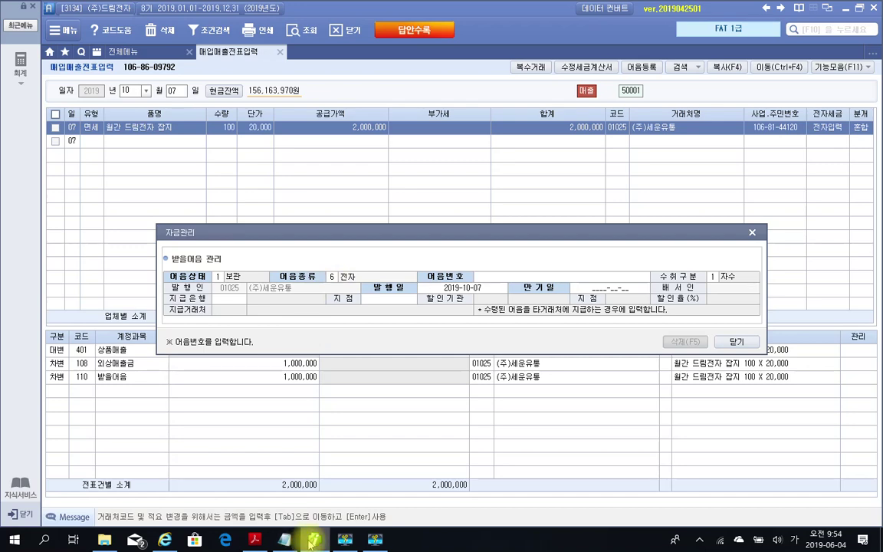
Step: Copy the note number from the 전자어음 in the exam PDF into 어음번호 in 자금관리, keeping 수취구분 1 자수
{"action": "left_click", "coordinate": [255, 540]}
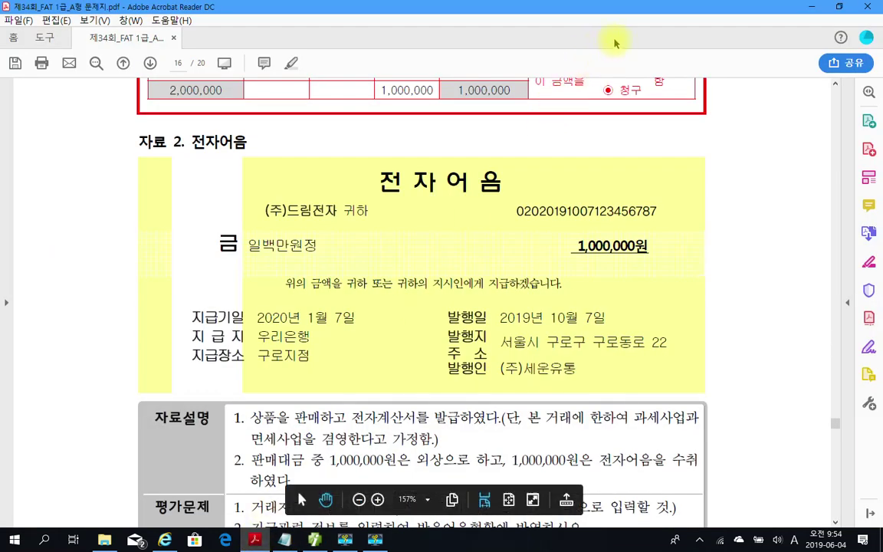
{"action": "left_click_drag", "start_coordinate": [517, 212], "coordinate": [657, 211]}
{"action": "right_click", "coordinate": [652, 213]}
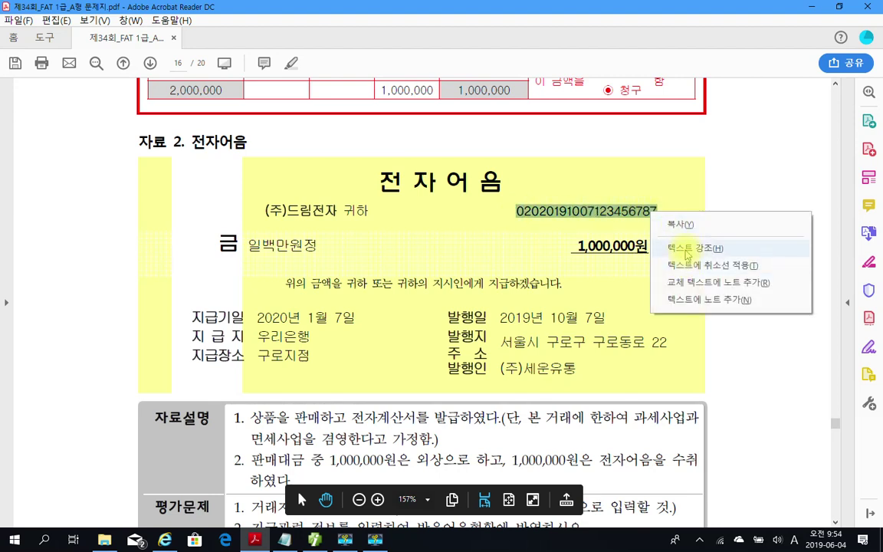
{"action": "left_click", "coordinate": [679, 224]}
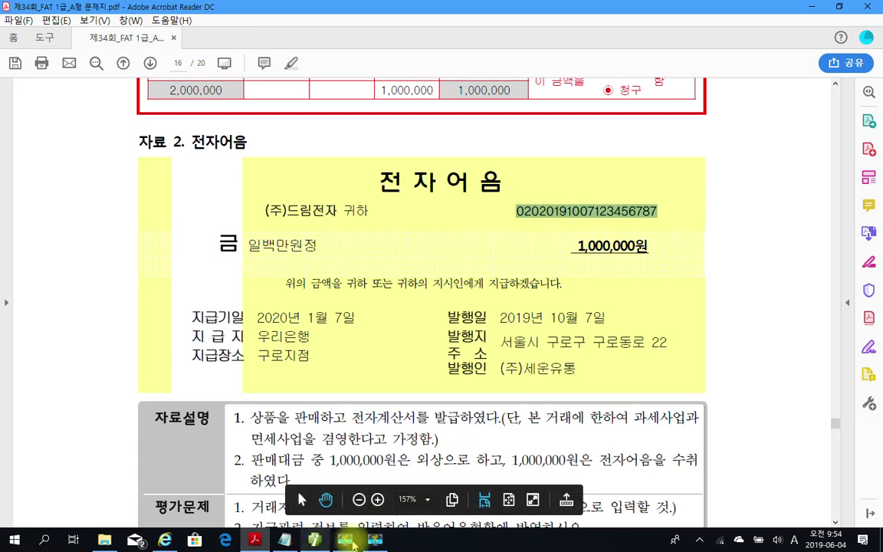
{"action": "left_click", "coordinate": [312, 541]}
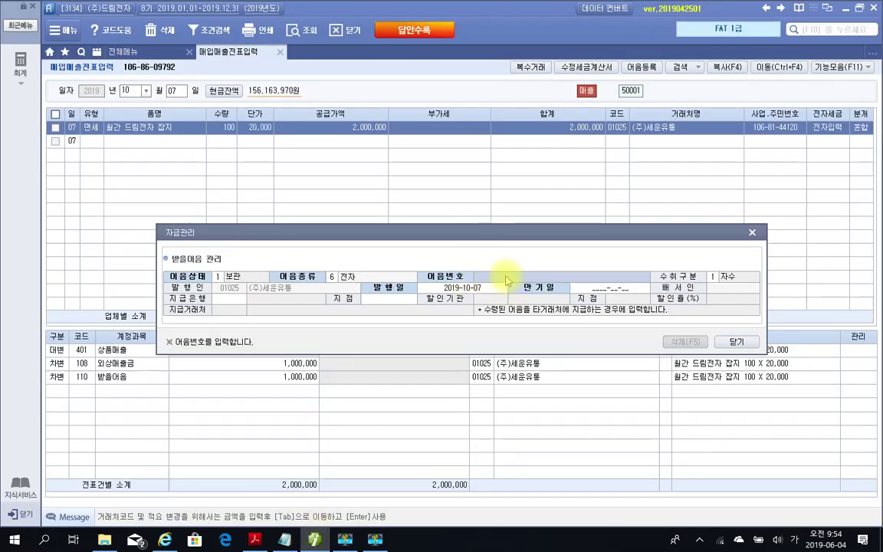
{"action": "key", "text": "ctrl+v"}
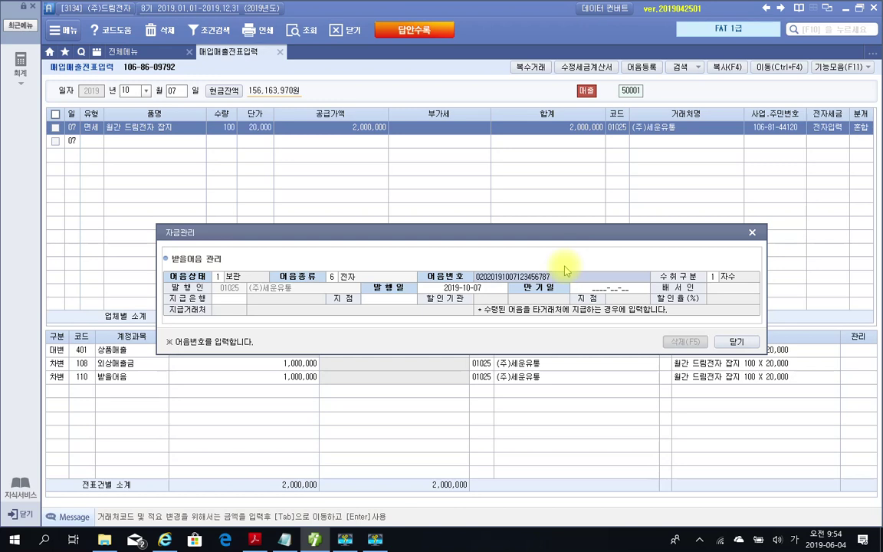
{"action": "key", "text": "Return"}
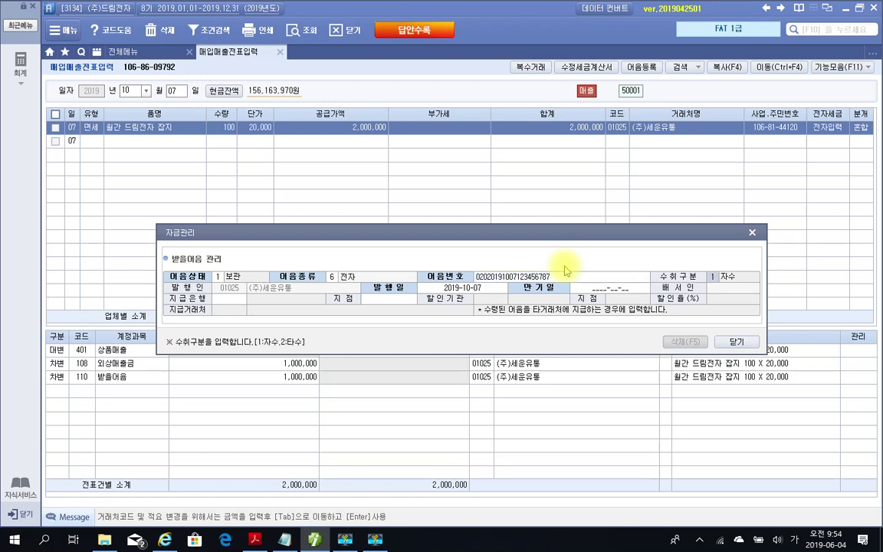
{"action": "key", "text": "Return"}
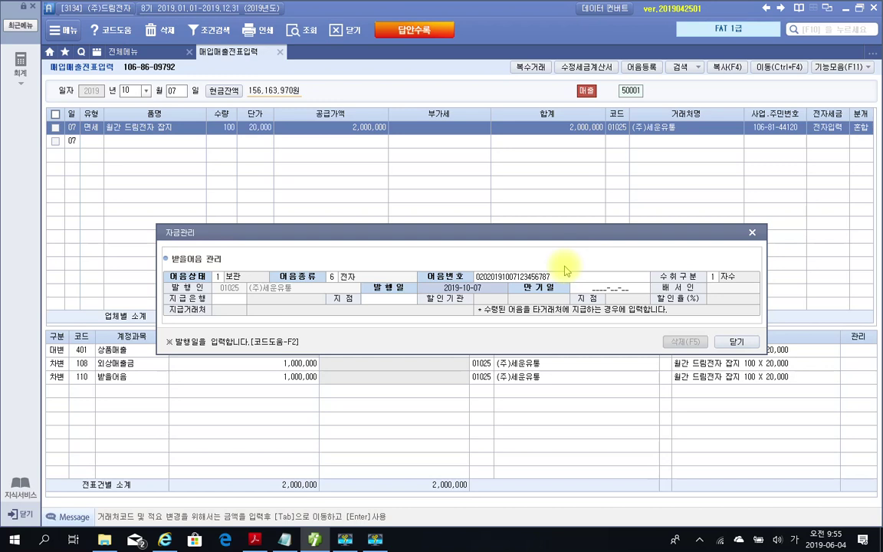
{"action": "mouse_move", "coordinate": [134, 109]}
{"action": "left_mouse_down"}
{"action": "mouse_move", "coordinate": [170, 84]}
{"action": "mouse_move", "coordinate": [217, 142]}
{"action": "mouse_move", "coordinate": [406, 270]}
{"action": "left_mouse_up"}
{"action": "mouse_move", "coordinate": [462, 301]}
{"action": "left_mouse_down"}
{"action": "mouse_move", "coordinate": [487, 295]}
{"action": "mouse_move", "coordinate": [483, 314]}
{"action": "left_mouse_up"}
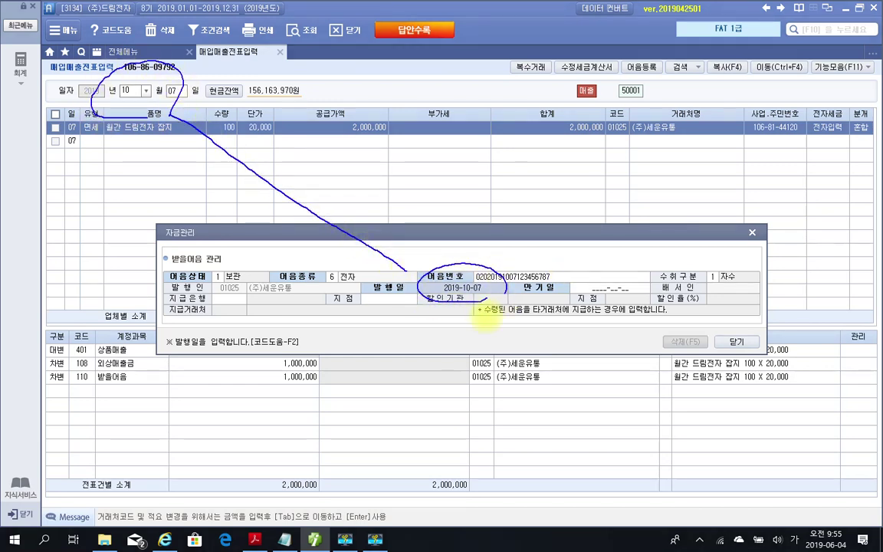
{"action": "key", "text": "Escape"}
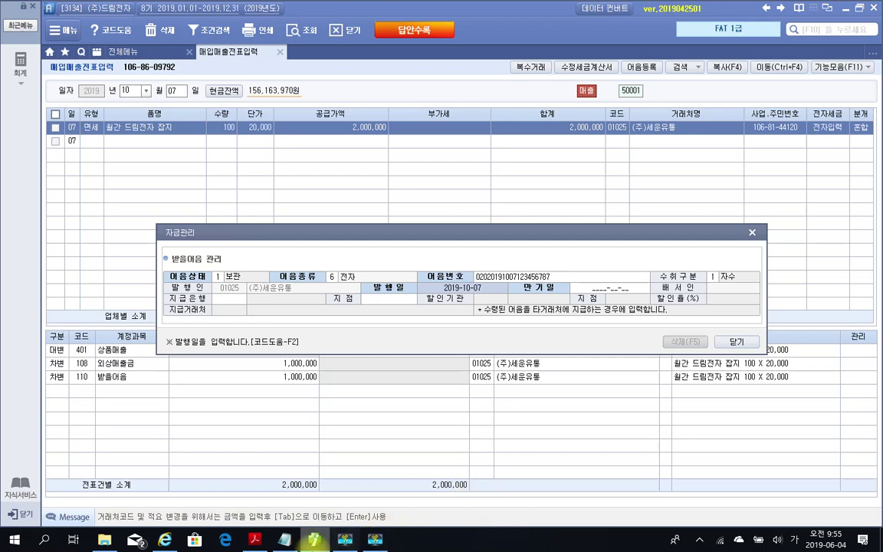
Step: Check the note's dates in the exam PDF, keep 발행일 2019-10-07 and set 만기일 to 2020-01-07
{"action": "left_click", "coordinate": [254, 539]}
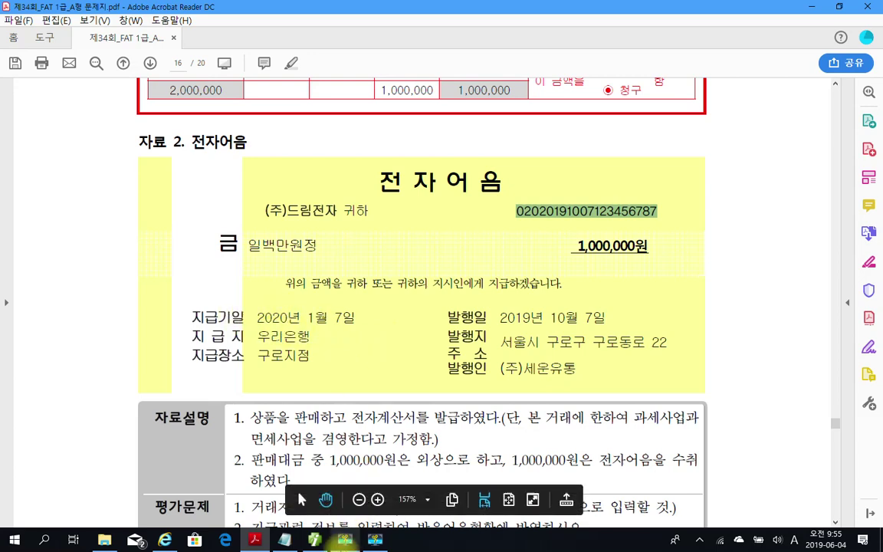
{"action": "left_click", "coordinate": [314, 539]}
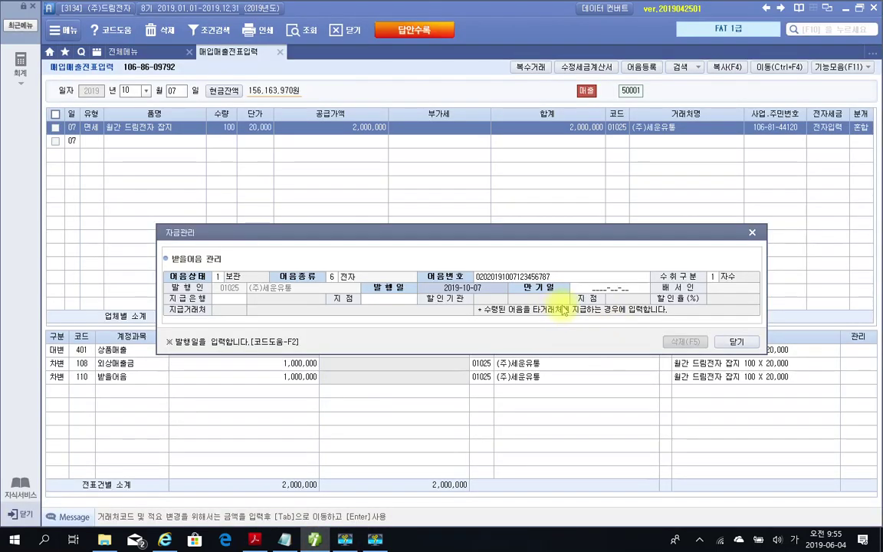
{"action": "key", "text": "Return"}
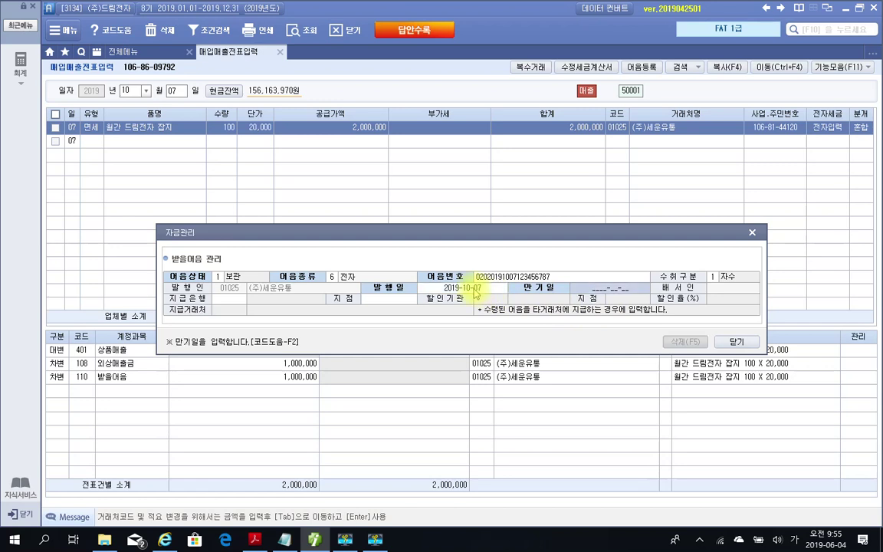
{"action": "type", "text": "2020-"}
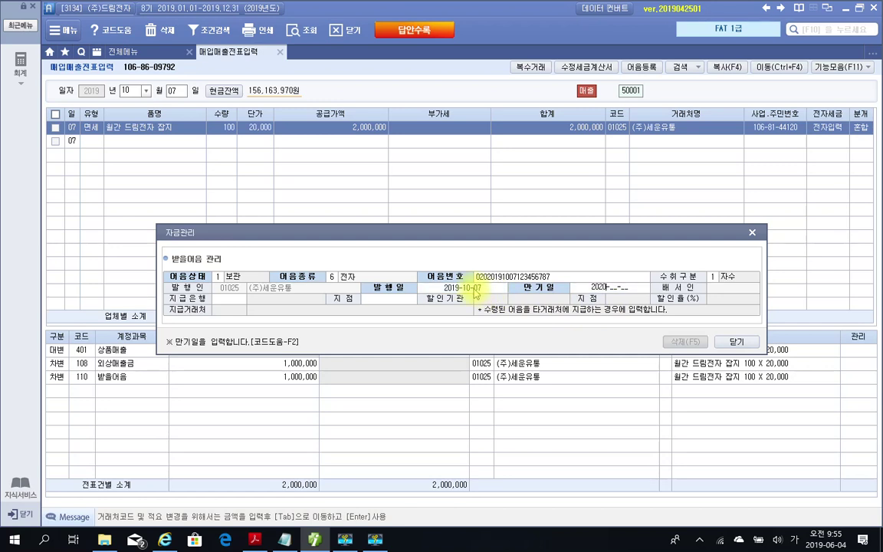
{"action": "type", "text": "01-07"}
{"action": "key", "text": "Return"}
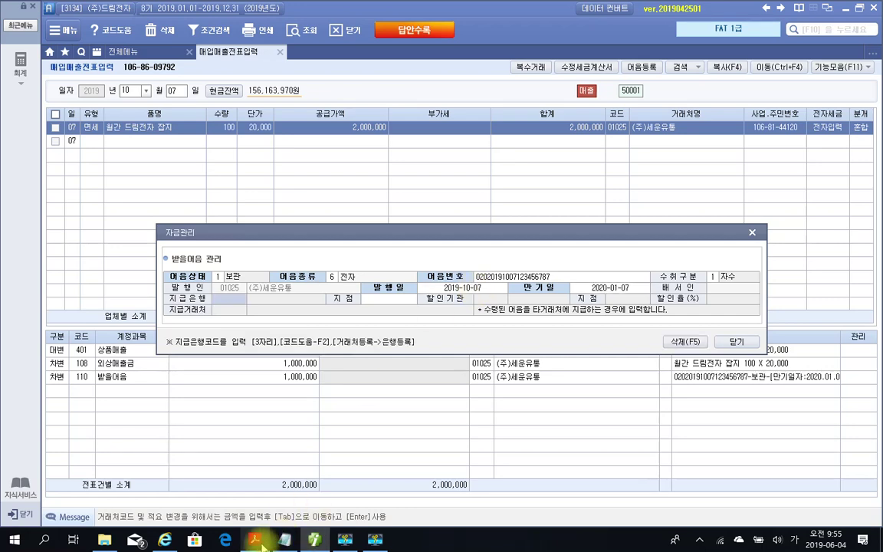
{"action": "left_click", "coordinate": [256, 540]}
{"action": "left_click", "coordinate": [260, 543]}
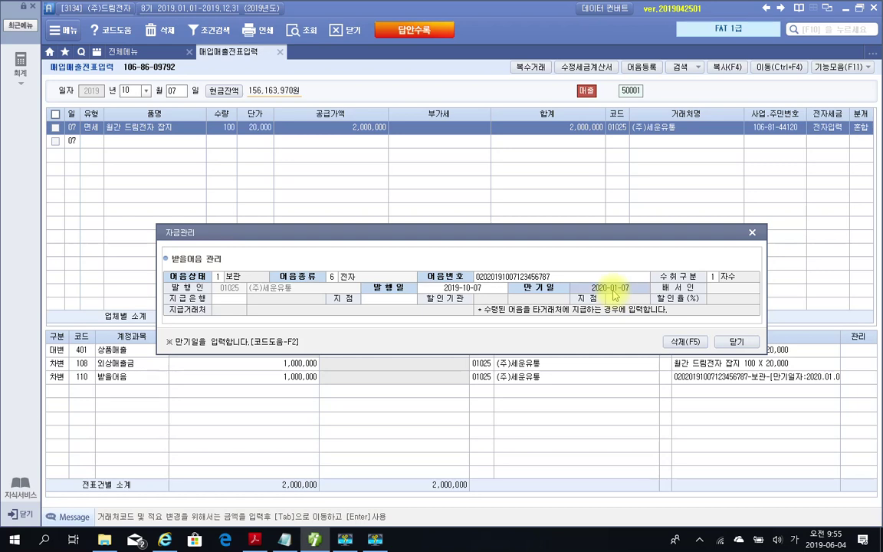
{"action": "key", "text": "Return"}
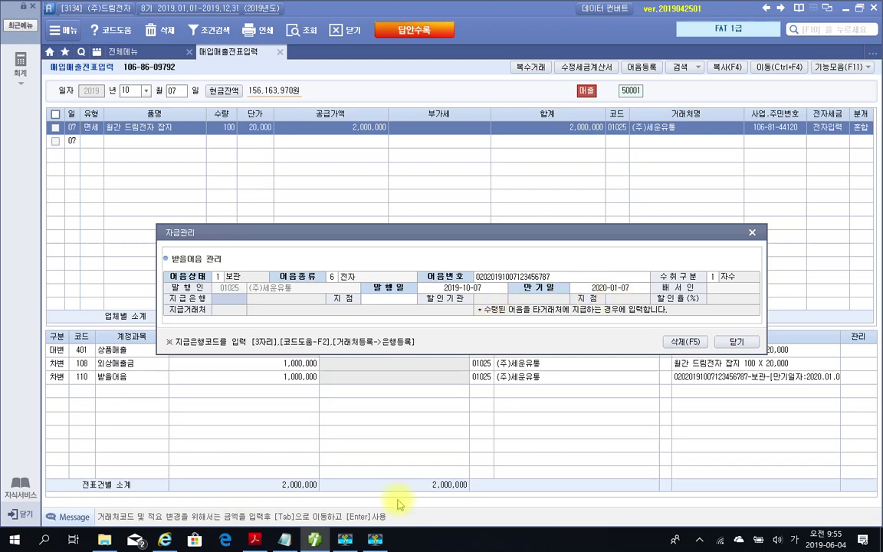
Step: Look up the paying bank in the exam PDF and set 지급은행 to 600 우리은행 using the bank code lookup
{"action": "left_click", "coordinate": [254, 540]}
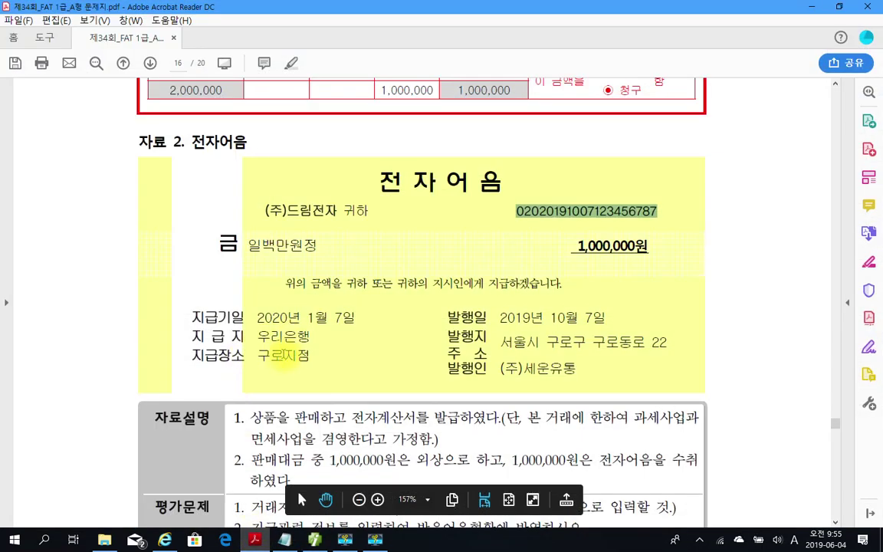
{"action": "key", "text": "alt+Tab"}
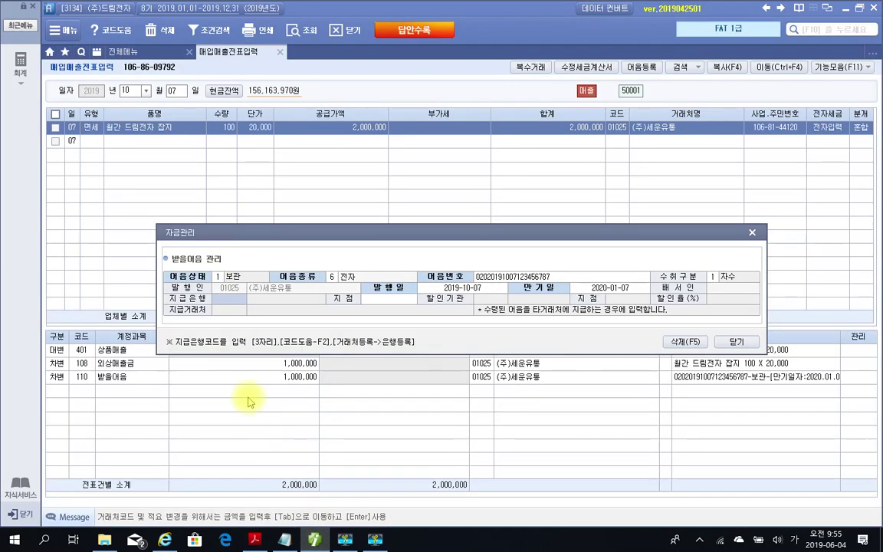
{"action": "key", "text": "F2"}
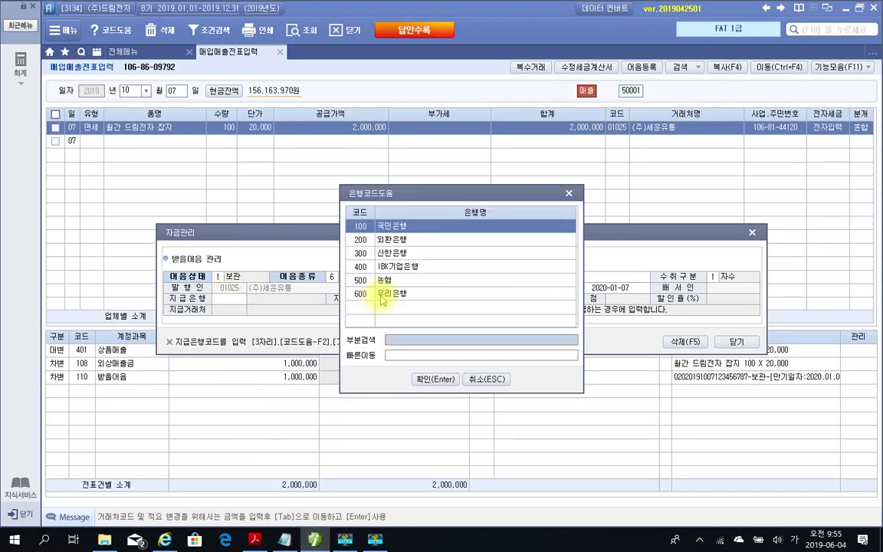
{"action": "left_click", "coordinate": [384, 294]}
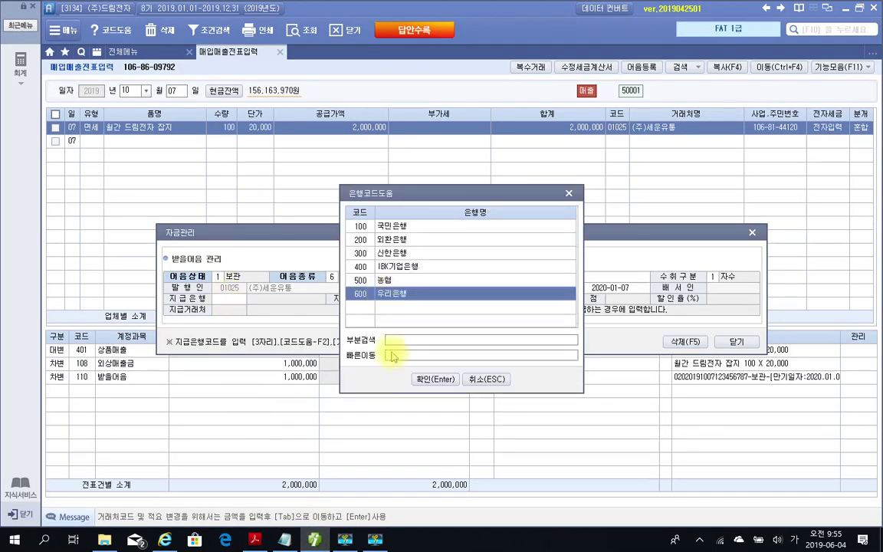
{"action": "left_click", "coordinate": [420, 379]}
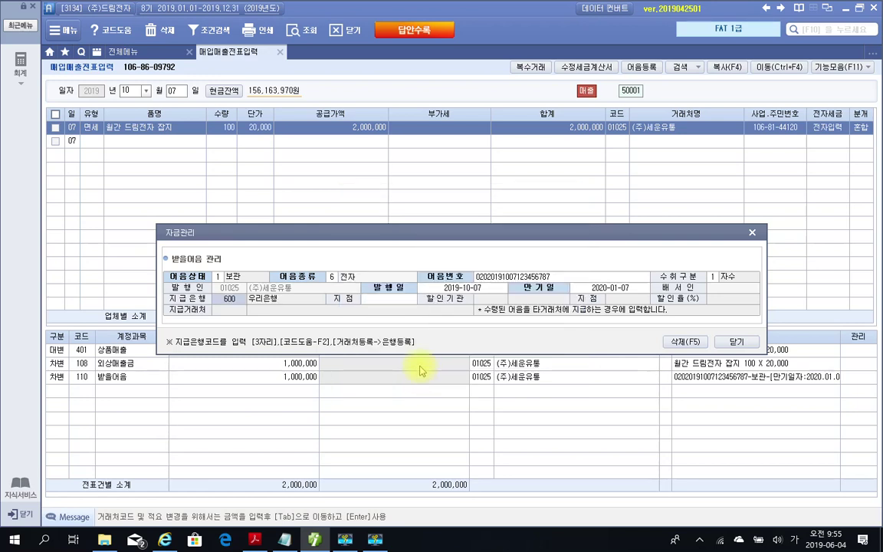
{"action": "key", "text": "Return"}
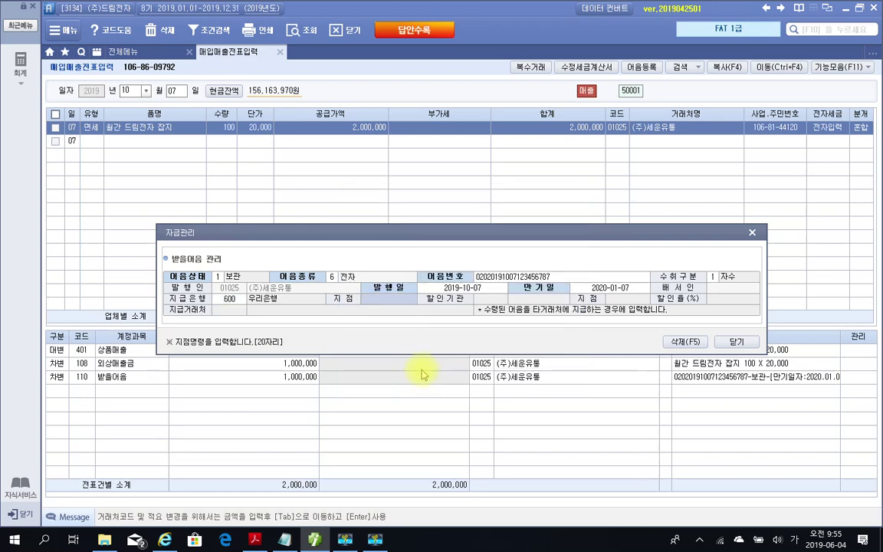
Step: Check the branch in the exam PDF, enter 구로지점 as the 지급은행's 지점 and close 자금관리
{"action": "left_click", "coordinate": [259, 541]}
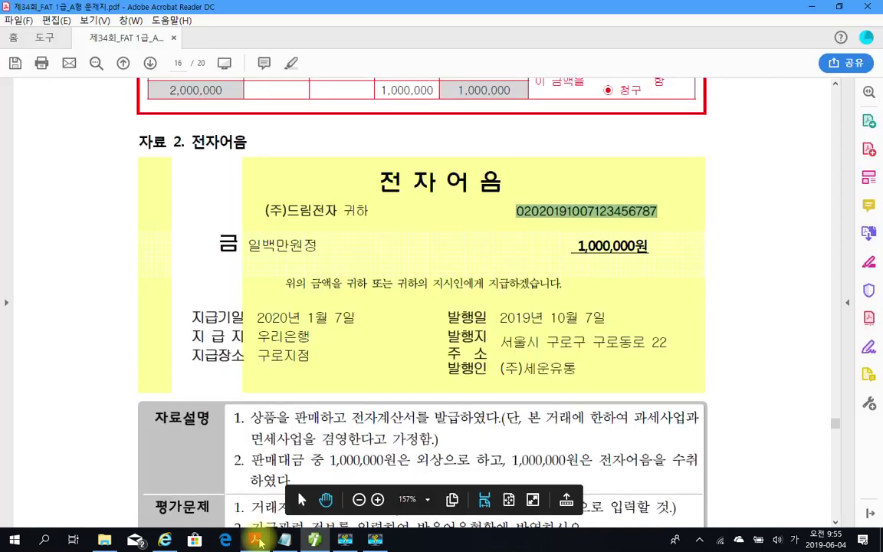
{"action": "key", "text": "alt+Tab"}
{"action": "left_click", "coordinate": [398, 304]}
{"action": "type", "text": "구로지점"}
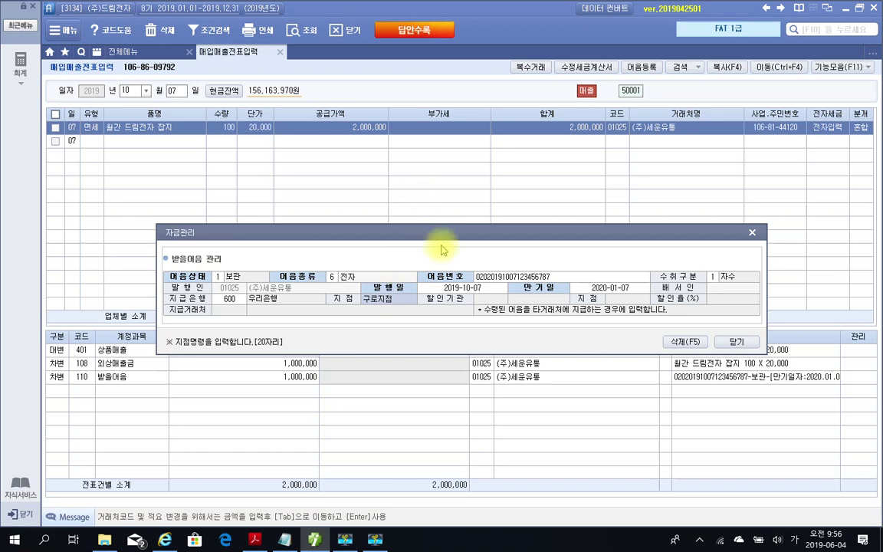
{"action": "left_click", "coordinate": [738, 344]}
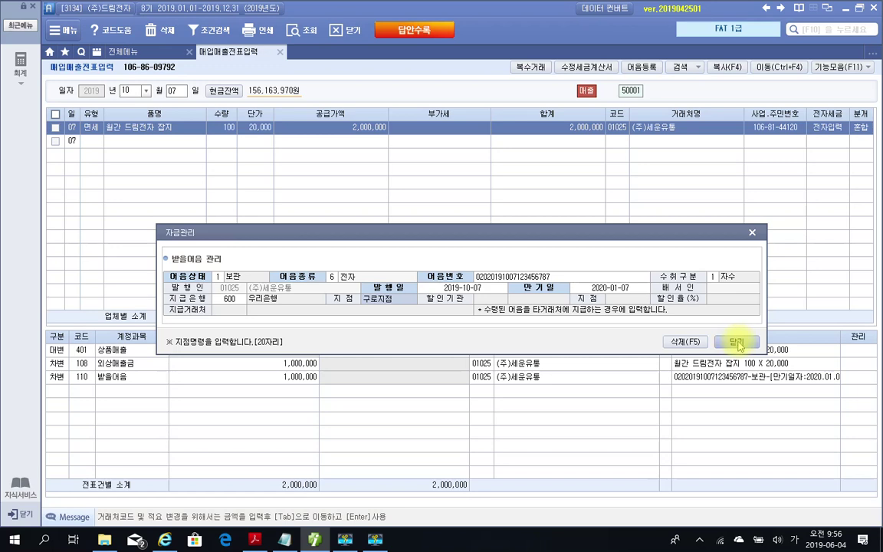
{"action": "left_click", "coordinate": [737, 344]}
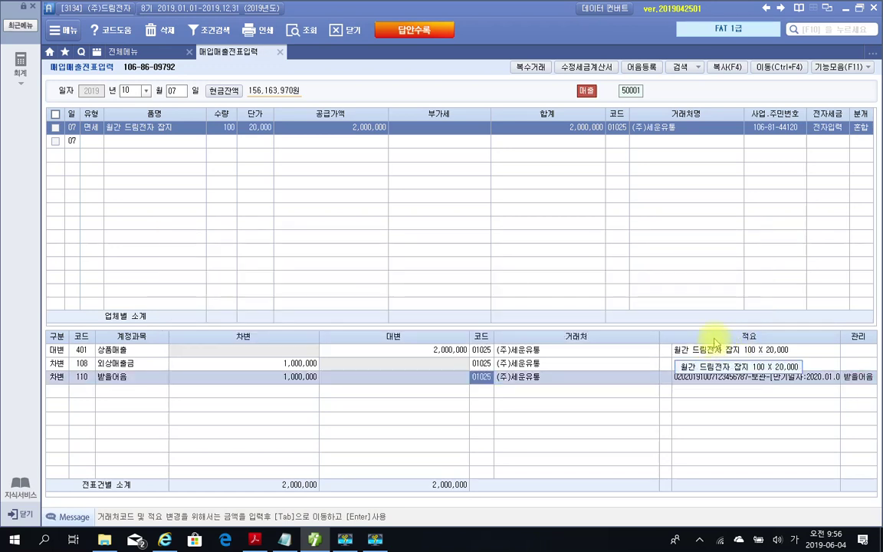
{"action": "left_click_drag", "start_coordinate": [657, 366], "coordinate": [880, 390]}
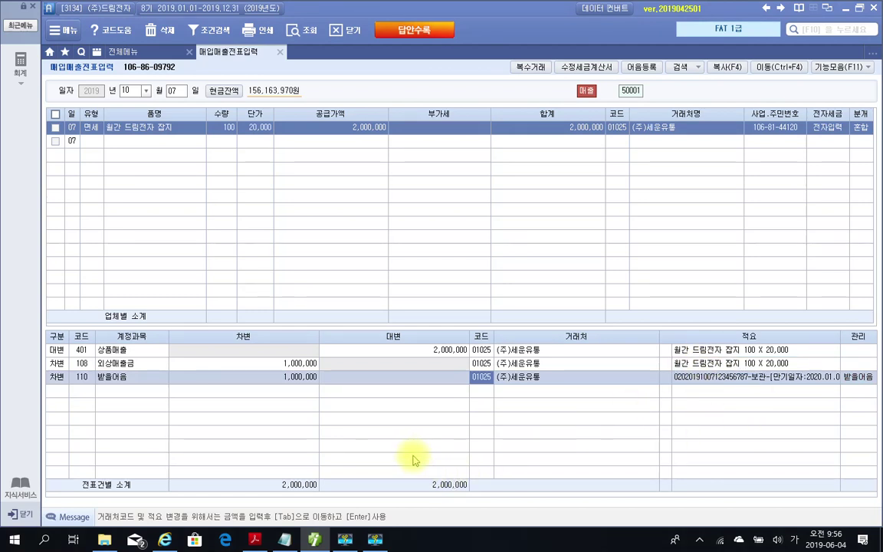
Step: Switch to the exam PDF and examine item 3 매출거래: its 수정전자세금계산서, 자료설명 and 평가문제
{"action": "left_click", "coordinate": [254, 540]}
{"action": "scroll", "coordinate": [307, 345], "scroll_direction": "down", "scroll_amount": 3}
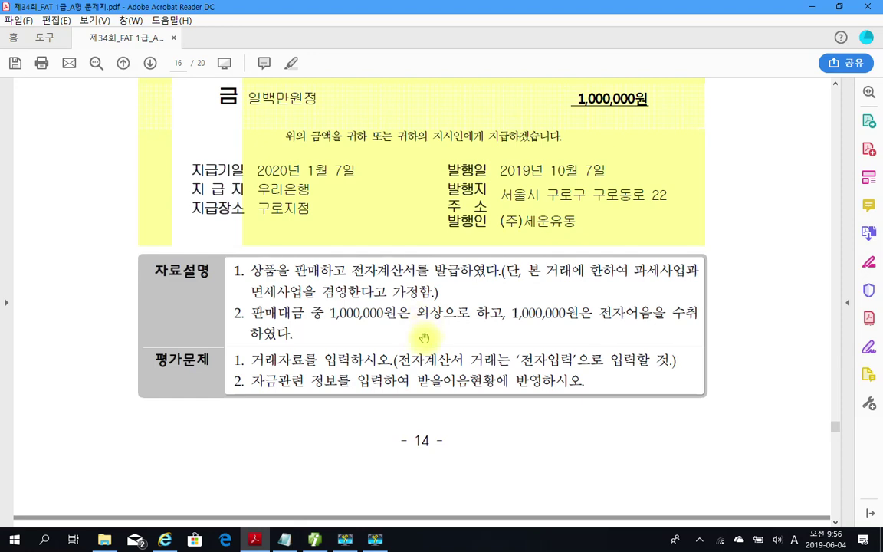
{"action": "scroll", "coordinate": [423, 338], "scroll_direction": "down", "scroll_amount": 10}
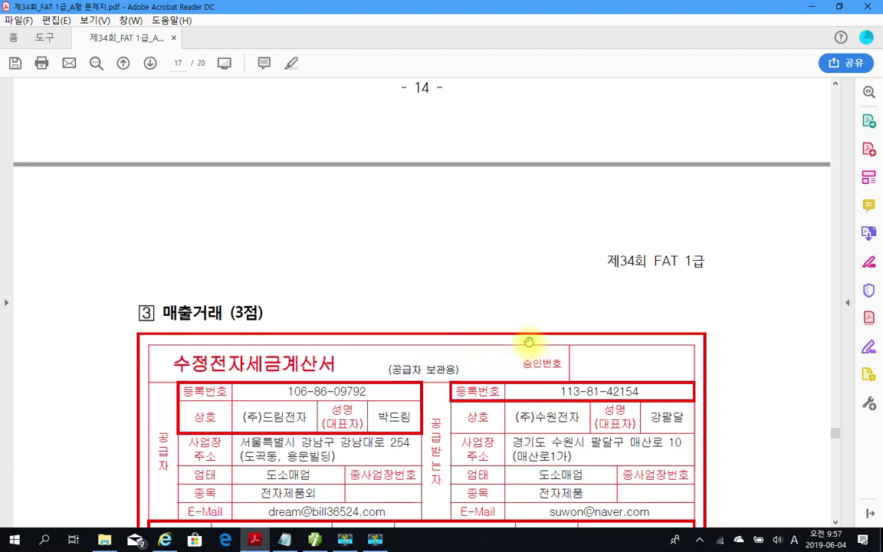
{"action": "scroll", "coordinate": [529, 341], "scroll_direction": "down", "scroll_amount": 2}
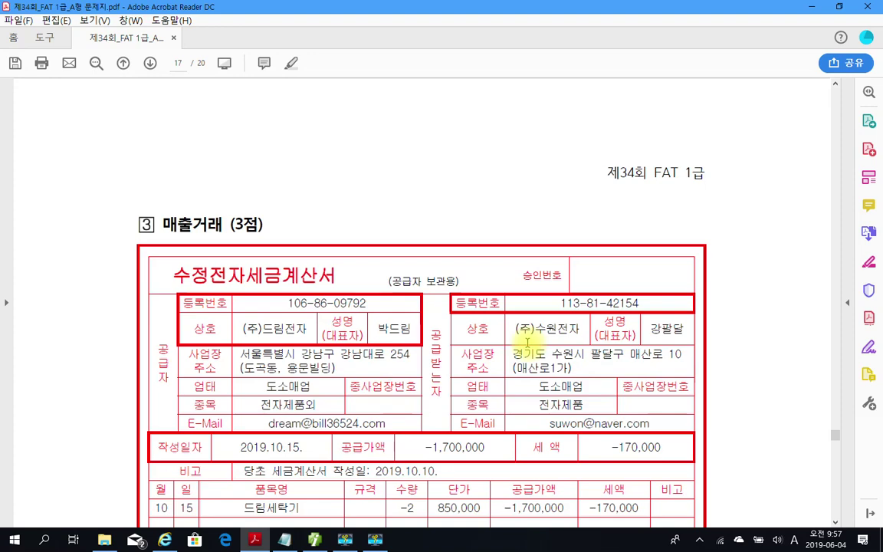
{"action": "scroll", "coordinate": [528, 342], "scroll_direction": "down", "scroll_amount": 2}
{"action": "scroll", "coordinate": [528, 343], "scroll_direction": "down", "scroll_amount": 1}
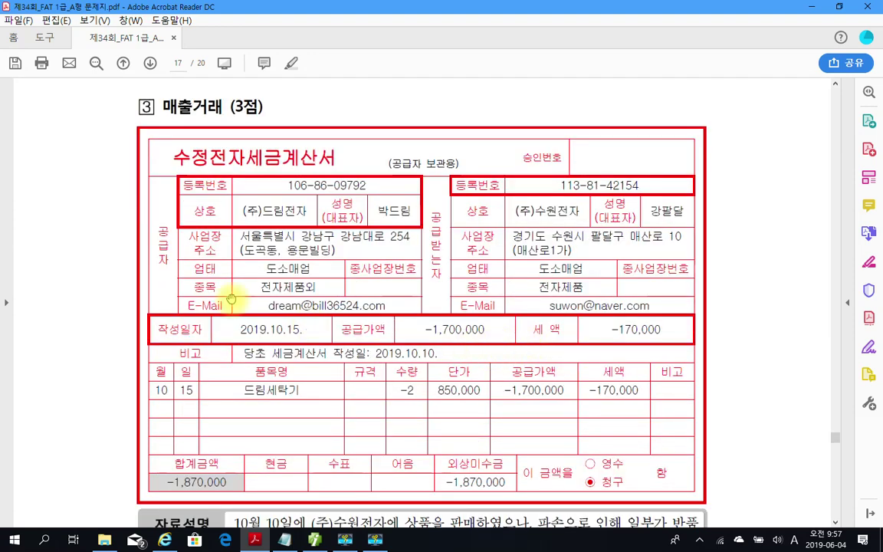
{"action": "mouse_move", "coordinate": [154, 142]}
{"action": "left_mouse_down"}
{"action": "mouse_move", "coordinate": [256, 174]}
{"action": "mouse_move", "coordinate": [351, 175]}
{"action": "left_mouse_up"}
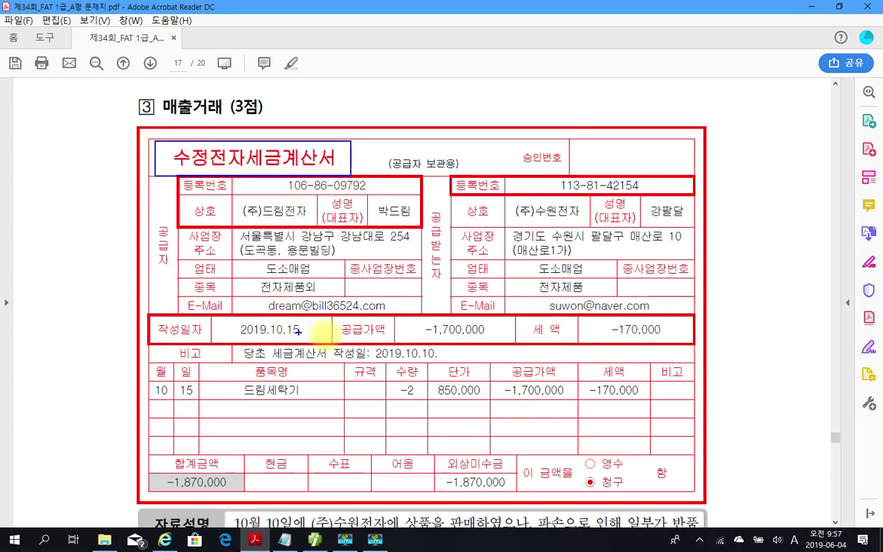
{"action": "left_click_drag", "start_coordinate": [379, 408], "coordinate": [468, 408]}
{"action": "key", "text": "Escape"}
{"action": "scroll", "coordinate": [201, 306], "scroll_direction": "down", "scroll_amount": 5}
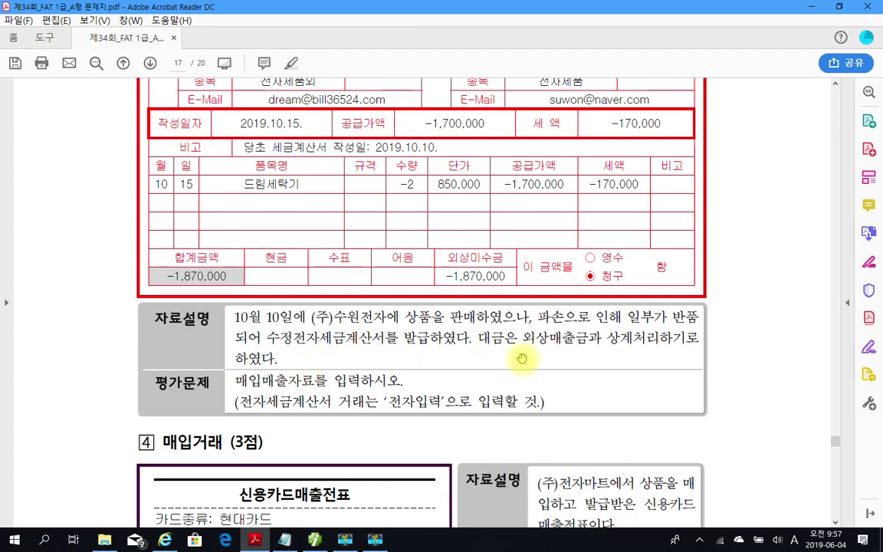
Step: Highlight the word 외상 in item 3's 자료설명 and look over the 수정전자세금계산서
{"action": "left_click_drag", "start_coordinate": [524, 337], "coordinate": [550, 347]}
{"action": "right_click", "coordinate": [552, 347]}
{"action": "left_click", "coordinate": [567, 376]}
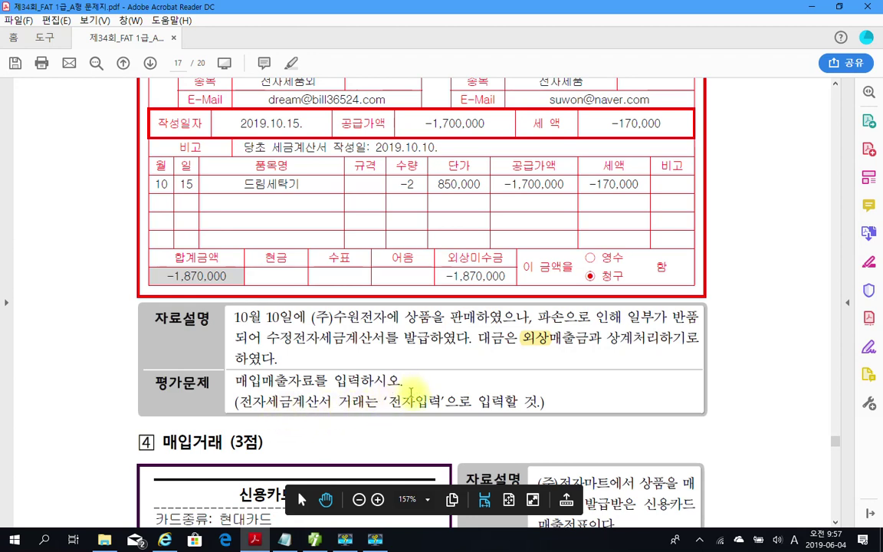
{"action": "scroll", "coordinate": [311, 339], "scroll_direction": "up", "scroll_amount": 3}
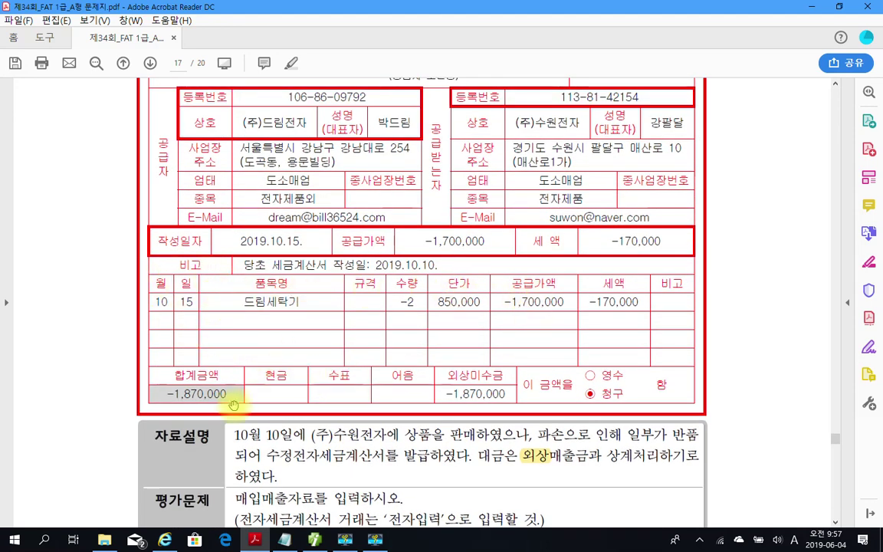
{"action": "scroll", "coordinate": [230, 398], "scroll_direction": "up", "scroll_amount": 1}
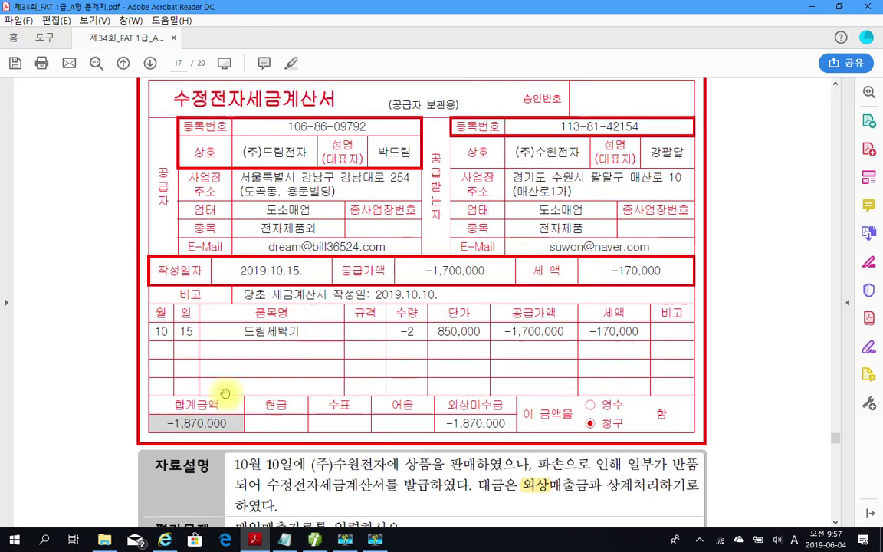
Step: Switch to 더존 iPlus and start a 매입매출전표 entry dated 10월 15일 with 유형 11 과세
{"action": "mouse_move", "coordinate": [314, 540]}
{"action": "left_click", "coordinate": [300, 498]}
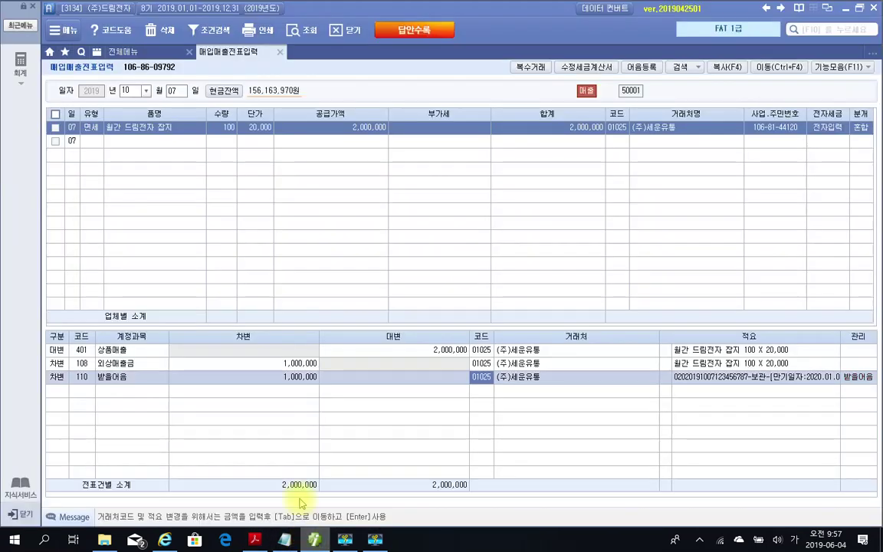
{"action": "left_click", "coordinate": [175, 91]}
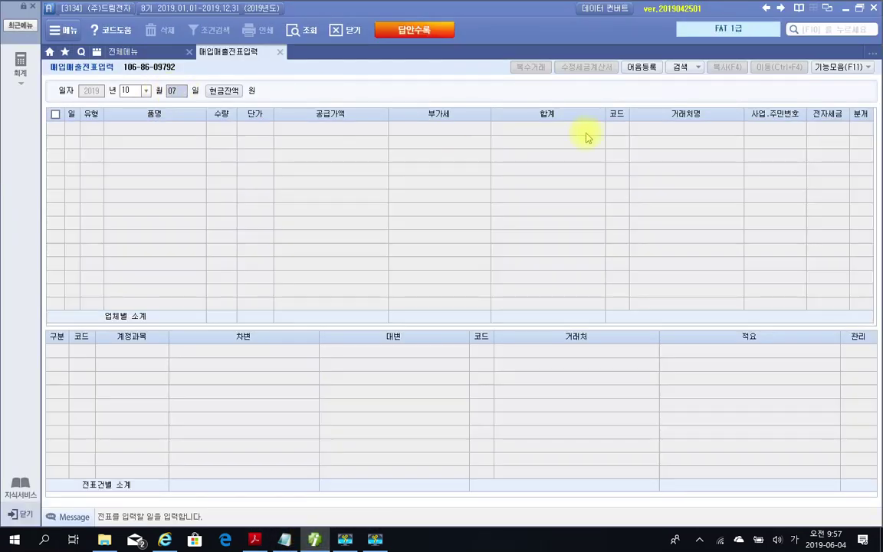
{"action": "type", "text": "15"}
{"action": "key", "text": "Return"}
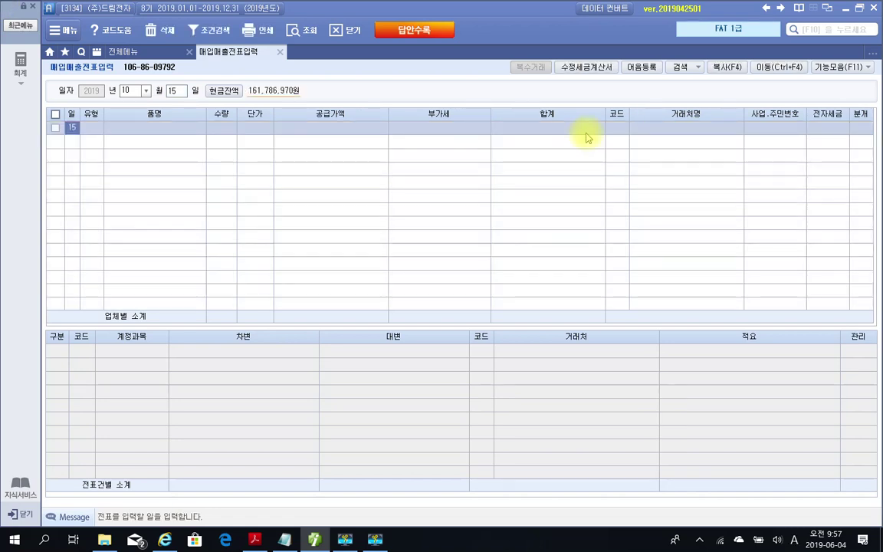
{"action": "key", "text": "Return"}
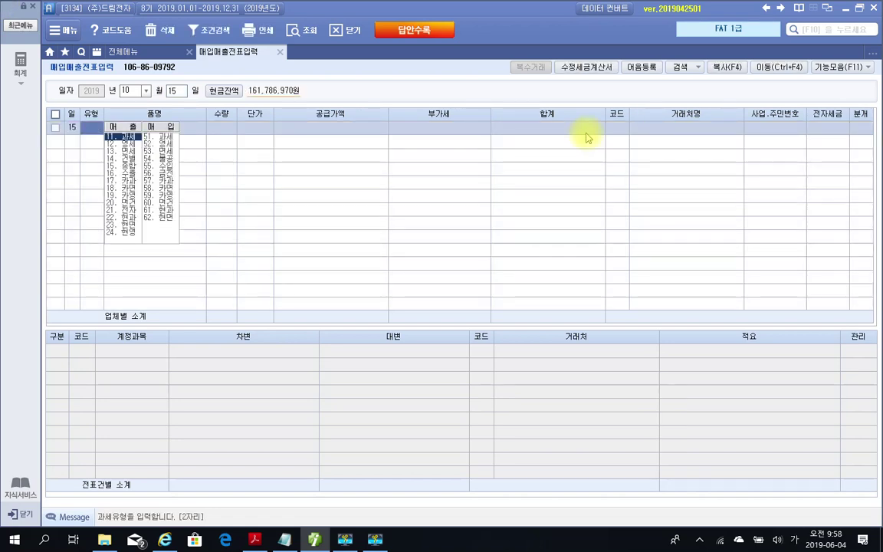
{"action": "type", "text": "11"}
{"action": "key", "text": "Return"}
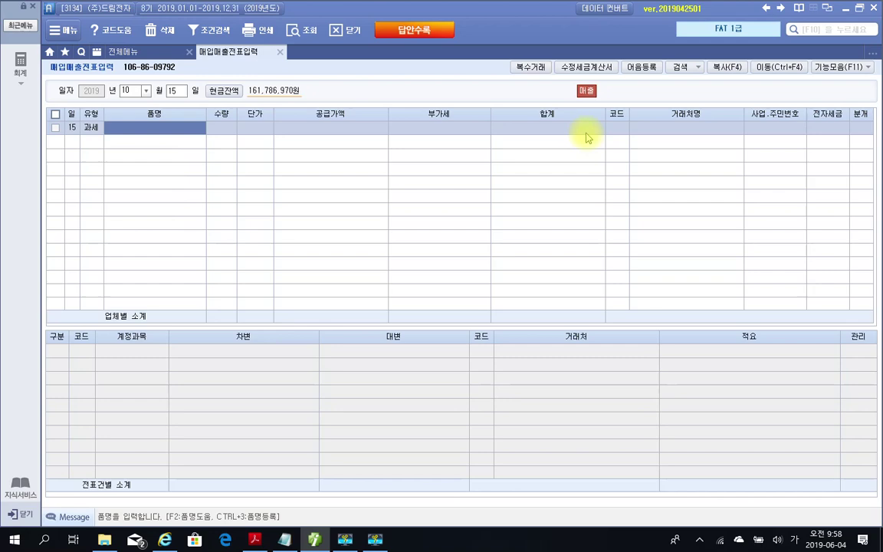
Step: Check the item line in the exam PDF and enter 드림세탁기 as 품명 with 수량 -2
{"action": "left_click", "coordinate": [255, 539]}
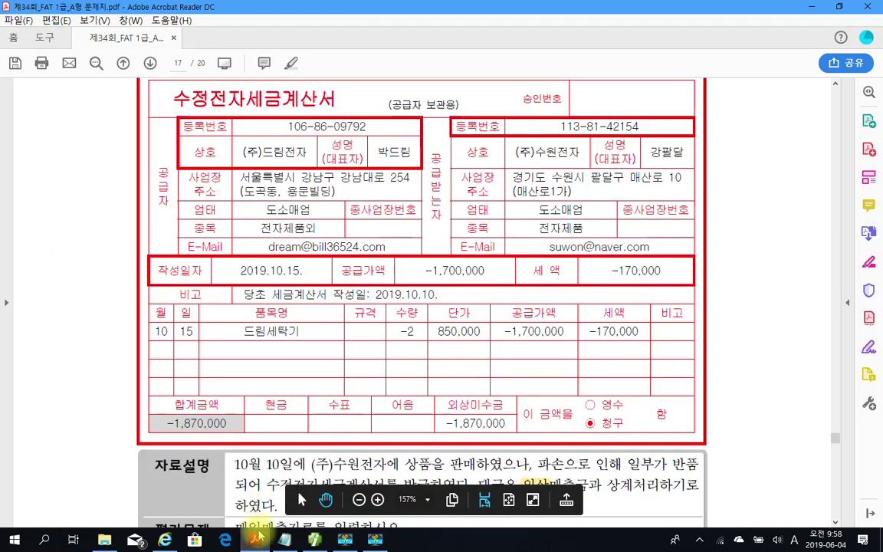
{"action": "left_click", "coordinate": [311, 540]}
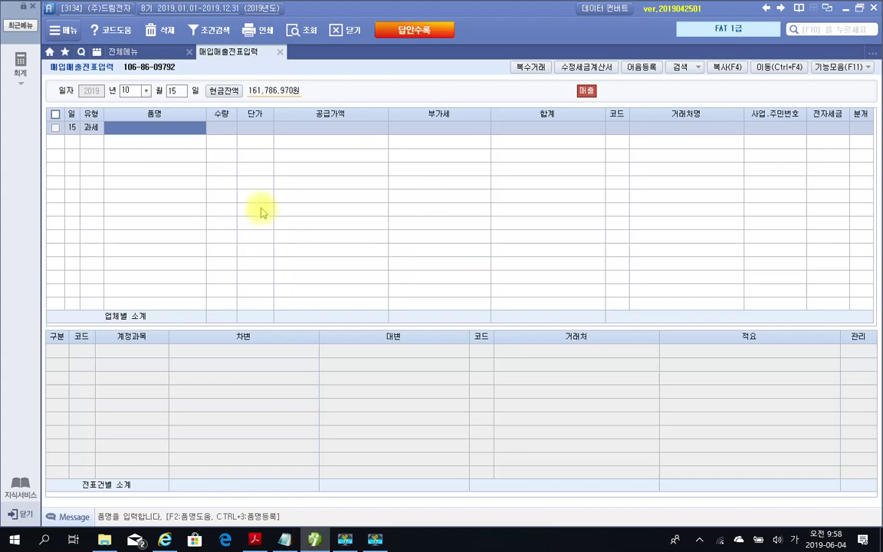
{"action": "type", "text": "드리ㅣ미"}
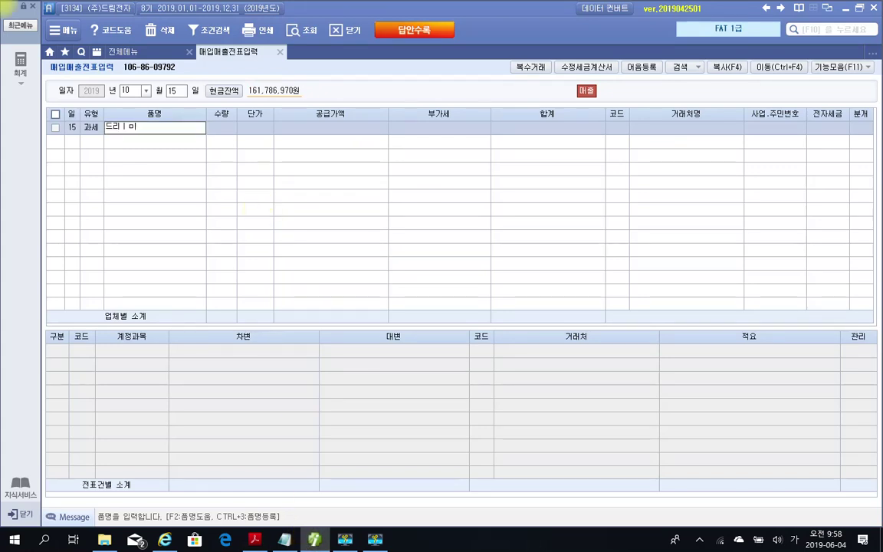
{"action": "type", "text": "ㅁ세"}
{"action": "type", "text": "탁기"}
{"action": "key", "text": "Return"}
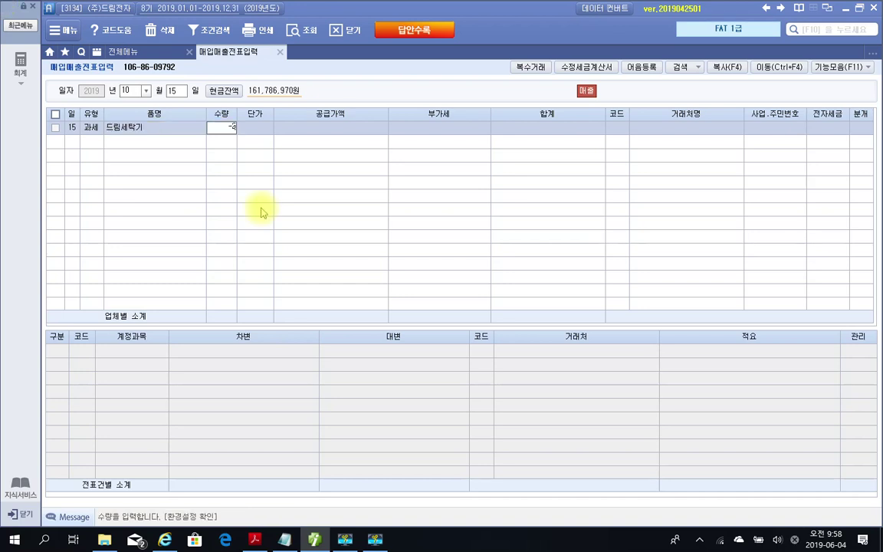
{"action": "type", "text": "-2"}
{"action": "key", "text": "Return"}
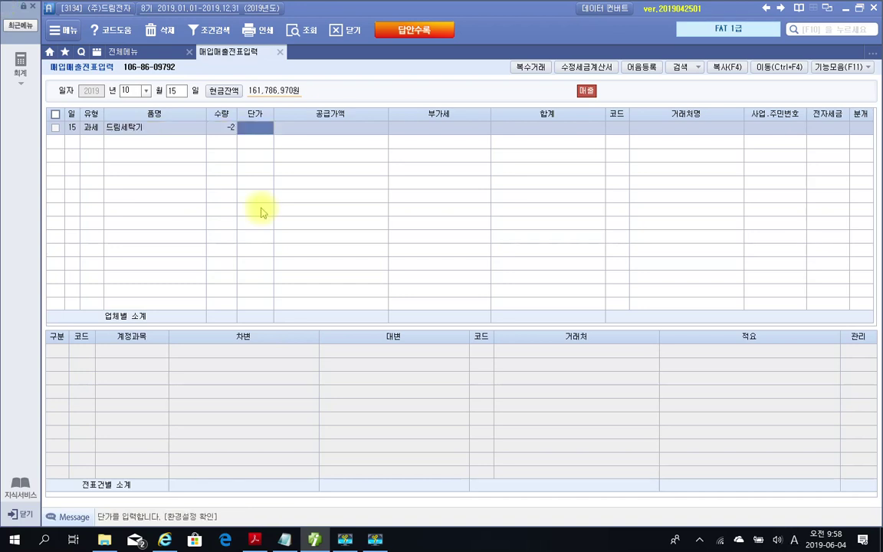
Step: Look up the unit price in the exam PDF, set 단가 to 850,000 and accept the calculated 공급가액 and 부가세
{"action": "left_click", "coordinate": [262, 543]}
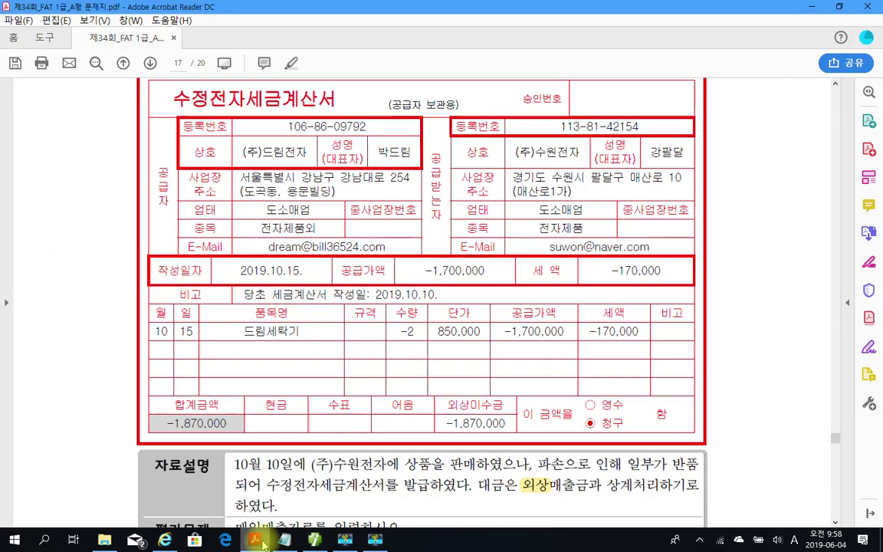
{"action": "left_click", "coordinate": [263, 544]}
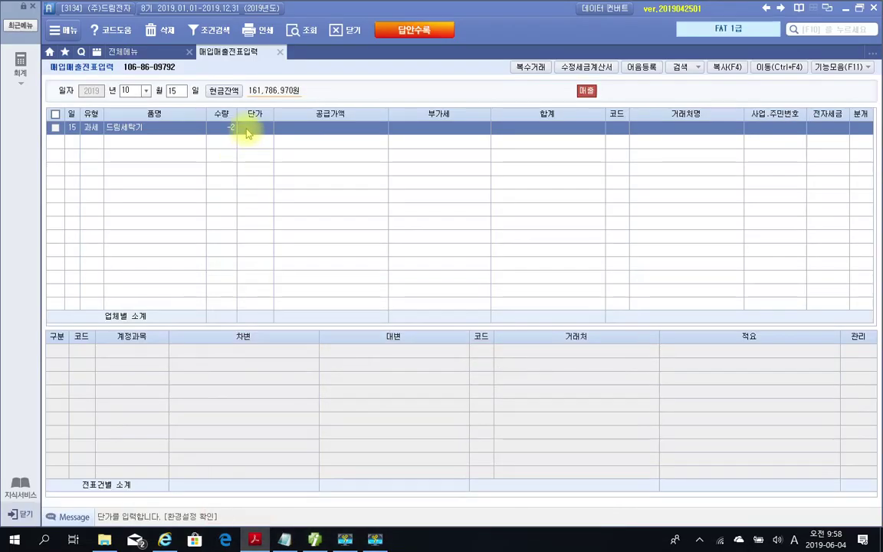
{"action": "left_click", "coordinate": [253, 131]}
{"action": "type", "text": "850"}
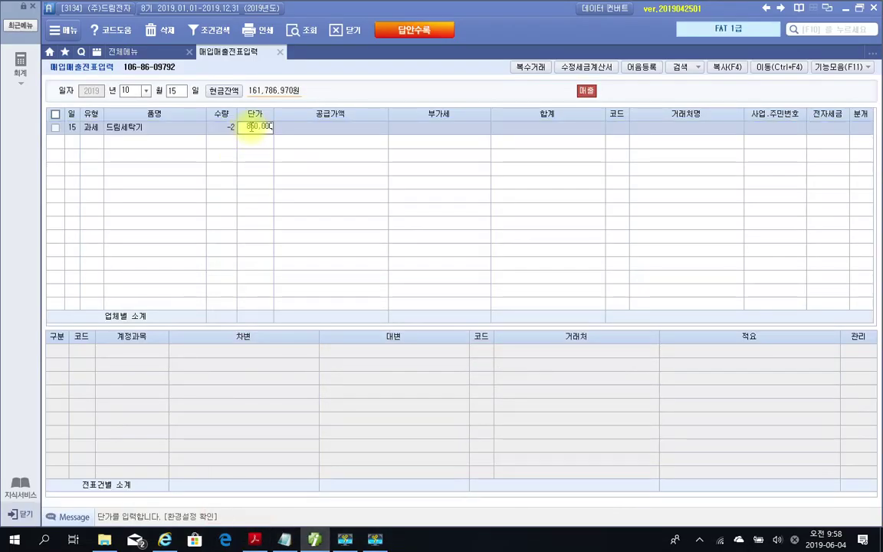
{"action": "key", "text": "Return"}
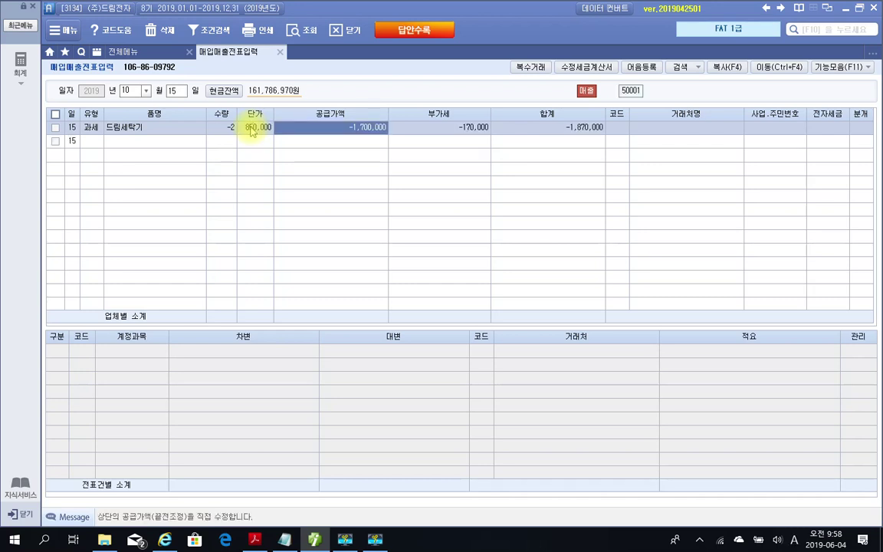
{"action": "key", "text": "Return"}
{"action": "key", "text": "Return"}
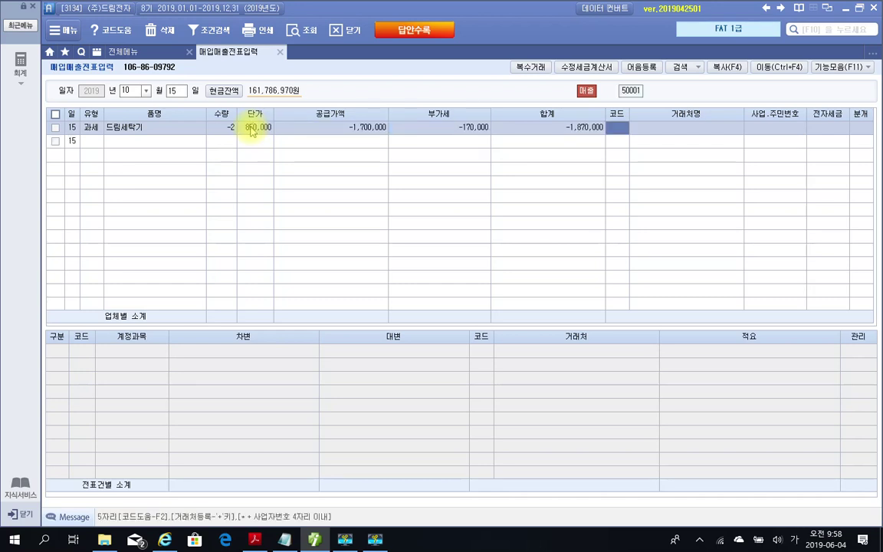
Step: Check the buyer in the exam PDF and enter (주)수원전자 as 거래처 by searching for 수원
{"action": "left_click", "coordinate": [261, 542]}
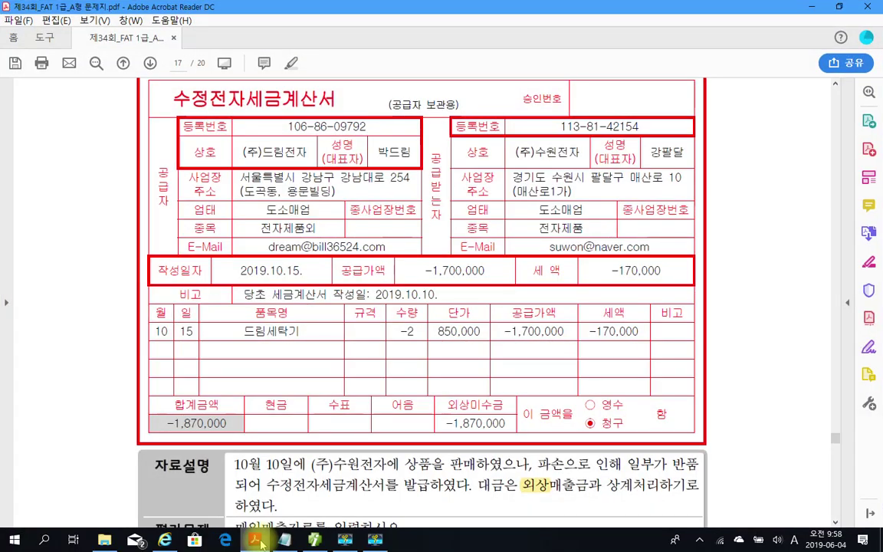
{"action": "left_click", "coordinate": [259, 541]}
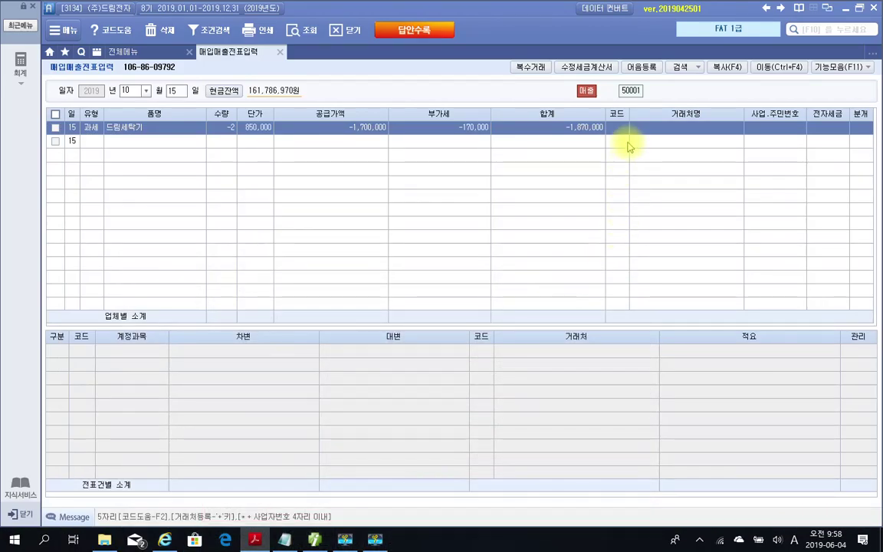
{"action": "left_click", "coordinate": [620, 129]}
{"action": "key", "text": "Hangul"}
{"action": "type", "text": "수원"}
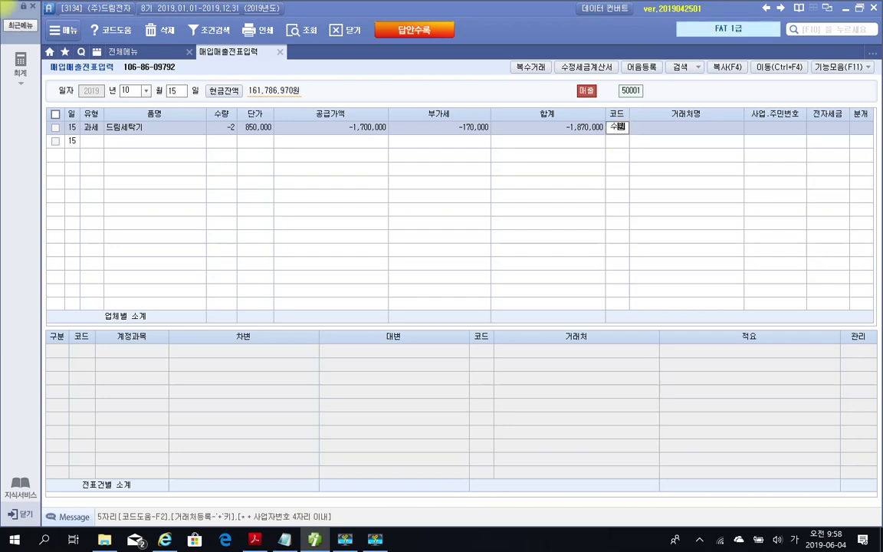
{"action": "key", "text": "Return"}
{"action": "key", "text": "Return"}
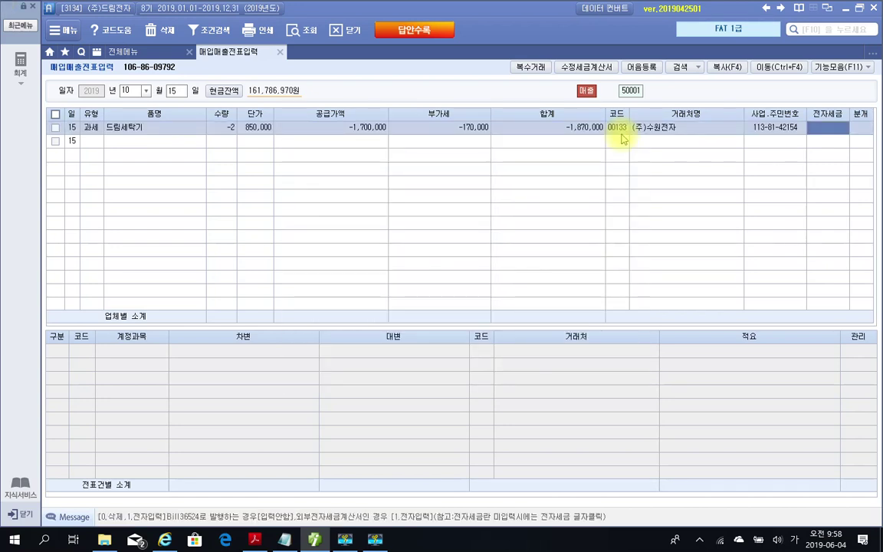
Step: Set 전자세금 to 전자입력 and 분개 to 외상, and go through the 외상매출금, 부가세예수금 and 상품매출 lines
{"action": "key", "text": "1"}
{"action": "key", "text": "Return"}
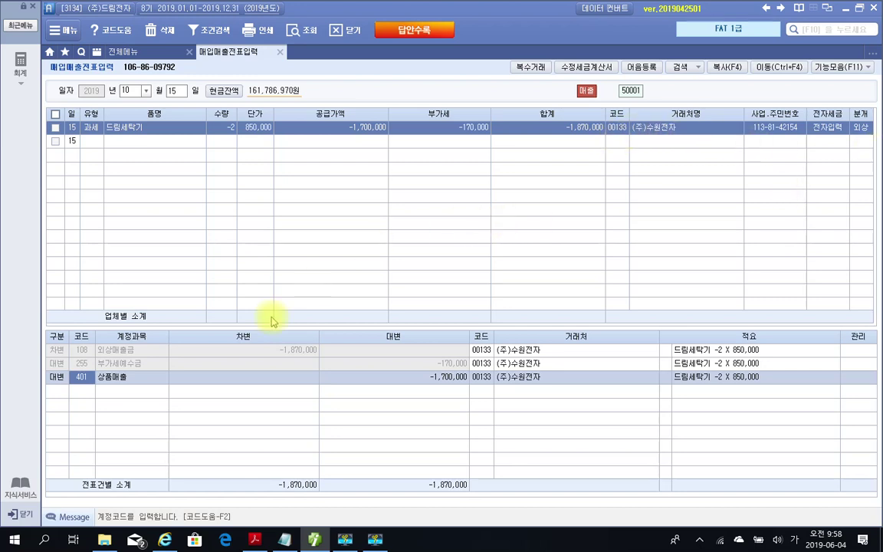
{"action": "left_click", "coordinate": [56, 350]}
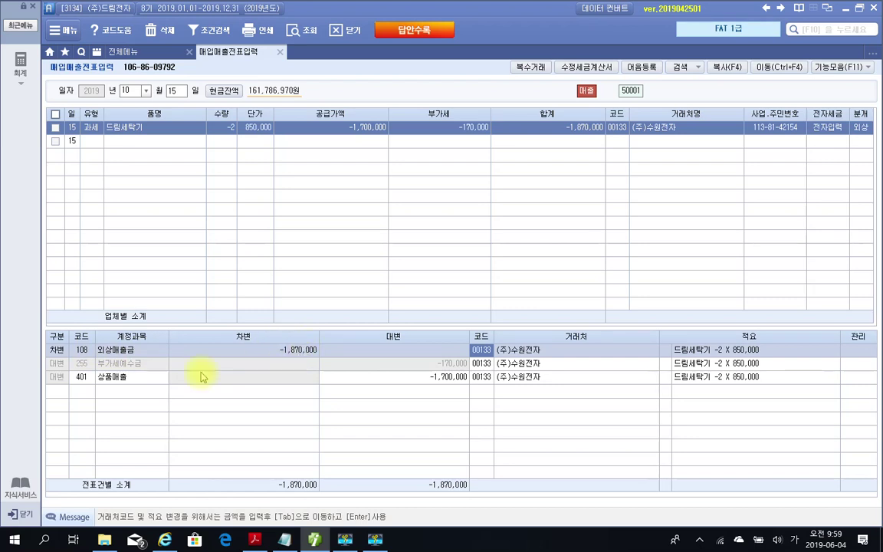
{"action": "left_click", "coordinate": [80, 364]}
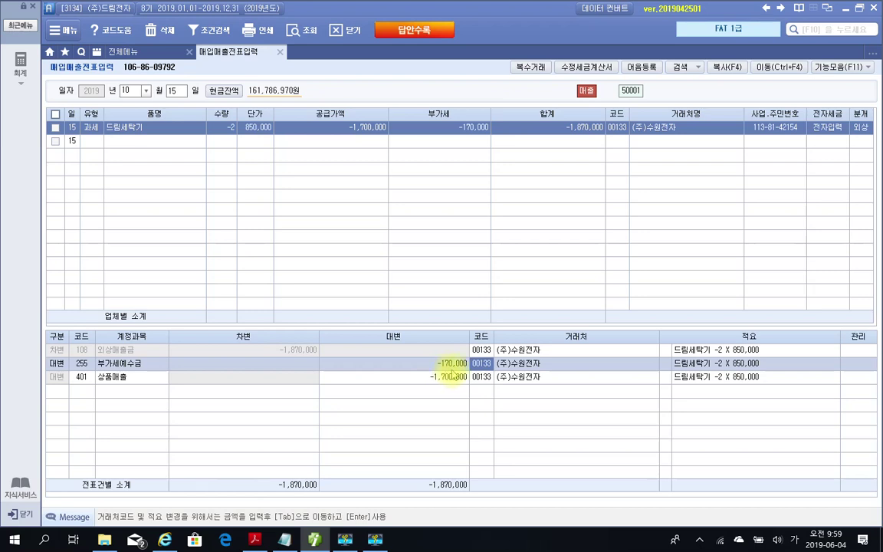
{"action": "left_click", "coordinate": [84, 381]}
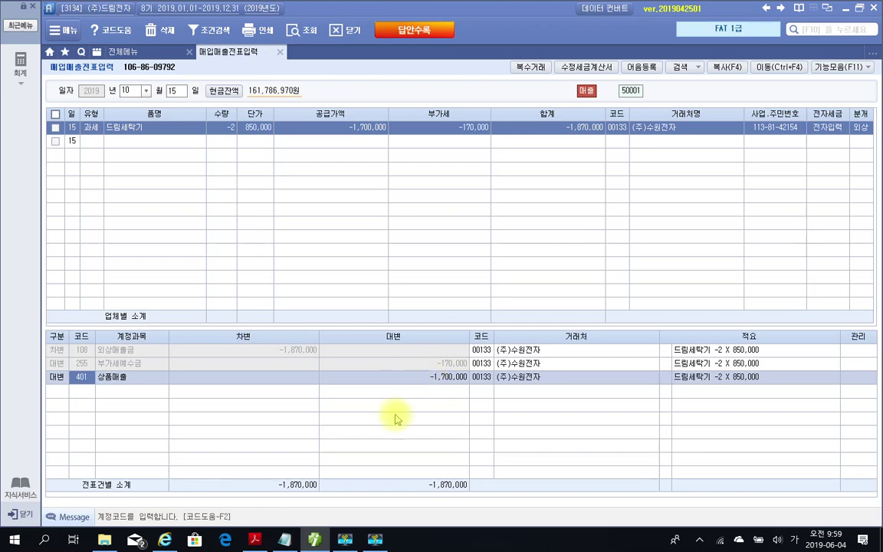
Step: Switch to the exam PDF, review item 3's 수정전자세금계산서 and highlight the title 신용카드매출전표 in item 4 매입거래
{"action": "mouse_move", "coordinate": [317, 545]}
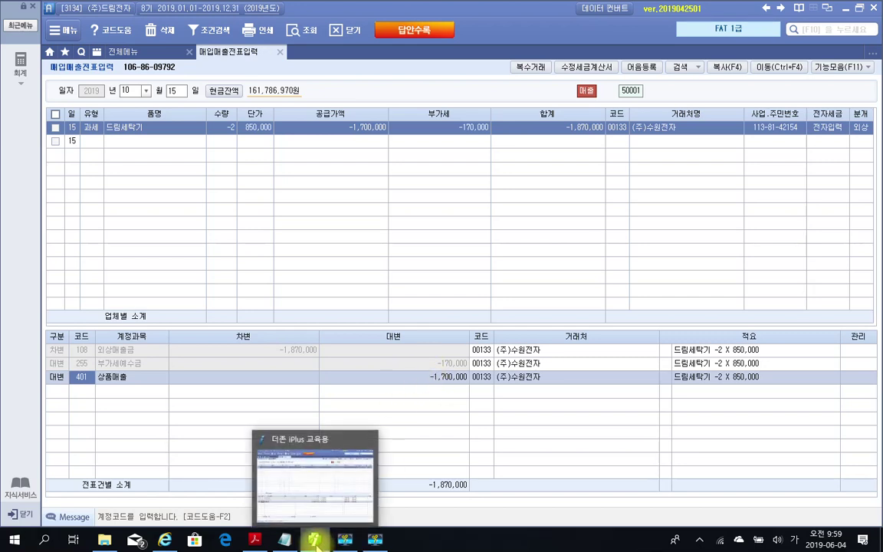
{"action": "left_click", "coordinate": [255, 540]}
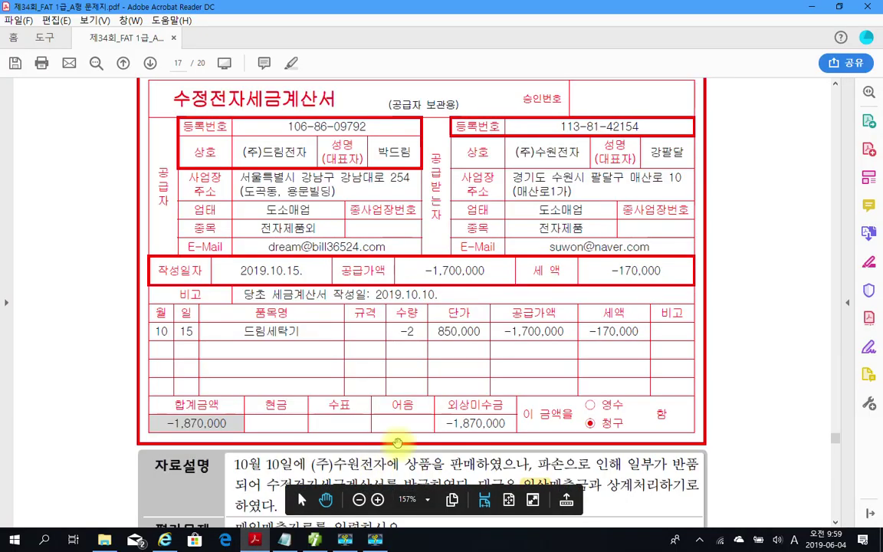
{"action": "scroll", "coordinate": [398, 439], "scroll_direction": "down", "scroll_amount": 5}
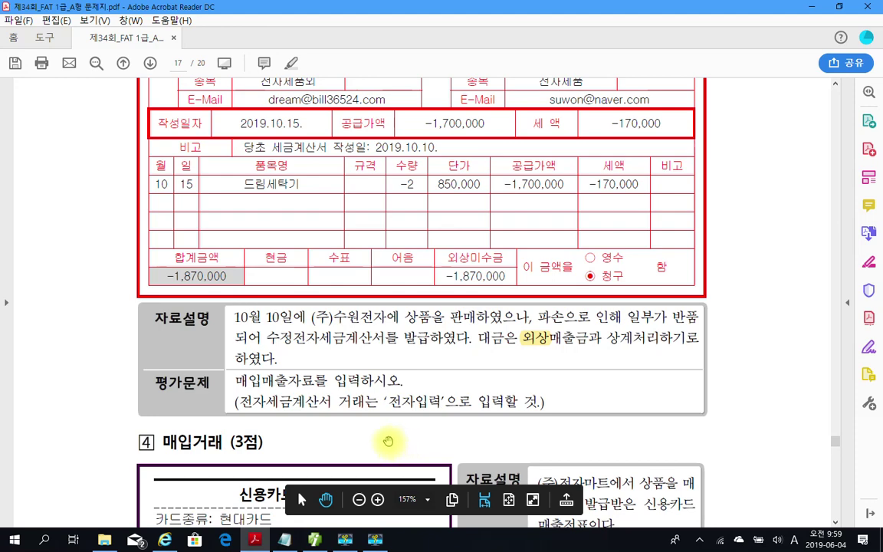
{"action": "scroll", "coordinate": [293, 394], "scroll_direction": "up", "scroll_amount": 4}
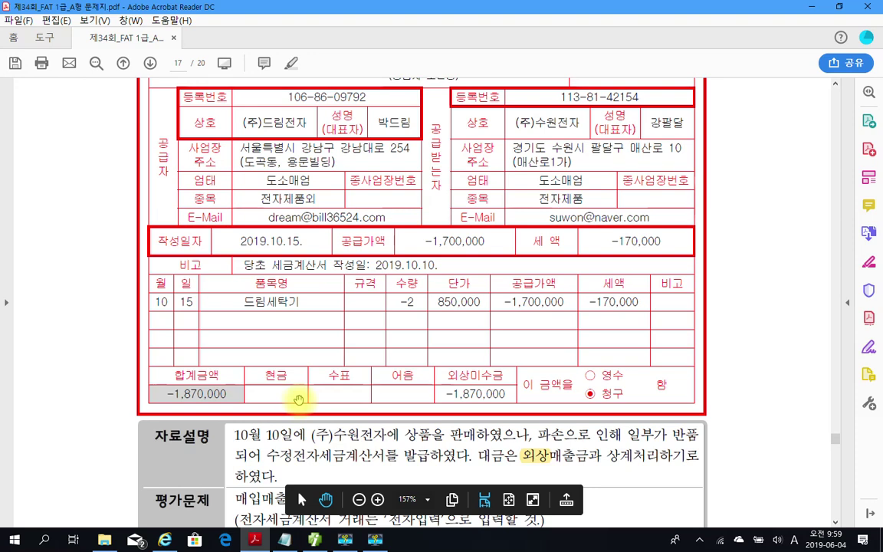
{"action": "scroll", "coordinate": [298, 400], "scroll_direction": "up", "scroll_amount": 2}
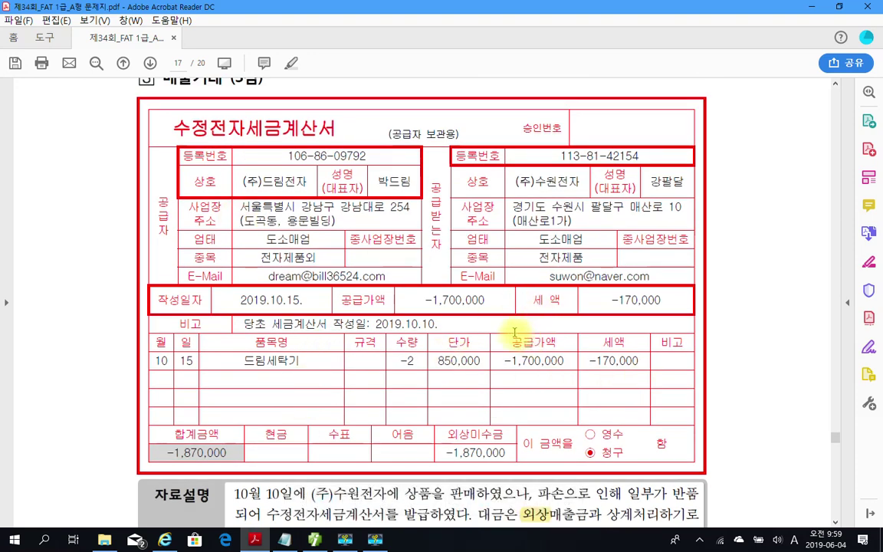
{"action": "scroll", "coordinate": [429, 303], "scroll_direction": "up", "scroll_amount": 2}
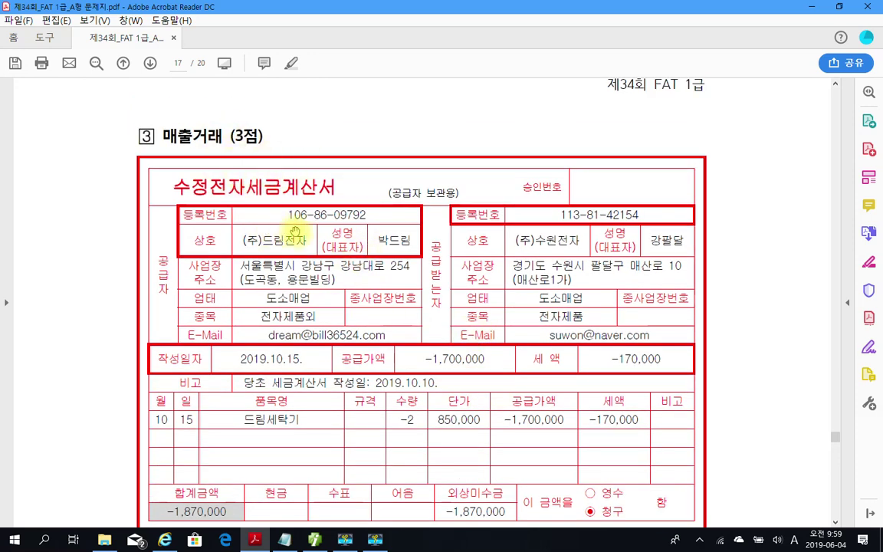
{"action": "scroll", "coordinate": [293, 244], "scroll_direction": "down", "scroll_amount": 20}
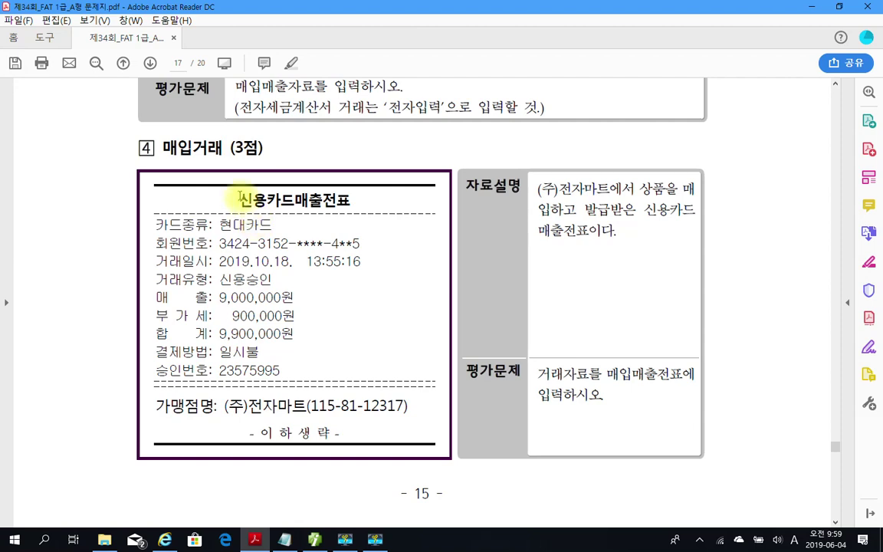
{"action": "left_click_drag", "start_coordinate": [240, 198], "coordinate": [348, 200]}
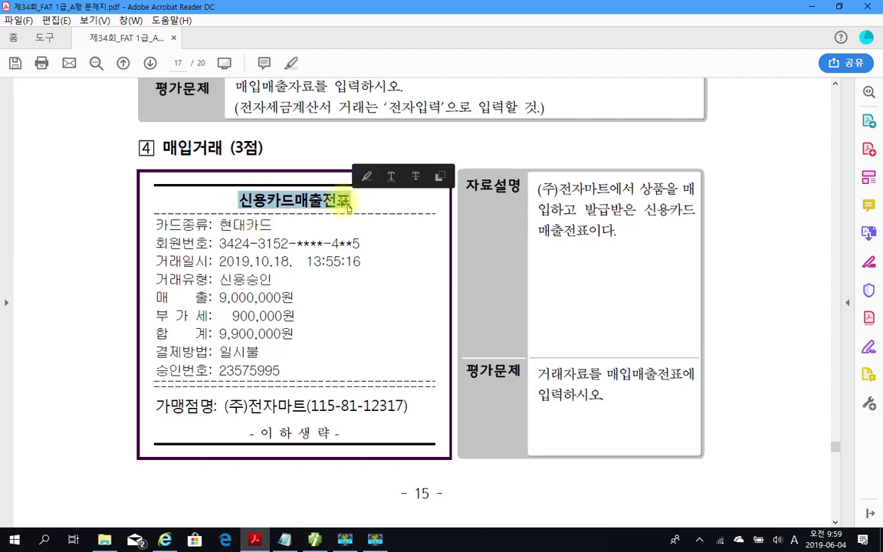
{"action": "right_click", "coordinate": [344, 202]}
{"action": "left_click", "coordinate": [386, 182]}
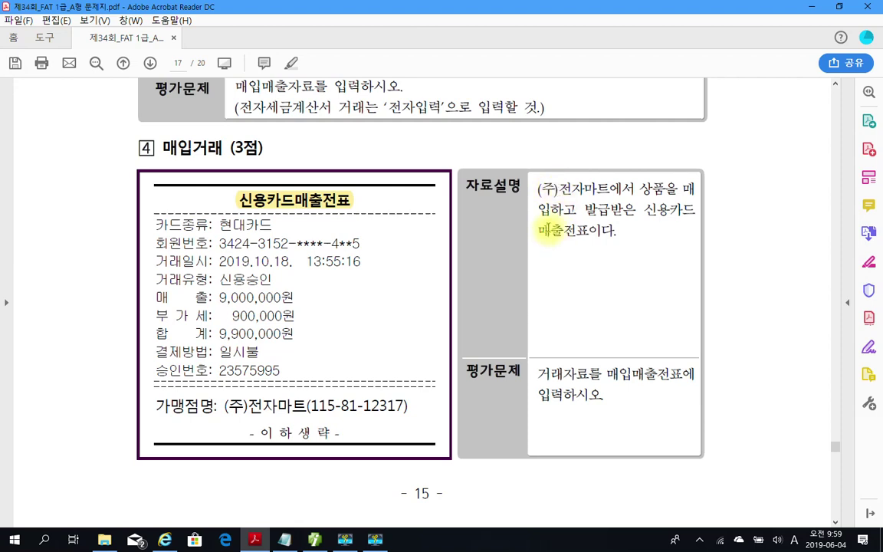
Step: Highlight the word 상품 in item 4's 자료설명
{"action": "left_click_drag", "start_coordinate": [641, 188], "coordinate": [666, 188]}
{"action": "right_click", "coordinate": [651, 193]}
{"action": "left_click", "coordinate": [684, 230]}
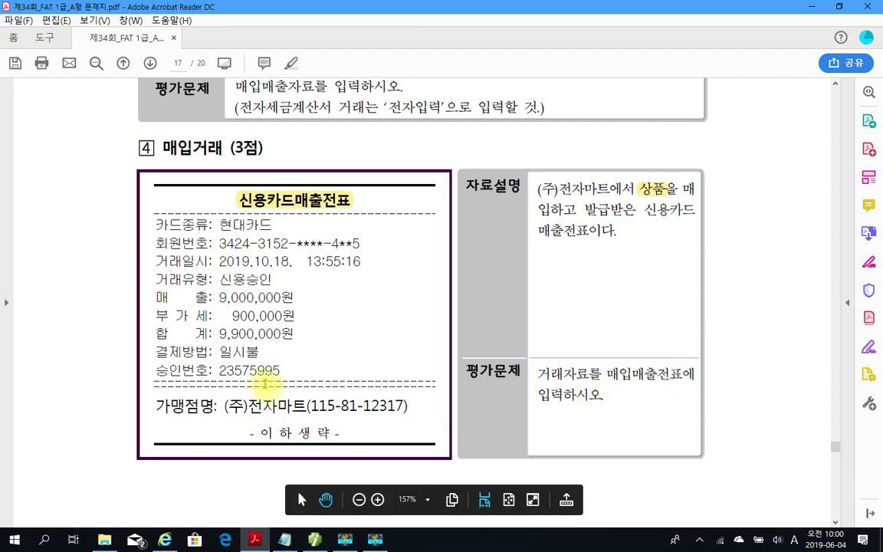
Step: Review item 4's 신용카드매출전표, temporarily marking its 합계 line, 거래일시 date and 카드종류, and clear the marks
{"action": "left_click_drag", "start_coordinate": [146, 321], "coordinate": [351, 344]}
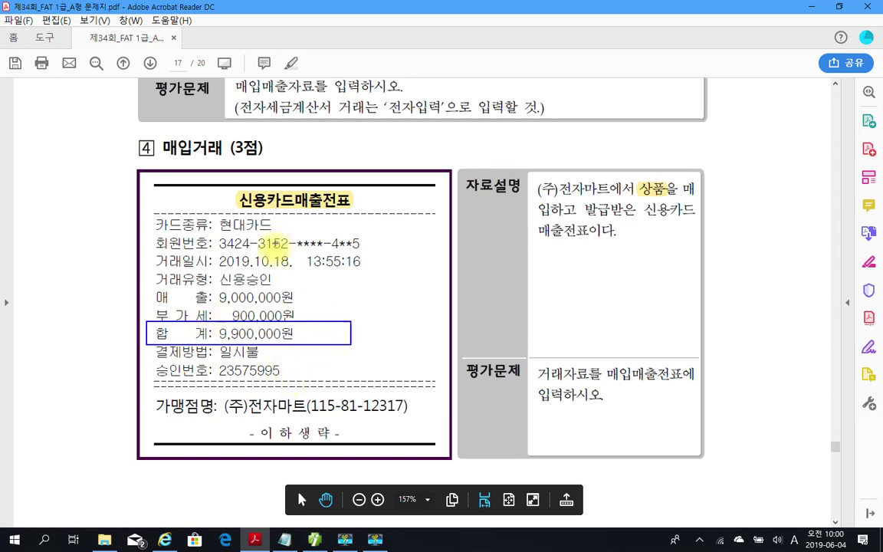
{"action": "mouse_move", "coordinate": [296, 270]}
{"action": "left_mouse_down"}
{"action": "mouse_move", "coordinate": [205, 260]}
{"action": "mouse_move", "coordinate": [297, 257]}
{"action": "mouse_move", "coordinate": [281, 268]}
{"action": "left_mouse_up"}
{"action": "mouse_move", "coordinate": [287, 232]}
{"action": "left_mouse_down"}
{"action": "mouse_move", "coordinate": [222, 228]}
{"action": "mouse_move", "coordinate": [282, 217]}
{"action": "mouse_move", "coordinate": [253, 230]}
{"action": "left_mouse_up"}
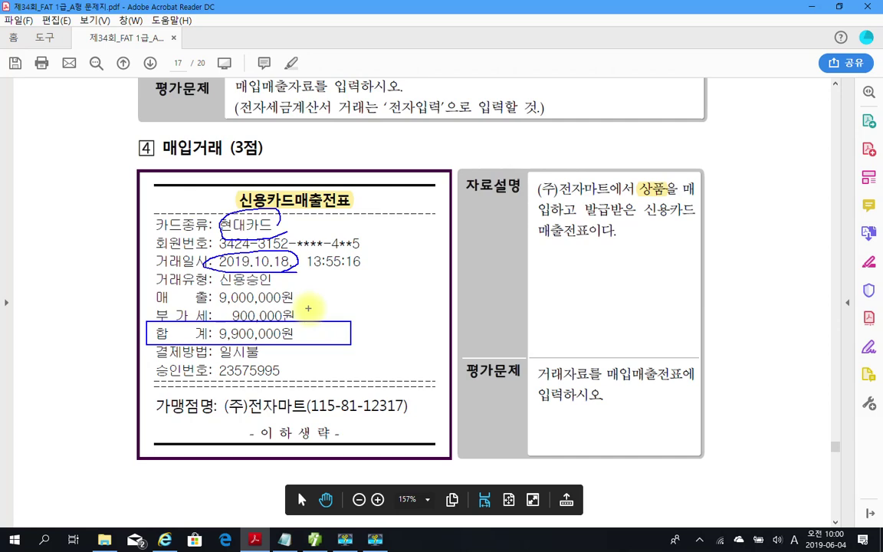
{"action": "key", "text": "Escape"}
Step: Switch to 매입매출전표입력, set the date to day 18 of month 10 and choose 유형 57 (카과)
{"action": "left_click", "coordinate": [316, 540]}
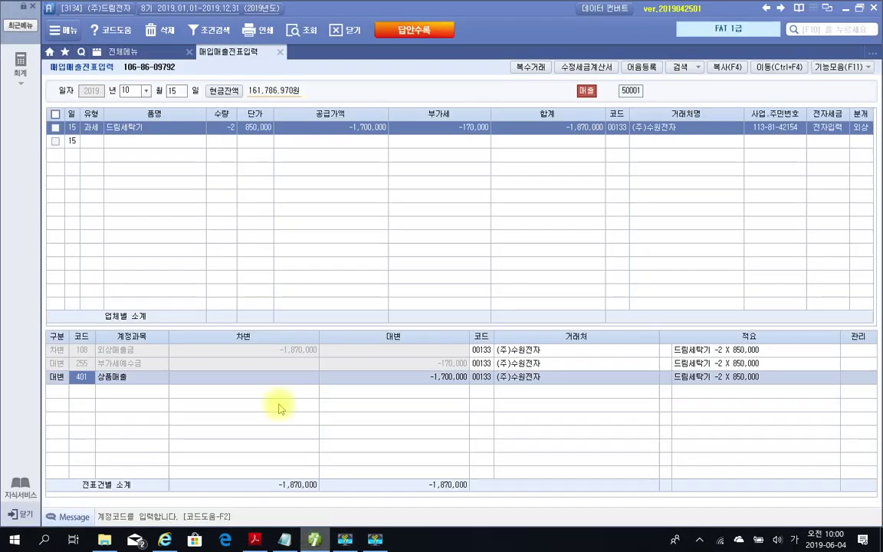
{"action": "left_click", "coordinate": [176, 92]}
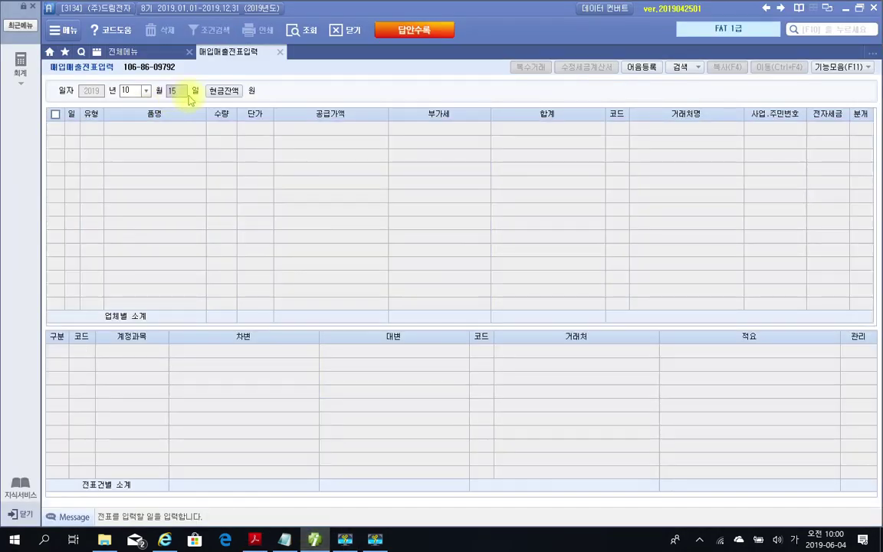
{"action": "type", "text": "18"}
{"action": "key", "text": "Return"}
{"action": "key", "text": "Return"}
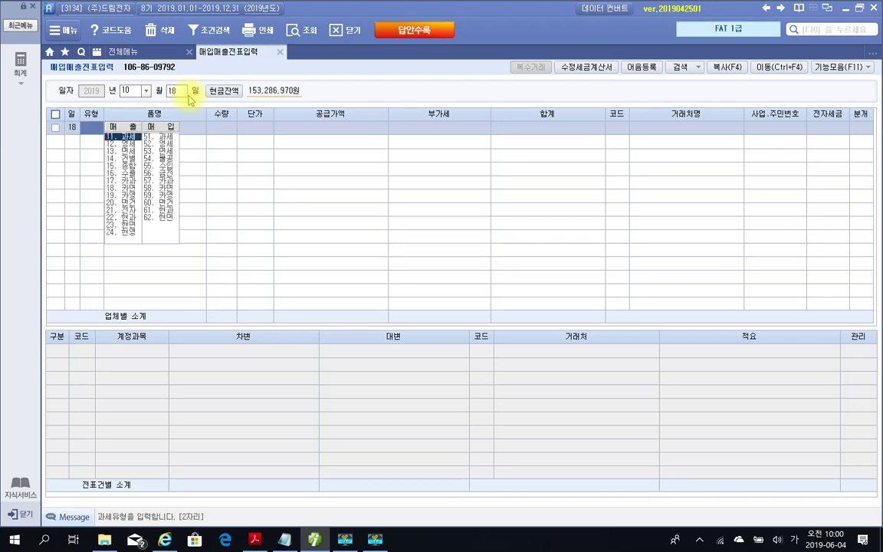
{"action": "type", "text": "57"}
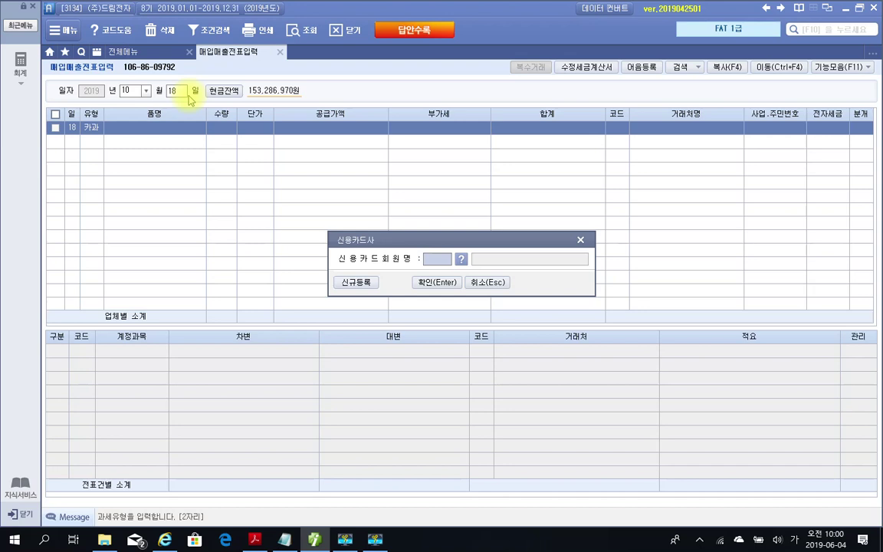
Step: Check the card type in the exam PDF and choose 현대카드 (99600) as the 신용카드사
{"action": "left_click", "coordinate": [460, 259]}
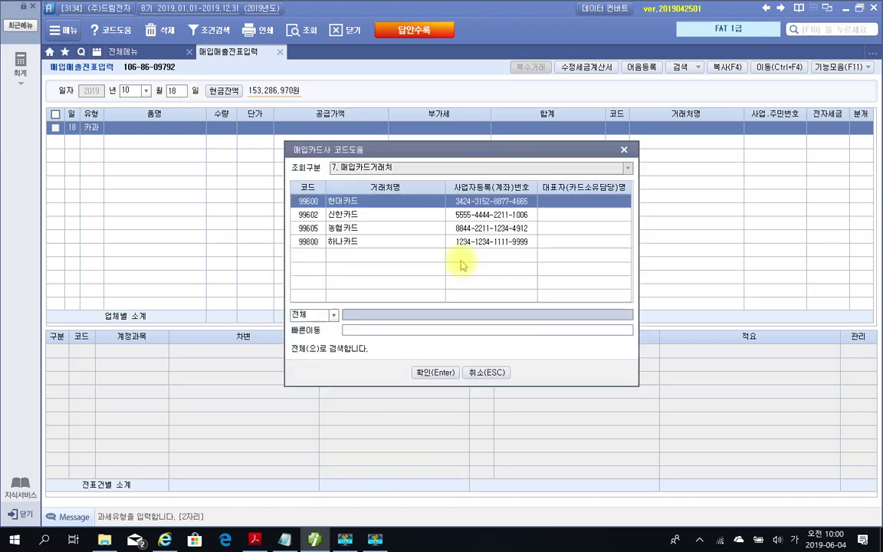
{"action": "left_click", "coordinate": [254, 540]}
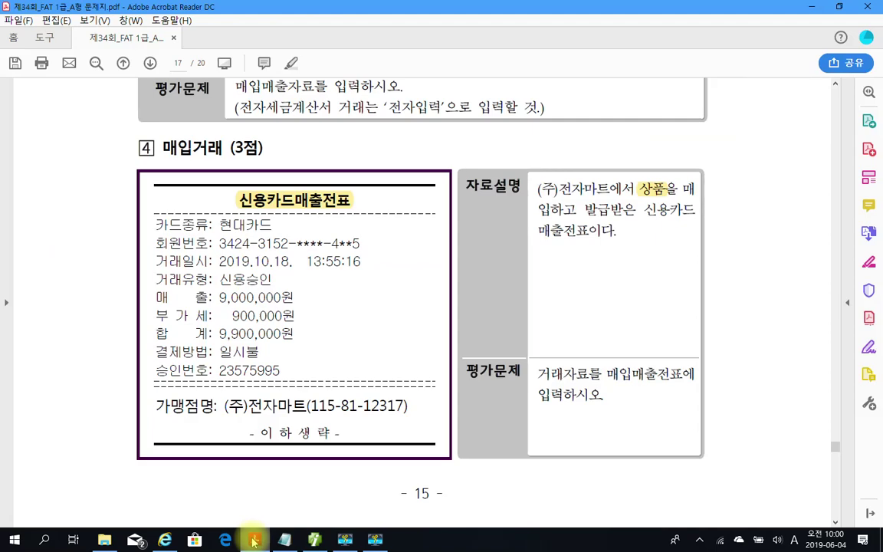
{"action": "left_click", "coordinate": [253, 539]}
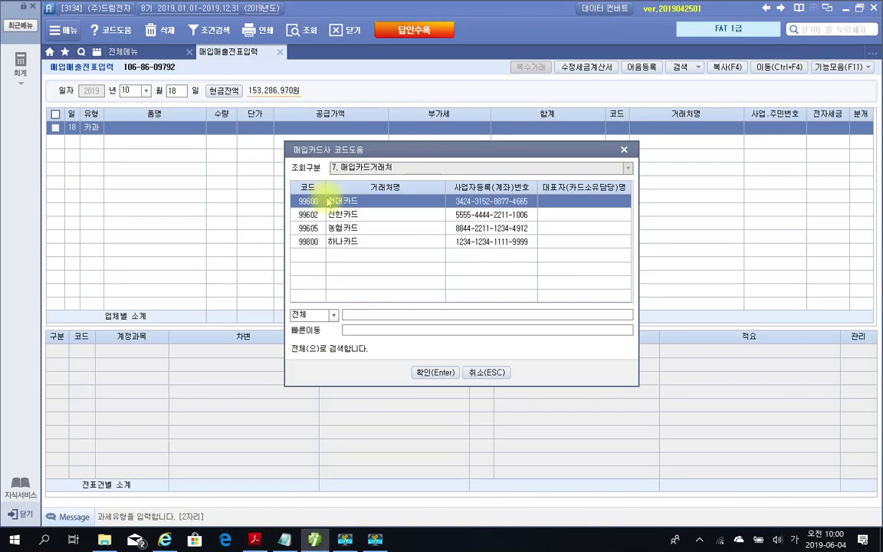
{"action": "left_click", "coordinate": [443, 374]}
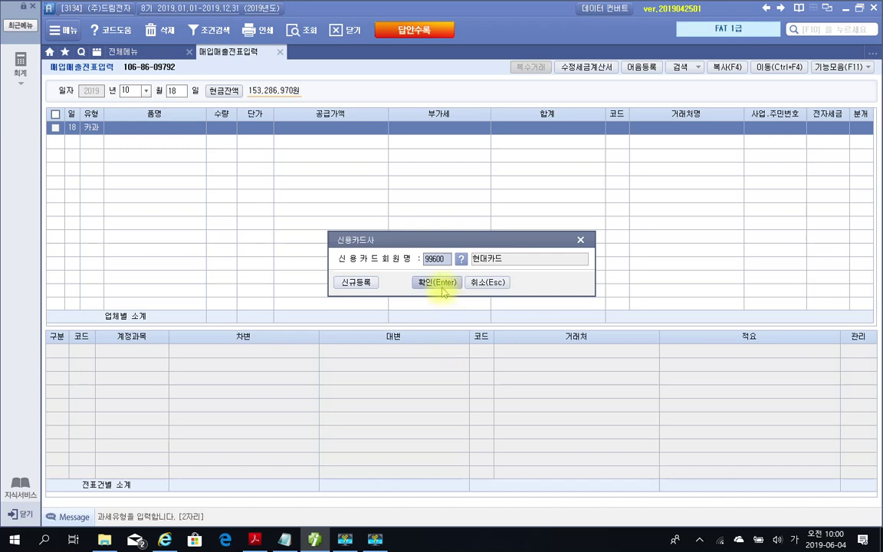
{"action": "left_click", "coordinate": [437, 282]}
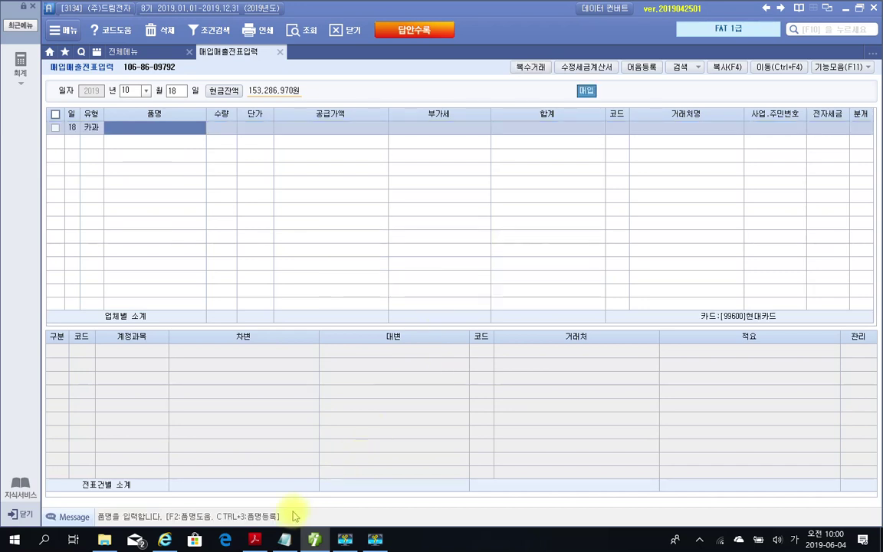
Step: Check the purchased item in the exam PDF, enter 상품 as 품명 and leave 수량 and 단가 blank
{"action": "left_click", "coordinate": [253, 541]}
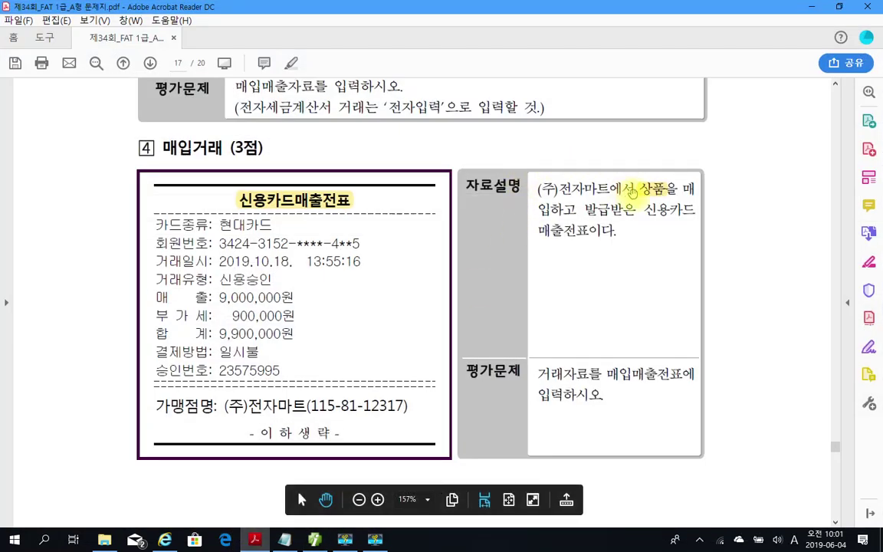
{"action": "left_click", "coordinate": [314, 541]}
{"action": "type", "text": "상품"}
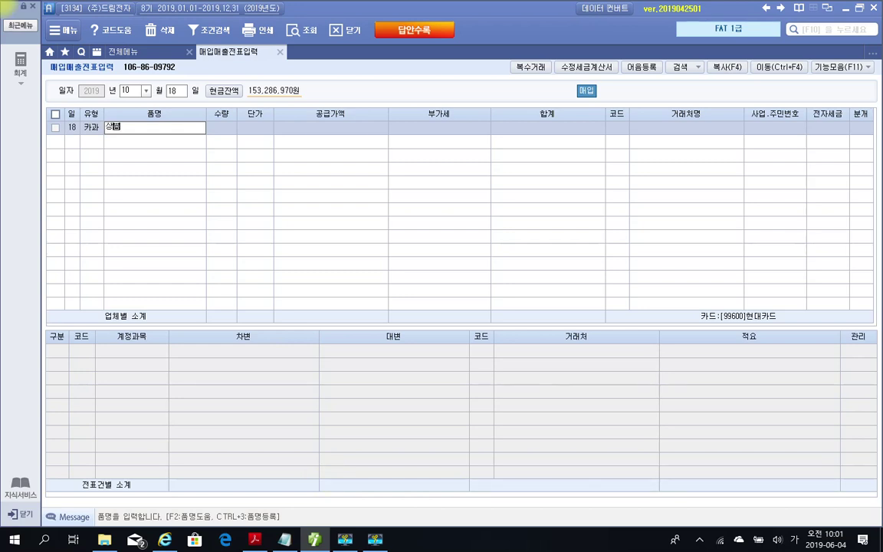
{"action": "key", "text": "Return"}
{"action": "key", "text": "Return"}
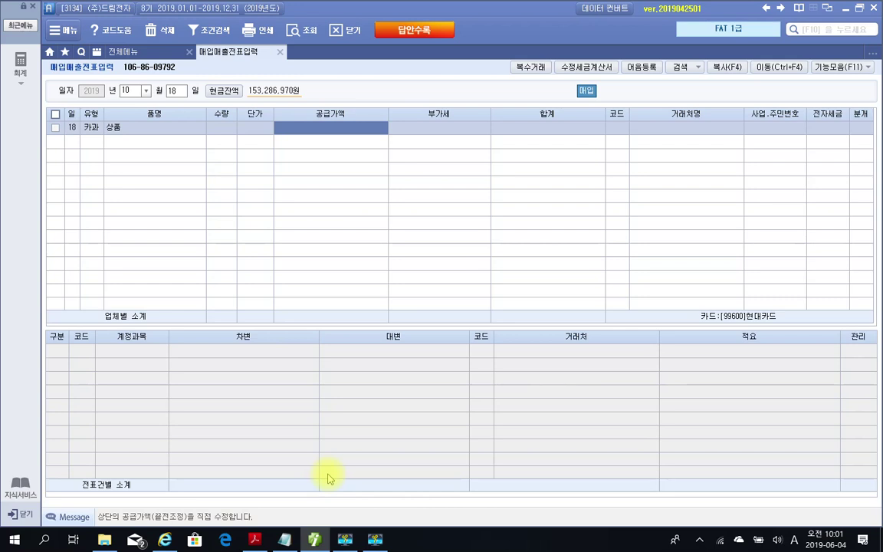
Step: Check the receipt's 합계 in the exam PDF, enter the VAT-inclusive 9,900,000 under 공급가액 and accept the calculated 부가세
{"action": "left_click", "coordinate": [257, 540]}
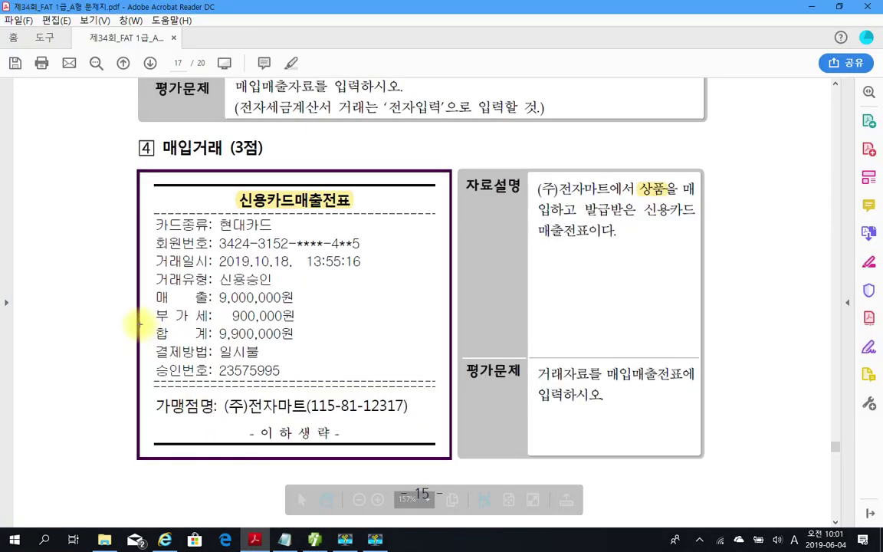
{"action": "left_click_drag", "start_coordinate": [141, 322], "coordinate": [358, 350]}
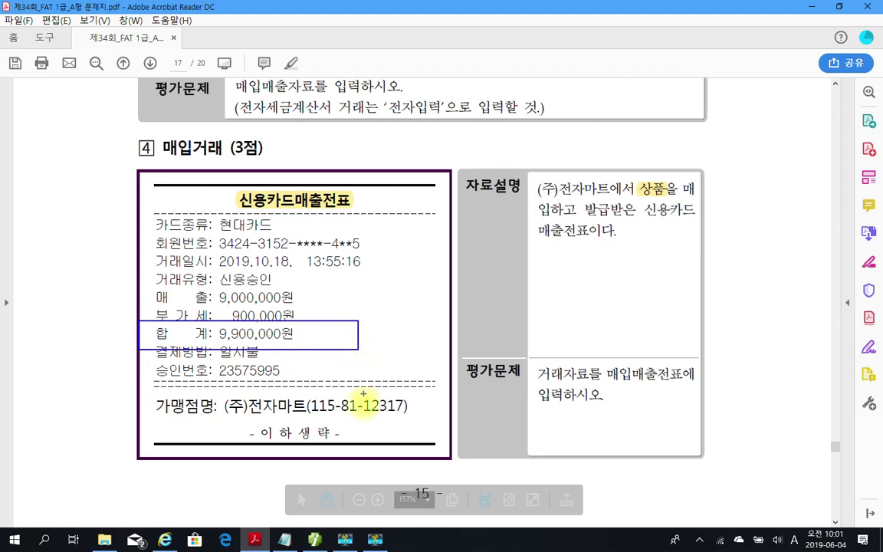
{"action": "key", "text": "Escape"}
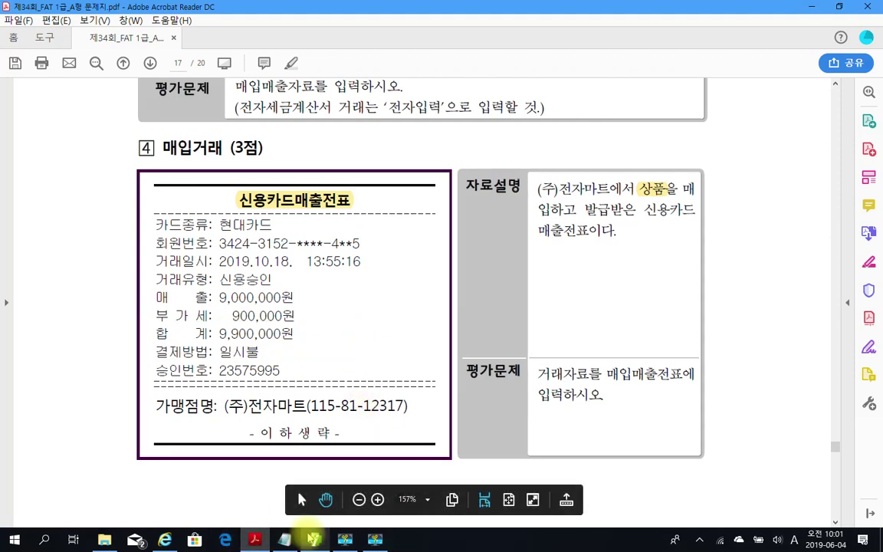
{"action": "left_click", "coordinate": [296, 540]}
{"action": "type", "text": "9,900,000"}
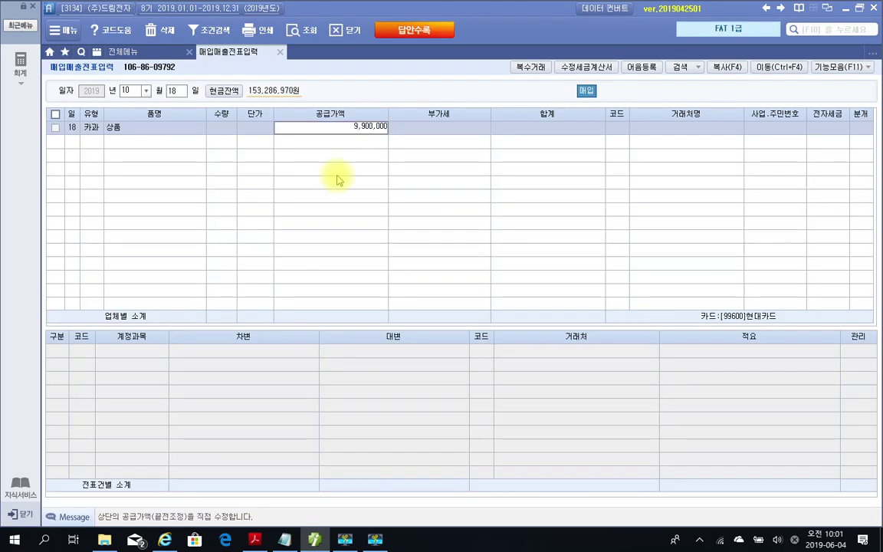
{"action": "type", "text": "900000"}
{"action": "key", "text": "Return"}
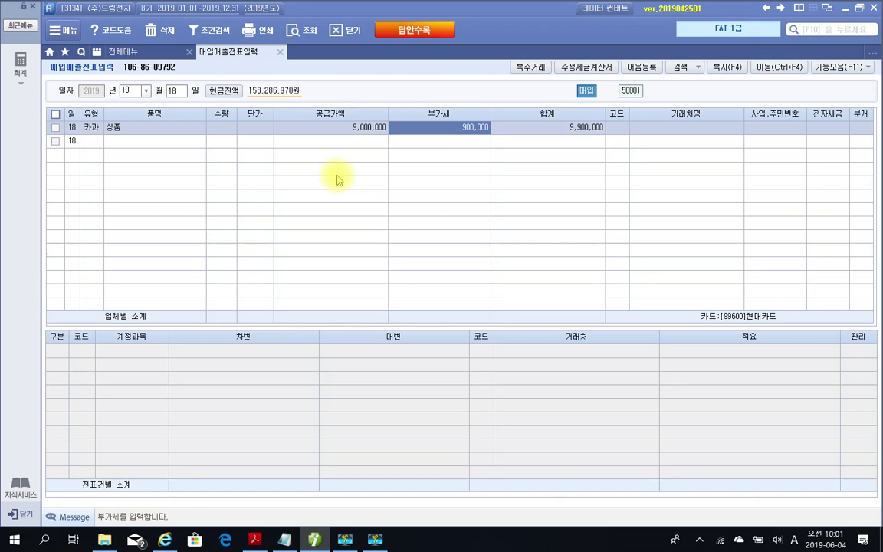
{"action": "key", "text": "Return"}
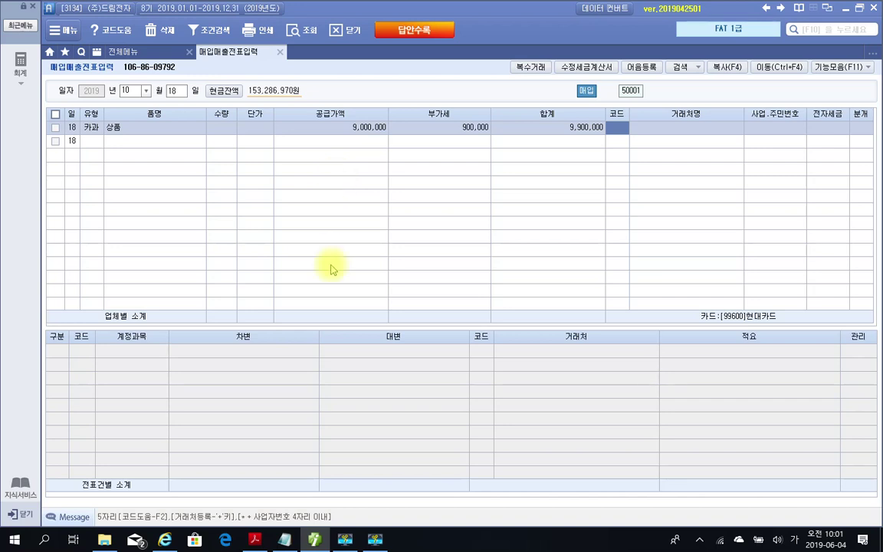
Step: Check the 가맹점명 in the exam PDF and enter (주)전자마트 as 거래처 by searching for 전자 and narrowing with 마트
{"action": "mouse_move", "coordinate": [305, 543]}
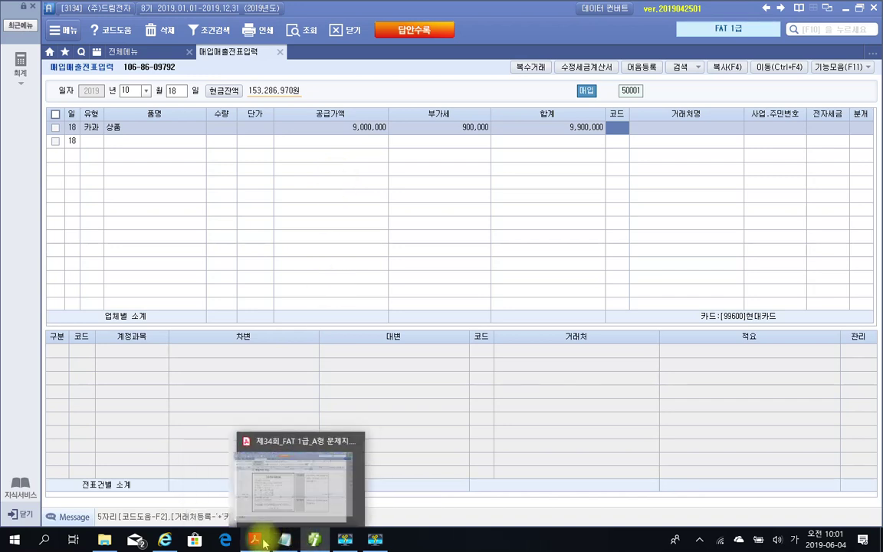
{"action": "left_click", "coordinate": [253, 483]}
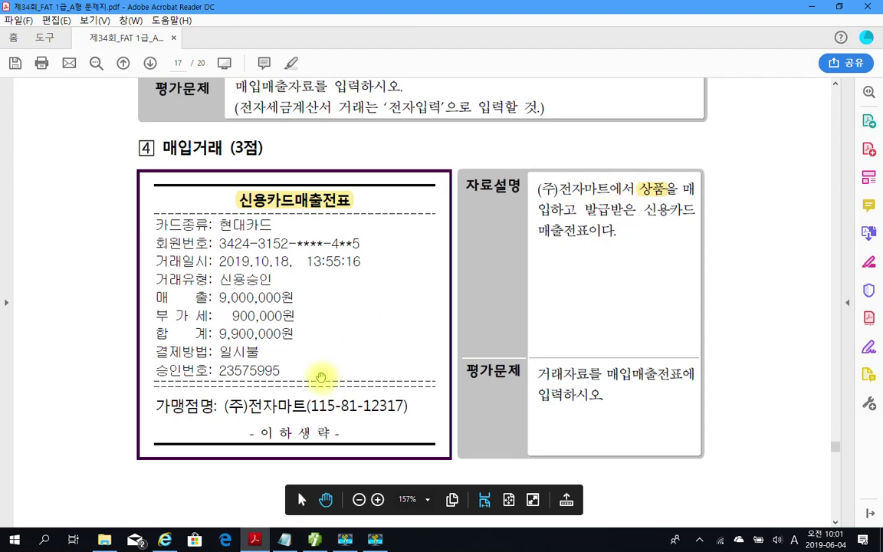
{"action": "left_click_drag", "start_coordinate": [227, 392], "coordinate": [335, 419]}
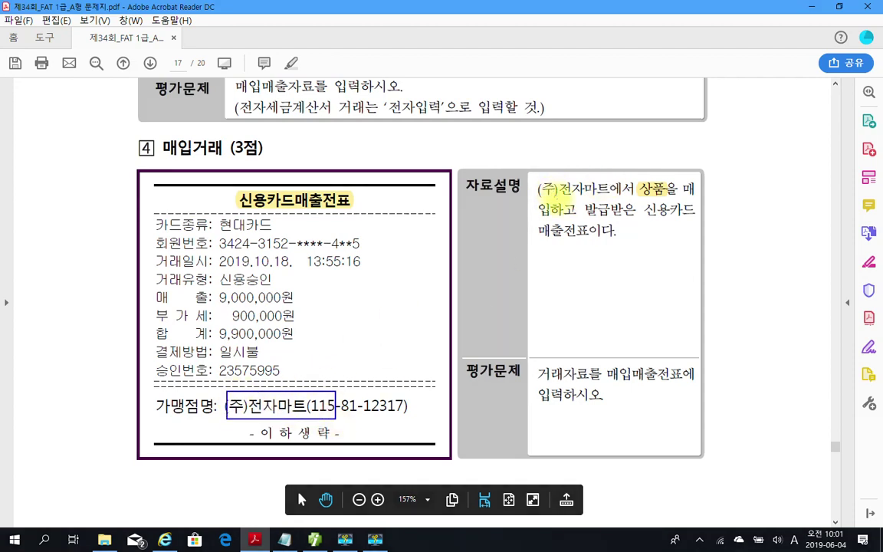
{"action": "left_click_drag", "start_coordinate": [558, 198], "coordinate": [607, 198]}
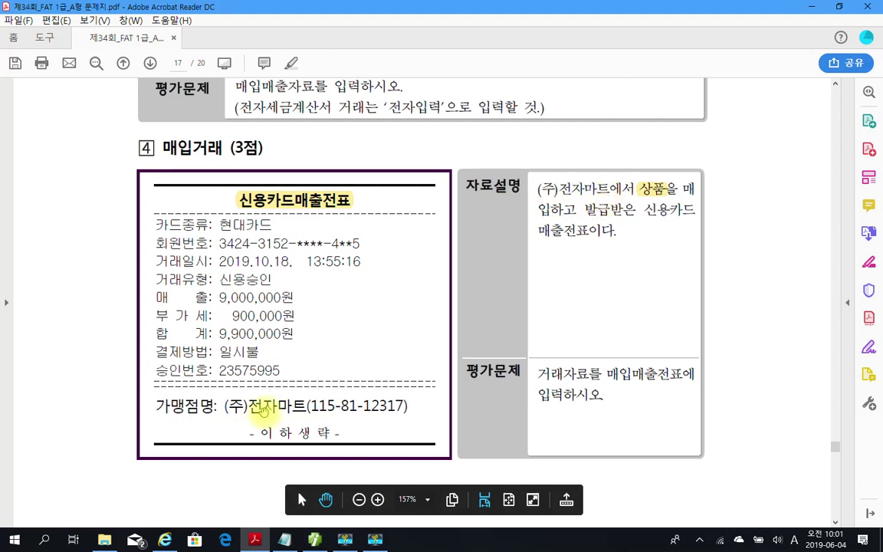
{"action": "left_click", "coordinate": [312, 541]}
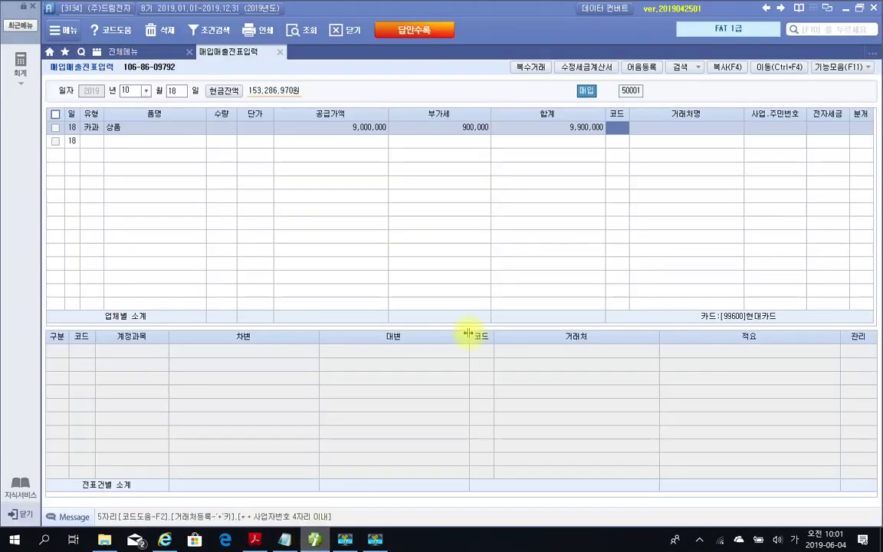
{"action": "type", "text": "전자"}
{"action": "key", "text": "Return"}
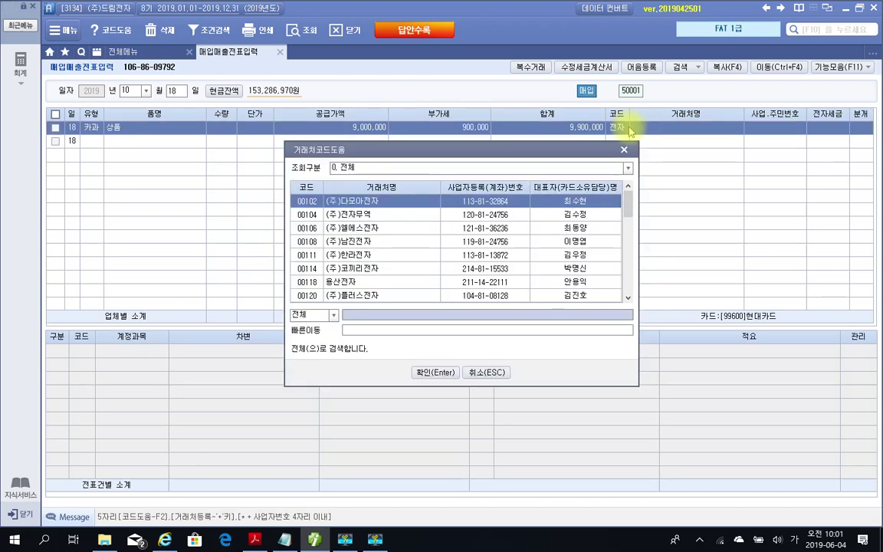
{"action": "type", "text": "마블"}
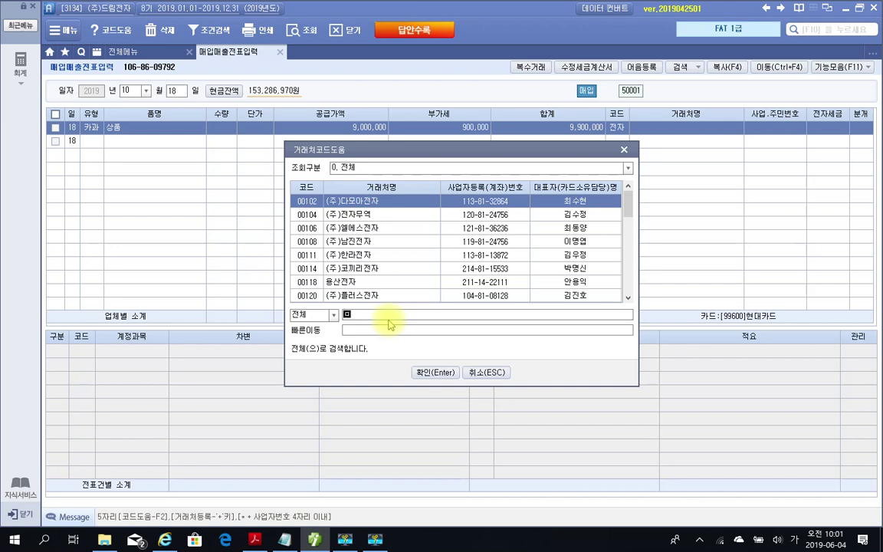
{"action": "key", "text": "Return"}
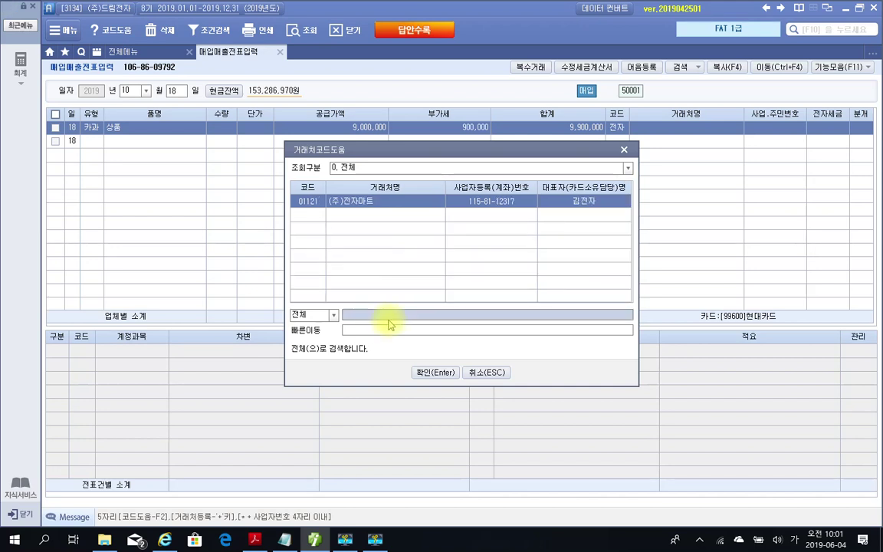
{"action": "key", "text": "Return"}
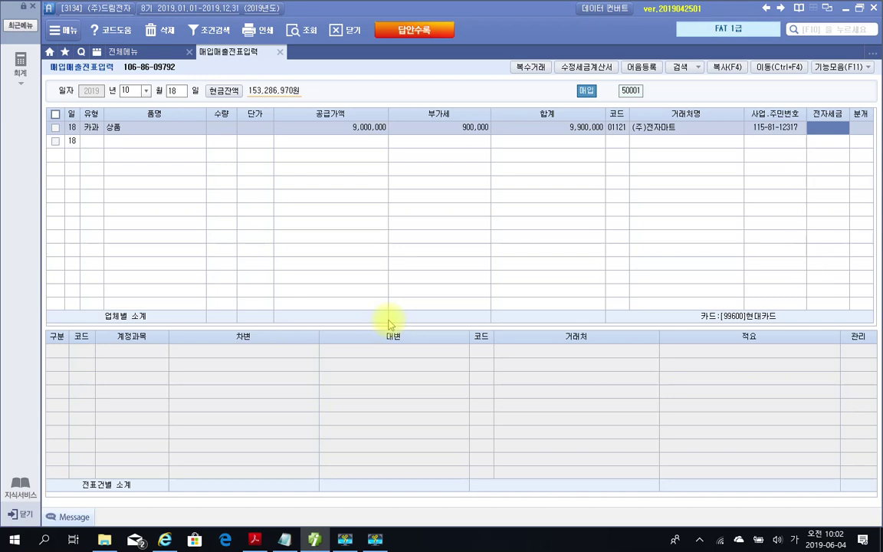
Step: Leave 전자세금 blank, set 분개 to 카드, and go through the 외상매입금, 부가세대급금 and 상품 lines
{"action": "key", "text": "Return"}
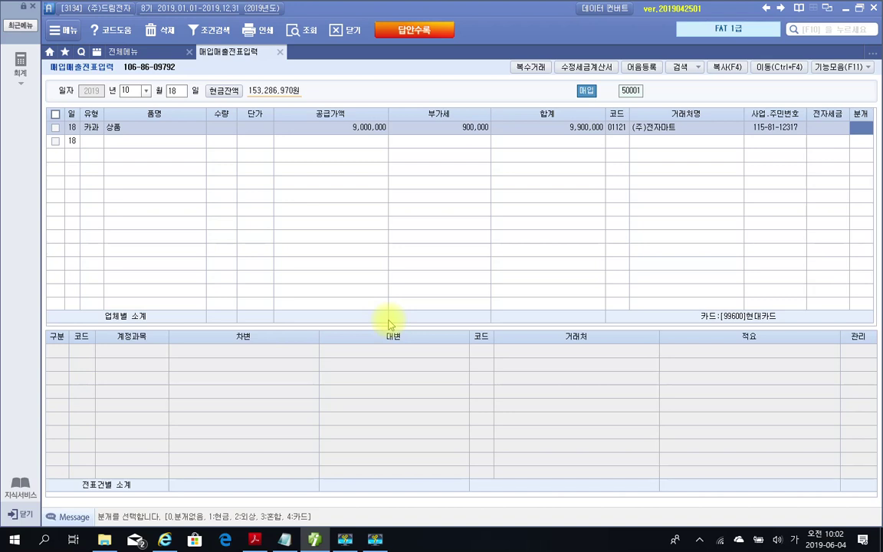
{"action": "type", "text": "4"}
{"action": "key", "text": "Return"}
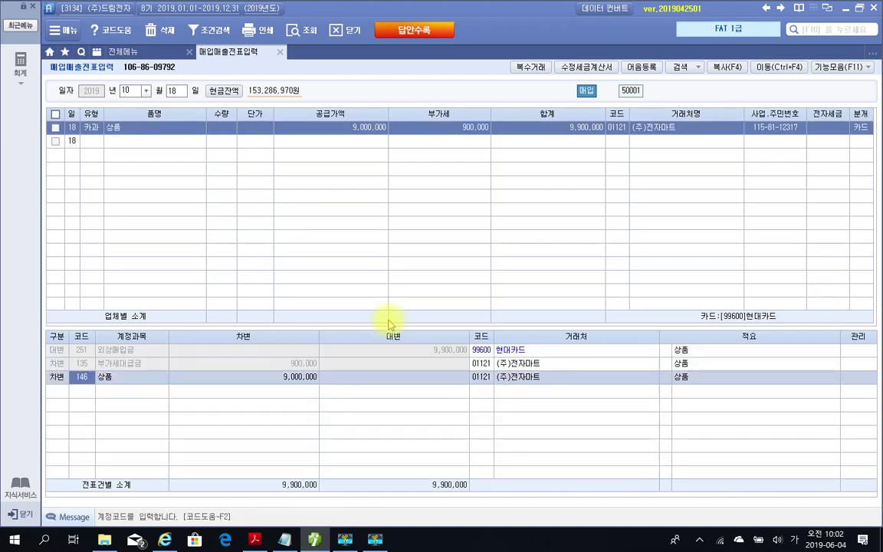
{"action": "left_click", "coordinate": [85, 352]}
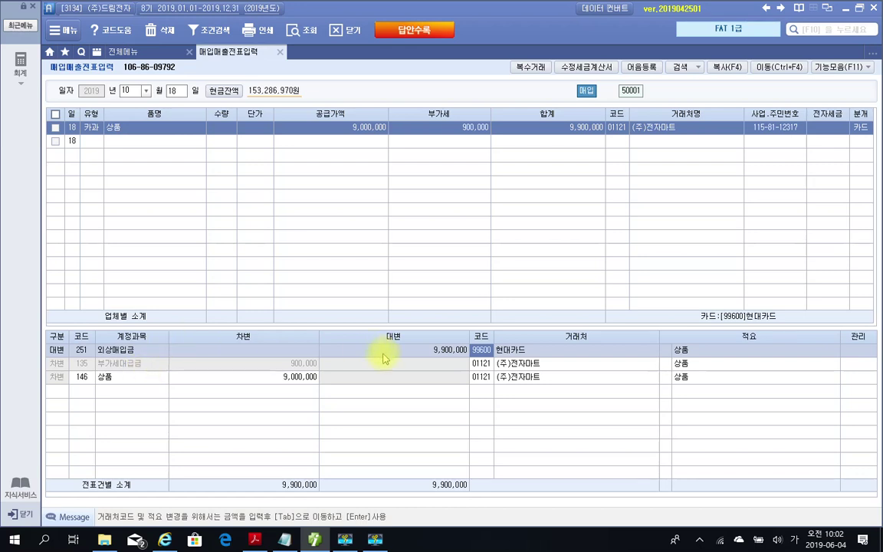
{"action": "left_click", "coordinate": [290, 363]}
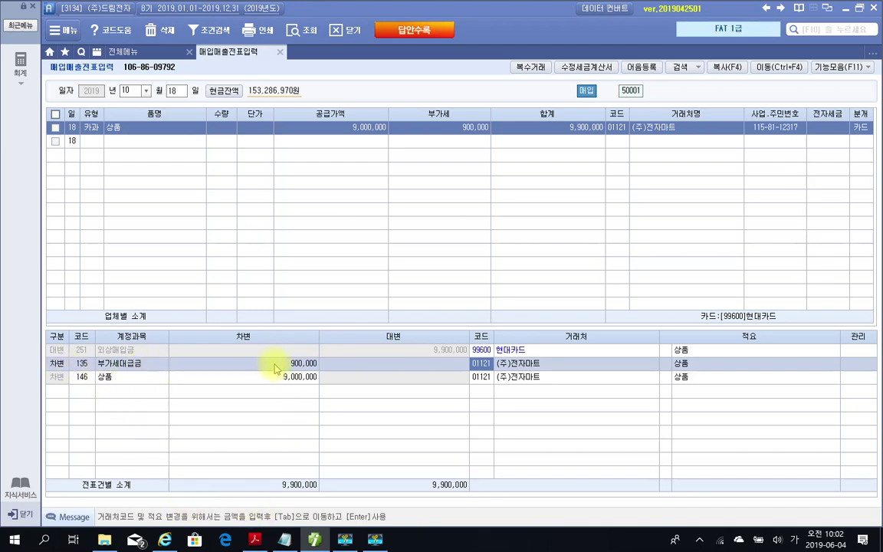
{"action": "left_click", "coordinate": [67, 380]}
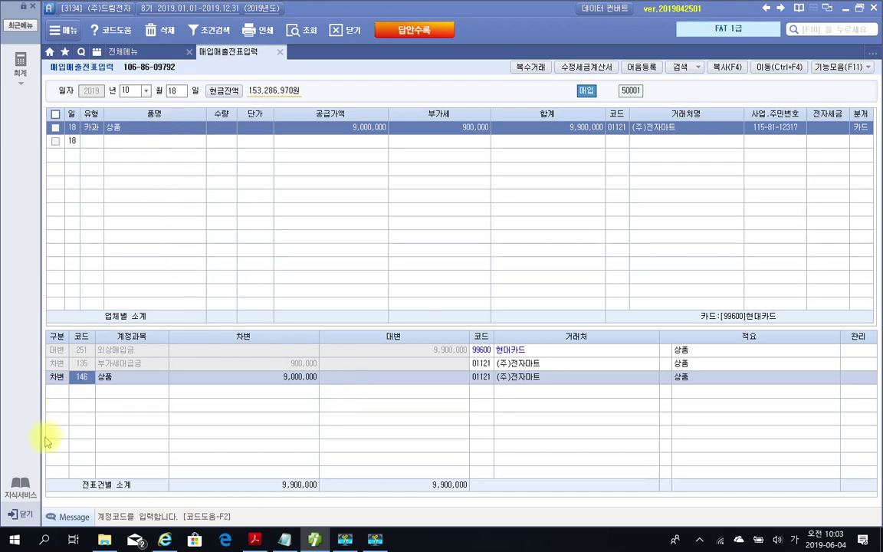
Step: Examine item 5's 전자계산서 in the exam PDF, including its document type, 작성일자, item line, 자료설명 and 평가문제
{"action": "left_click", "coordinate": [84, 381]}
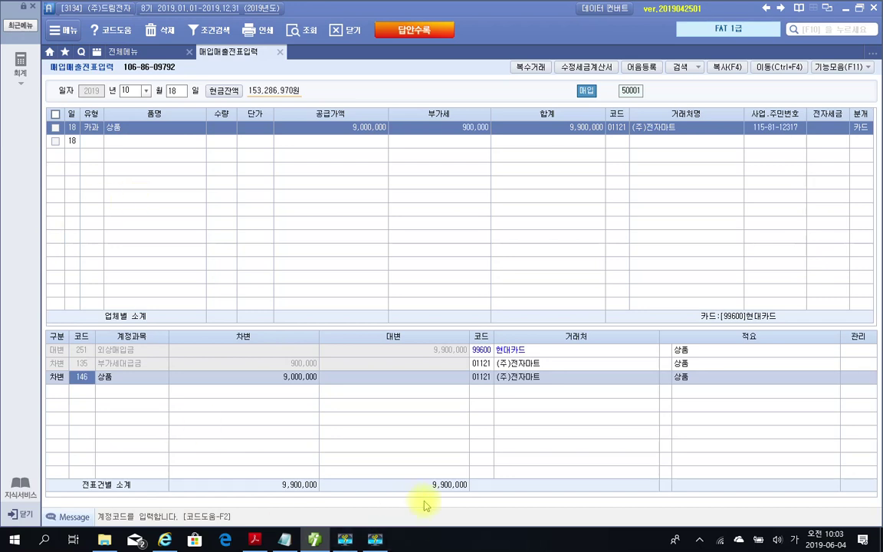
{"action": "left_click", "coordinate": [254, 540]}
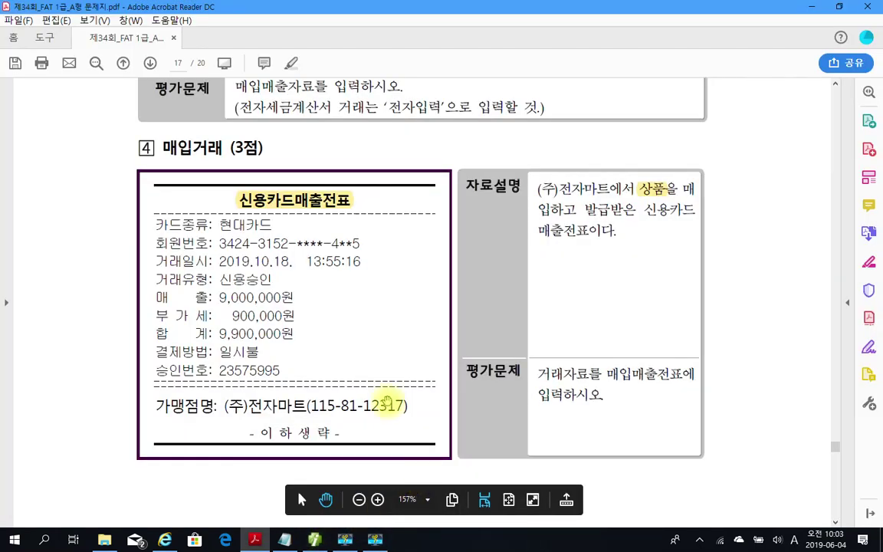
{"action": "scroll", "coordinate": [682, 387], "scroll_direction": "down", "scroll_amount": 10}
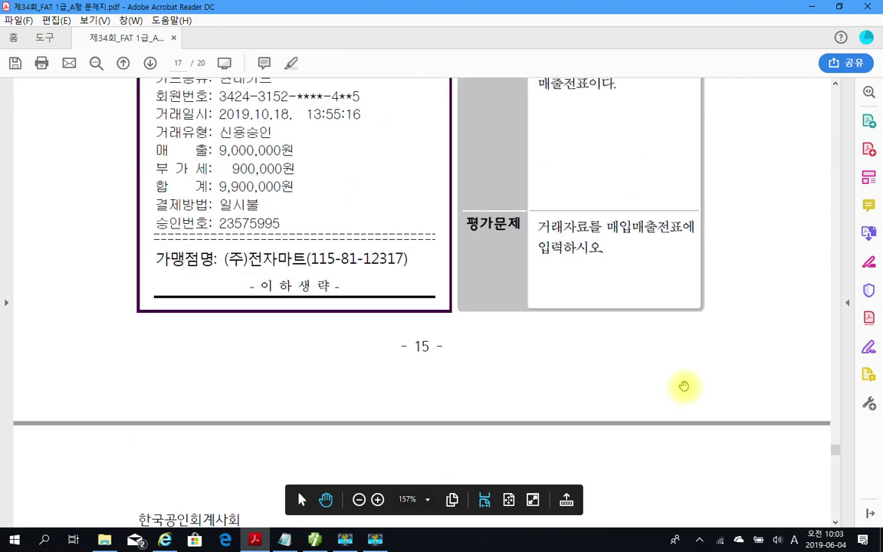
{"action": "scroll", "coordinate": [683, 414], "scroll_direction": "down", "scroll_amount": 5}
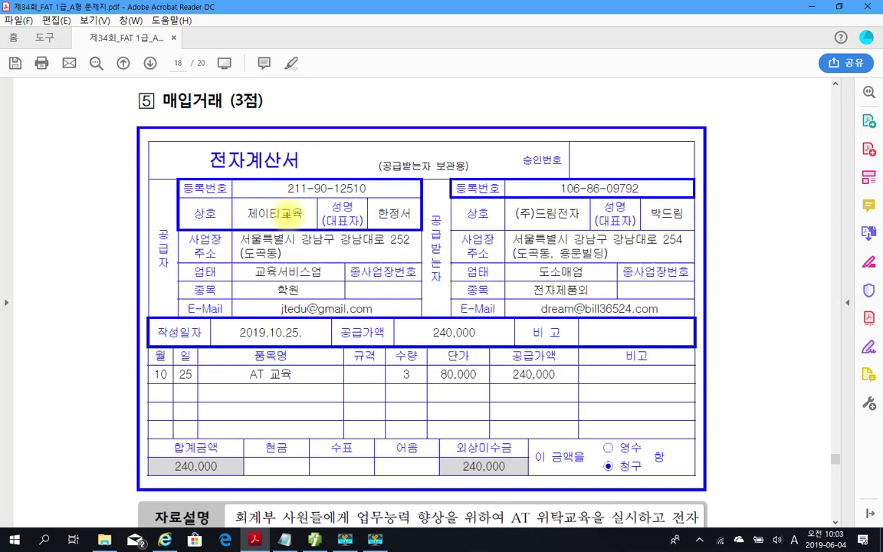
{"action": "mouse_move", "coordinate": [307, 177]}
{"action": "left_mouse_down"}
{"action": "mouse_move", "coordinate": [232, 123]}
{"action": "mouse_move", "coordinate": [307, 178]}
{"action": "left_mouse_up"}
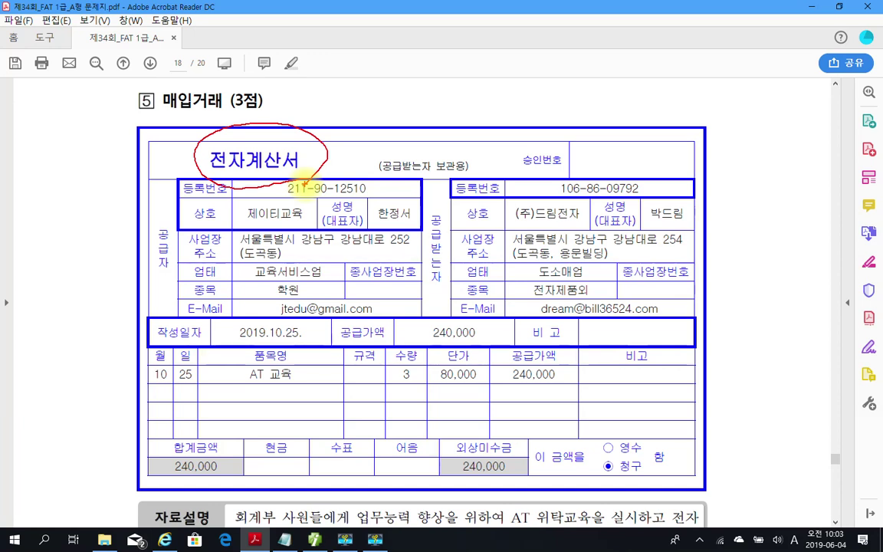
{"action": "mouse_move", "coordinate": [79, 171]}
{"action": "left_mouse_down"}
{"action": "mouse_move", "coordinate": [88, 223]}
{"action": "mouse_move", "coordinate": [59, 244]}
{"action": "left_mouse_up"}
{"action": "mouse_move", "coordinate": [80, 201]}
{"action": "left_mouse_down"}
{"action": "mouse_move", "coordinate": [117, 201]}
{"action": "mouse_move", "coordinate": [126, 222]}
{"action": "mouse_move", "coordinate": [95, 268]}
{"action": "left_mouse_up"}
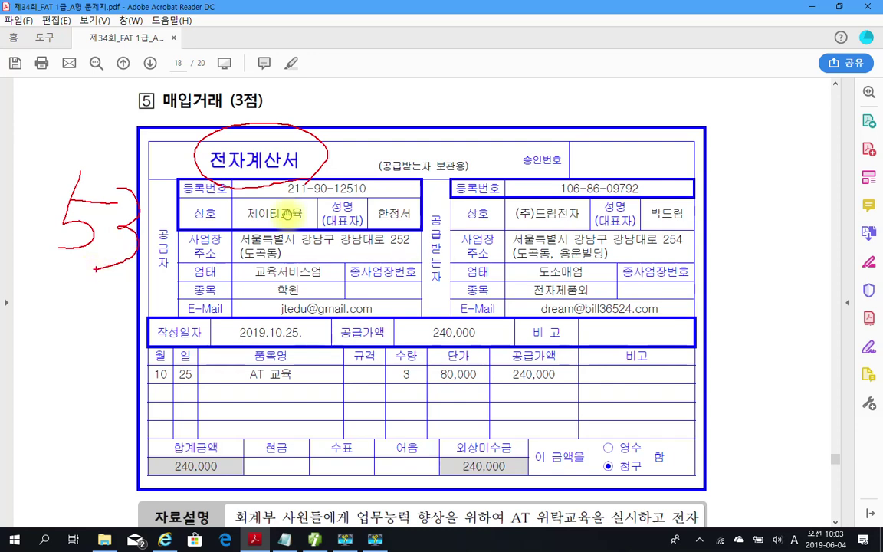
{"action": "key", "text": "Escape"}
{"action": "scroll", "coordinate": [286, 215], "scroll_direction": "down", "scroll_amount": 5}
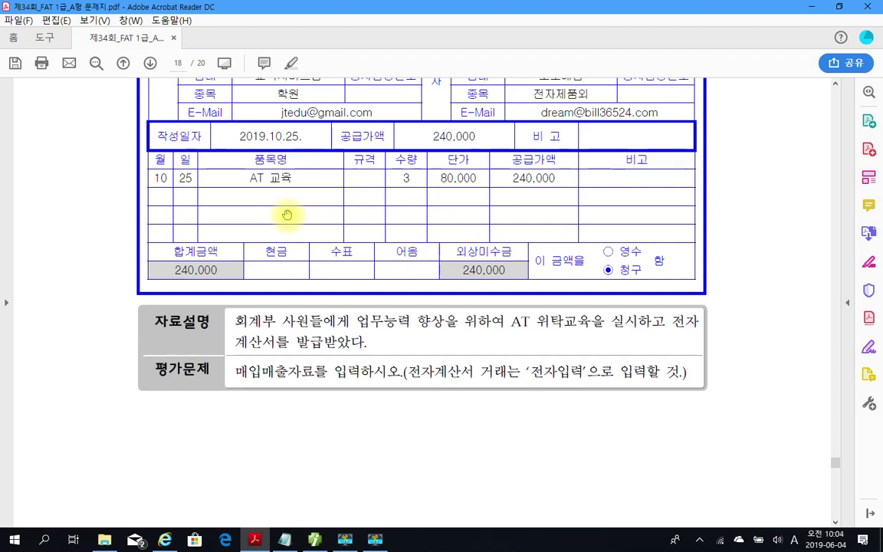
{"action": "scroll", "coordinate": [287, 214], "scroll_direction": "up", "scroll_amount": 3}
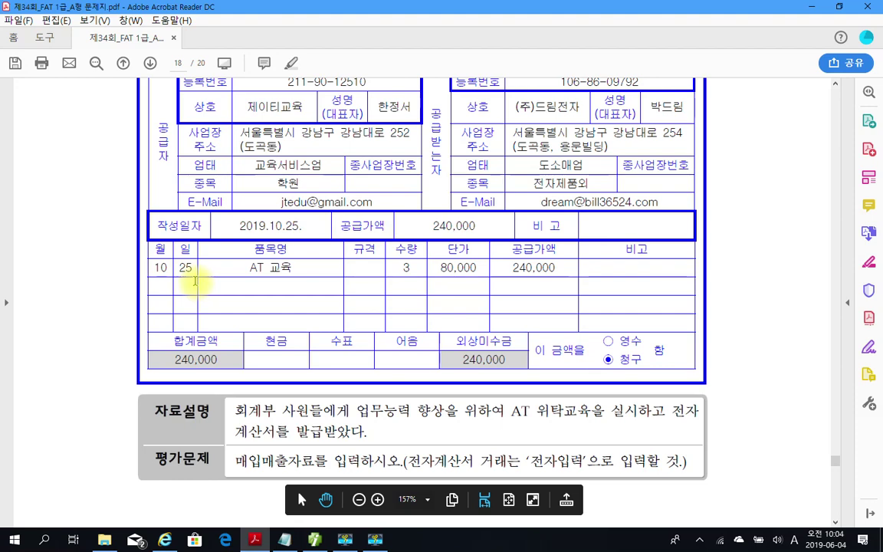
Step: Switch back to 매입매출전표입력, set the date to 10월 25일 and enter 53 (면세) as the 유형
{"action": "left_click", "coordinate": [316, 543]}
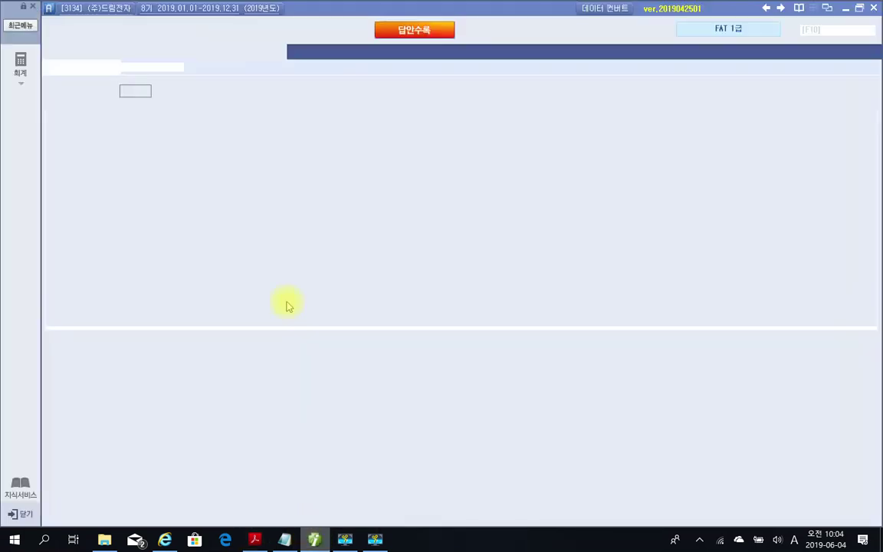
{"action": "left_click", "coordinate": [173, 91]}
{"action": "type", "text": "25"}
{"action": "key", "text": "Return"}
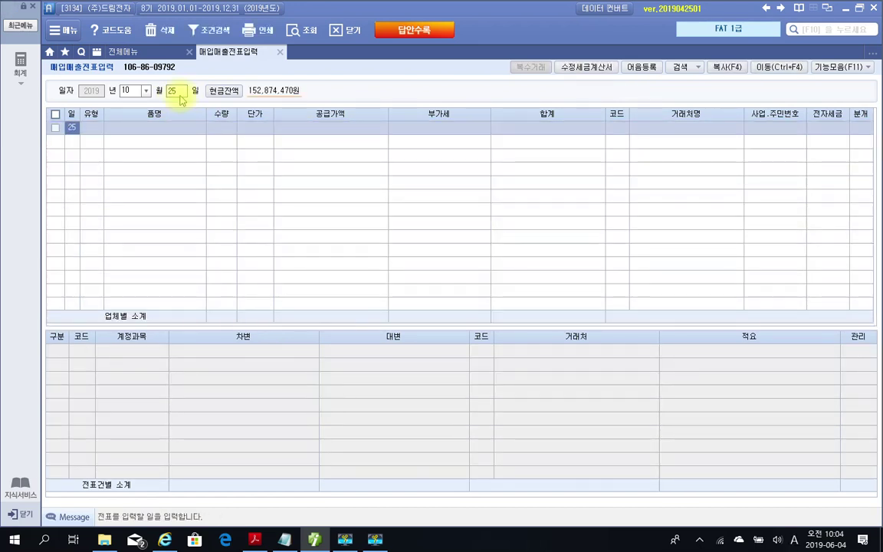
{"action": "key", "text": "Return"}
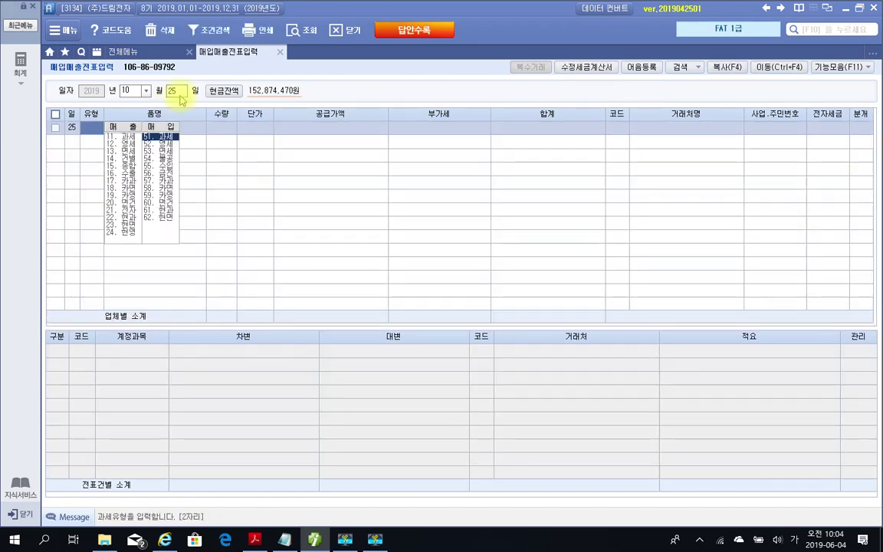
{"action": "type", "text": "53"}
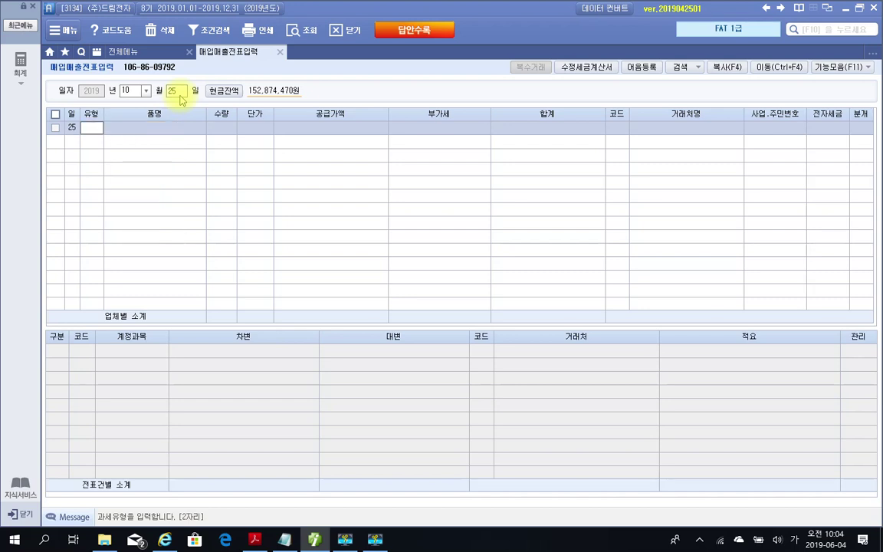
{"action": "key", "text": "Return"}
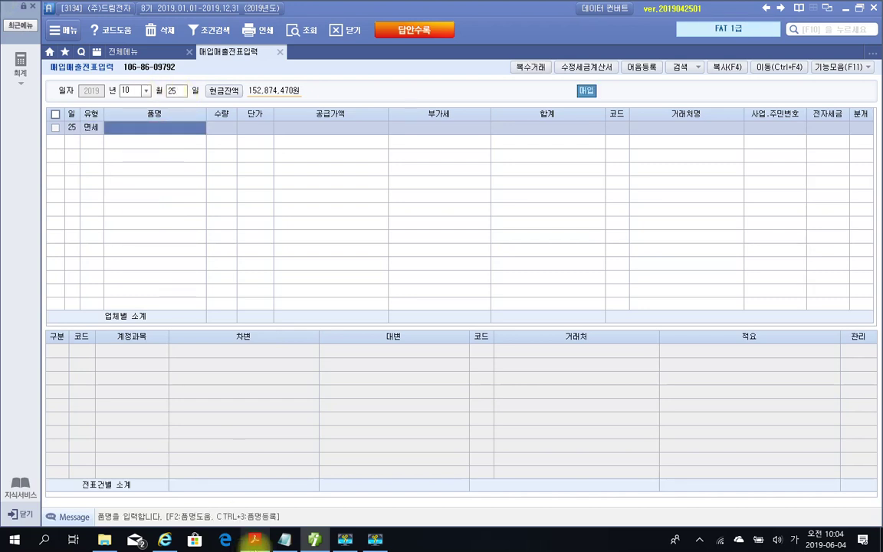
Step: Check the 품목명 in the exam PDF and enter AT교육 as 품명 for the 면세 purchase
{"action": "left_click", "coordinate": [263, 543]}
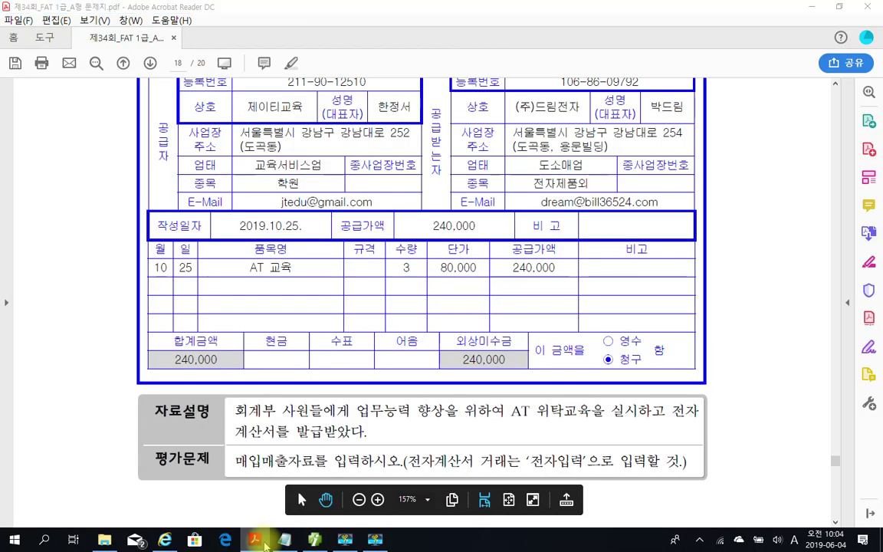
{"action": "left_click", "coordinate": [314, 539]}
{"action": "left_click", "coordinate": [148, 129]}
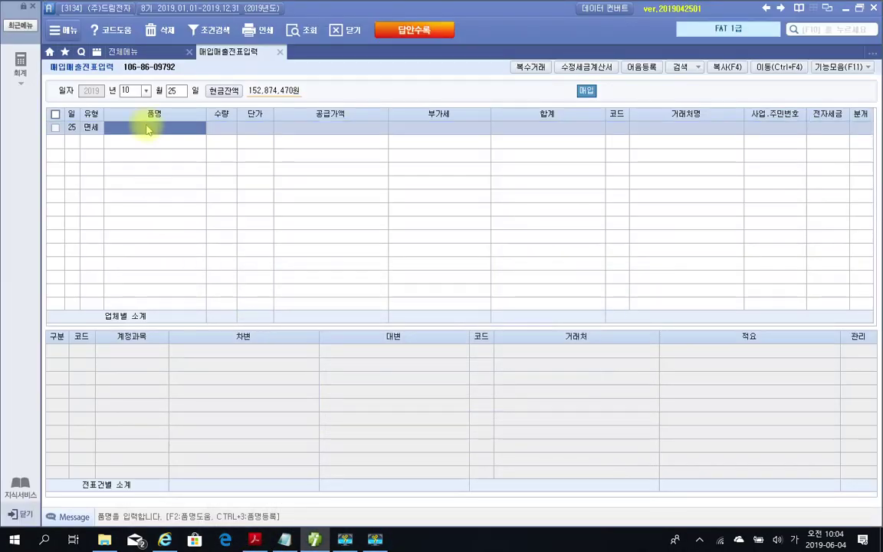
{"action": "type", "text": "ㅅ"}
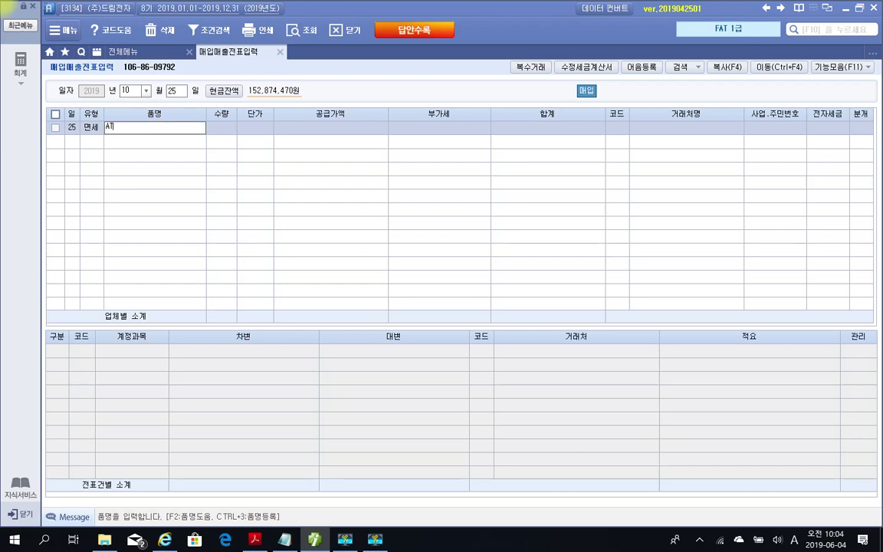
{"action": "key", "text": "Hangul"}
{"action": "type", "text": "교육"}
{"action": "key", "text": "Return"}
{"action": "key", "text": "Return"}
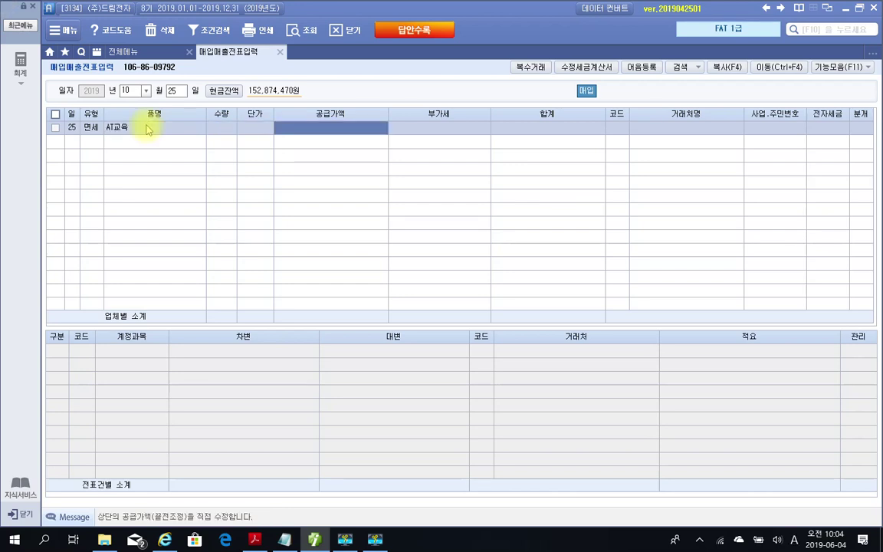
Step: Check the quantity and unit price in the exam PDF, then enter 수량 3 and 단가 80,000 for AT교육
{"action": "left_click", "coordinate": [255, 541]}
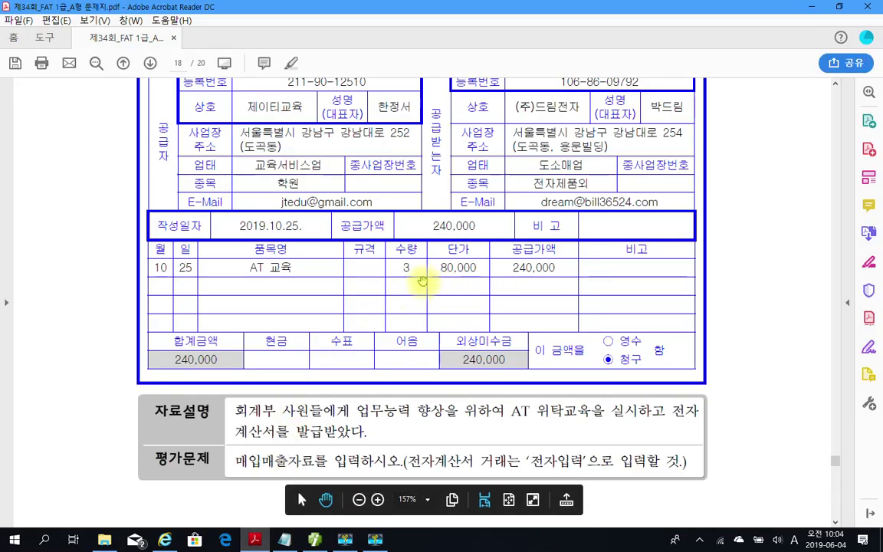
{"action": "left_click", "coordinate": [283, 541]}
{"action": "left_click", "coordinate": [218, 128]}
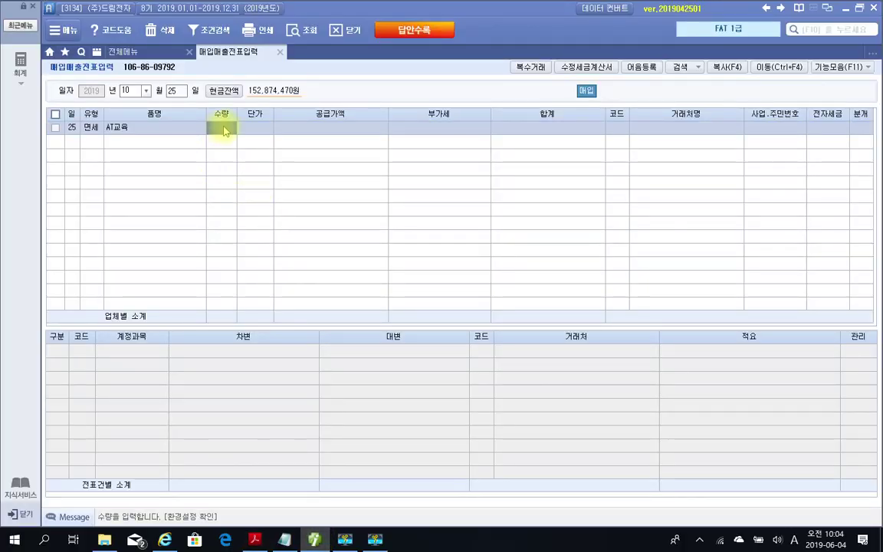
{"action": "type", "text": "3"}
{"action": "key", "text": "Return"}
{"action": "type", "text": "80,000"}
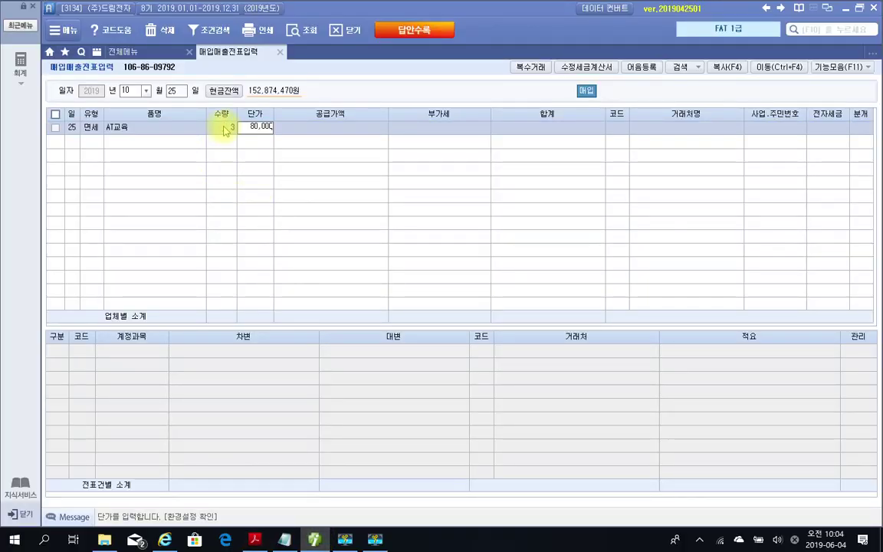
{"action": "key", "text": "Return"}
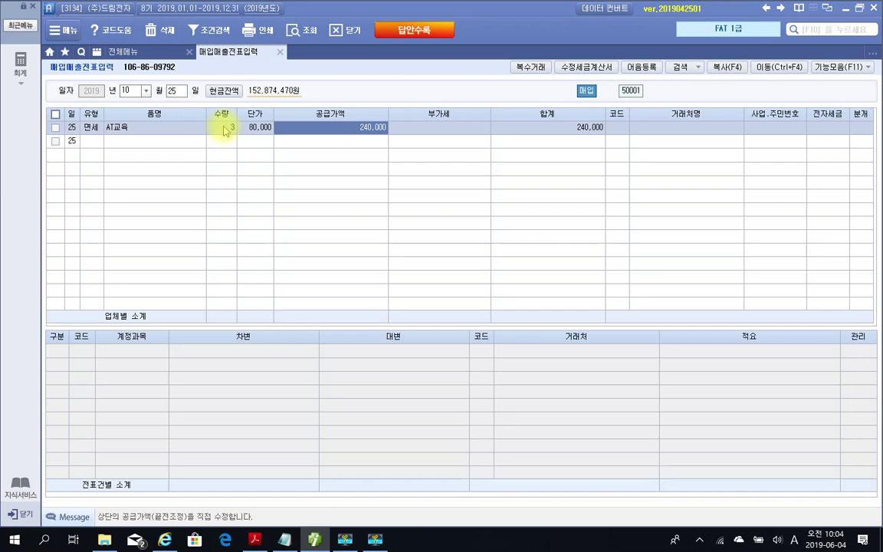
Step: Set the AT교육 purchase row's trading partner to 제이티교육 and mark its electronic invoice field as 전자입력
{"action": "key", "text": "Return"}
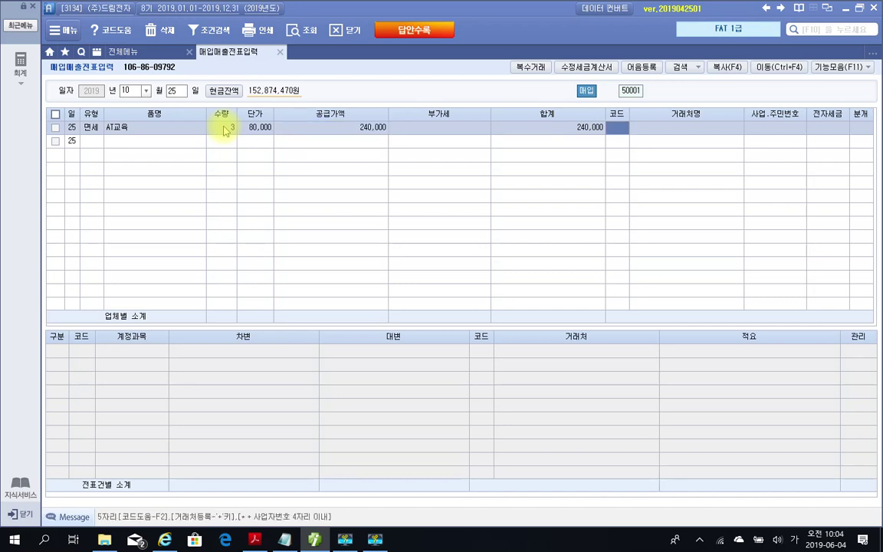
{"action": "left_click", "coordinate": [255, 540]}
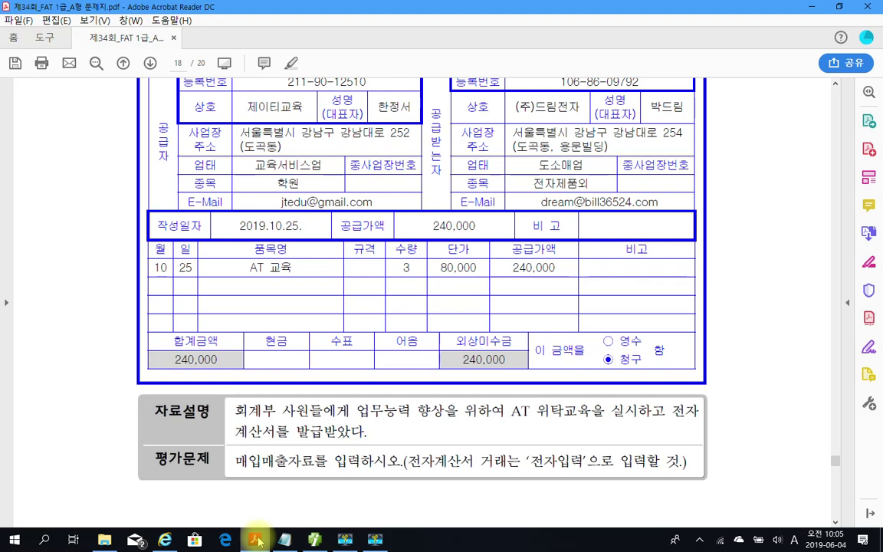
{"action": "left_click", "coordinate": [255, 540]}
{"action": "left_click", "coordinate": [613, 131]}
{"action": "type", "text": "제이"}
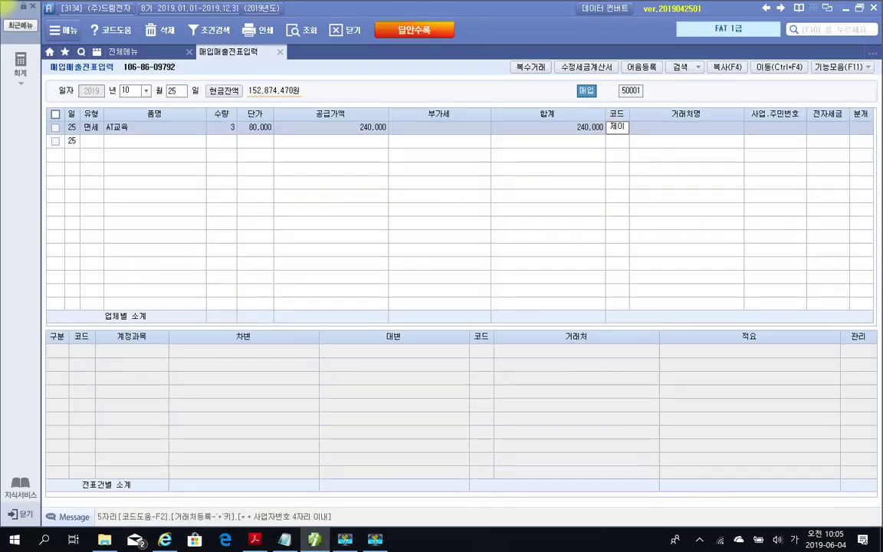
{"action": "key", "text": "Return"}
{"action": "key", "text": "Return"}
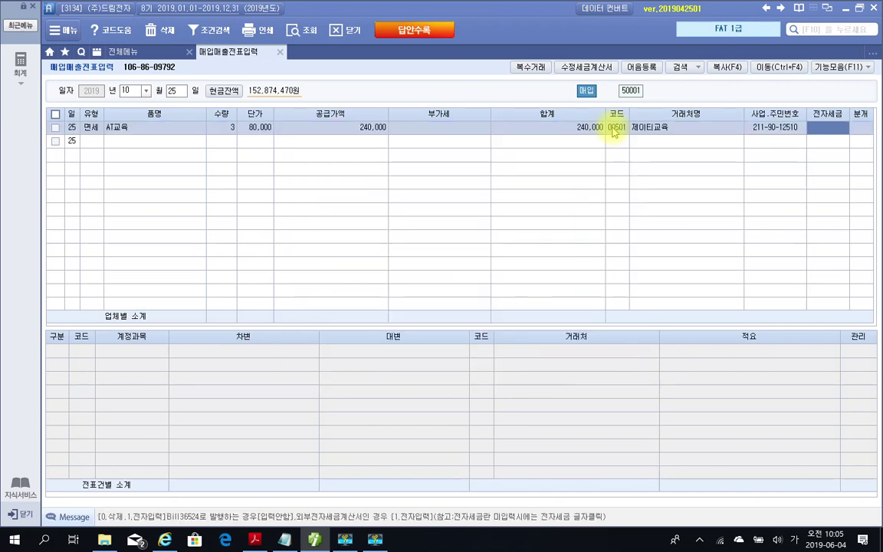
{"action": "type", "text": "1"}
{"action": "key", "text": "Return"}
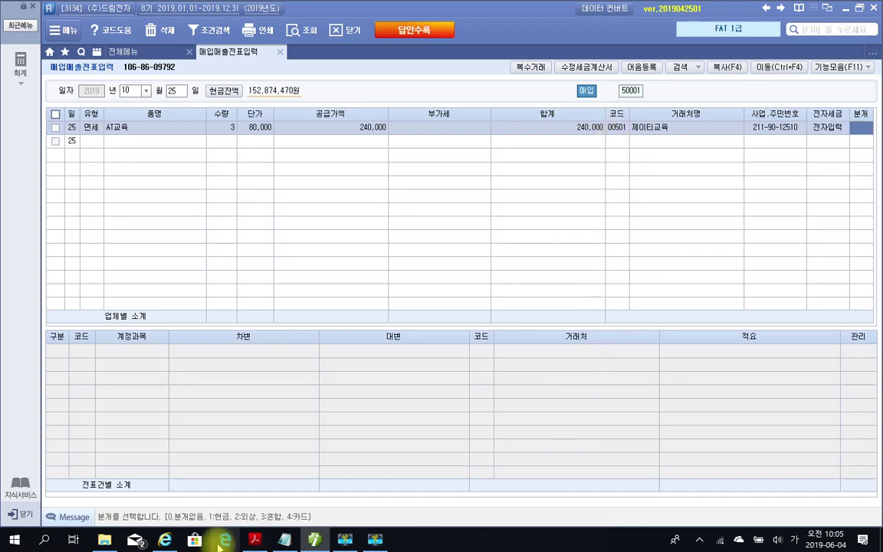
Step: Check the AT교육 invoice's payment section in the exam PDF, and set the row's 분개 type in 더존 iPlus to 혼합 after trying 외상
{"action": "mouse_move", "coordinate": [312, 543]}
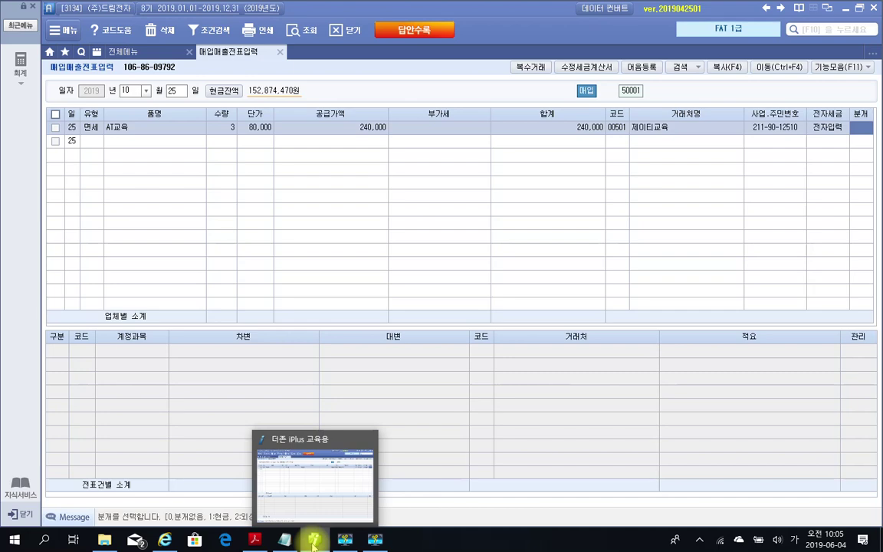
{"action": "left_click", "coordinate": [313, 542]}
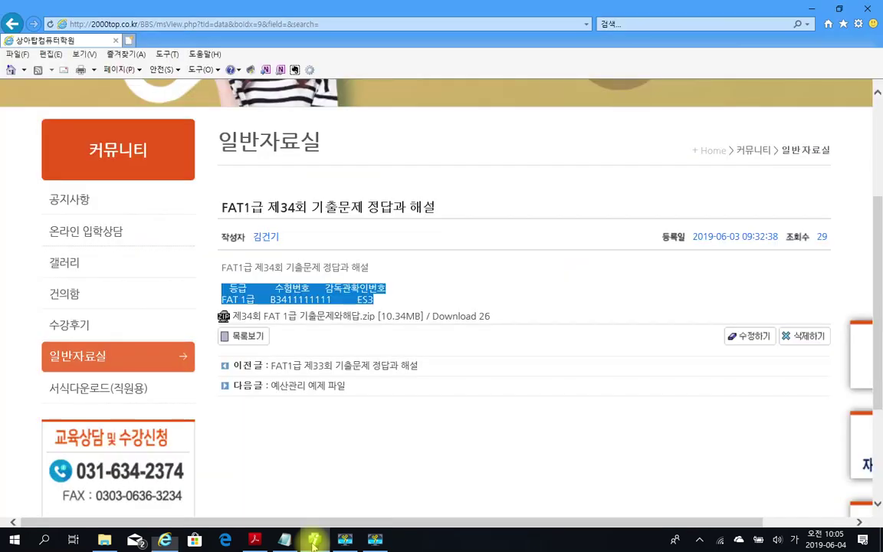
{"action": "left_click", "coordinate": [312, 543]}
{"action": "left_click", "coordinate": [255, 540]}
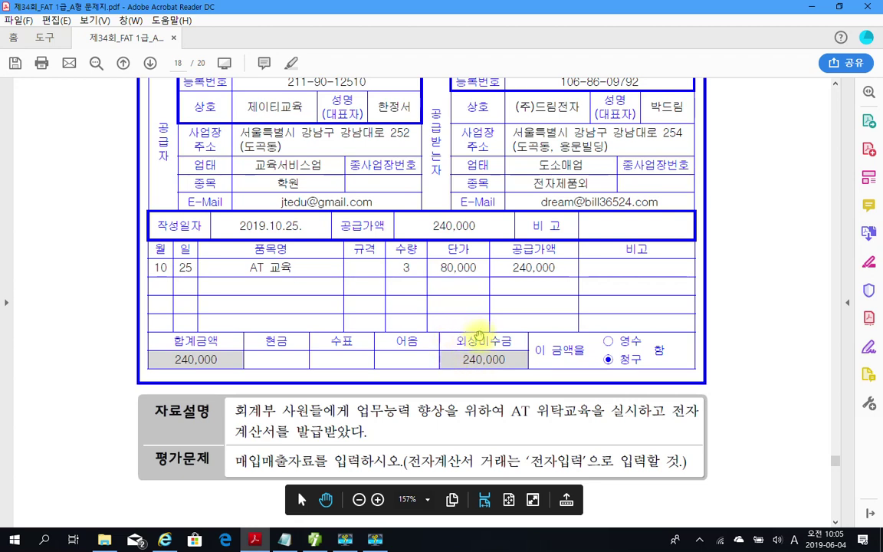
{"action": "left_click_drag", "start_coordinate": [435, 321], "coordinate": [545, 390]}
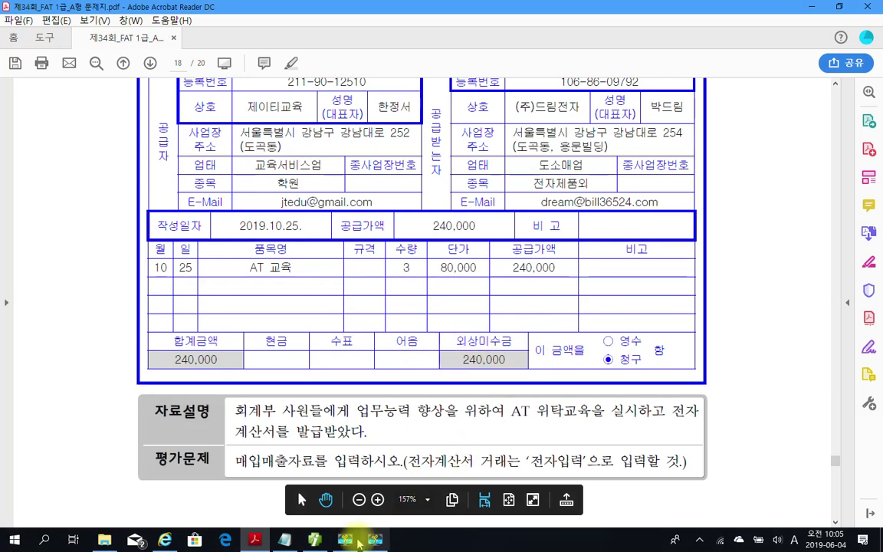
{"action": "left_click", "coordinate": [320, 542]}
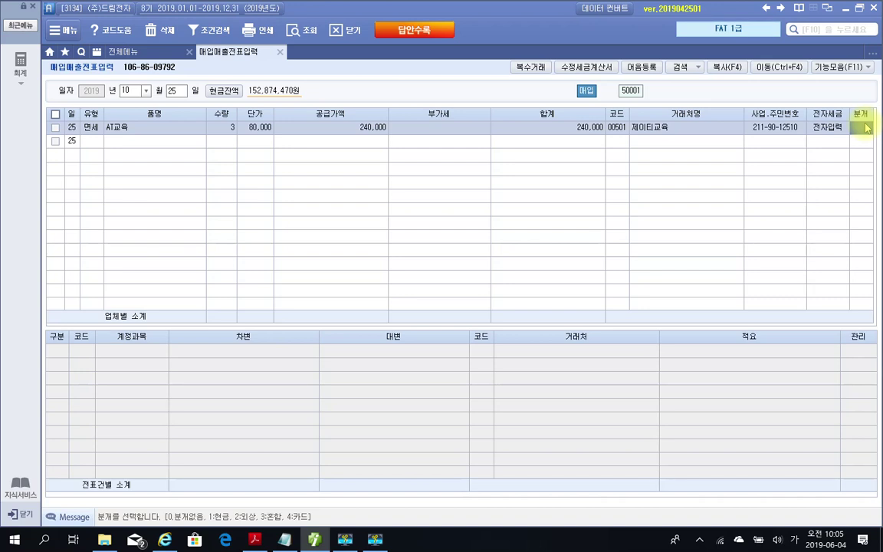
{"action": "type", "text": "2"}
{"action": "key", "text": "Return"}
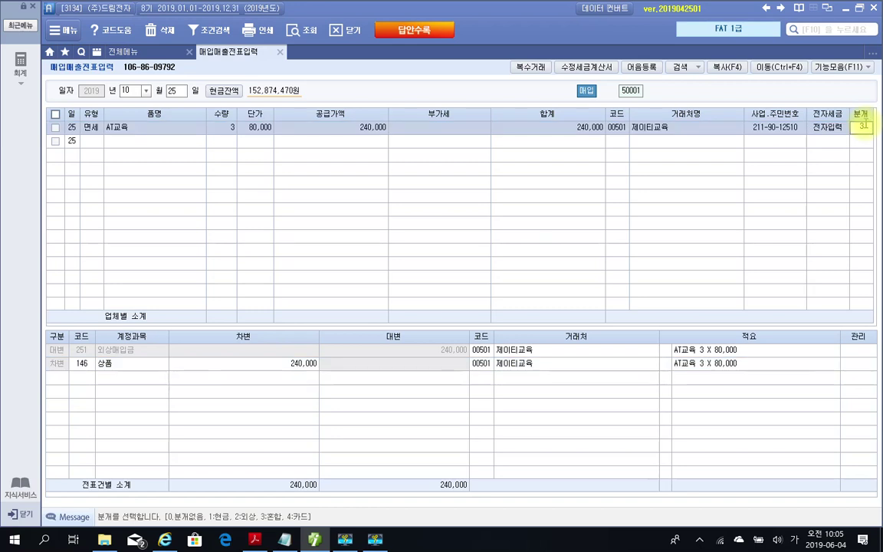
{"action": "type", "text": "3"}
{"action": "key", "text": "Return"}
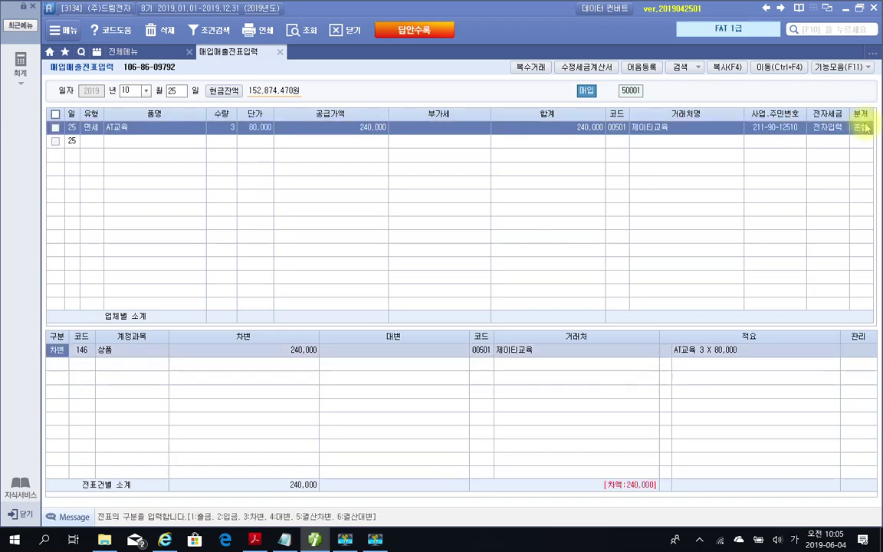
Step: Change the account of the AT교육 voucher's debit line to 825 교육훈련비
{"action": "left_click", "coordinate": [86, 353]}
{"action": "type", "text": "교육"}
{"action": "key", "text": "Return"}
{"action": "key", "text": "Return"}
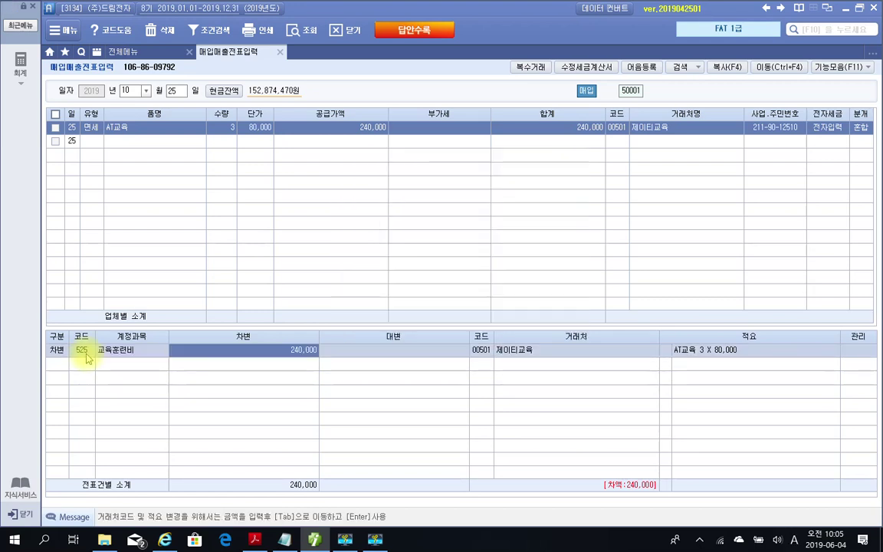
{"action": "left_click", "coordinate": [87, 354]}
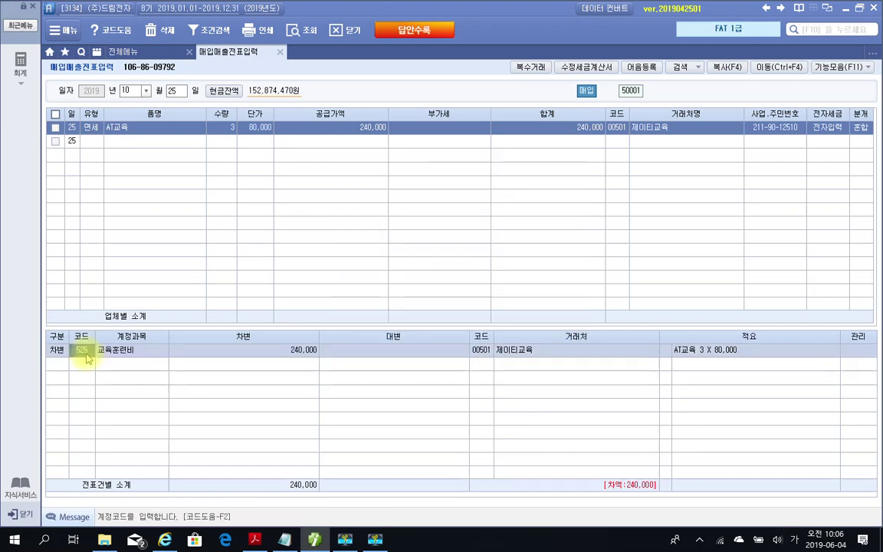
{"action": "type", "text": "825"}
{"action": "key", "text": "Return"}
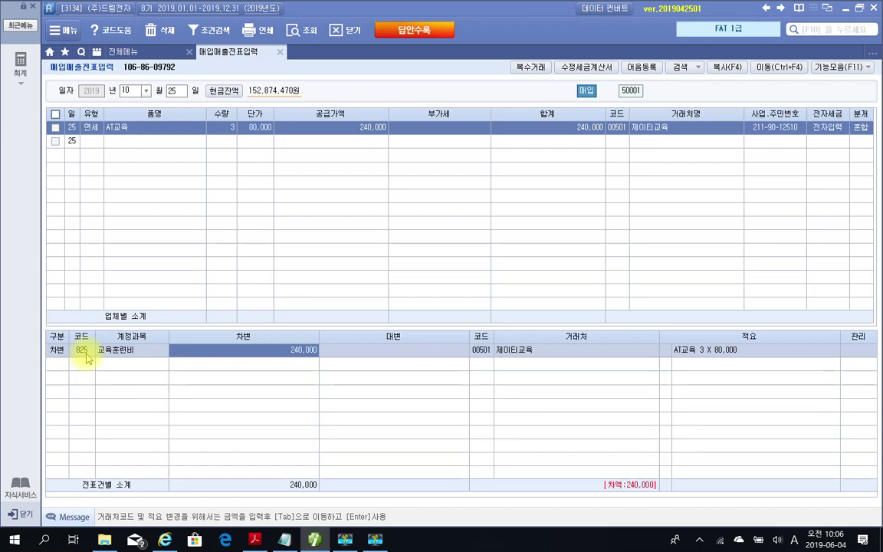
{"action": "key", "text": "Return"}
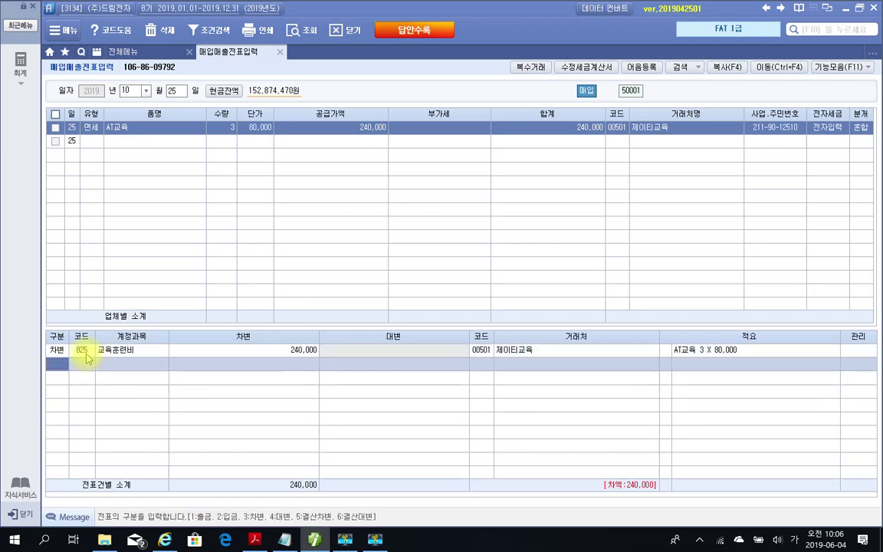
Step: Add a credit line to the AT교육 voucher for account 253 미지급금 with an amount of 240,000
{"action": "type", "text": "4"}
{"action": "key", "text": "Return"}
{"action": "type", "text": "253"}
{"action": "key", "text": "Return"}
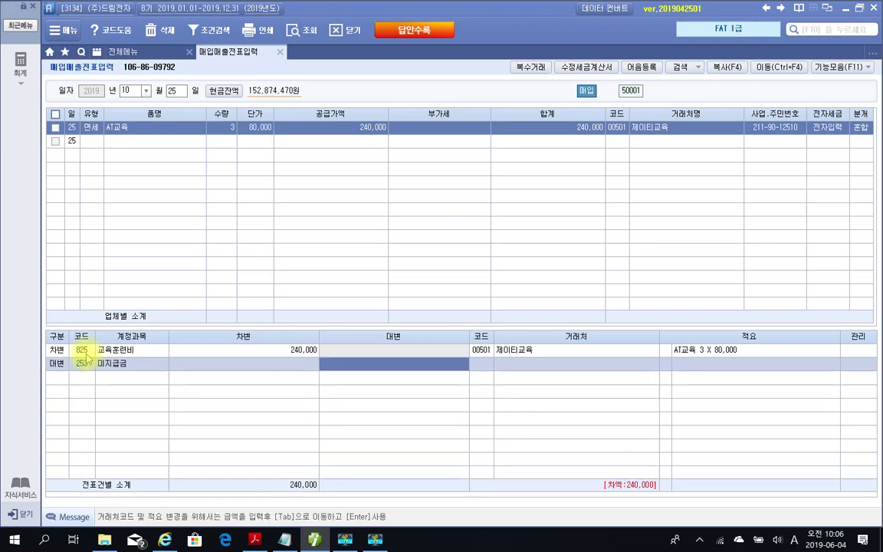
{"action": "type", "text": "240000"}
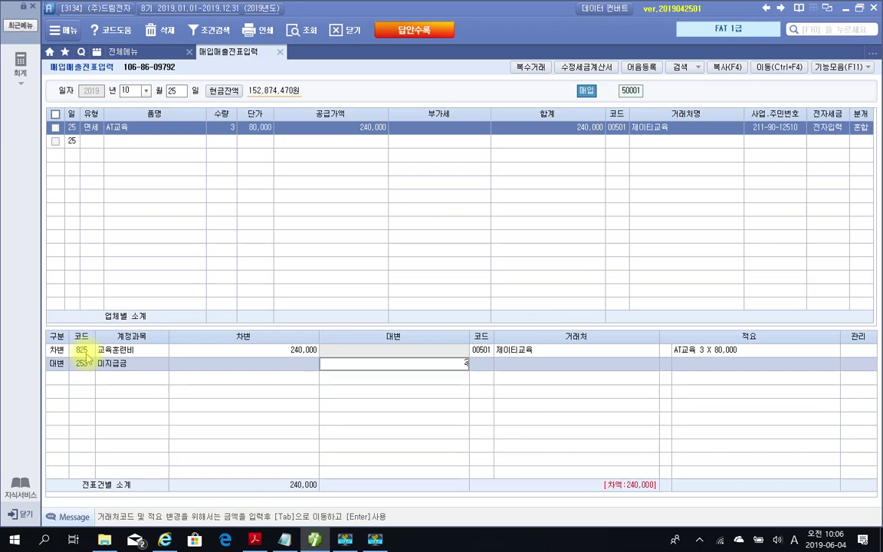
{"action": "key", "text": "Return"}
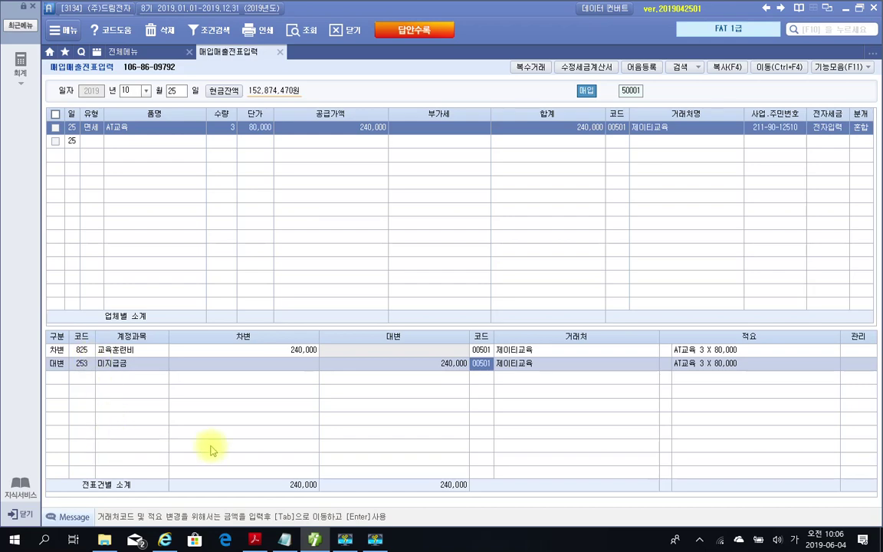
Step: In the exam PDF, read problem 6 매입거래, including its electronic tax invoice, bank transaction details and instructions
{"action": "left_click", "coordinate": [254, 540]}
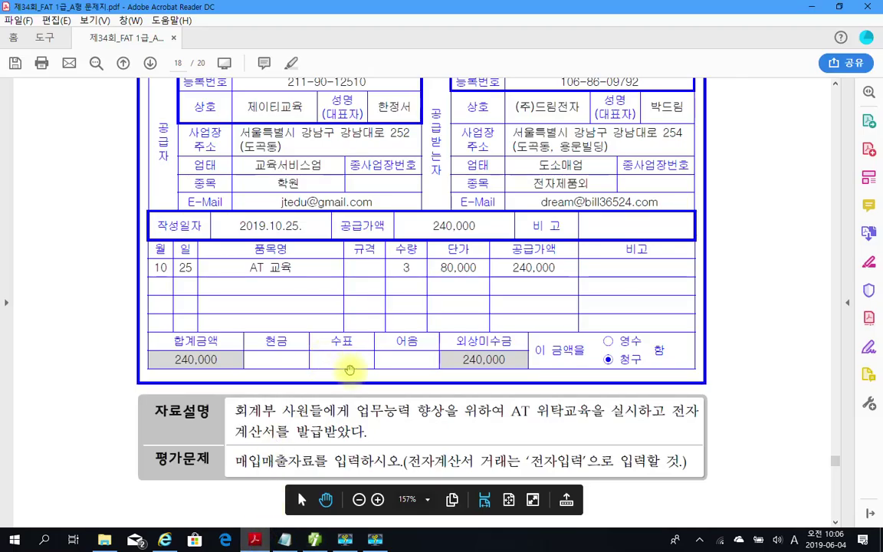
{"action": "scroll", "coordinate": [350, 365], "scroll_direction": "down", "scroll_amount": 5}
{"action": "scroll", "coordinate": [350, 366], "scroll_direction": "down", "scroll_amount": 10}
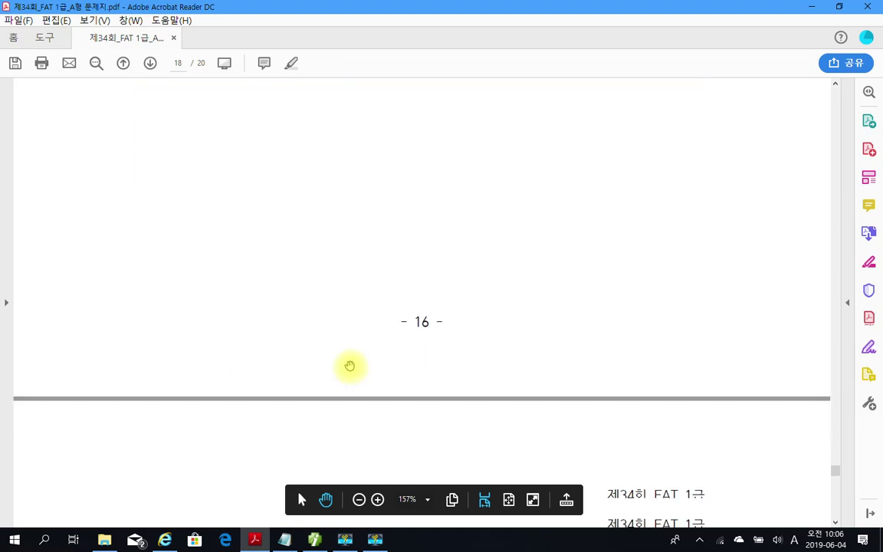
{"action": "scroll", "coordinate": [350, 365], "scroll_direction": "down", "scroll_amount": 1}
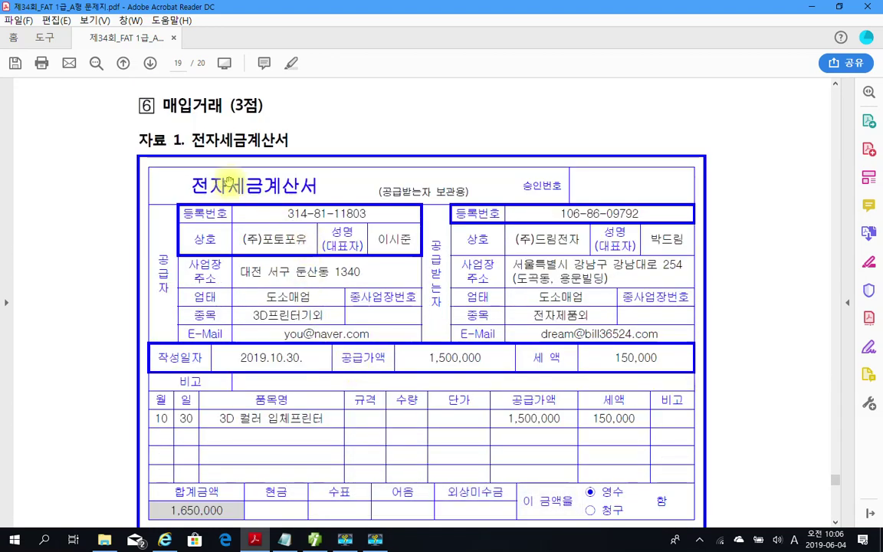
{"action": "scroll", "coordinate": [292, 282], "scroll_direction": "down", "scroll_amount": 2}
{"action": "scroll", "coordinate": [292, 282], "scroll_direction": "down", "scroll_amount": 1}
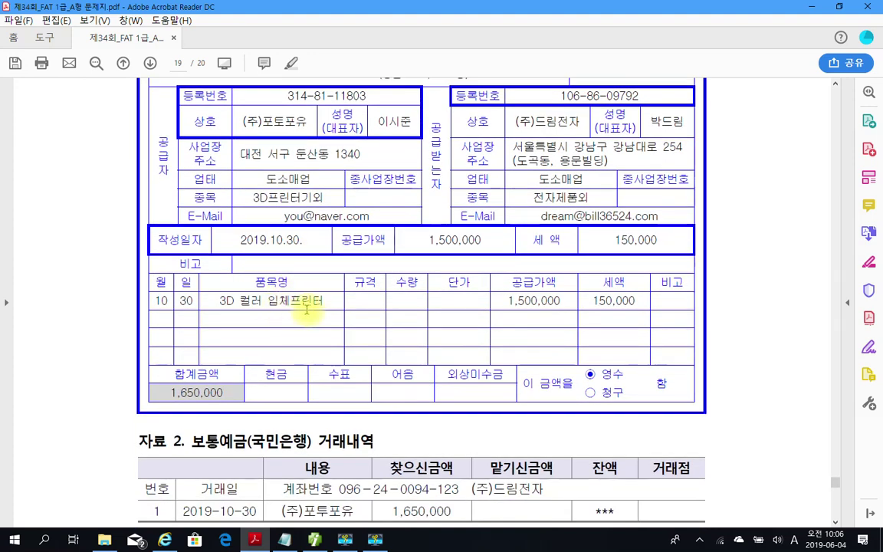
{"action": "scroll", "coordinate": [338, 322], "scroll_direction": "down", "scroll_amount": 3}
{"action": "scroll", "coordinate": [339, 327], "scroll_direction": "down", "scroll_amount": 3}
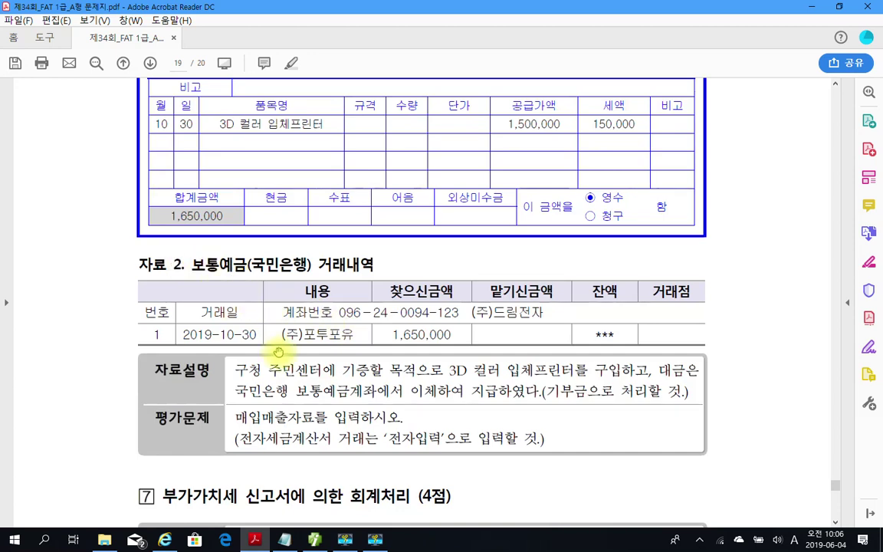
{"action": "scroll", "coordinate": [250, 317], "scroll_direction": "down", "scroll_amount": 2}
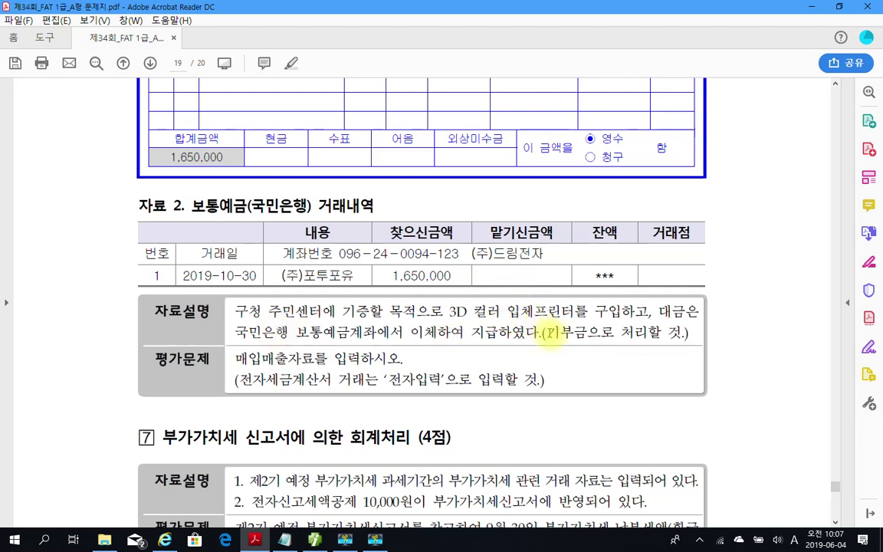
Step: Highlight the word 기부금 in problem 6's 자료설명 text
{"action": "left_click_drag", "start_coordinate": [546, 332], "coordinate": [587, 332]}
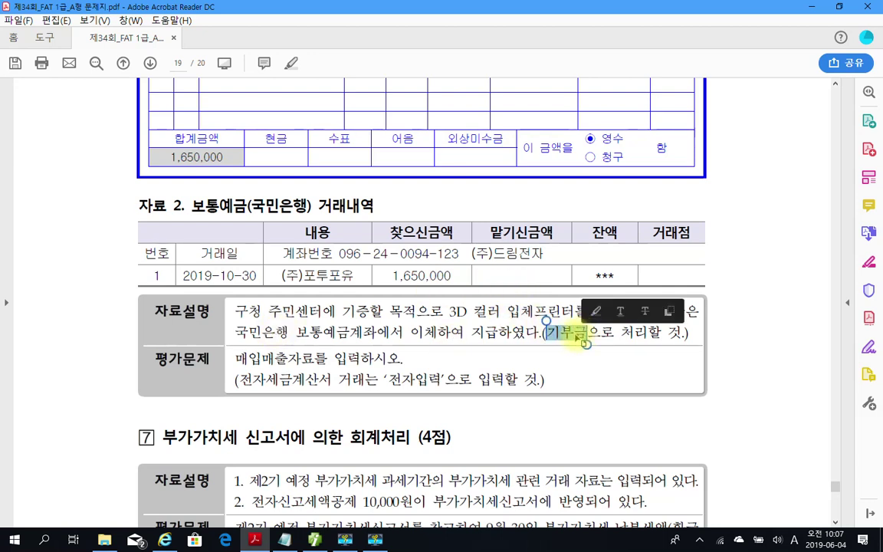
{"action": "right_click", "coordinate": [578, 335]}
{"action": "left_click", "coordinate": [598, 372]}
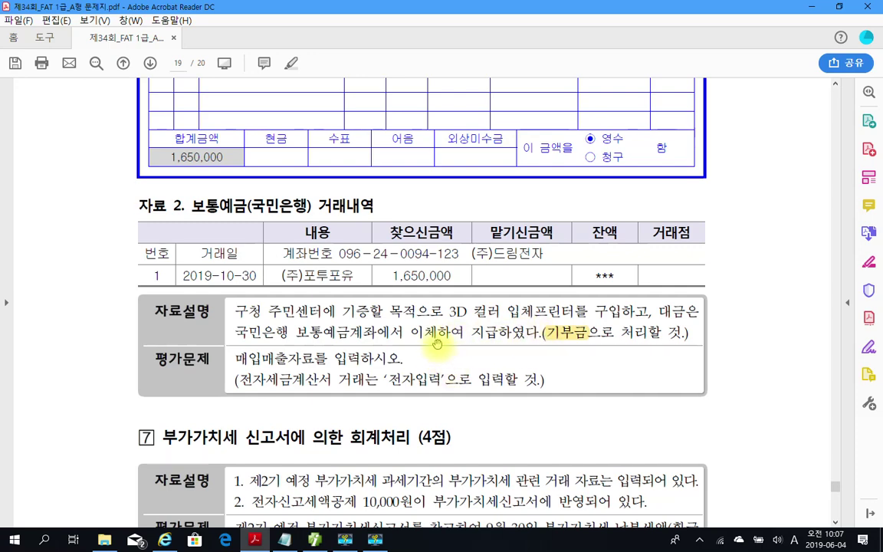
Step: Switch from the exam PDF to the accounting program and set the 3D 컬러 입체프린터 purchase's type to 54 불공 with reason 2 사업과 관련 없는 지출
{"action": "scroll", "coordinate": [345, 337], "scroll_direction": "up", "scroll_amount": 5}
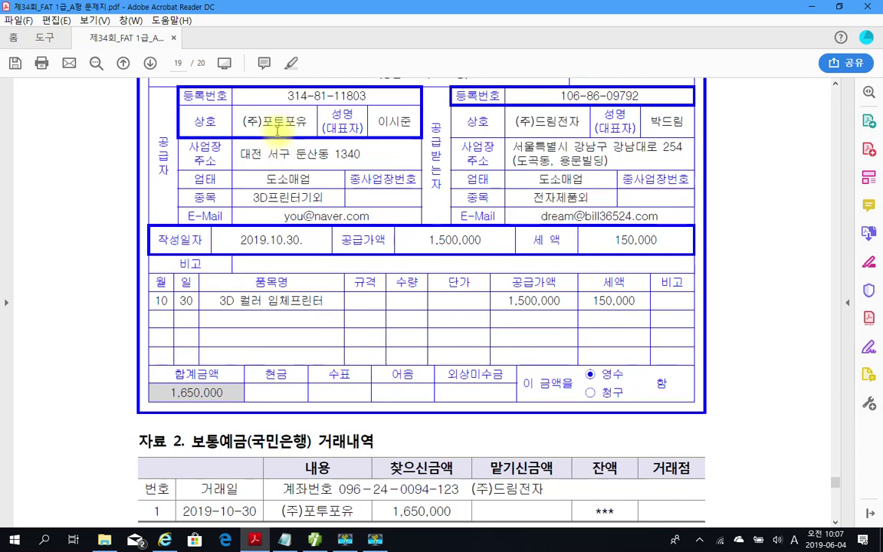
{"action": "scroll", "coordinate": [402, 284], "scroll_direction": "down", "scroll_amount": 1}
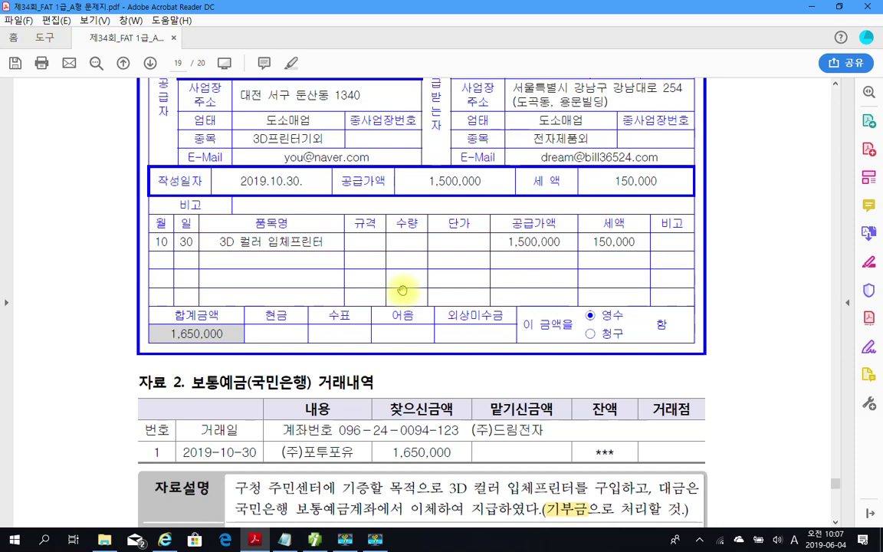
{"action": "scroll", "coordinate": [365, 294], "scroll_direction": "down", "scroll_amount": 1}
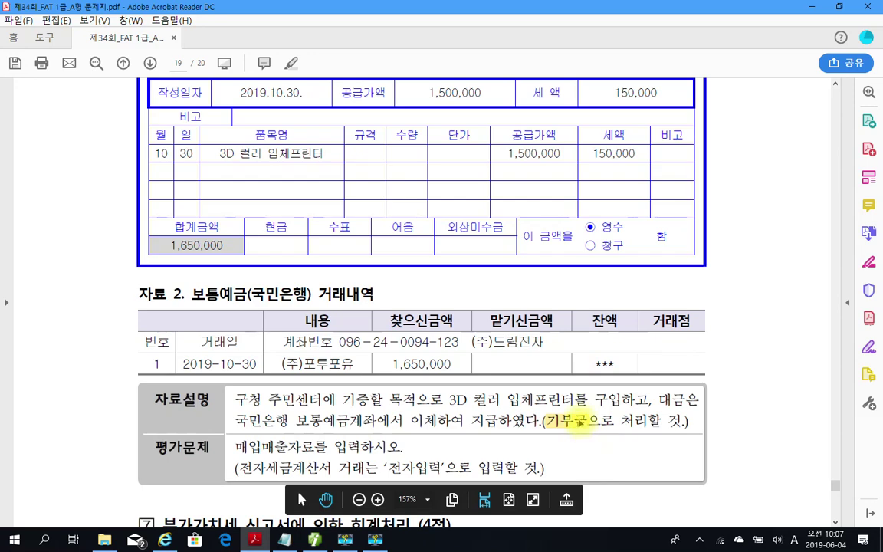
{"action": "scroll", "coordinate": [617, 270], "scroll_direction": "up", "scroll_amount": 2}
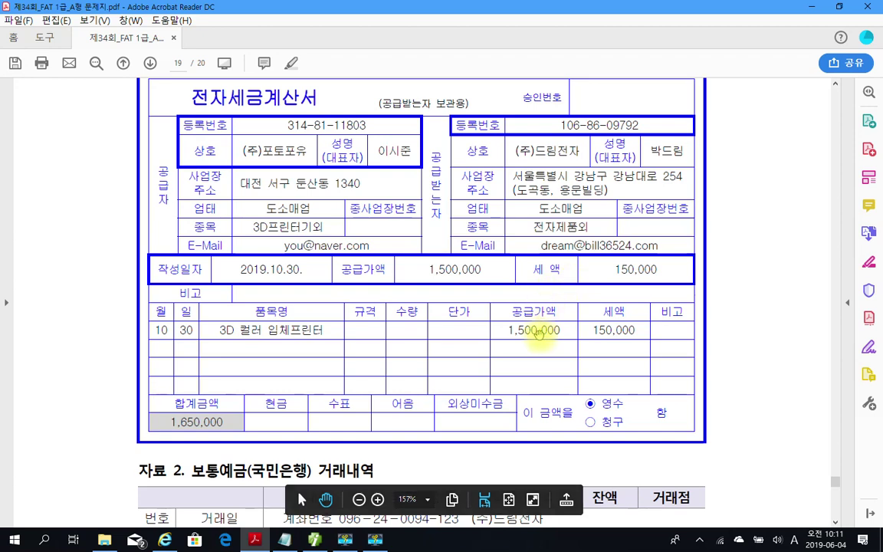
{"action": "scroll", "coordinate": [538, 330], "scroll_direction": "down", "scroll_amount": 1}
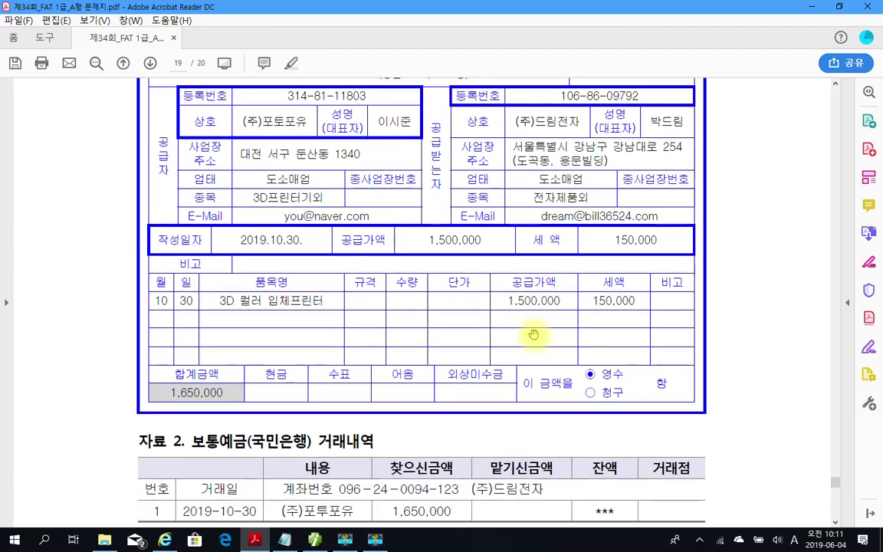
{"action": "left_click", "coordinate": [322, 541]}
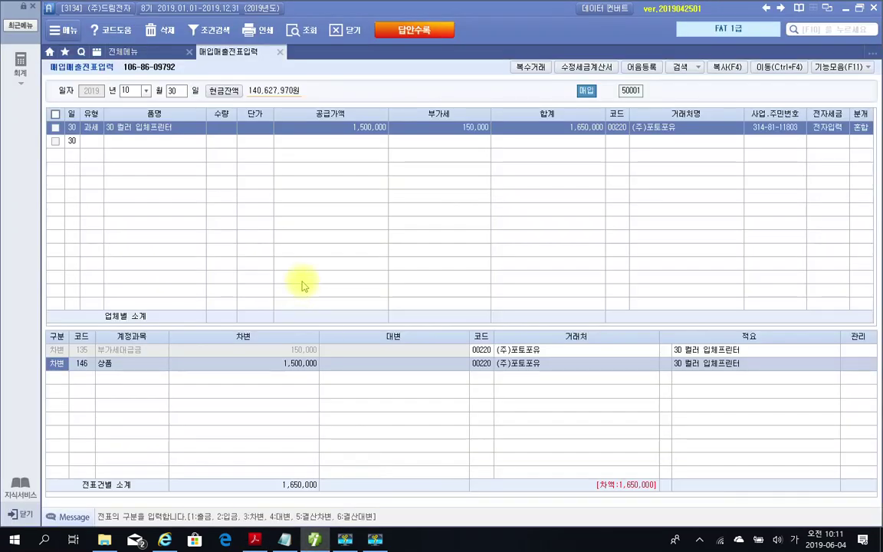
{"action": "left_click", "coordinate": [96, 132]}
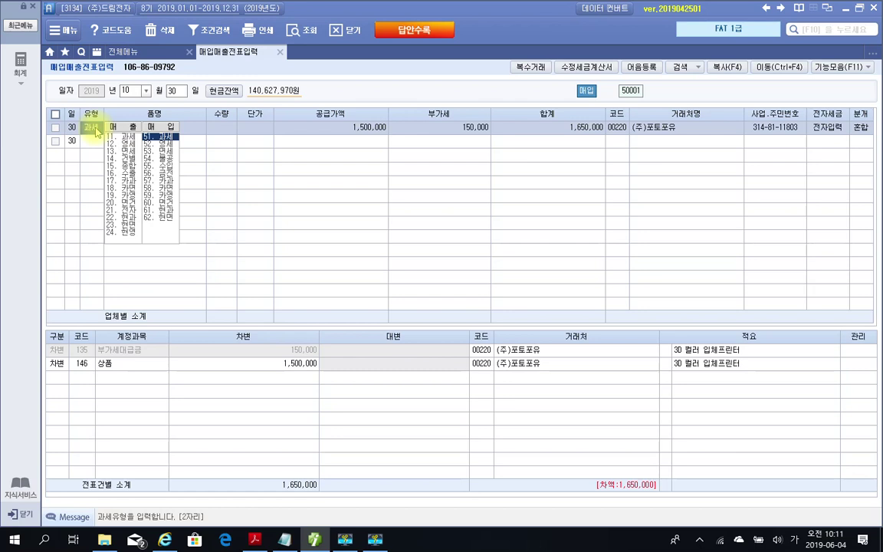
{"action": "type", "text": "54"}
{"action": "key", "text": "Return"}
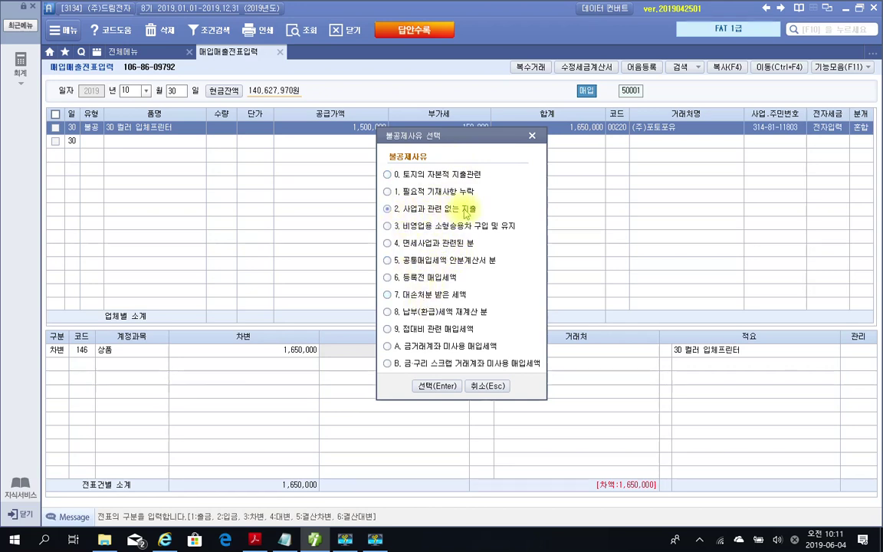
{"action": "left_click", "coordinate": [430, 386]}
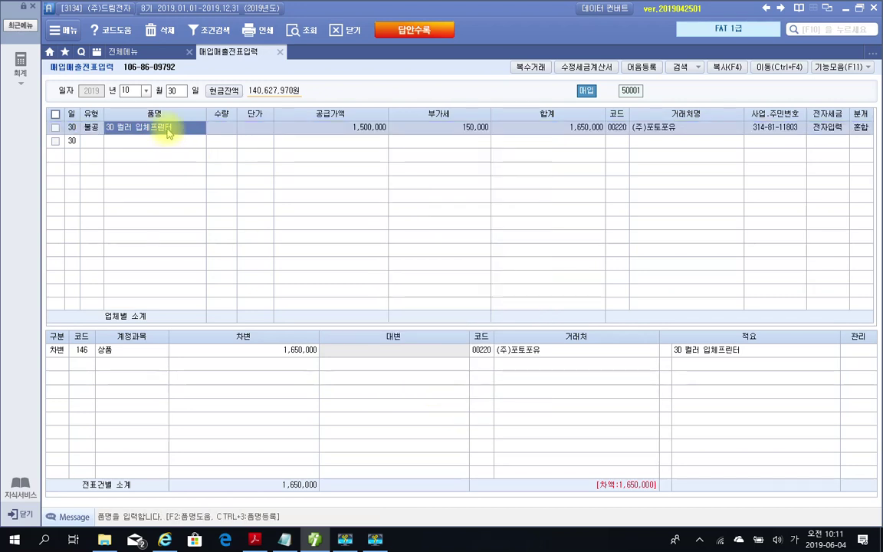
Step: Confirm 혼합 as the journal type of the 3D 컬러 입체프린터 purchase
{"action": "left_click", "coordinate": [218, 132]}
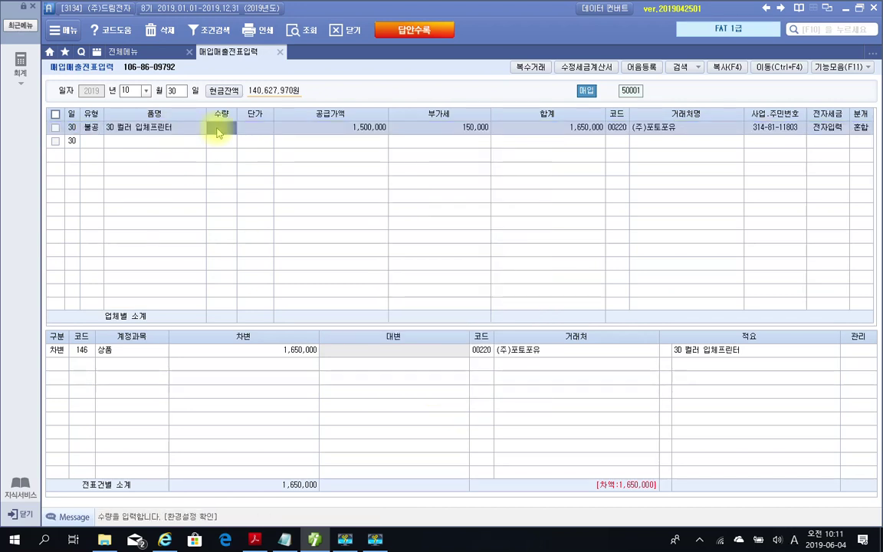
{"action": "left_click", "coordinate": [339, 135]}
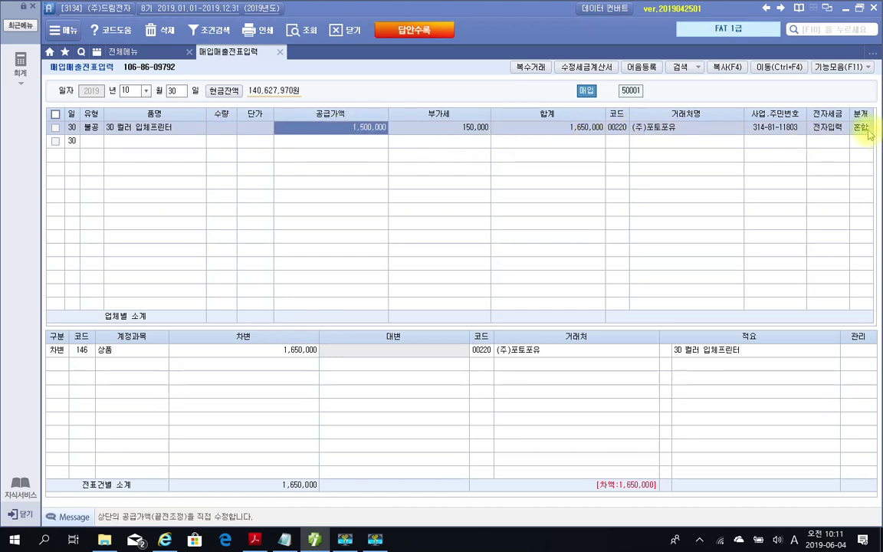
{"action": "left_click", "coordinate": [866, 130]}
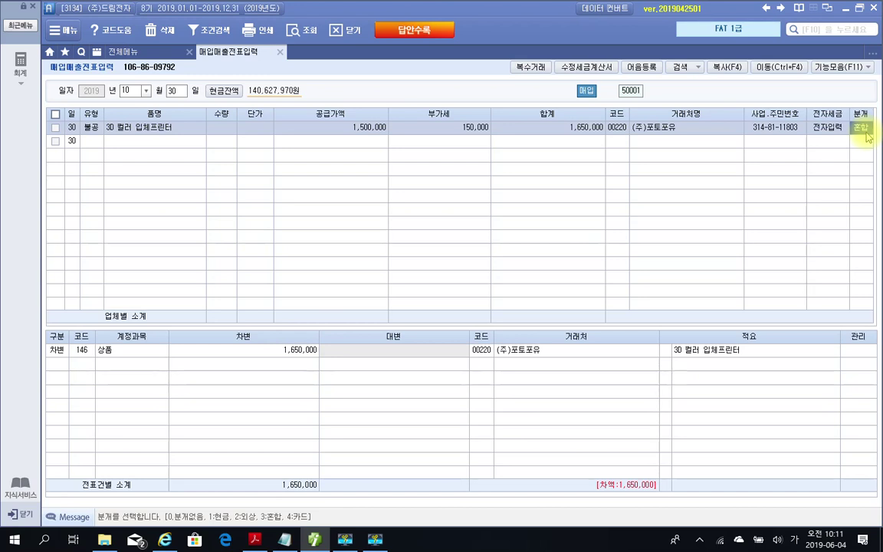
{"action": "key", "text": "Return"}
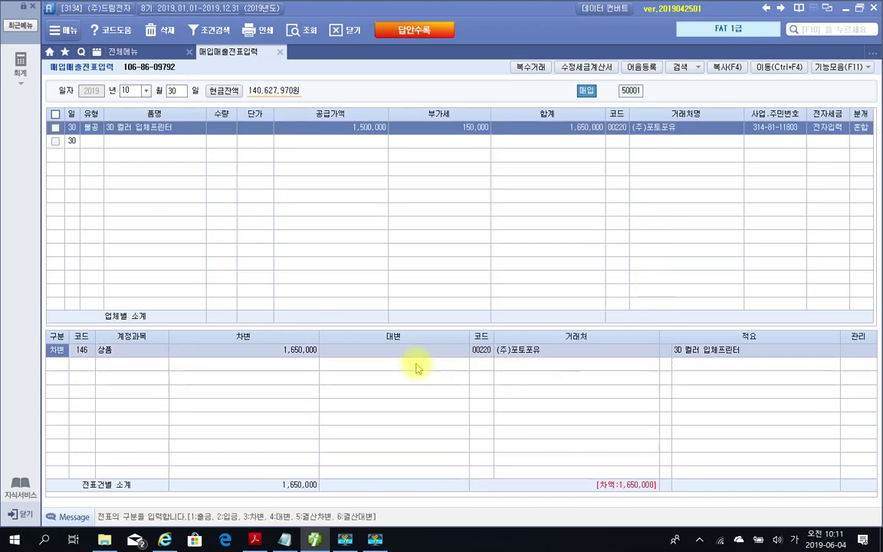
Step: Change the account of the 3D 컬러 입체프린터 voucher's debit line to 933 기부금
{"action": "left_click", "coordinate": [84, 353]}
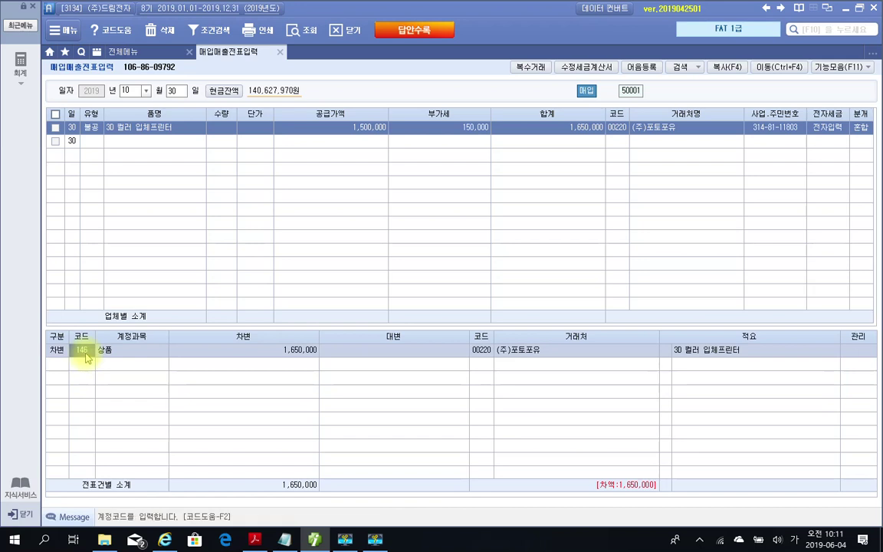
{"action": "left_click", "coordinate": [91, 354]}
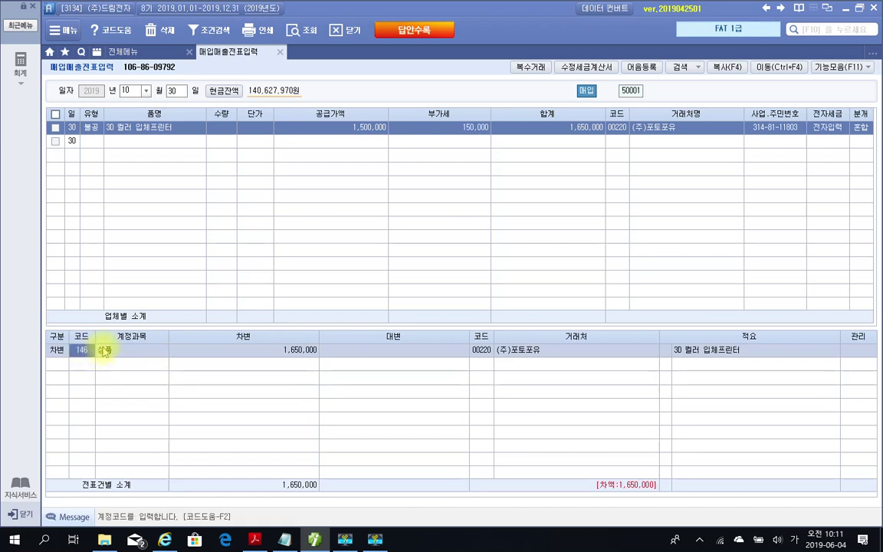
{"action": "key", "text": "BackSpace"}
{"action": "type", "text": "기부"}
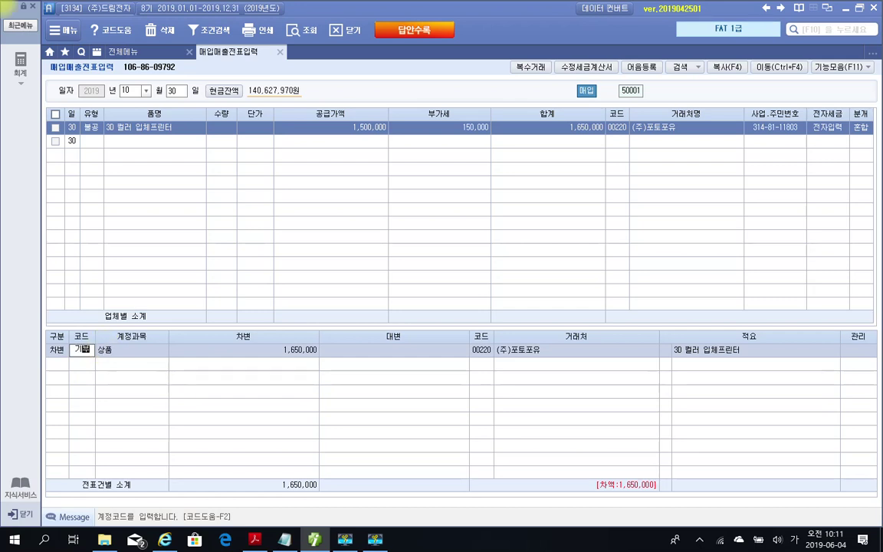
{"action": "key", "text": "Return"}
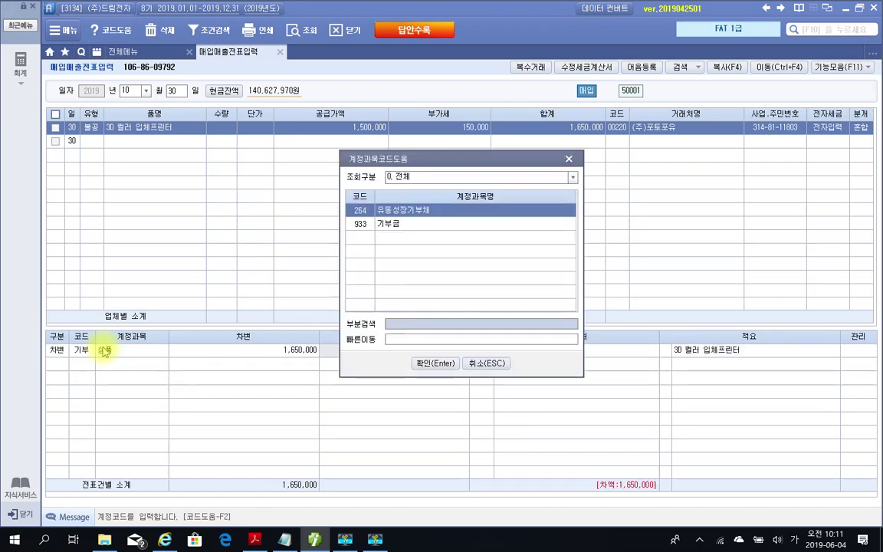
{"action": "key", "text": "Down"}
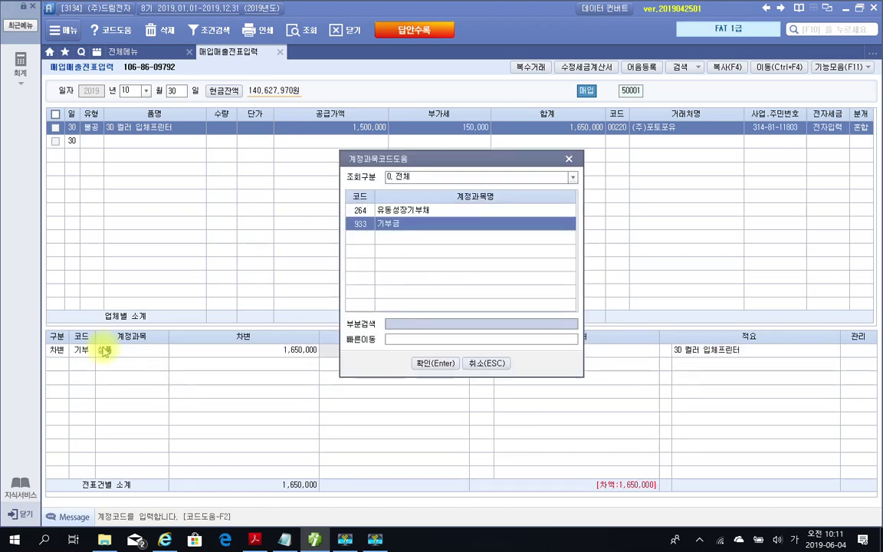
{"action": "key", "text": "Return"}
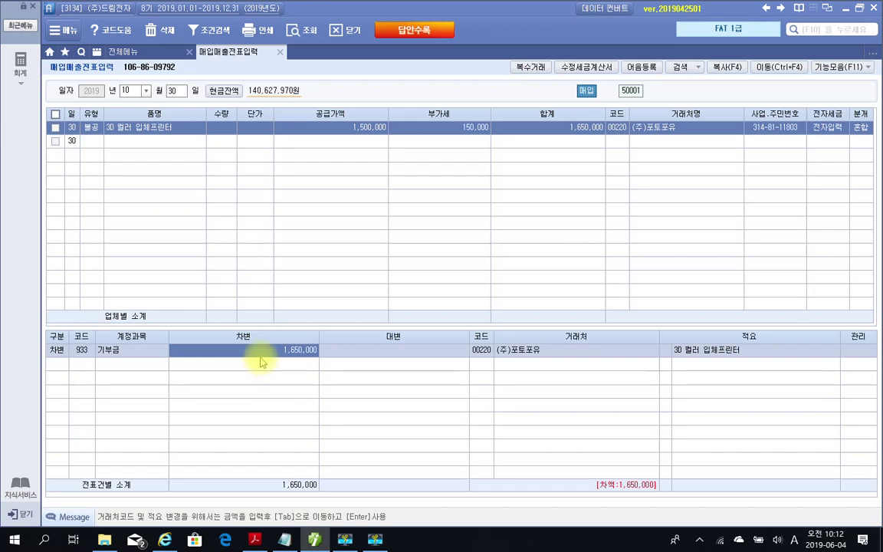
{"action": "left_click", "coordinate": [93, 356]}
{"action": "left_click", "coordinate": [220, 359]}
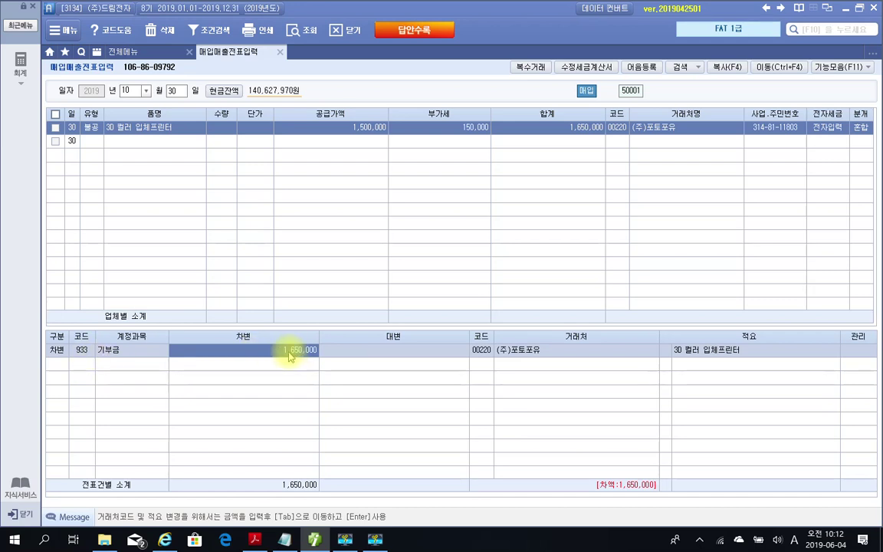
Step: Add a credit line to the 3D 컬러 입체프린터 voucher for account 103 보통예금 with an amount of 1,650,000
{"action": "left_click", "coordinate": [57, 366]}
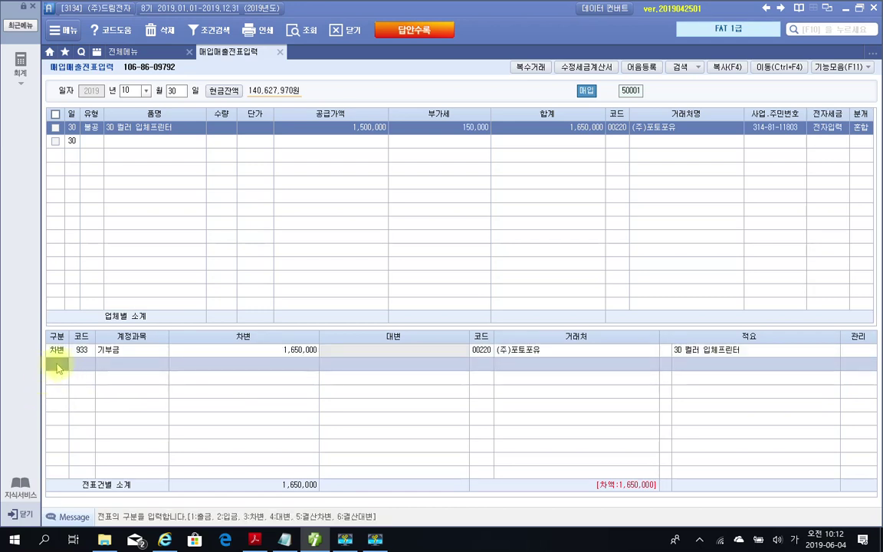
{"action": "type", "text": "4"}
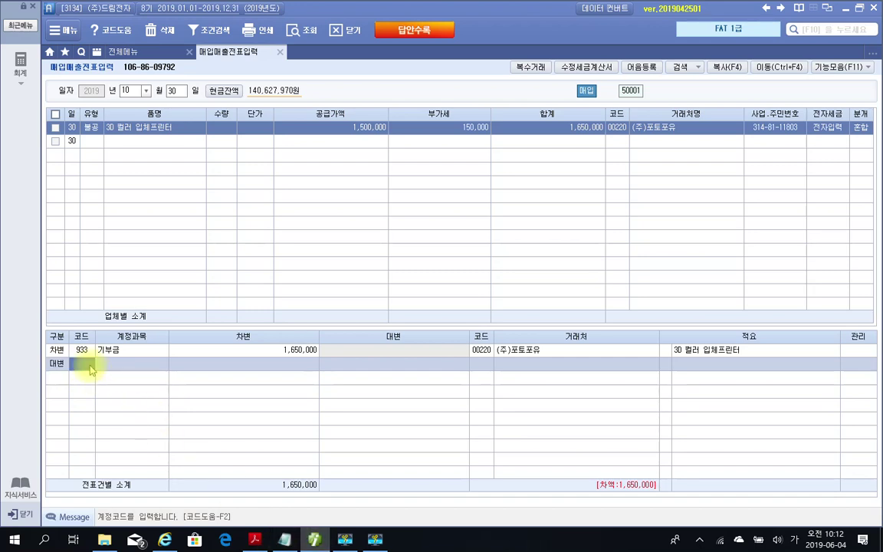
{"action": "type", "text": "103"}
{"action": "key", "text": "Return"}
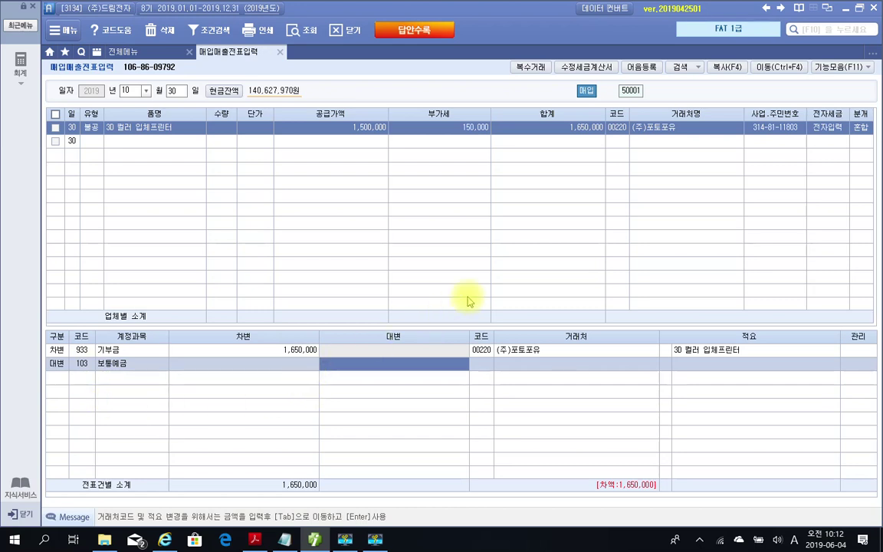
{"action": "type", "text": "1,650,000"}
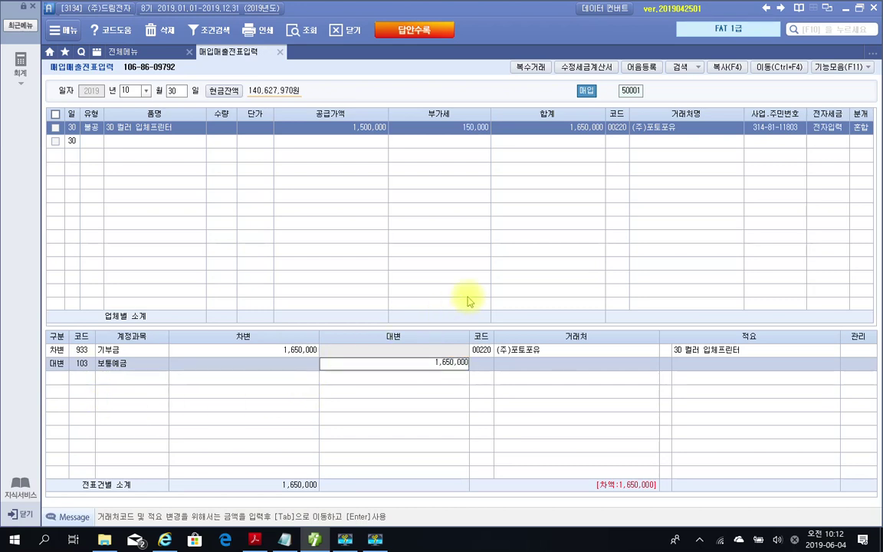
{"action": "key", "text": "Return"}
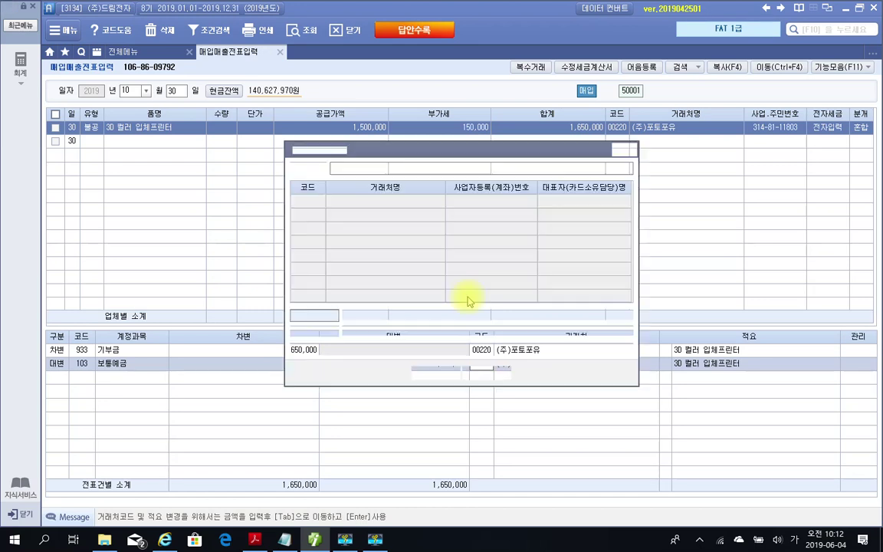
Step: Set the 거래처 of the 보통예금 credit line to 국민은행(보통)
{"action": "key", "text": "F2"}
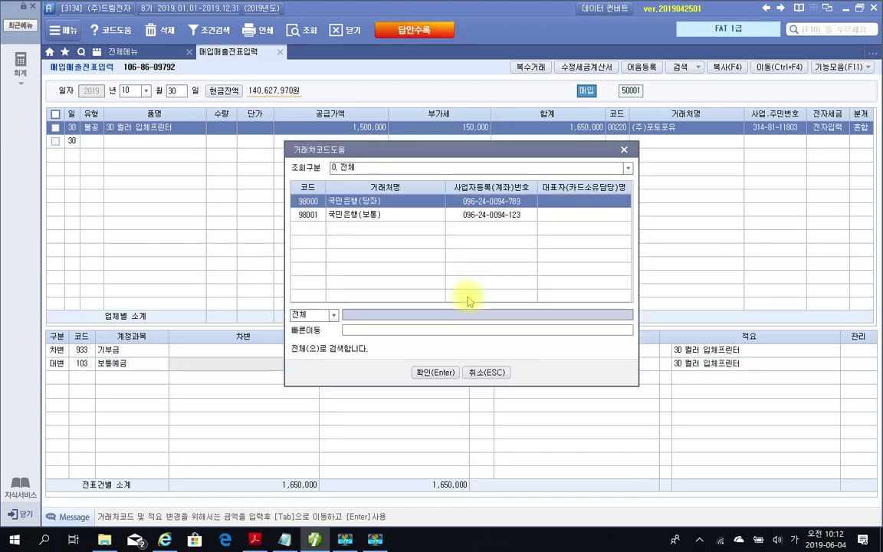
{"action": "left_click", "coordinate": [372, 221]}
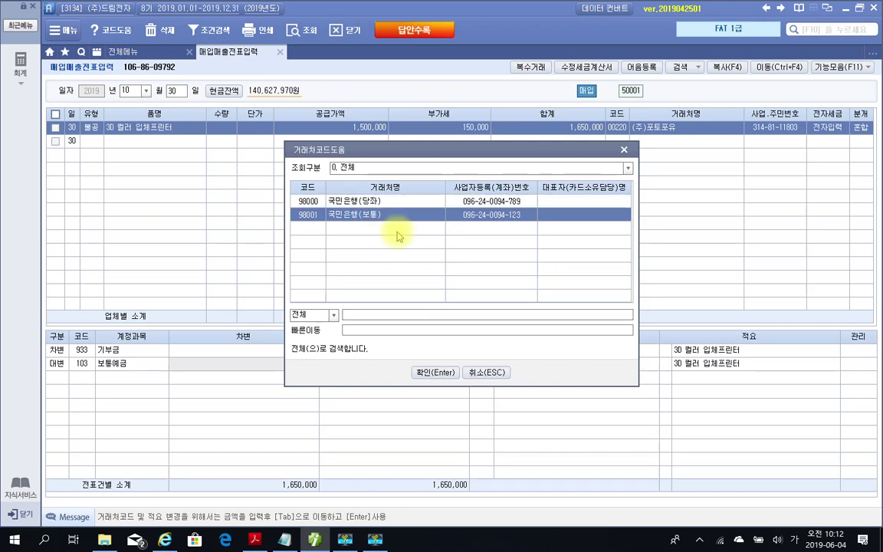
{"action": "left_click", "coordinate": [422, 374]}
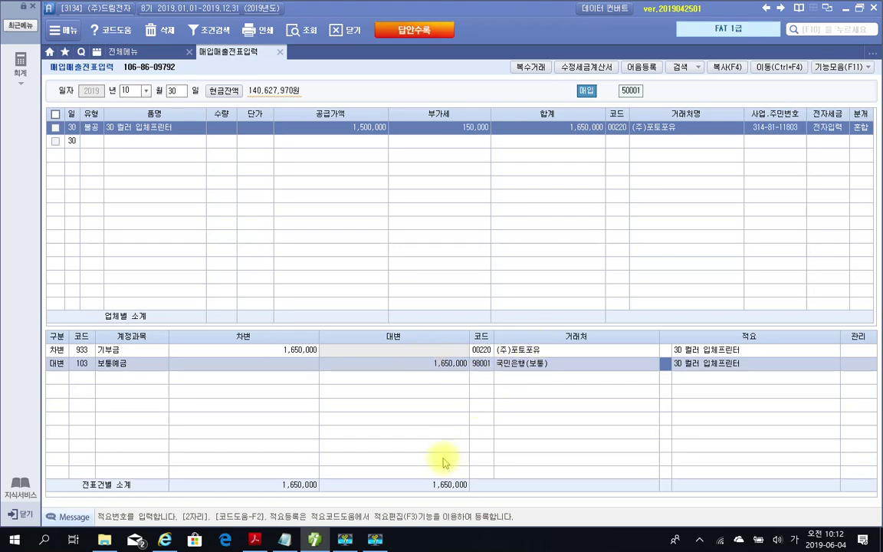
Step: Switch to the exam PDF, review problem 6 매입거래 with its bank details and instructions, and read the start of problem 7 부가가치세 신고서에 의한 회계처리
{"action": "left_click", "coordinate": [315, 539]}
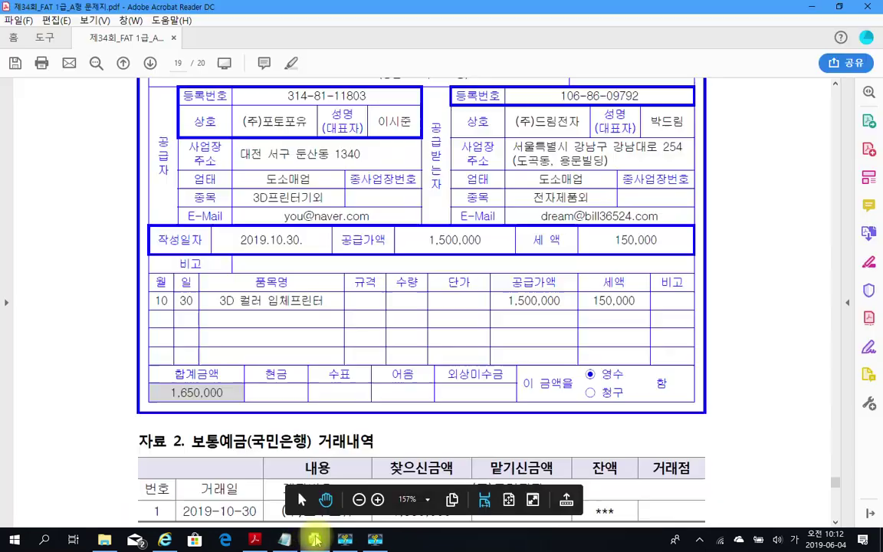
{"action": "scroll", "coordinate": [346, 317], "scroll_direction": "up", "scroll_amount": 5}
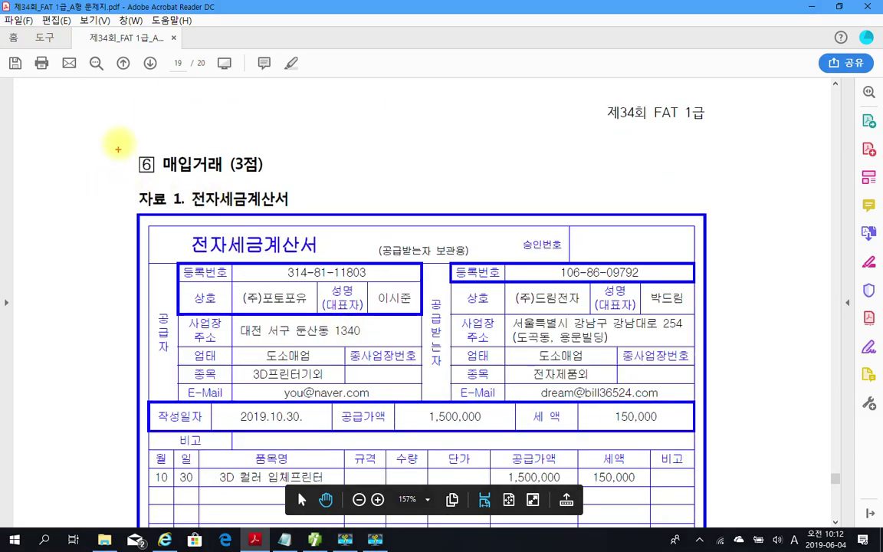
{"action": "left_click_drag", "start_coordinate": [118, 142], "coordinate": [309, 185]}
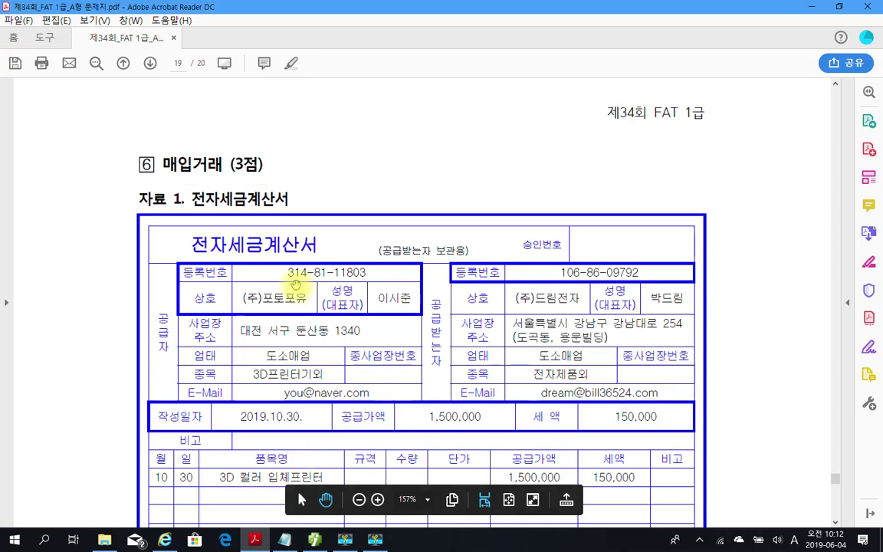
{"action": "scroll", "coordinate": [420, 302], "scroll_direction": "down", "scroll_amount": 6}
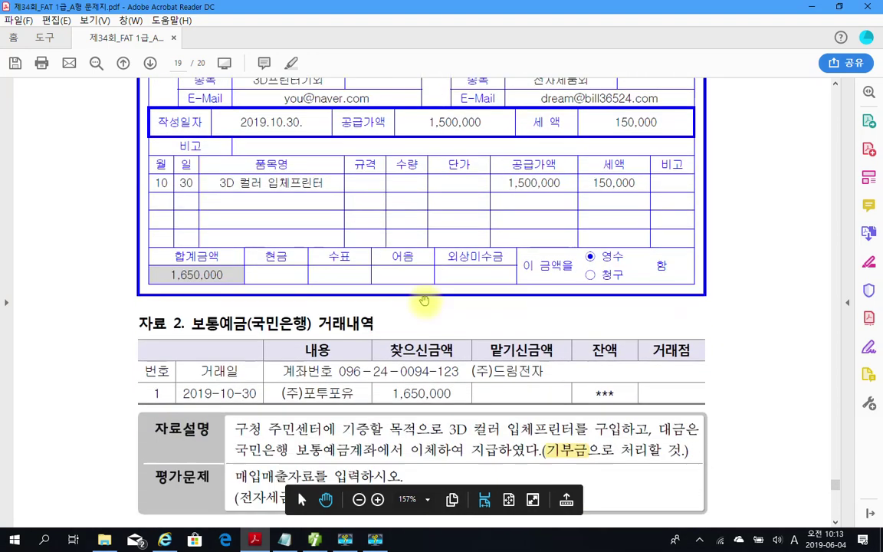
{"action": "scroll", "coordinate": [424, 301], "scroll_direction": "down", "scroll_amount": 2}
{"action": "scroll", "coordinate": [425, 302], "scroll_direction": "down", "scroll_amount": 1}
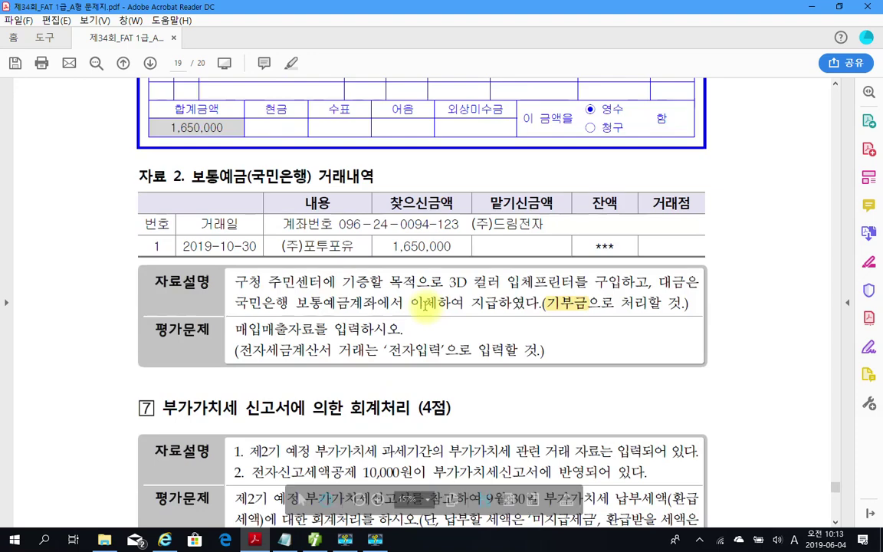
{"action": "scroll", "coordinate": [425, 302], "scroll_direction": "down", "scroll_amount": 1}
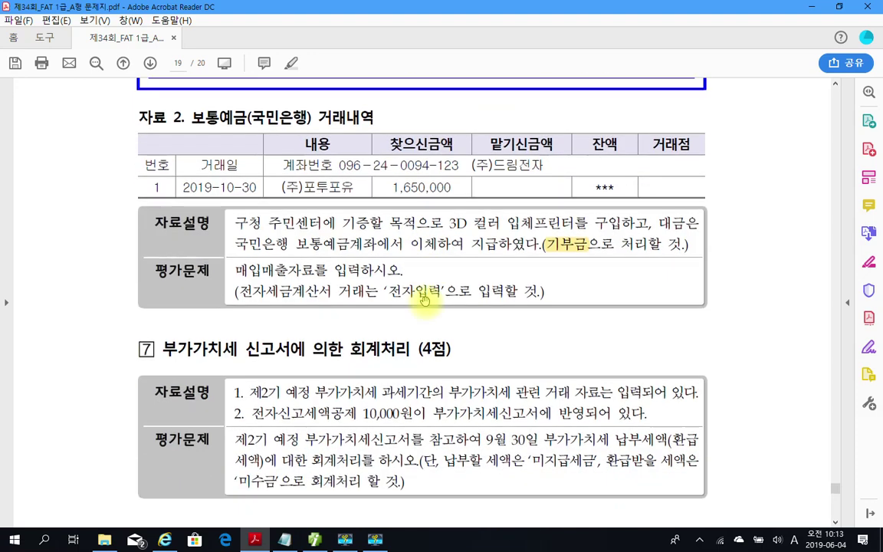
{"action": "scroll", "coordinate": [425, 300], "scroll_direction": "up", "scroll_amount": 1}
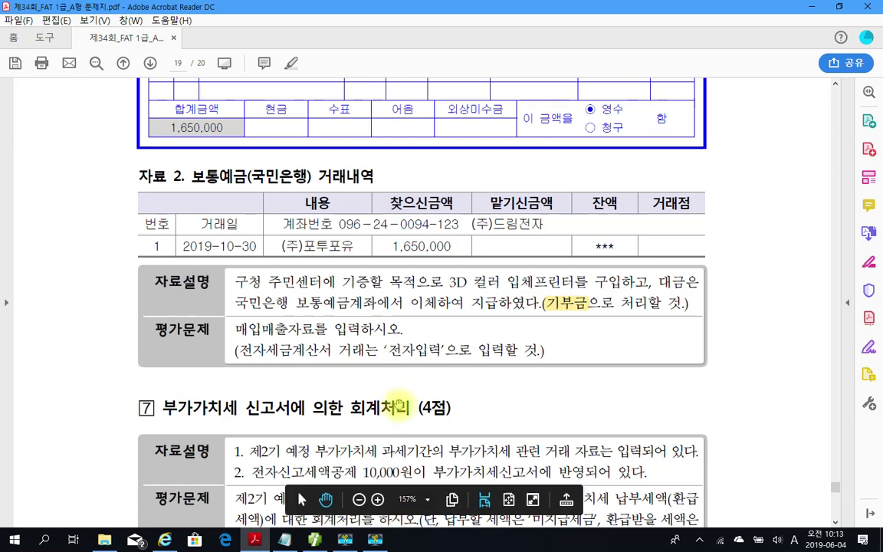
Step: Review problem 6's tax invoice and 국민은행 transaction details in the exam PDF, and compare them with the 3D 컬러 입체프린터 voucher in 더존 iPlus
{"action": "scroll", "coordinate": [358, 360], "scroll_direction": "up", "scroll_amount": 3}
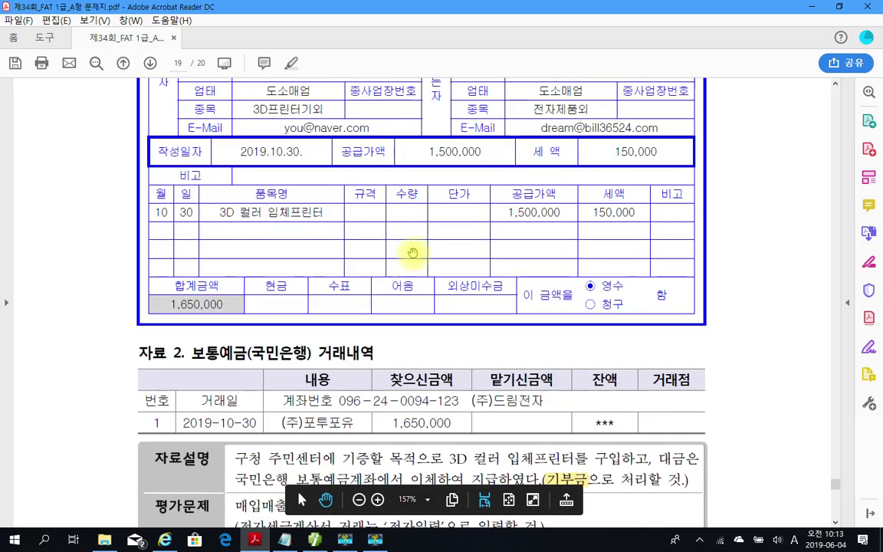
{"action": "scroll", "coordinate": [400, 352], "scroll_direction": "up", "scroll_amount": 2}
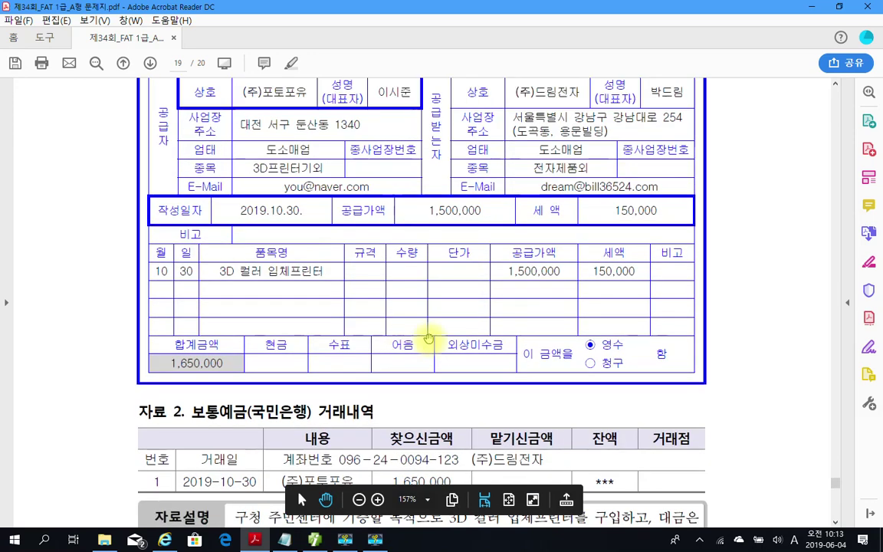
{"action": "scroll", "coordinate": [505, 327], "scroll_direction": "down", "scroll_amount": 1}
{"action": "scroll", "coordinate": [505, 327], "scroll_direction": "down", "scroll_amount": 1}
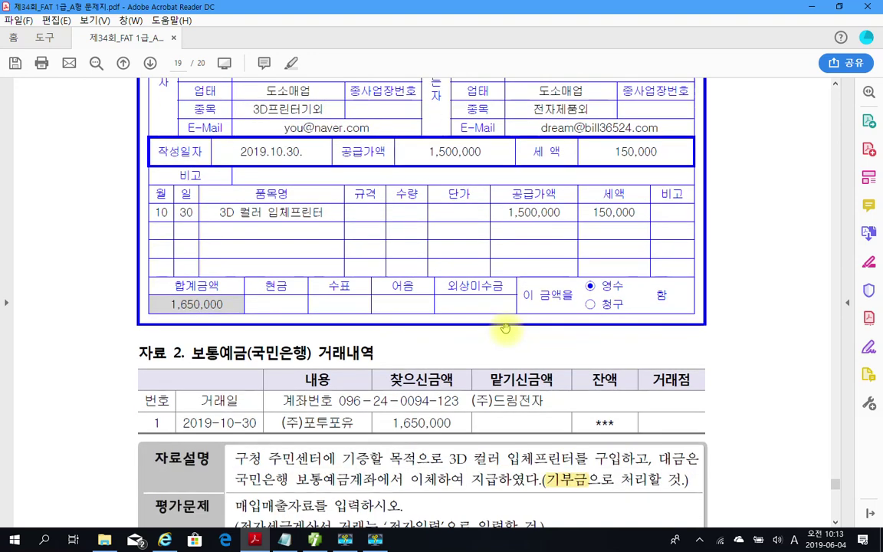
{"action": "scroll", "coordinate": [505, 328], "scroll_direction": "down", "scroll_amount": 3}
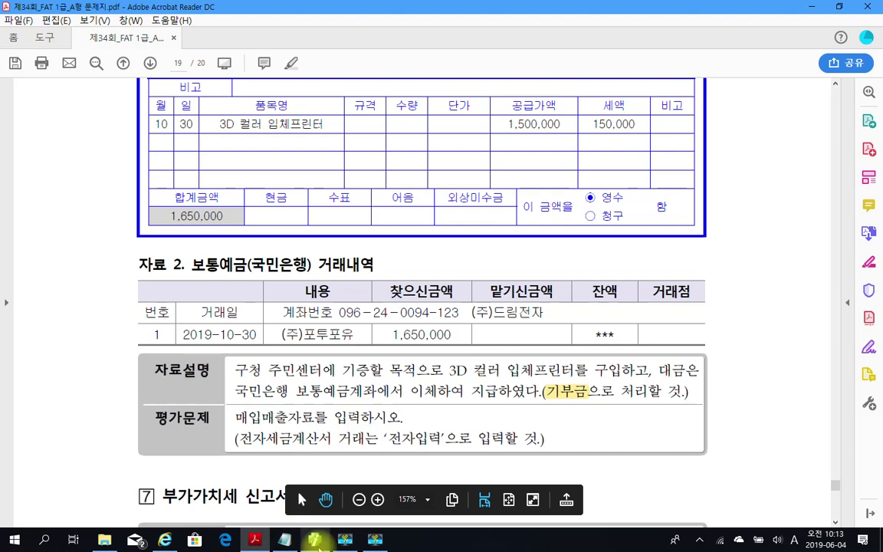
{"action": "left_click", "coordinate": [314, 540]}
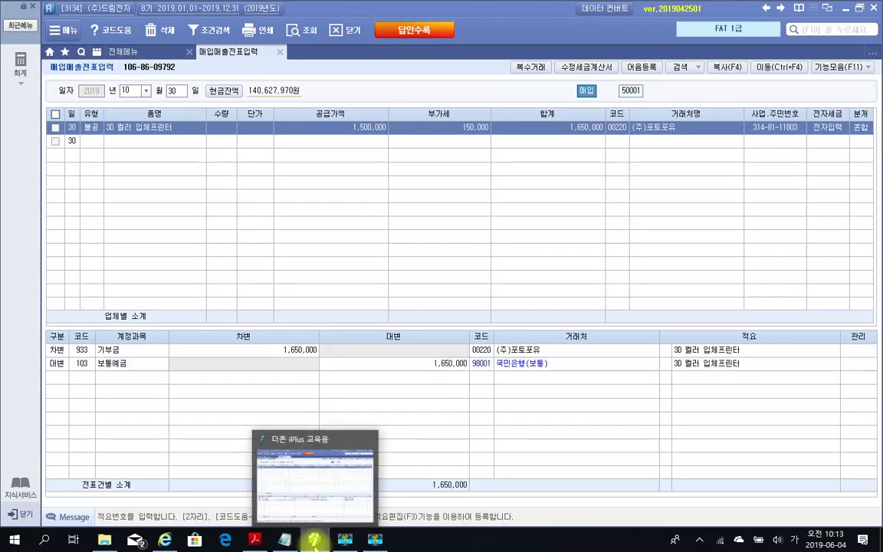
Step: Return to the exam PDF and read problem 7's VAT period, 전자신고세액공제 note, 9월 30일 entry date and the 미지급세금 or 미수금 instruction
{"action": "left_click", "coordinate": [254, 540]}
{"action": "scroll", "coordinate": [340, 441], "scroll_direction": "down", "scroll_amount": 5}
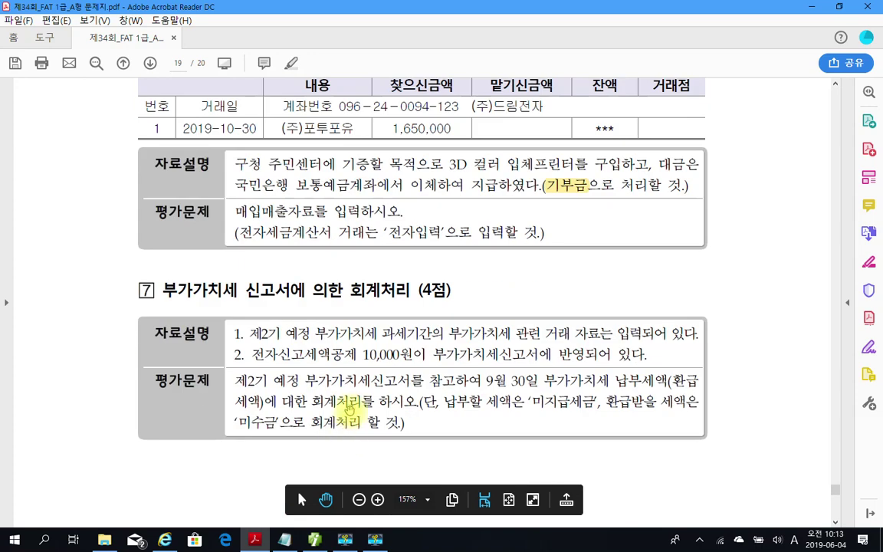
{"action": "scroll", "coordinate": [346, 399], "scroll_direction": "down", "scroll_amount": 1}
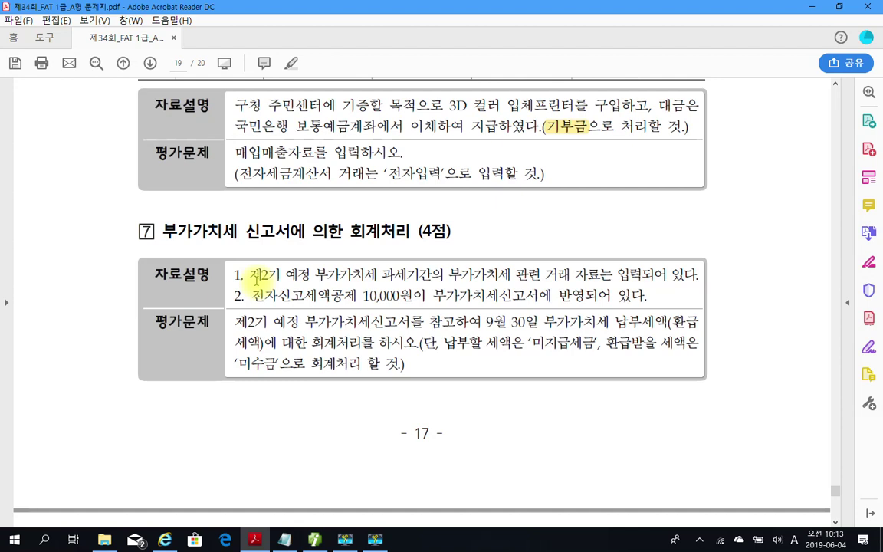
{"action": "mouse_move", "coordinate": [241, 282]}
{"action": "left_mouse_down"}
{"action": "mouse_move", "coordinate": [516, 310]}
{"action": "mouse_move", "coordinate": [692, 310]}
{"action": "left_mouse_up"}
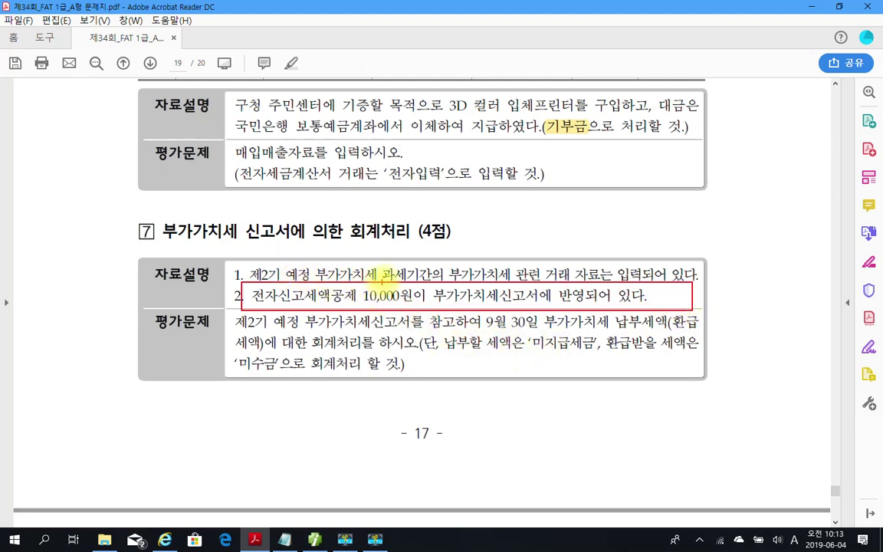
{"action": "mouse_move", "coordinate": [384, 281]}
{"action": "left_mouse_down"}
{"action": "mouse_move", "coordinate": [295, 281]}
{"action": "mouse_move", "coordinate": [280, 263]}
{"action": "mouse_move", "coordinate": [342, 256]}
{"action": "mouse_move", "coordinate": [385, 282]}
{"action": "left_mouse_up"}
{"action": "mouse_move", "coordinate": [519, 235]}
{"action": "left_mouse_down"}
{"action": "mouse_move", "coordinate": [511, 256]}
{"action": "mouse_move", "coordinate": [536, 238]}
{"action": "mouse_move", "coordinate": [525, 264]}
{"action": "mouse_move", "coordinate": [547, 239]}
{"action": "mouse_move", "coordinate": [554, 262]}
{"action": "mouse_move", "coordinate": [643, 241]}
{"action": "mouse_move", "coordinate": [631, 266]}
{"action": "left_mouse_up"}
{"action": "mouse_move", "coordinate": [671, 228]}
{"action": "left_mouse_down"}
{"action": "mouse_move", "coordinate": [639, 273]}
{"action": "mouse_move", "coordinate": [672, 259]}
{"action": "mouse_move", "coordinate": [670, 273]}
{"action": "mouse_move", "coordinate": [699, 253]}
{"action": "left_mouse_up"}
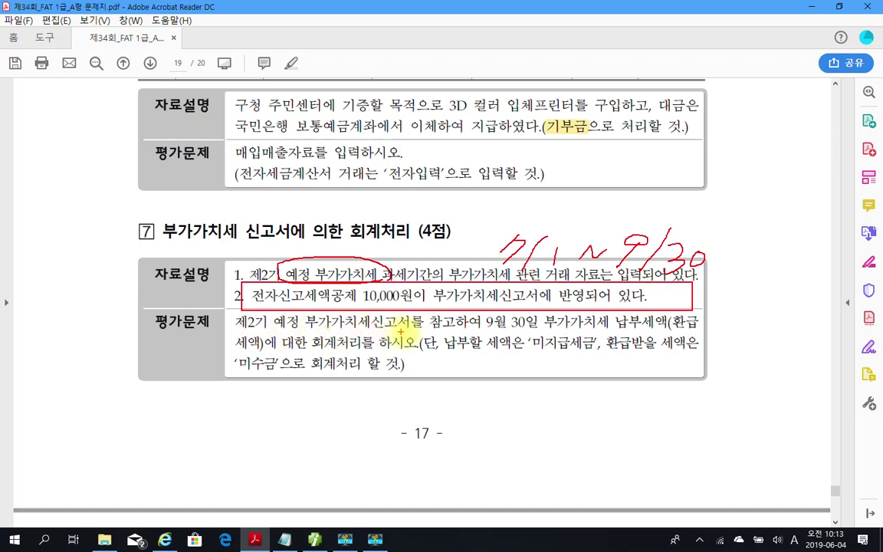
{"action": "left_click_drag", "start_coordinate": [485, 328], "coordinate": [537, 328]}
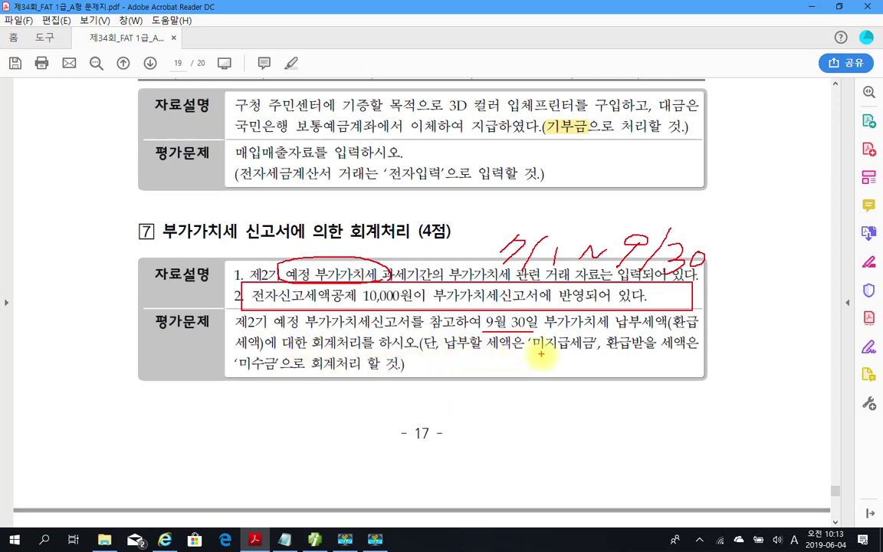
{"action": "left_click_drag", "start_coordinate": [533, 353], "coordinate": [606, 354]}
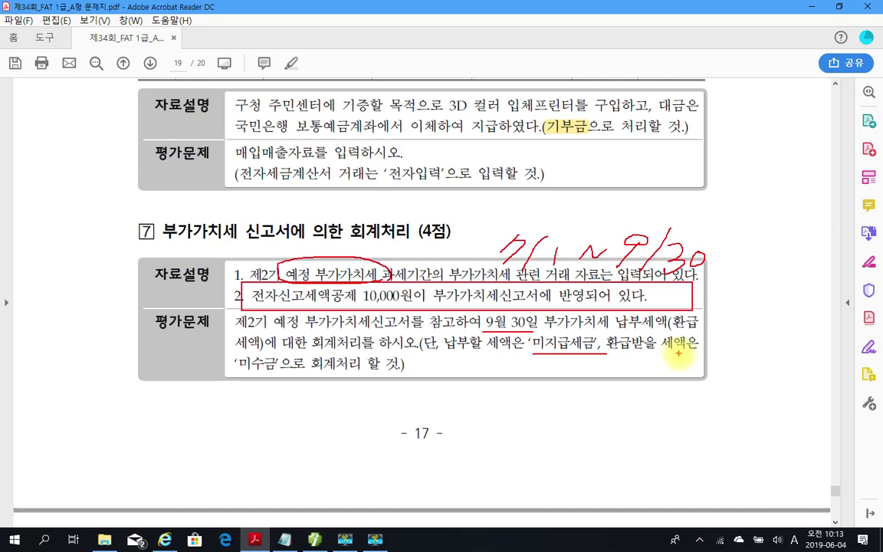
{"action": "left_click_drag", "start_coordinate": [222, 370], "coordinate": [299, 370]}
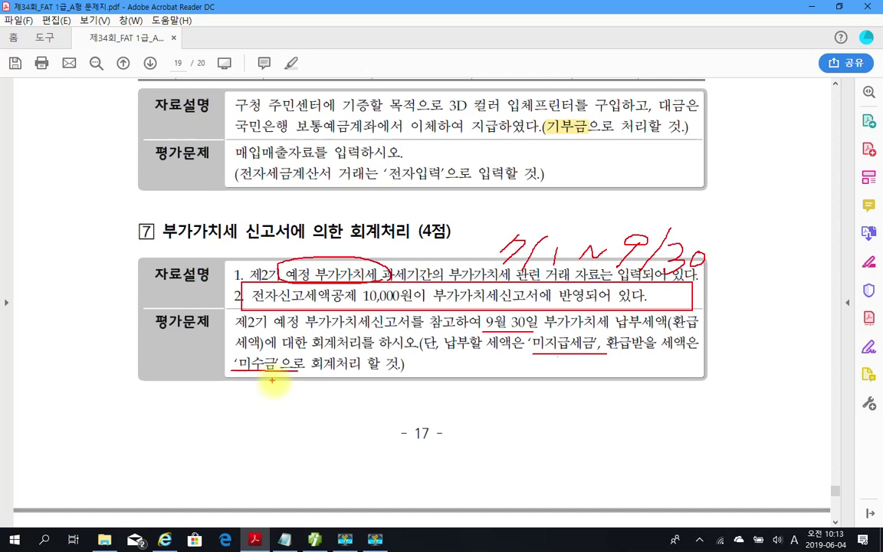
{"action": "key", "text": "Escape"}
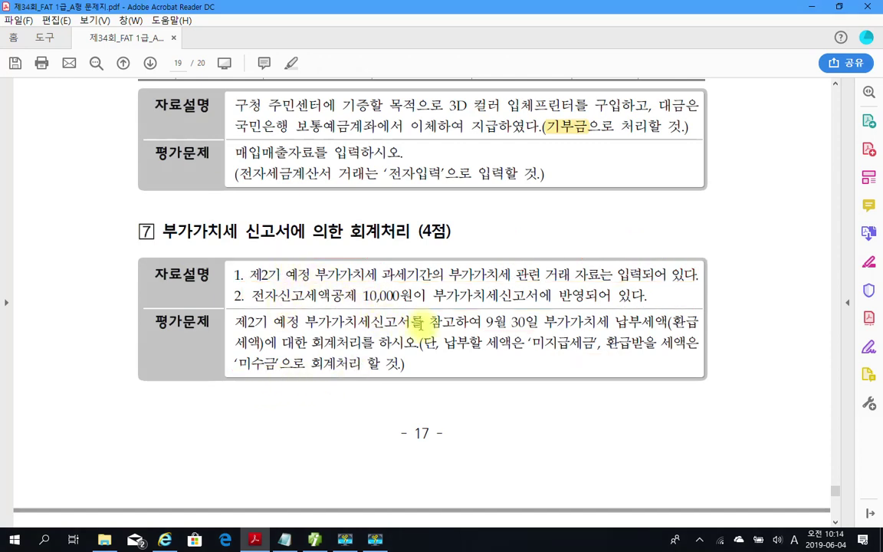
{"action": "scroll", "coordinate": [410, 321], "scroll_direction": "up", "scroll_amount": 2}
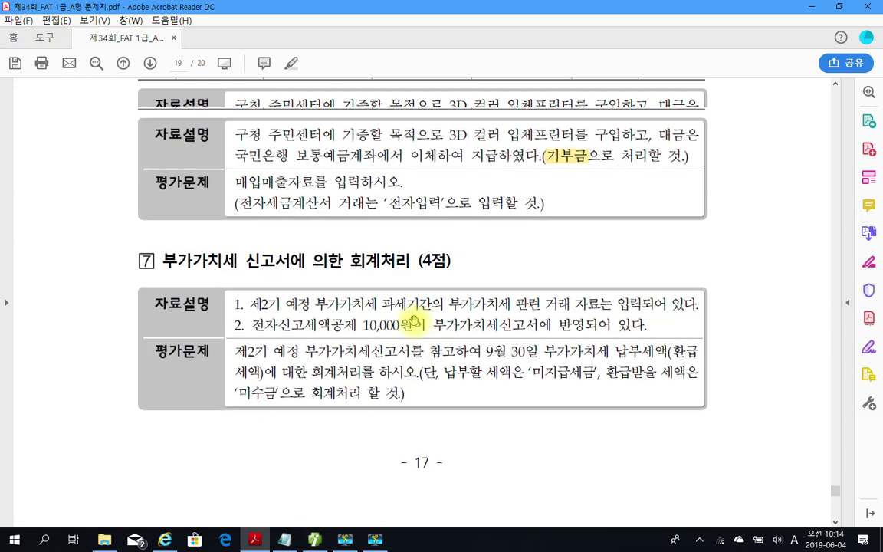
{"action": "scroll", "coordinate": [403, 350], "scroll_direction": "down", "scroll_amount": 1}
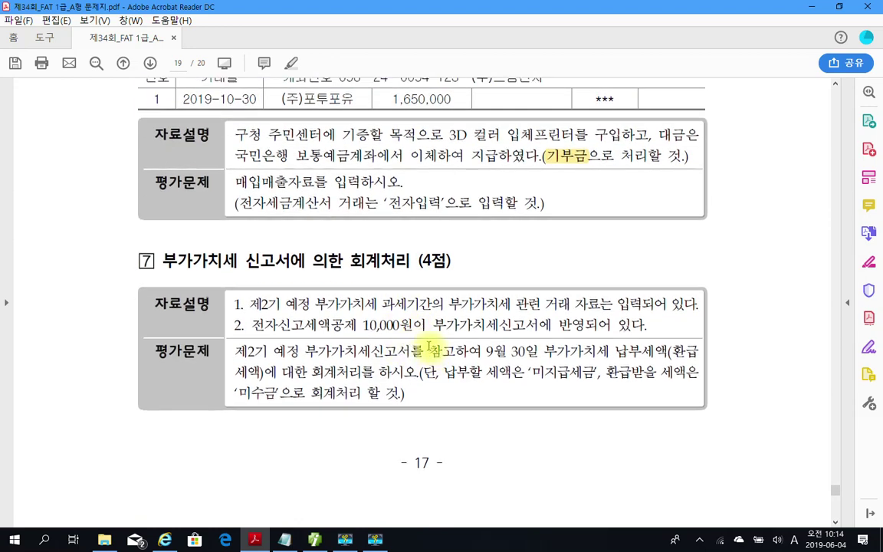
Step: Switch to 더존 iPlus and open 회사등록 to check the company's 사업장세무서
{"action": "left_click", "coordinate": [314, 539]}
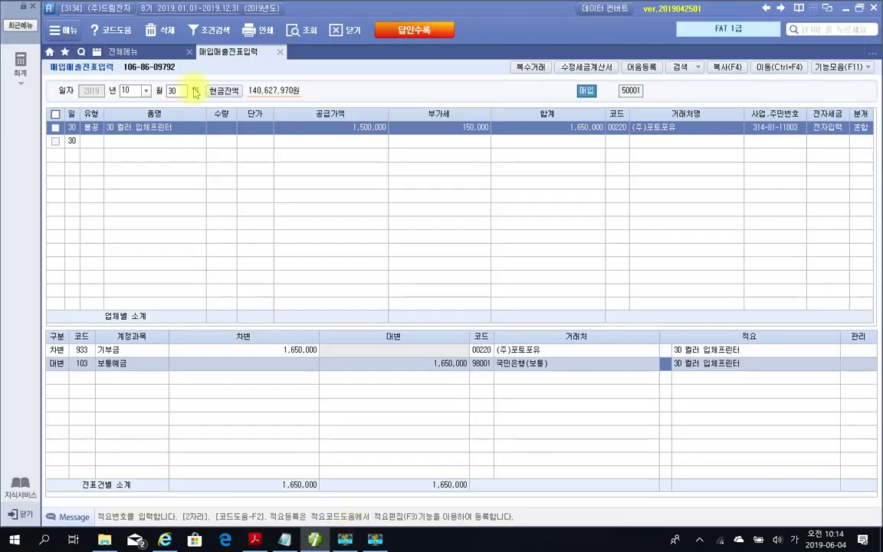
{"action": "left_click", "coordinate": [122, 51]}
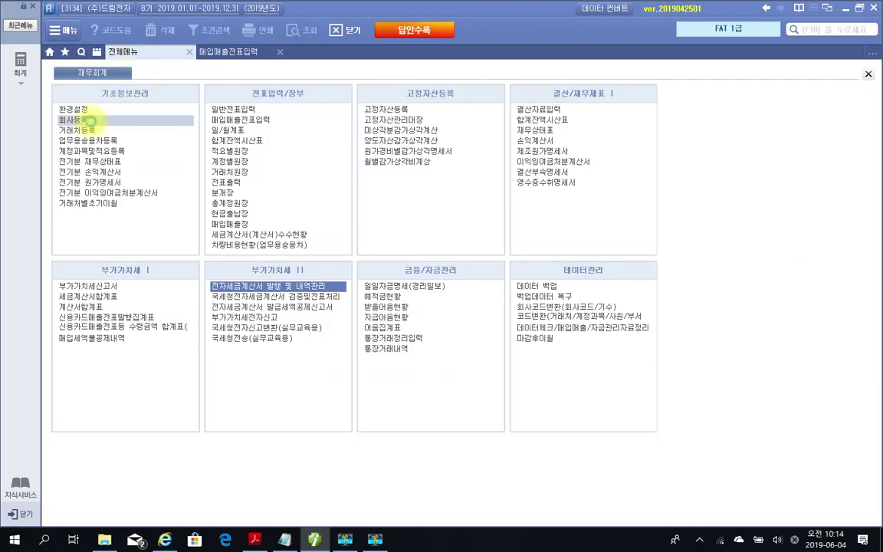
{"action": "left_click", "coordinate": [90, 120]}
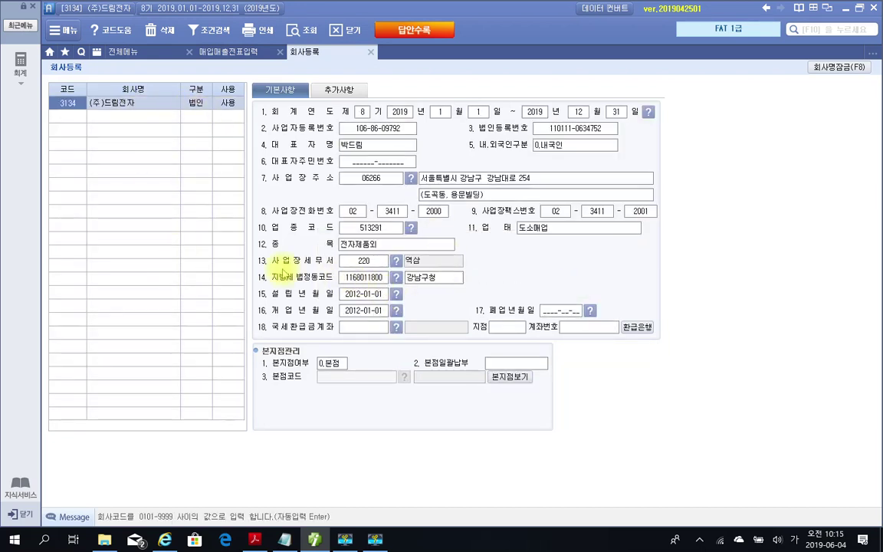
Step: Open 부가가치세신고서 for 2019-07-01 to 2019-09-30 as 정기신고 and load its saved data
{"action": "left_click", "coordinate": [69, 39]}
{"action": "left_click", "coordinate": [69, 38]}
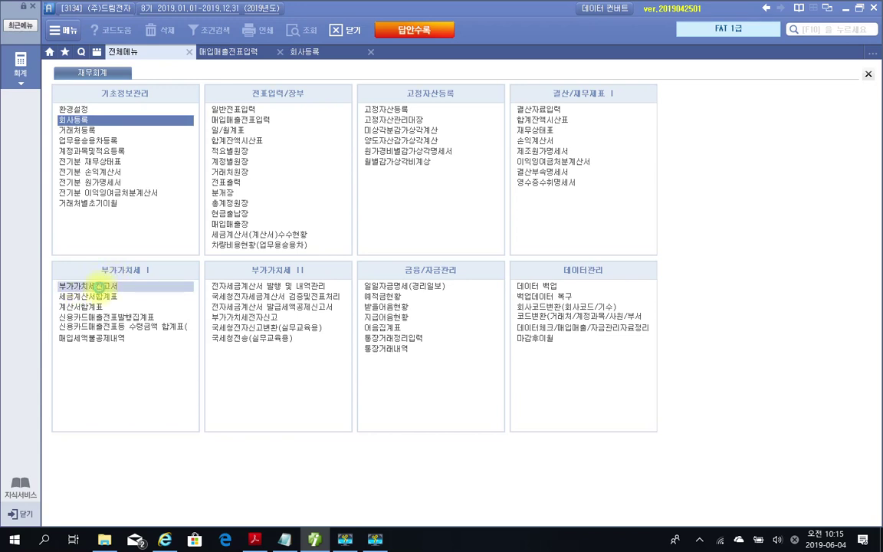
{"action": "left_click", "coordinate": [168, 288]}
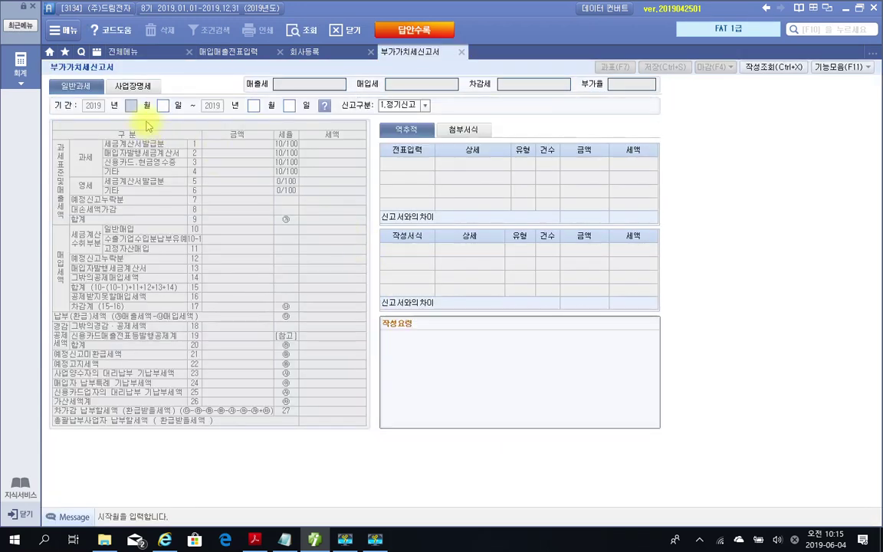
{"action": "type", "text": "7"}
{"action": "key", "text": "Return"}
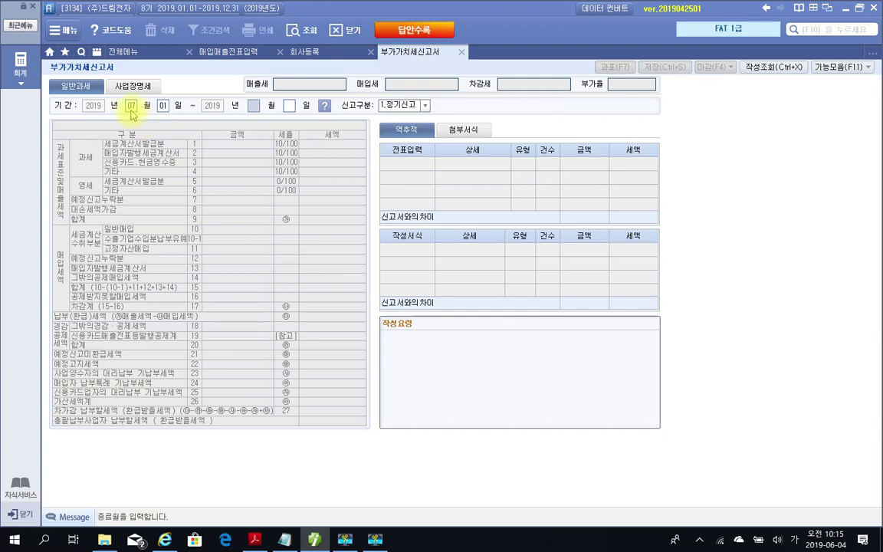
{"action": "type", "text": "9"}
{"action": "key", "text": "Return"}
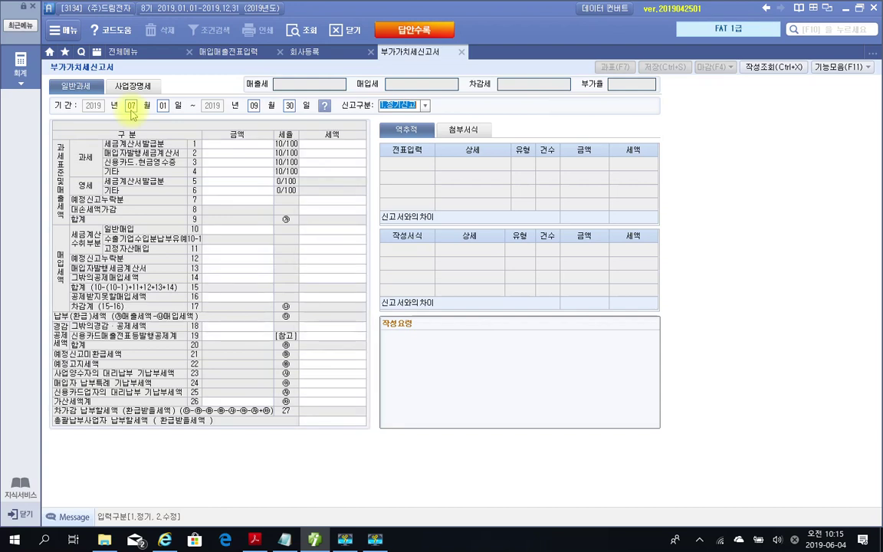
{"action": "key", "text": "Return"}
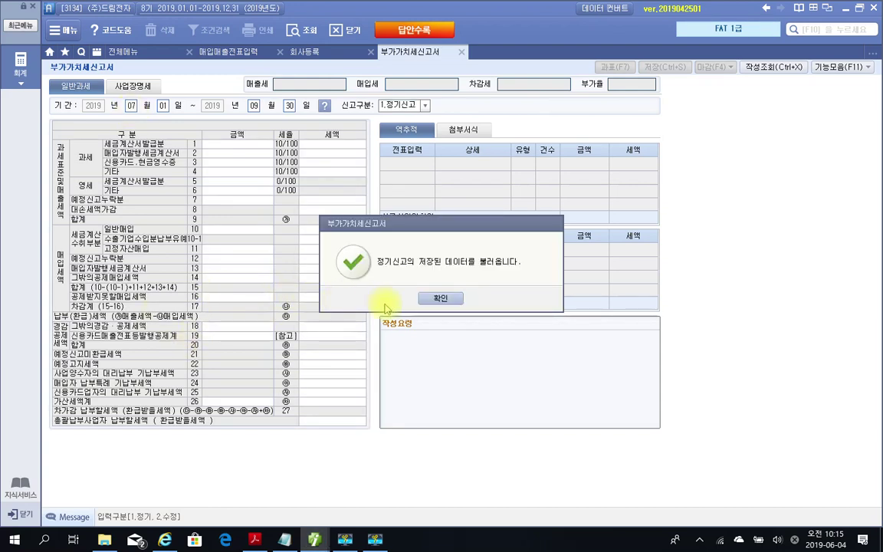
{"action": "left_click", "coordinate": [429, 301]}
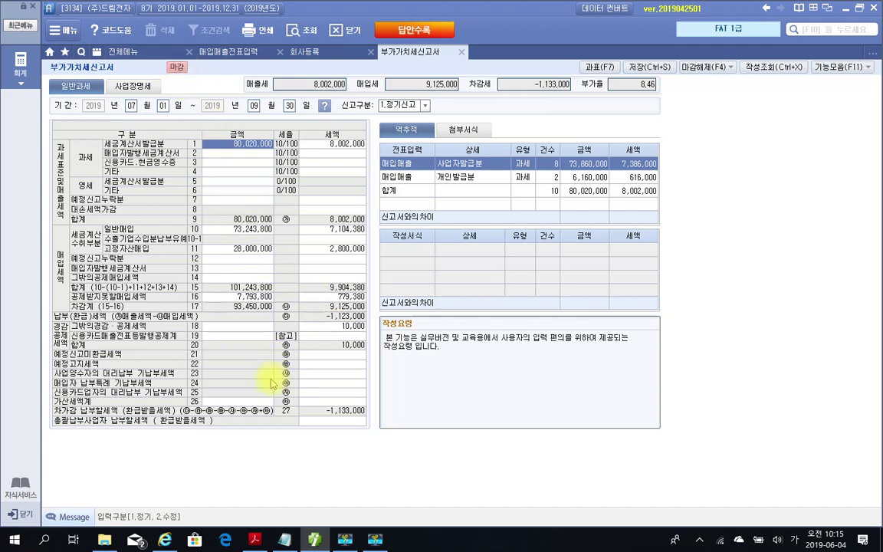
Step: Examine the 매출세, 매입세 and 차감세 amounts in the VAT return to work out the 미수금 entry against the 역삼 tax office
{"action": "left_click_drag", "start_coordinate": [250, 71], "coordinate": [359, 103]}
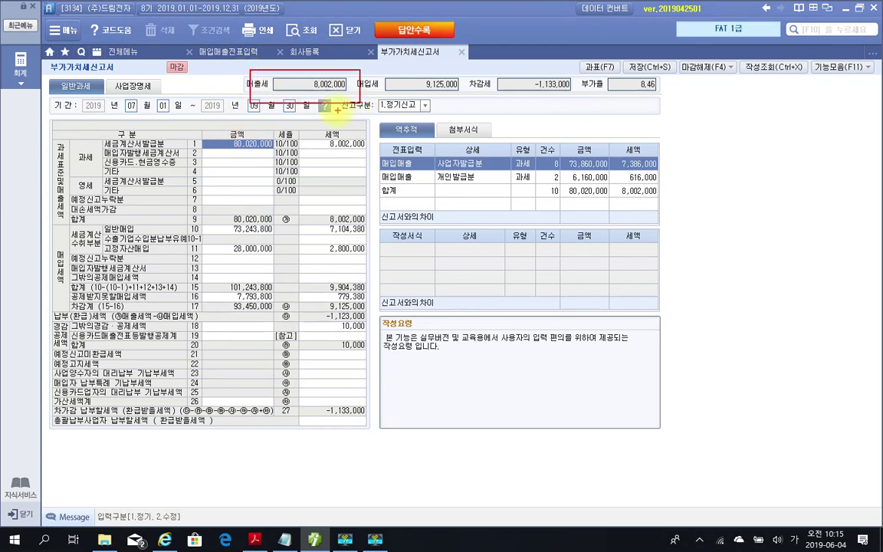
{"action": "left_click_drag", "start_coordinate": [296, 98], "coordinate": [434, 201]}
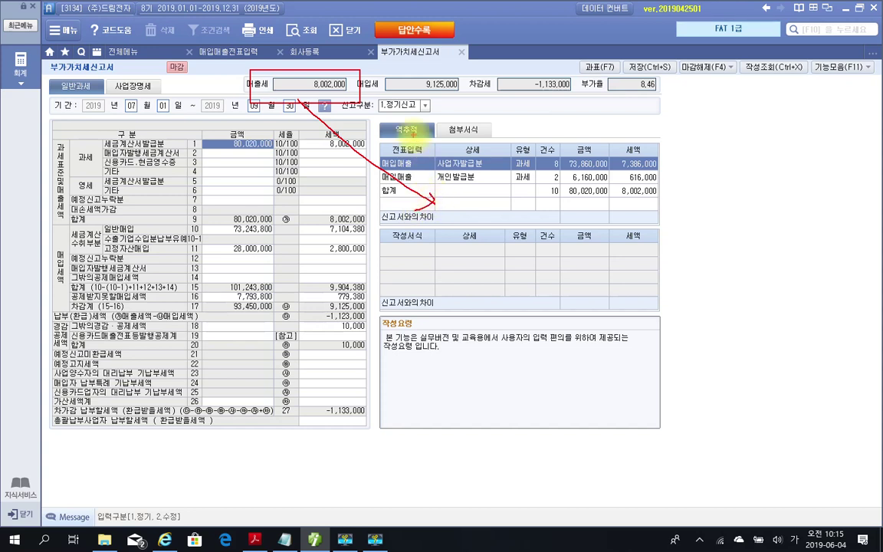
{"action": "mouse_move", "coordinate": [381, 69]}
{"action": "left_mouse_down"}
{"action": "mouse_move", "coordinate": [429, 109]}
{"action": "mouse_move", "coordinate": [467, 98]}
{"action": "mouse_move", "coordinate": [578, 221]}
{"action": "left_mouse_up"}
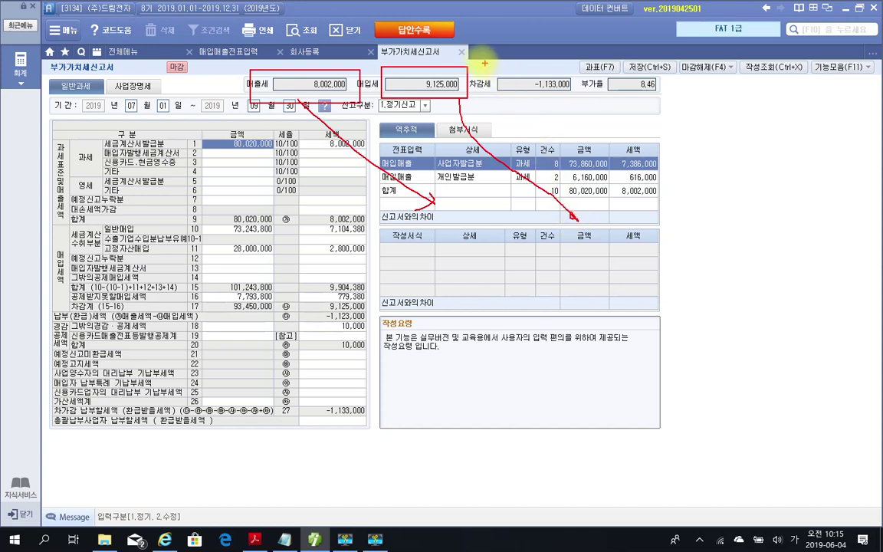
{"action": "mouse_move", "coordinate": [480, 63]}
{"action": "left_mouse_down"}
{"action": "mouse_move", "coordinate": [593, 119]}
{"action": "mouse_move", "coordinate": [583, 110]}
{"action": "mouse_move", "coordinate": [705, 223]}
{"action": "mouse_move", "coordinate": [713, 209]}
{"action": "mouse_move", "coordinate": [686, 223]}
{"action": "left_mouse_up"}
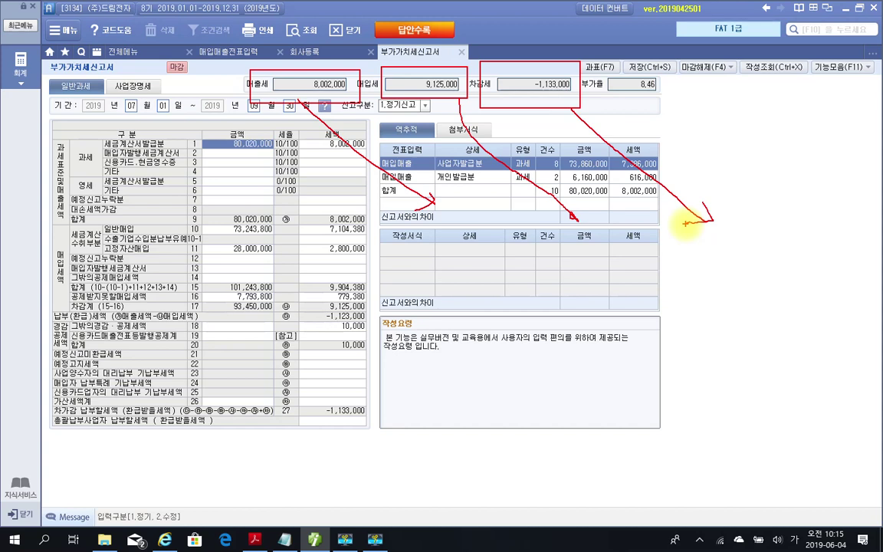
{"action": "mouse_move", "coordinate": [418, 104]}
{"action": "left_mouse_down"}
{"action": "mouse_move", "coordinate": [438, 105]}
{"action": "mouse_move", "coordinate": [368, 54]}
{"action": "mouse_move", "coordinate": [387, 104]}
{"action": "left_mouse_up"}
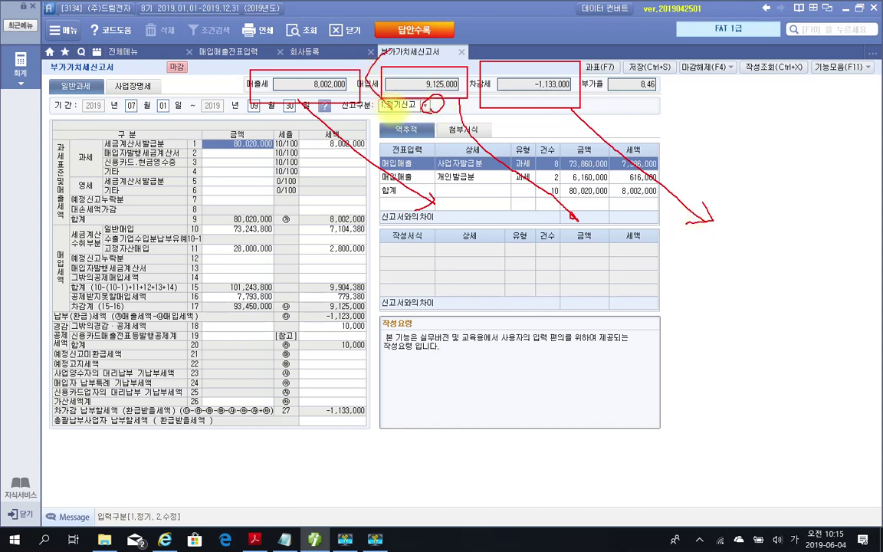
{"action": "left_click_drag", "start_coordinate": [688, 247], "coordinate": [705, 266]}
{"action": "left_click_drag", "start_coordinate": [718, 230], "coordinate": [719, 284]}
{"action": "left_click_drag", "start_coordinate": [754, 230], "coordinate": [739, 258]}
{"action": "mouse_move", "coordinate": [746, 243]}
{"action": "left_mouse_down"}
{"action": "mouse_move", "coordinate": [759, 254]}
{"action": "mouse_move", "coordinate": [740, 290]}
{"action": "mouse_move", "coordinate": [797, 263]}
{"action": "mouse_move", "coordinate": [764, 300]}
{"action": "mouse_move", "coordinate": [784, 299]}
{"action": "left_mouse_up"}
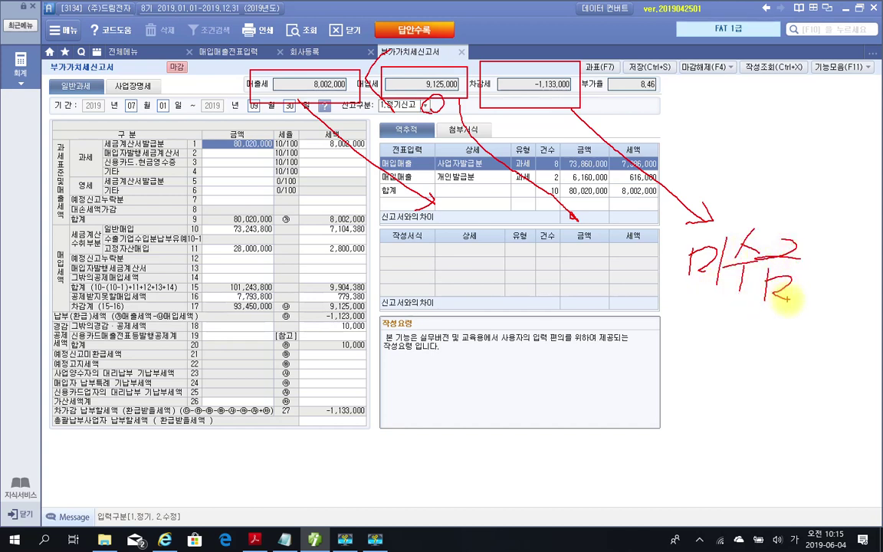
{"action": "mouse_move", "coordinate": [733, 325]}
{"action": "left_mouse_down"}
{"action": "mouse_move", "coordinate": [729, 356]}
{"action": "mouse_move", "coordinate": [749, 346]}
{"action": "mouse_move", "coordinate": [769, 351]}
{"action": "left_mouse_up"}
{"action": "mouse_move", "coordinate": [790, 320]}
{"action": "left_mouse_down"}
{"action": "mouse_move", "coordinate": [785, 368]}
{"action": "mouse_move", "coordinate": [826, 346]}
{"action": "mouse_move", "coordinate": [832, 364]}
{"action": "left_mouse_up"}
{"action": "left_click_drag", "start_coordinate": [846, 312], "coordinate": [843, 370]}
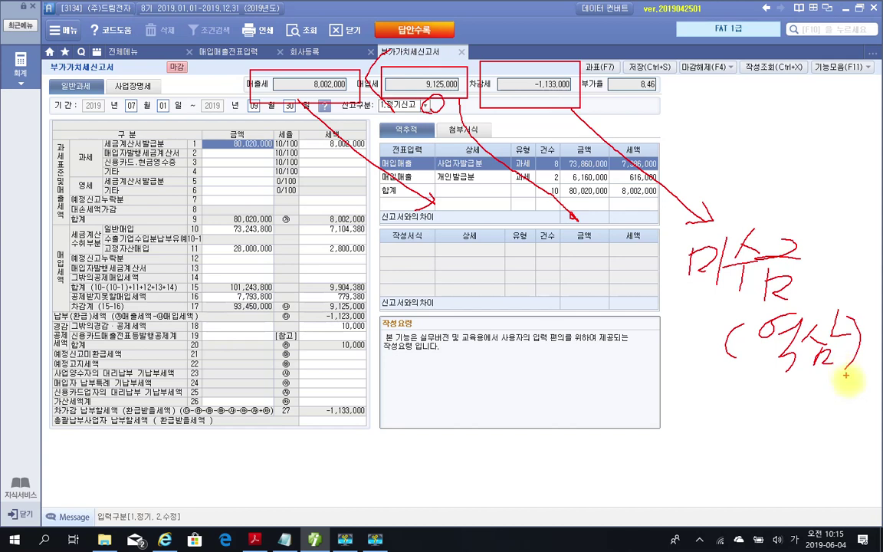
{"action": "key", "text": "Escape"}
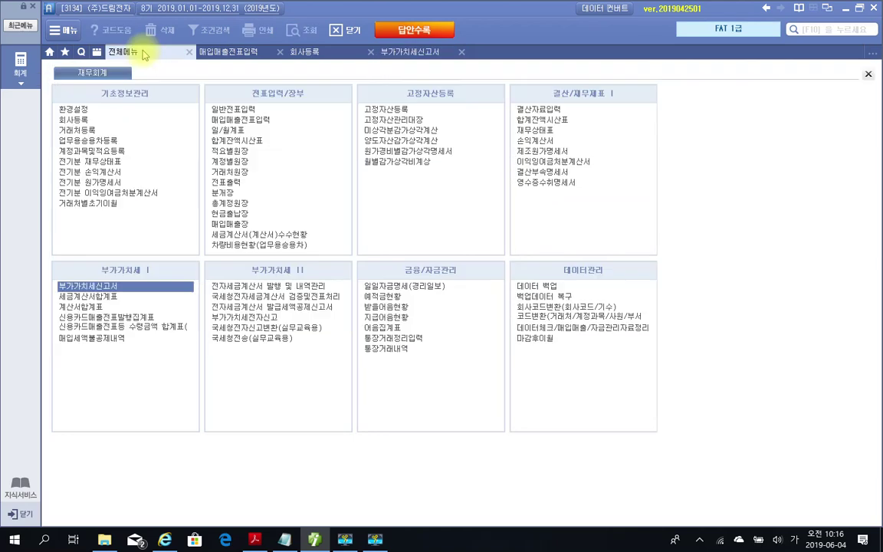
Step: Open 일반전표입력 and set the voucher date to September 30
{"action": "left_click", "coordinate": [134, 53]}
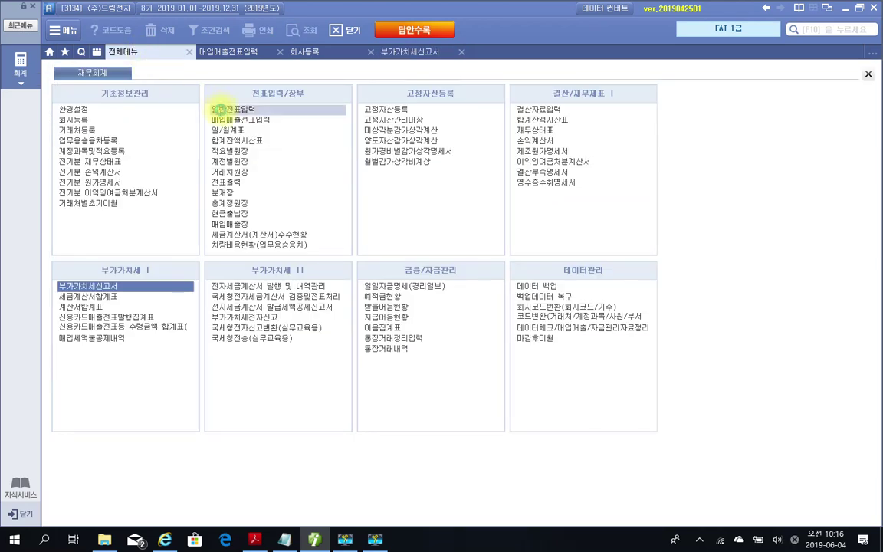
{"action": "left_click", "coordinate": [222, 109]}
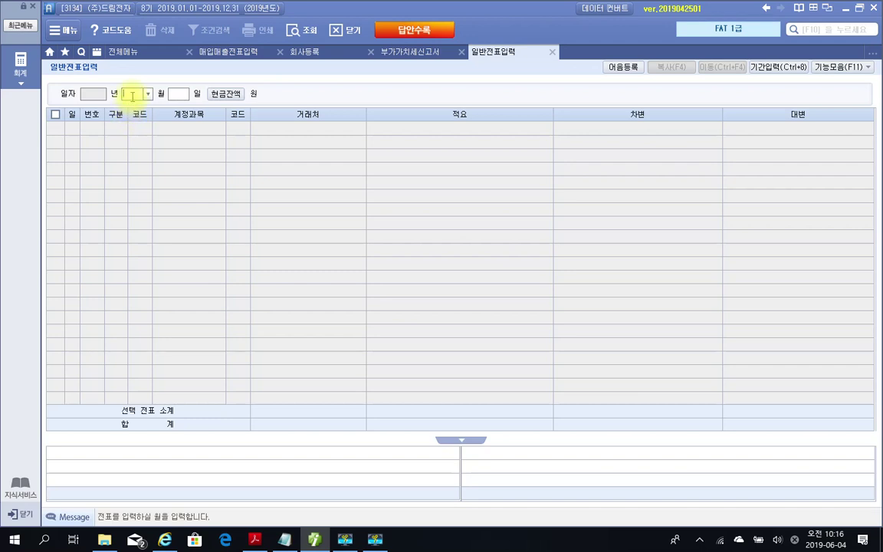
{"action": "type", "text": "9"}
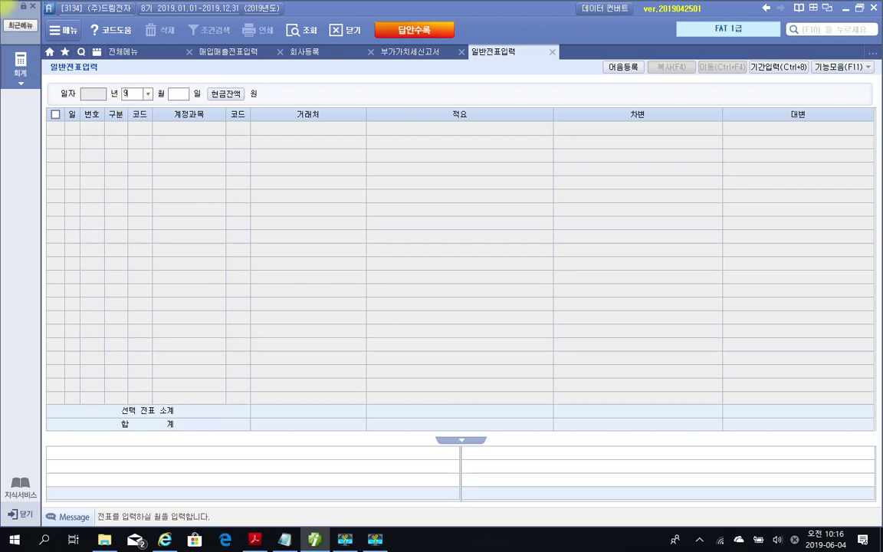
{"action": "key", "text": "Return"}
{"action": "type", "text": "30"}
{"action": "key", "text": "Return"}
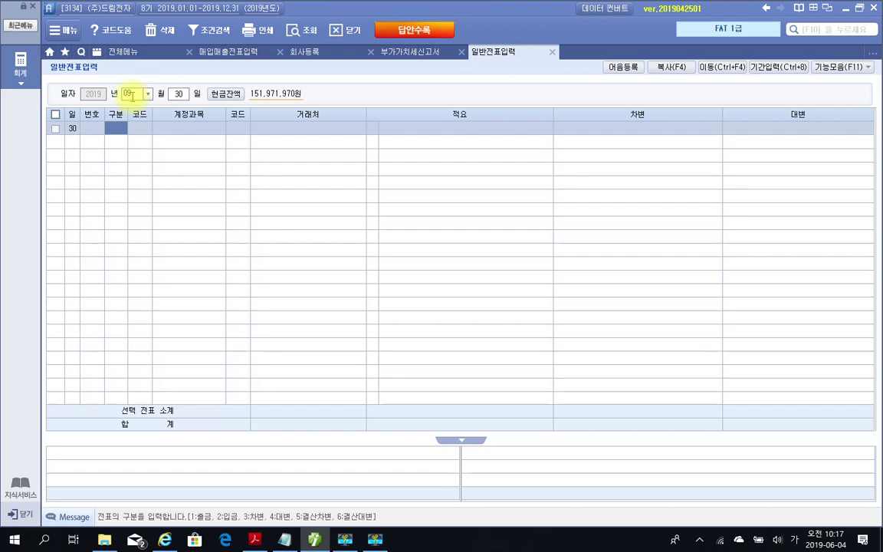
Step: Start a 차변 line with account 255 부가세예수금, leaving 거래처 and 적요 blank
{"action": "type", "text": "3"}
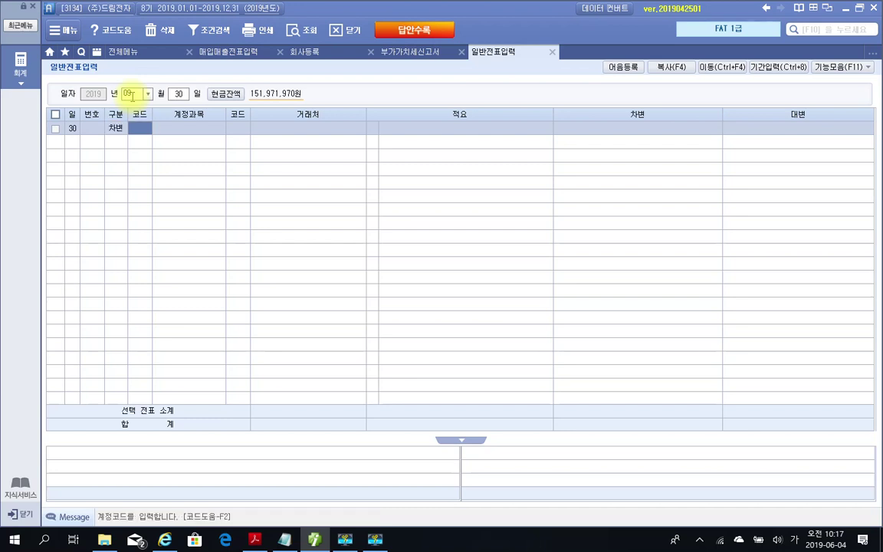
{"action": "type", "text": "부가"}
{"action": "key", "text": "Return"}
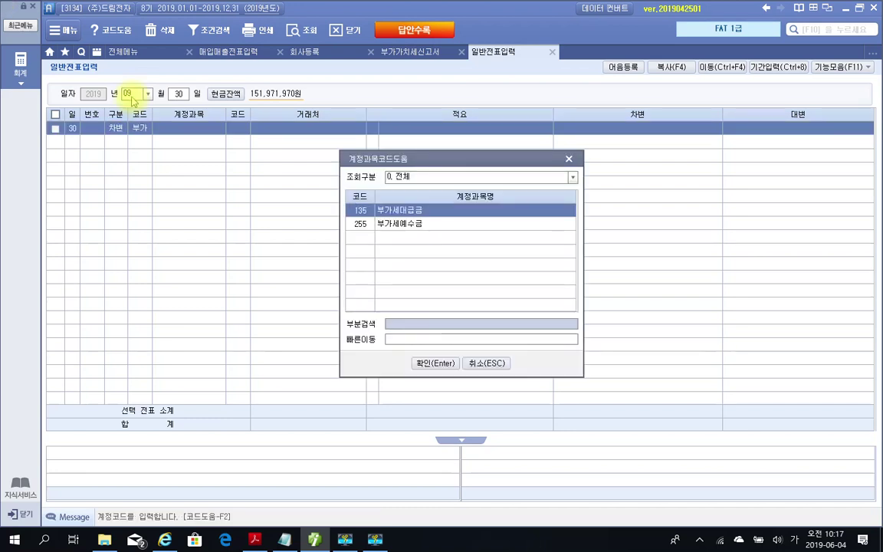
{"action": "key", "text": "Down"}
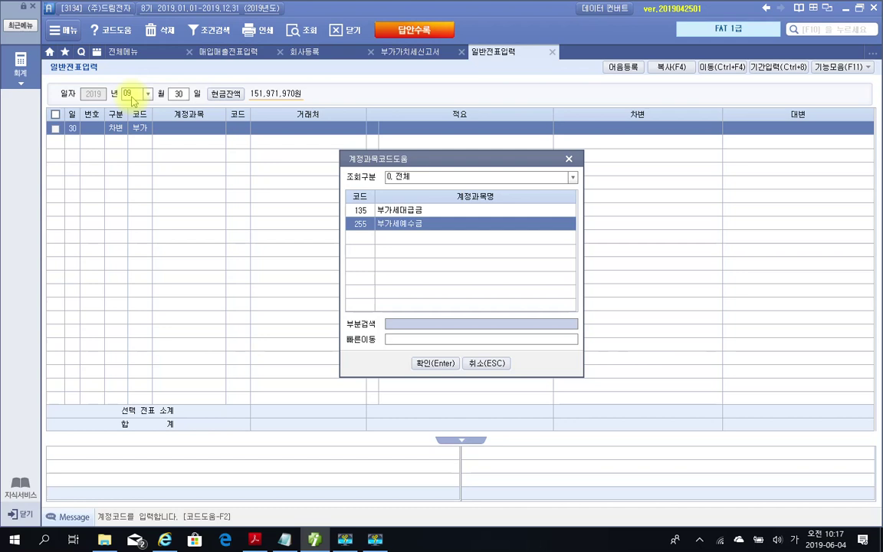
{"action": "key", "text": "Return"}
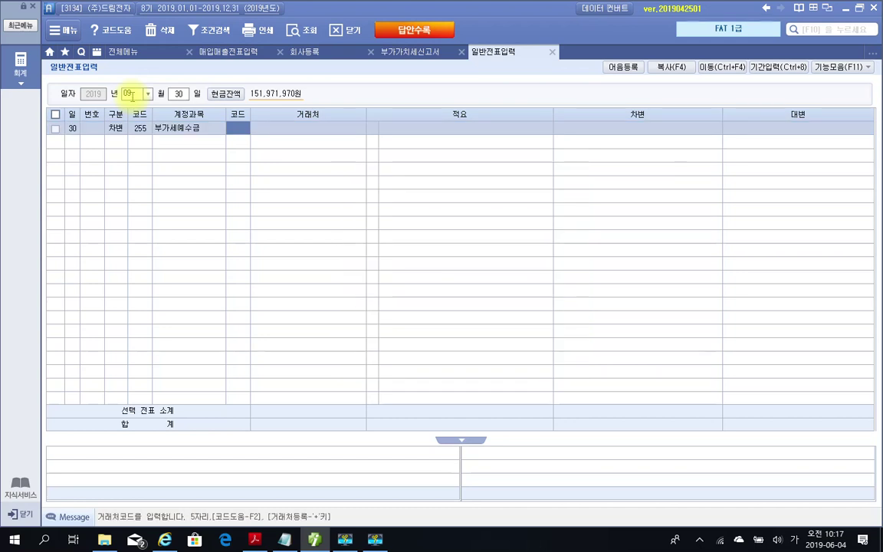
{"action": "key", "text": "Return"}
{"action": "key", "text": "Return"}
{"action": "key", "text": "Return"}
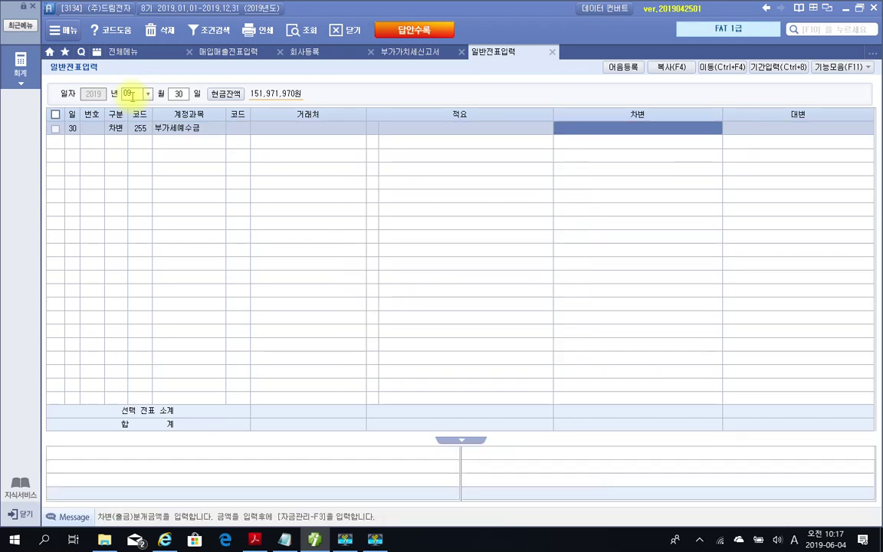
Step: Copy the 매출세 amount from 부가가치세신고서 and enter it as the 부가세예수금 debit of 8,002,000
{"action": "left_click", "coordinate": [404, 54]}
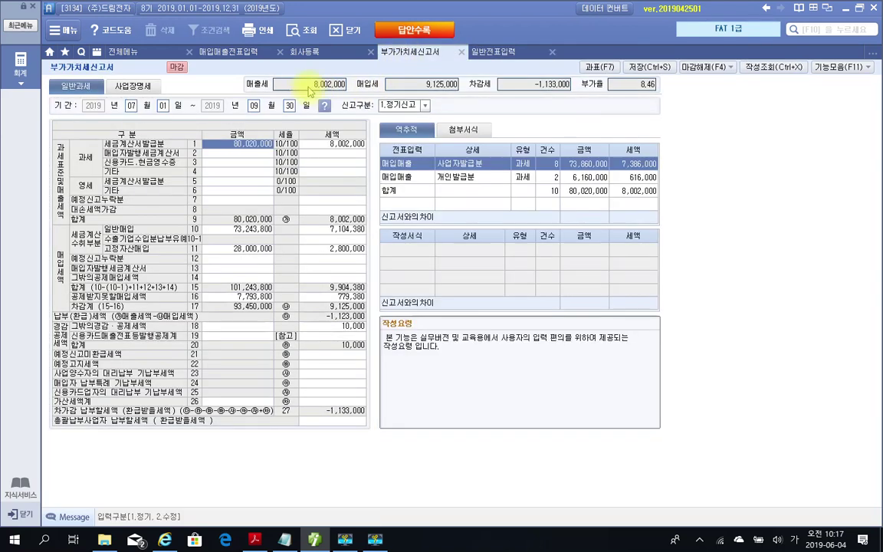
{"action": "left_click", "coordinate": [309, 89]}
{"action": "key", "text": "ctrl+c"}
{"action": "right_click", "coordinate": [309, 90]}
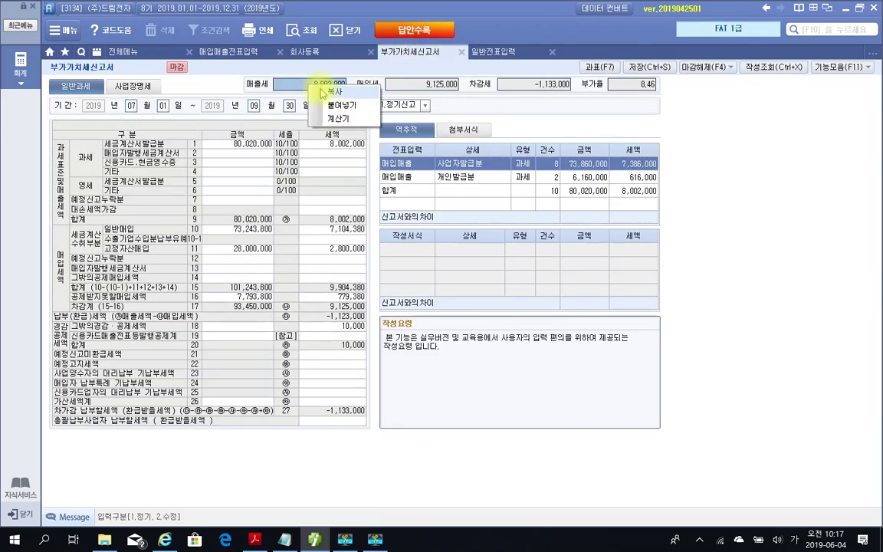
{"action": "left_click", "coordinate": [324, 98]}
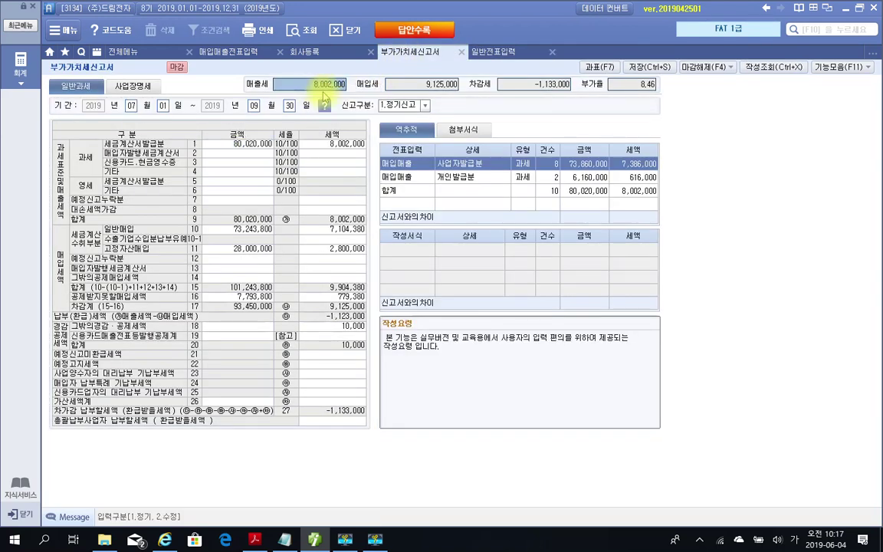
{"action": "left_click", "coordinate": [505, 52]}
{"action": "key", "text": "ctrl+v"}
{"action": "key", "text": "Return"}
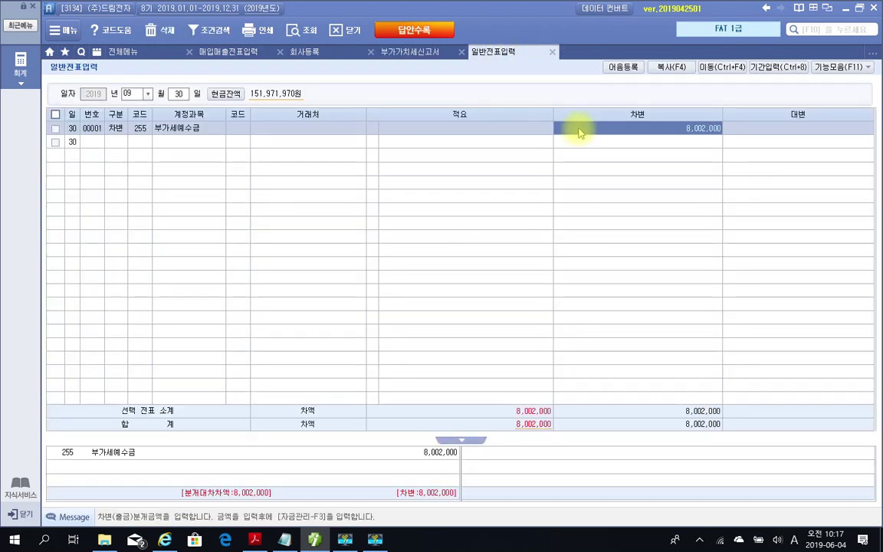
Step: Add a 대변 line with account 135 부가세대급금, leaving 거래처 and 적요 blank
{"action": "left_click", "coordinate": [133, 145]}
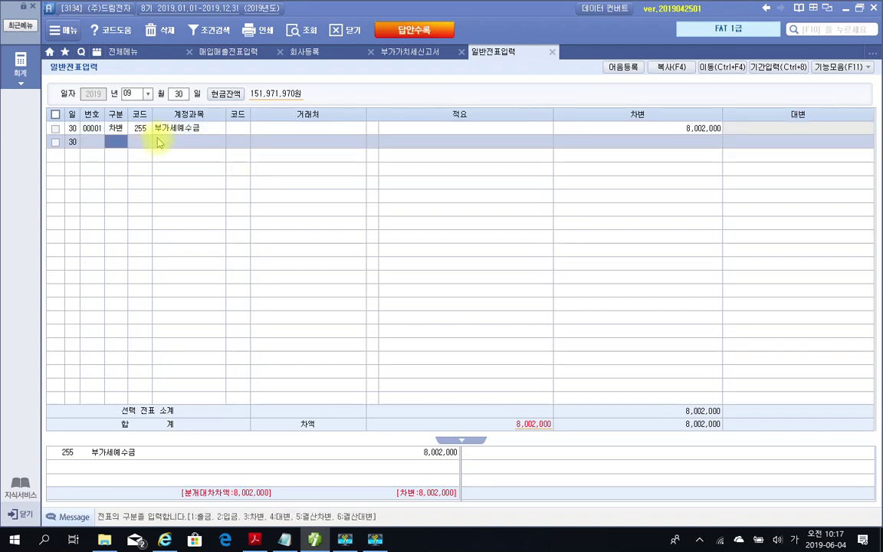
{"action": "type", "text": "4"}
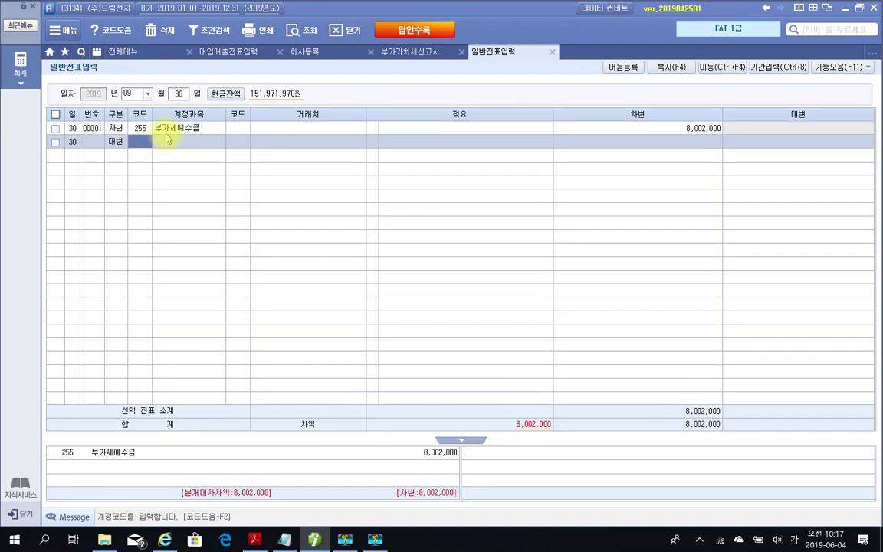
{"action": "type", "text": "부가"}
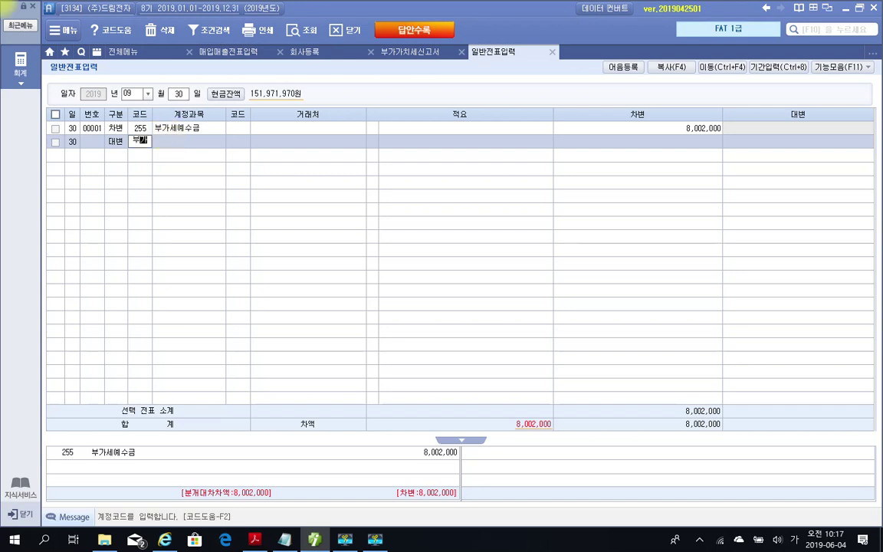
{"action": "key", "text": "Return"}
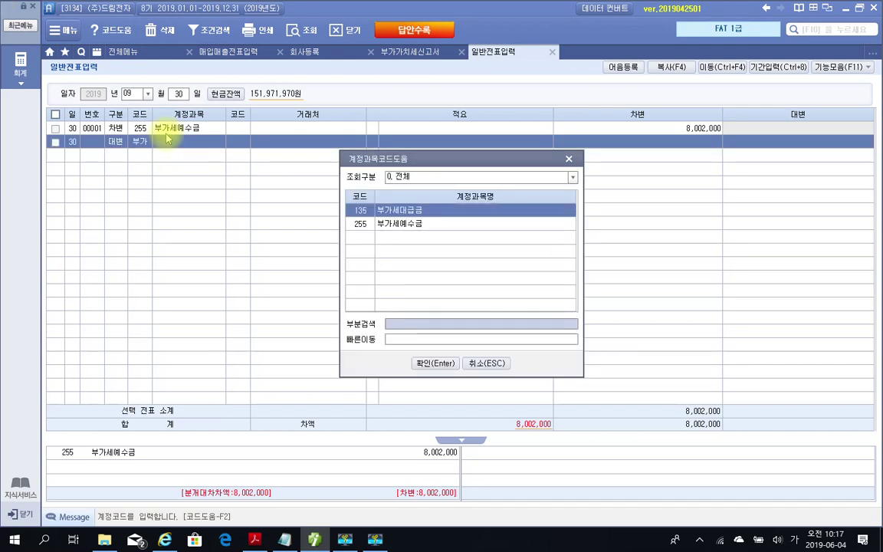
{"action": "key", "text": "Return"}
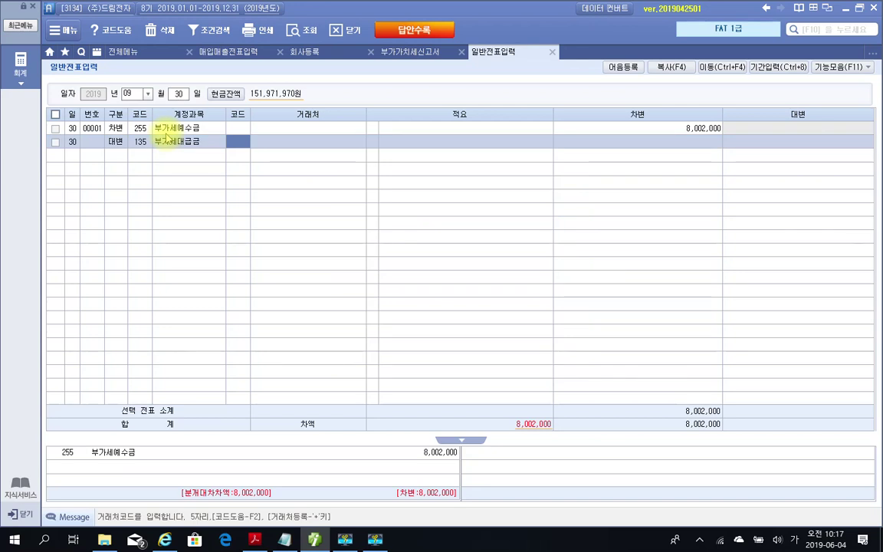
{"action": "key", "text": "Return"}
{"action": "key", "text": "Return"}
{"action": "key", "text": "Return"}
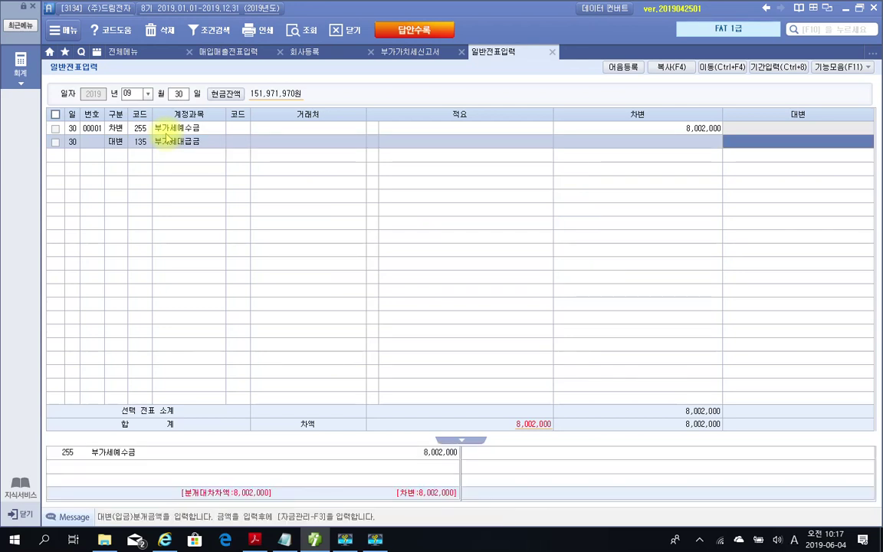
Step: Take the 매입세 amount from 부가가치세신고서 and enter 9,125,000 as the 부가세대급금 credit
{"action": "left_click", "coordinate": [387, 57]}
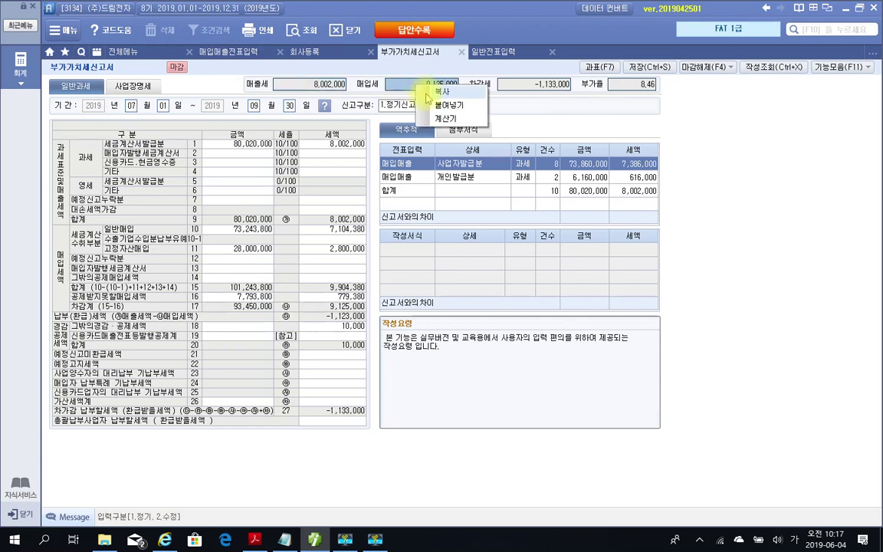
{"action": "left_click", "coordinate": [488, 51]}
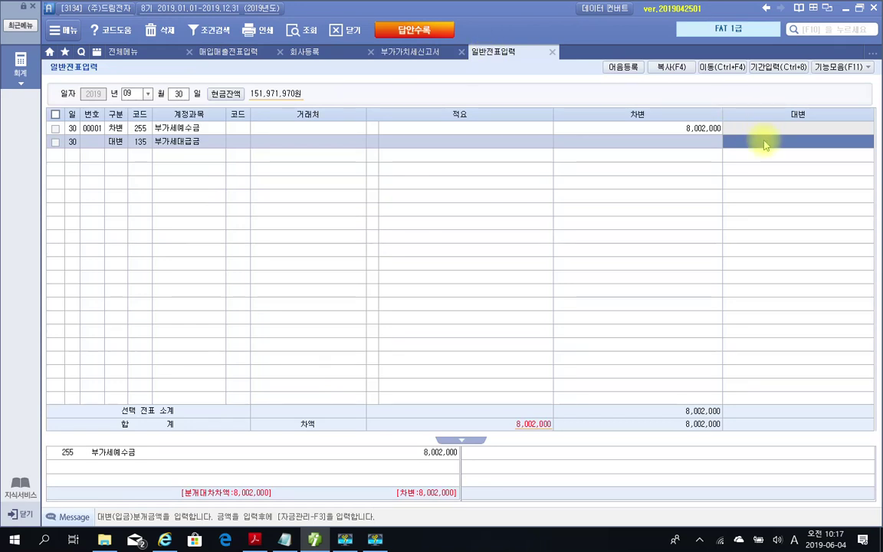
{"action": "type", "text": "9125000"}
{"action": "key", "text": "Return"}
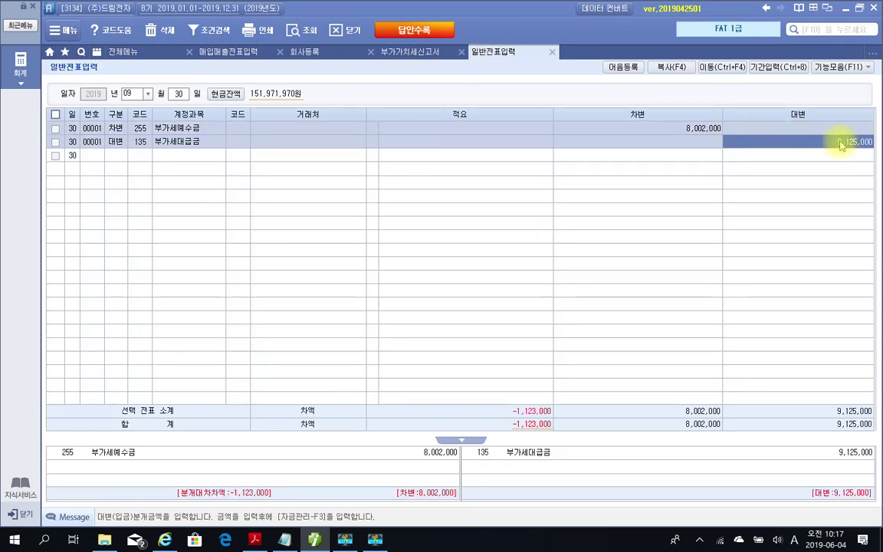
Step: Add a 차변 line with account 120 미수금 and 역삼세무서 as its 거래처
{"action": "left_click", "coordinate": [115, 156]}
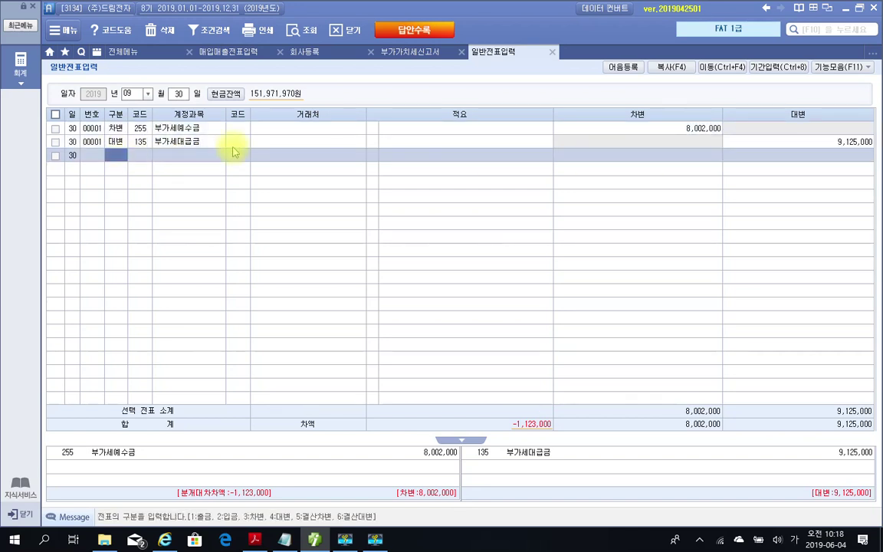
{"action": "type", "text": "3"}
{"action": "key", "text": "Return"}
{"action": "type", "text": "미수"}
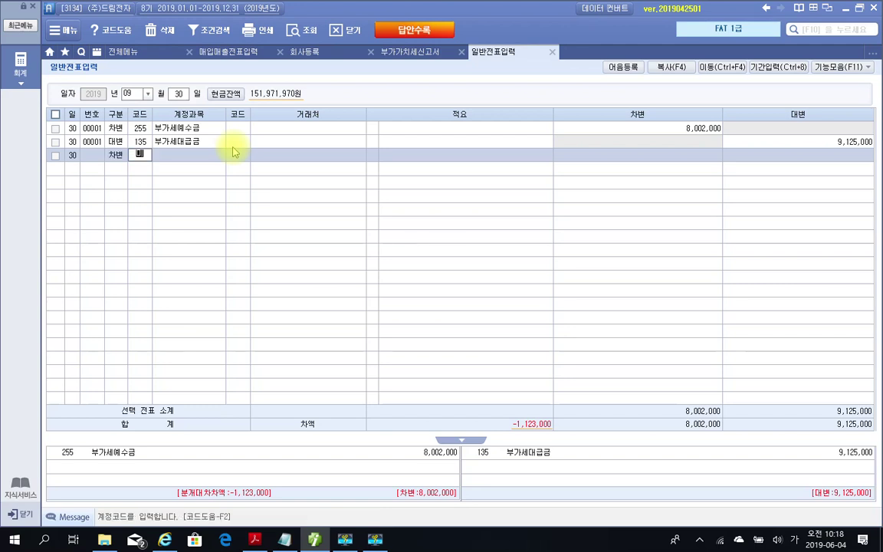
{"action": "key", "text": "Return"}
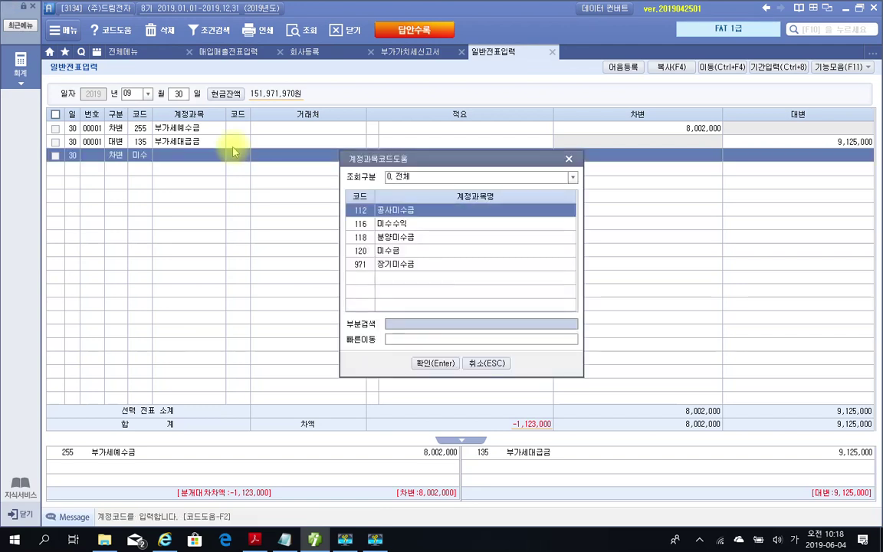
{"action": "key", "text": "Down"}
{"action": "key", "text": "Down"}
{"action": "key", "text": "Down"}
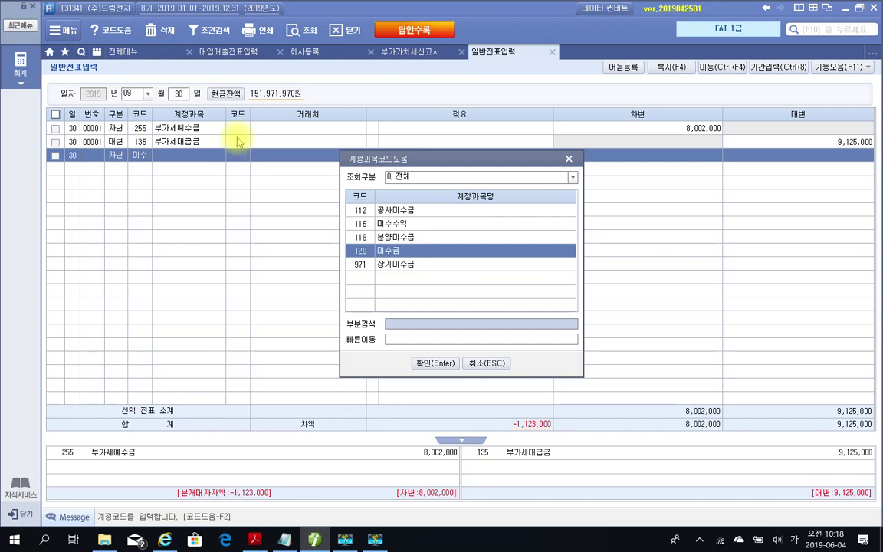
{"action": "key", "text": "Return"}
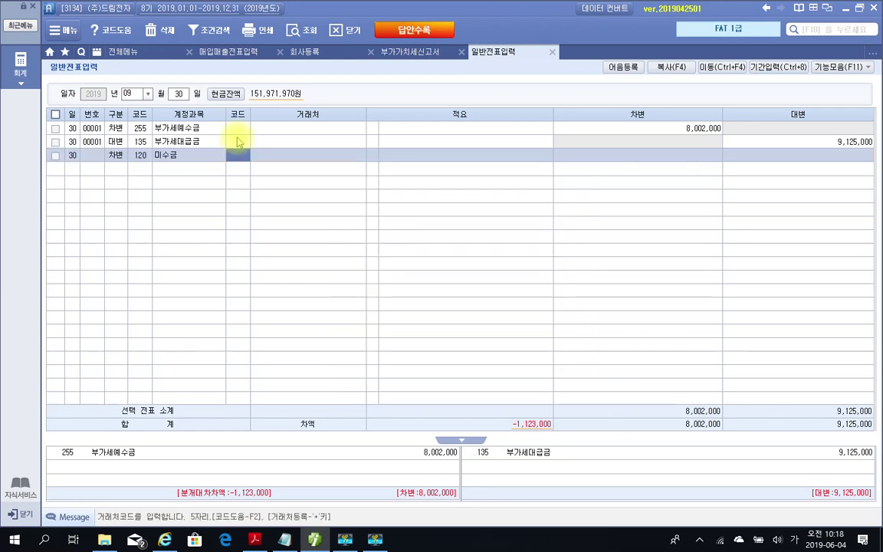
{"action": "type", "text": "여"}
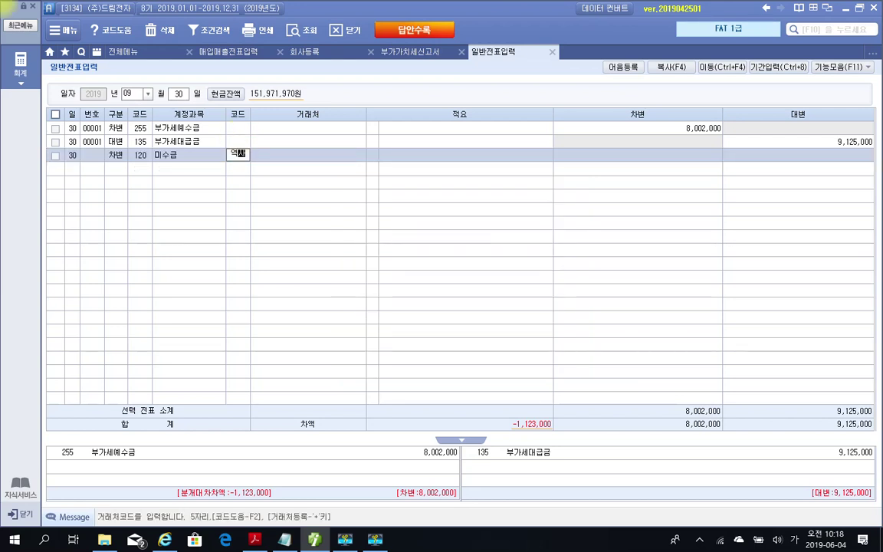
{"action": "type", "text": "삼"}
{"action": "key", "text": "Return"}
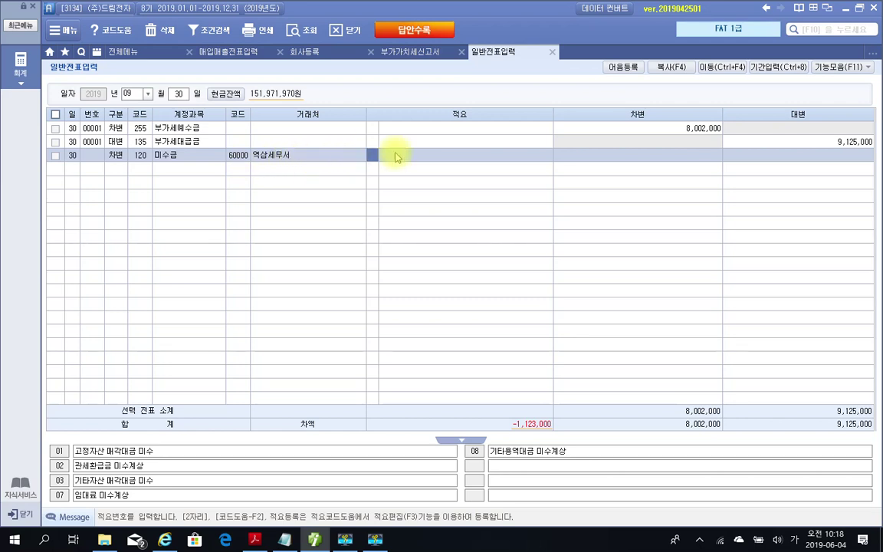
Step: Enter the remaining difference of 1,123,000 as the 미수금 debit for 역삼세무서
{"action": "left_click", "coordinate": [628, 158]}
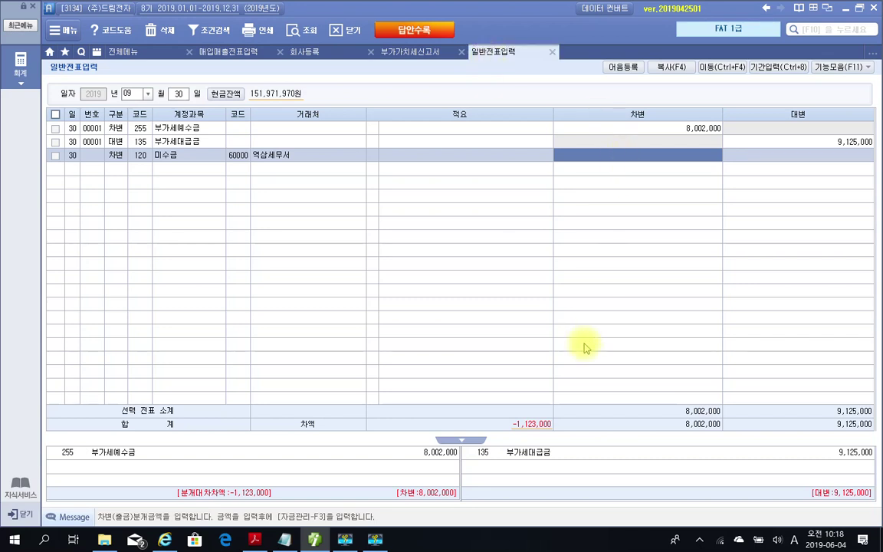
{"action": "left_click_drag", "start_coordinate": [498, 413], "coordinate": [590, 442]}
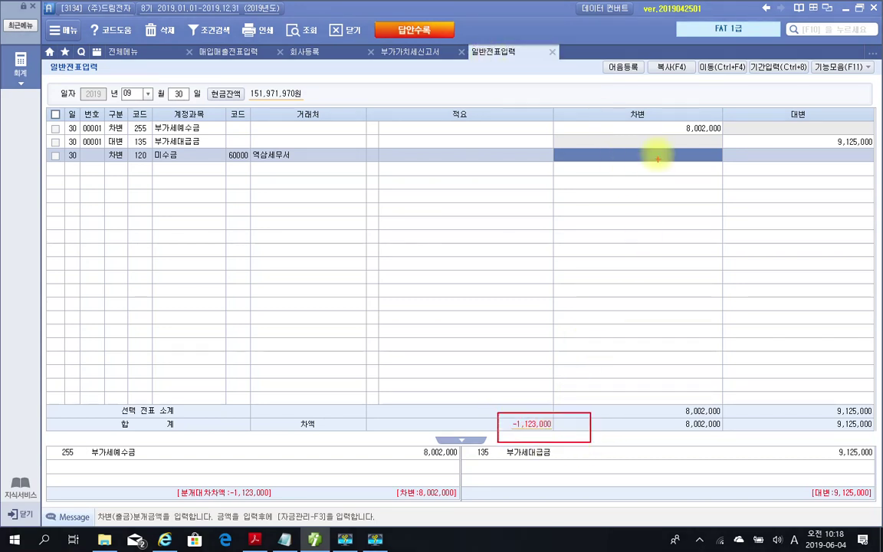
{"action": "key", "text": "Escape"}
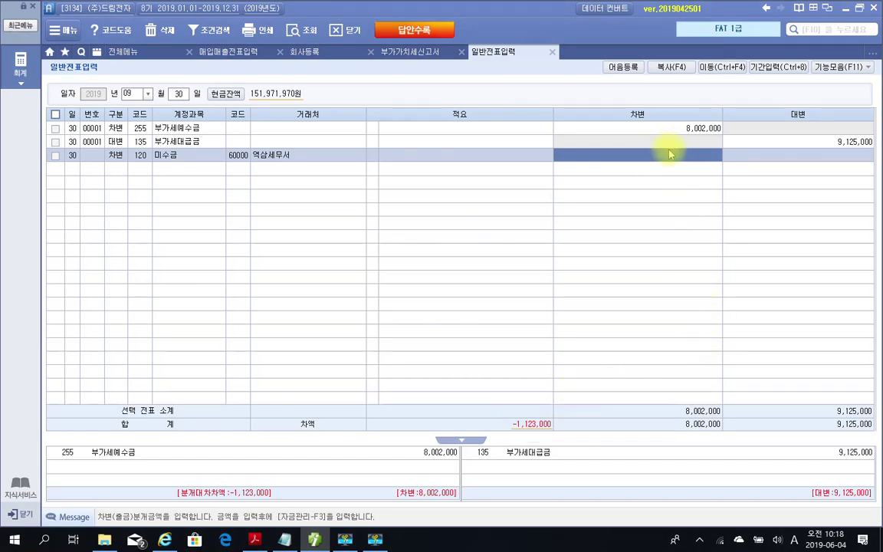
{"action": "type", "text": "1"}
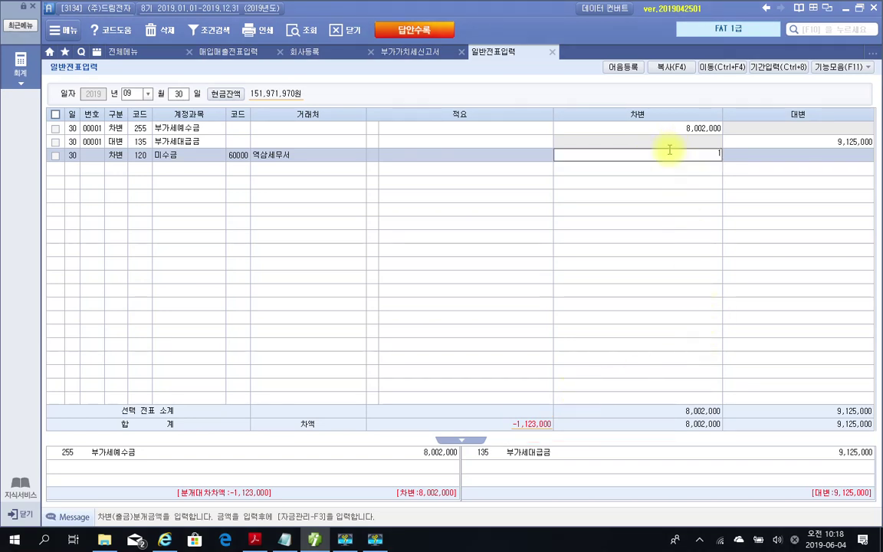
{"action": "type", "text": ",123,000"}
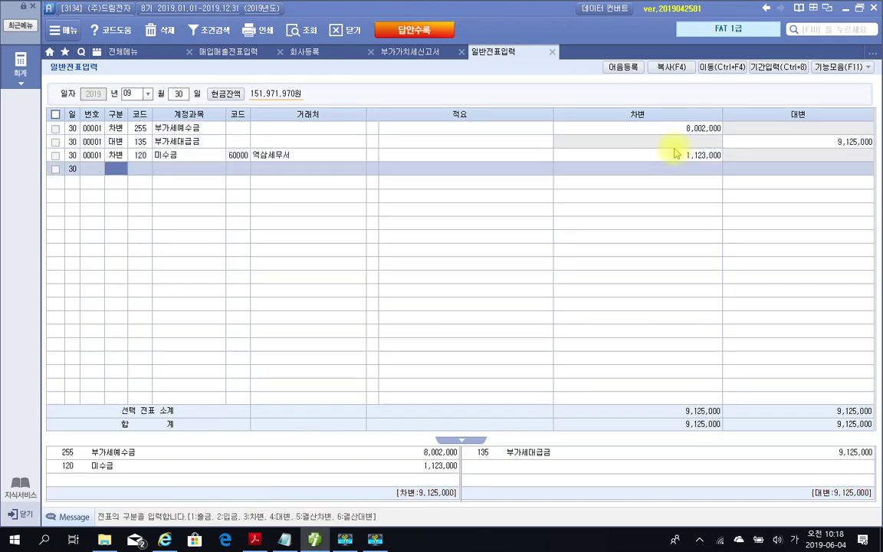
{"action": "left_click", "coordinate": [699, 156]}
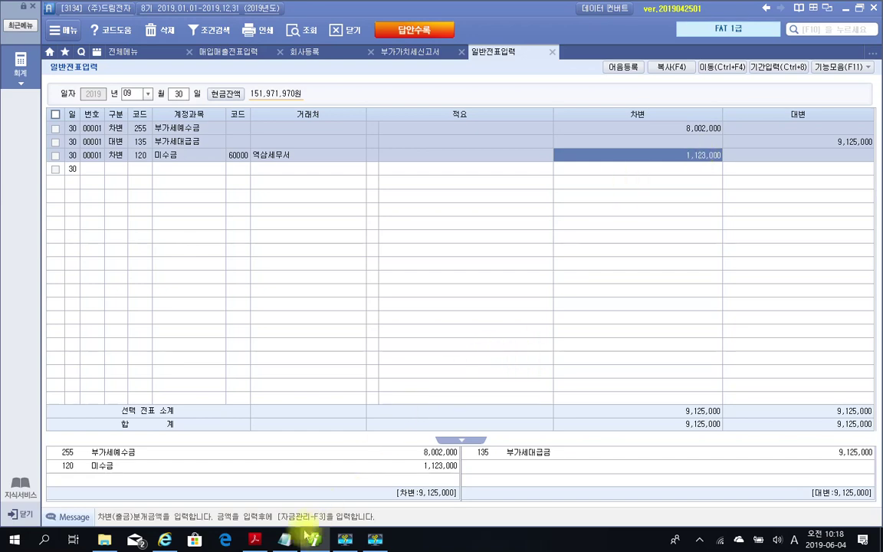
Step: Switch to the exam PDF in Adobe Acrobat Reader and review problems 5 to 7 before 문제 4
{"action": "left_click", "coordinate": [255, 540]}
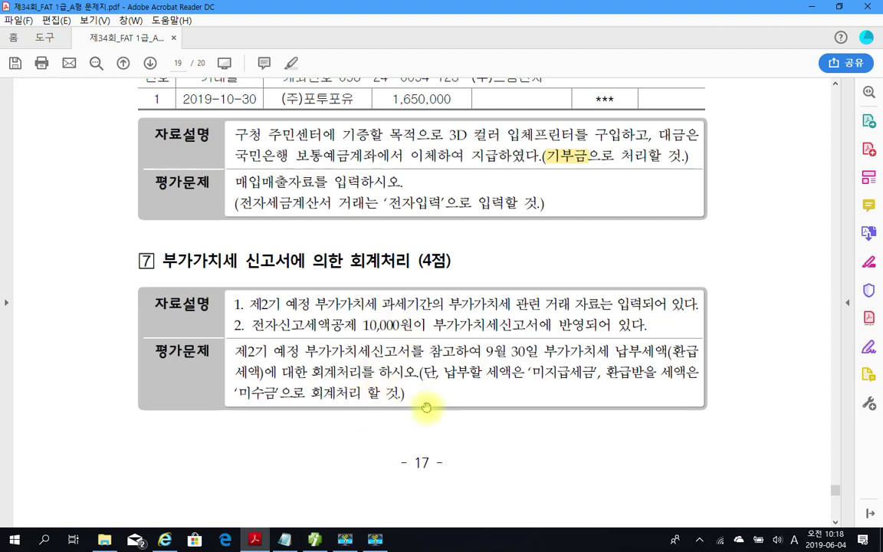
{"action": "scroll", "coordinate": [613, 425], "scroll_direction": "down", "scroll_amount": 3}
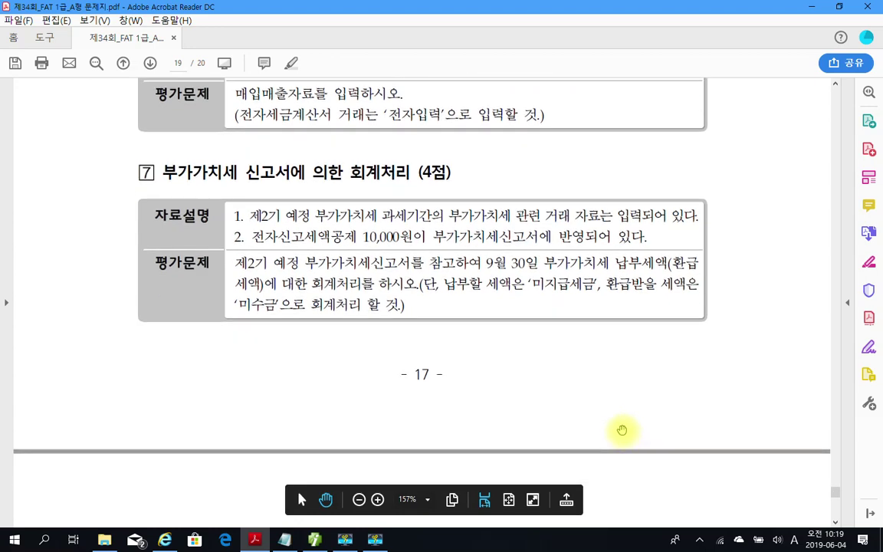
{"action": "scroll", "coordinate": [398, 410], "scroll_direction": "down", "scroll_amount": 5}
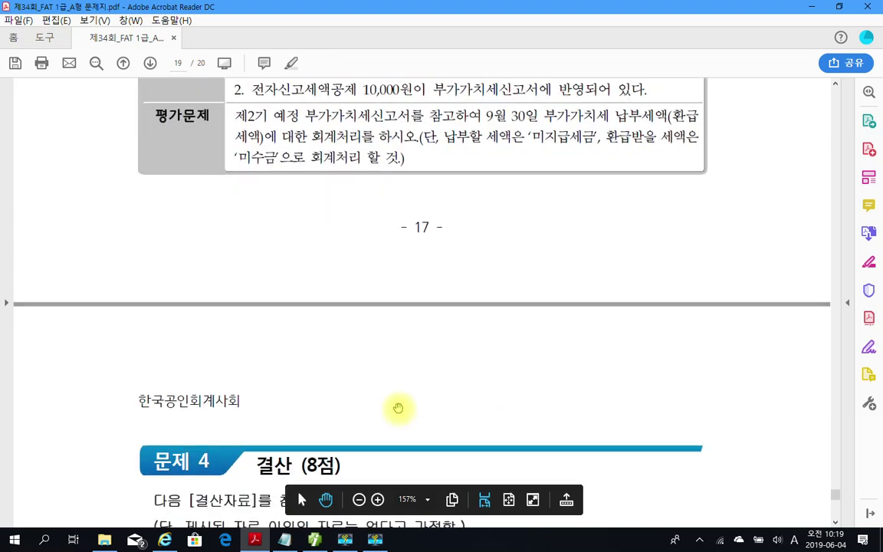
{"action": "scroll", "coordinate": [398, 408], "scroll_direction": "down", "scroll_amount": 2}
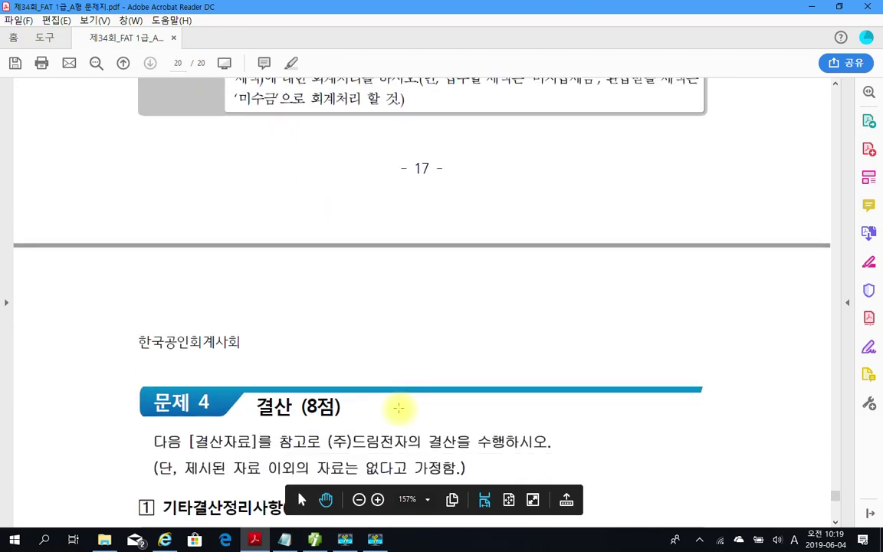
{"action": "scroll", "coordinate": [398, 407], "scroll_direction": "up", "scroll_amount": 14}
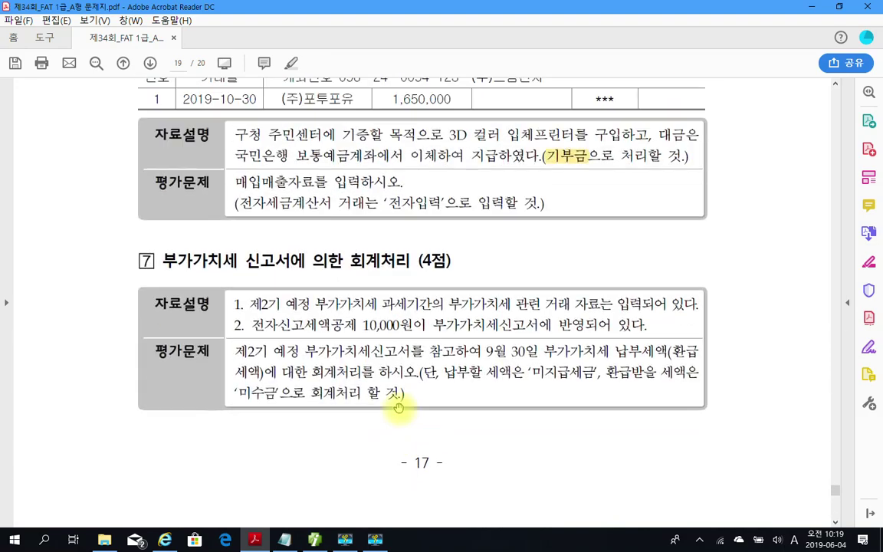
{"action": "scroll", "coordinate": [398, 408], "scroll_direction": "up", "scroll_amount": 15}
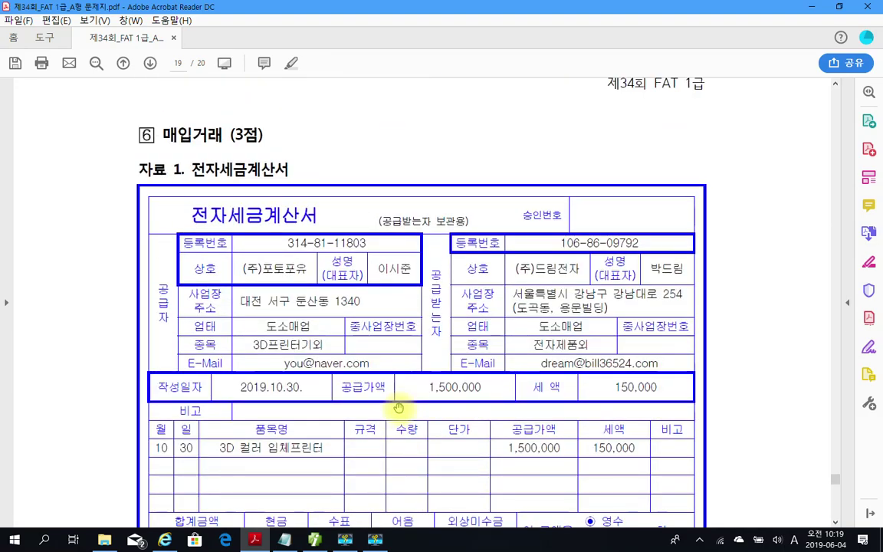
{"action": "scroll", "coordinate": [399, 408], "scroll_direction": "down", "scroll_amount": 9}
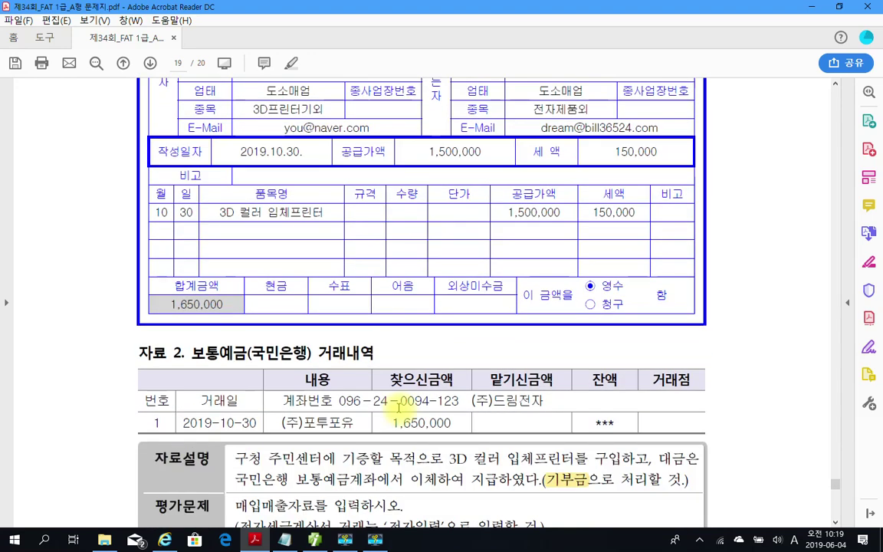
{"action": "scroll", "coordinate": [399, 408], "scroll_direction": "up", "scroll_amount": 17}
{"action": "scroll", "coordinate": [399, 408], "scroll_direction": "up", "scroll_amount": 20}
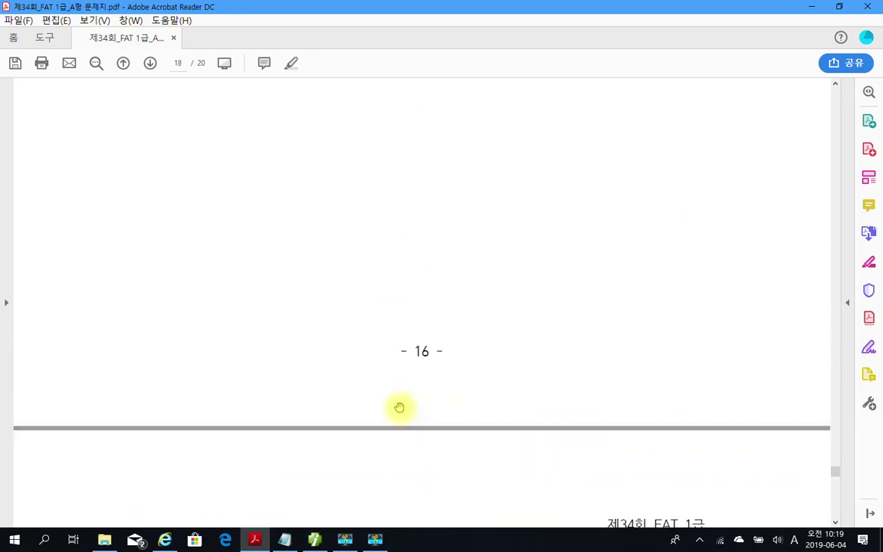
{"action": "scroll", "coordinate": [399, 408], "scroll_direction": "up", "scroll_amount": 4}
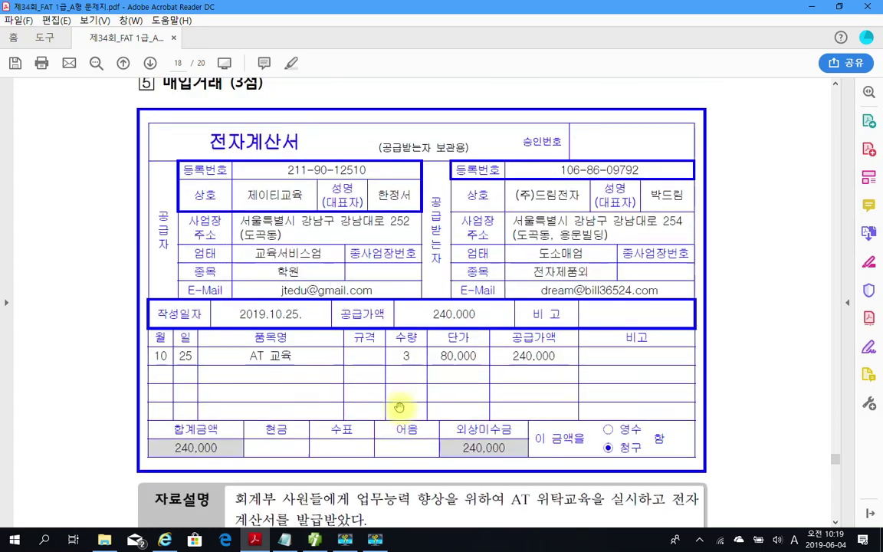
{"action": "scroll", "coordinate": [426, 394], "scroll_direction": "down", "scroll_amount": 13}
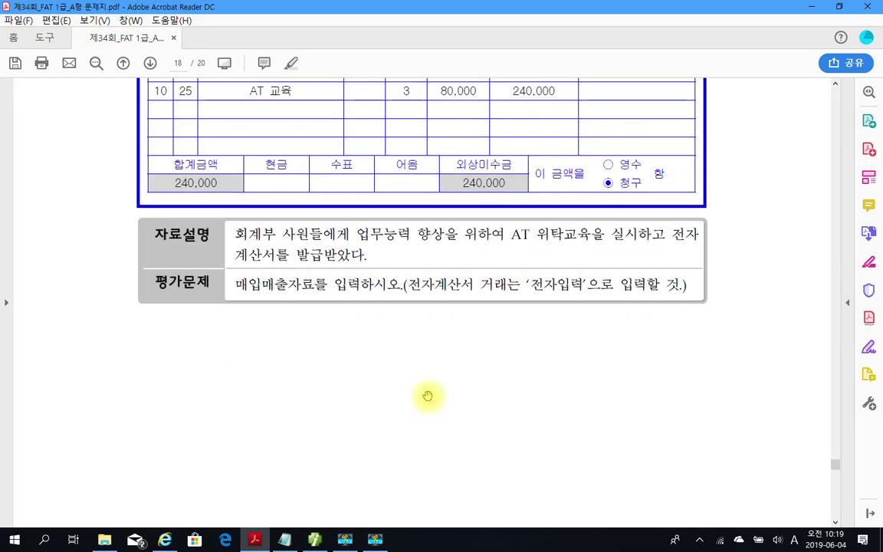
{"action": "scroll", "coordinate": [427, 396], "scroll_direction": "down", "scroll_amount": 20}
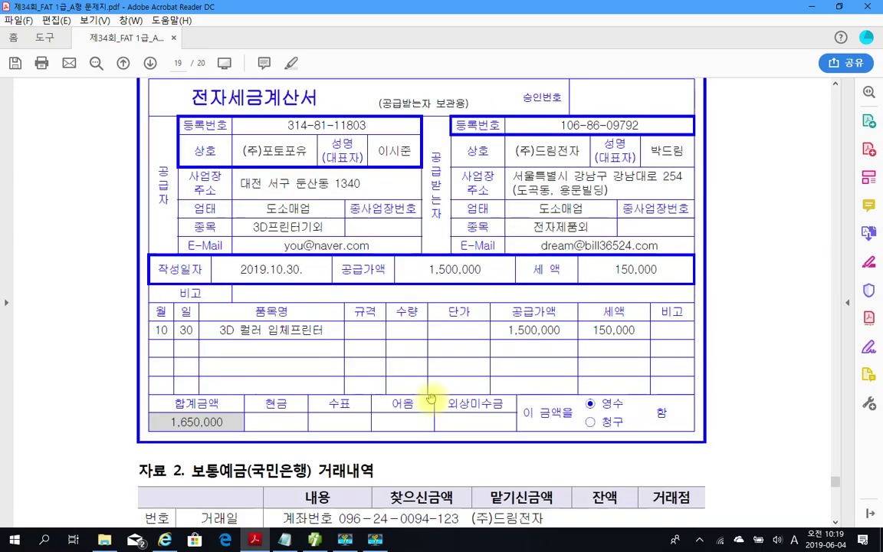
Step: Read 문제 4 결산 item 1 (수동결산) and highlight 현금과부족 in its 자료설명
{"action": "scroll", "coordinate": [431, 399], "scroll_direction": "down", "scroll_amount": 20}
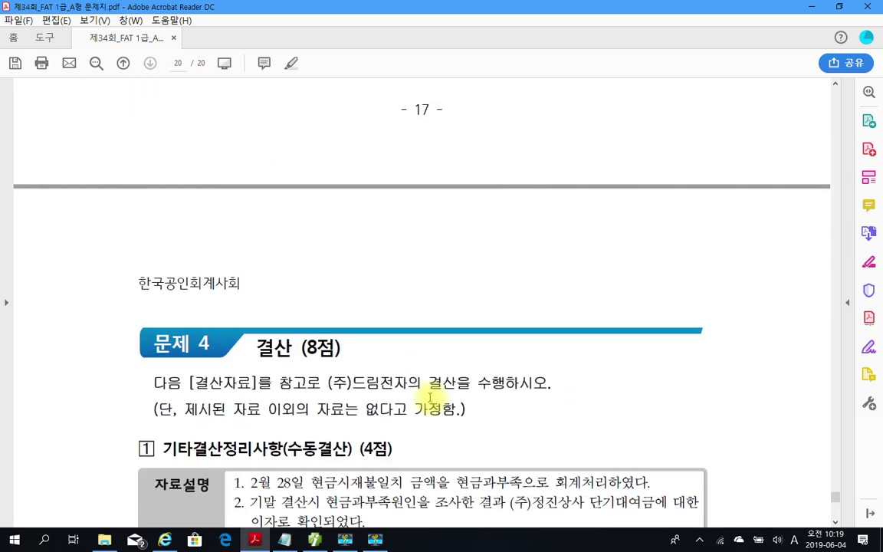
{"action": "scroll", "coordinate": [430, 398], "scroll_direction": "down", "scroll_amount": 7}
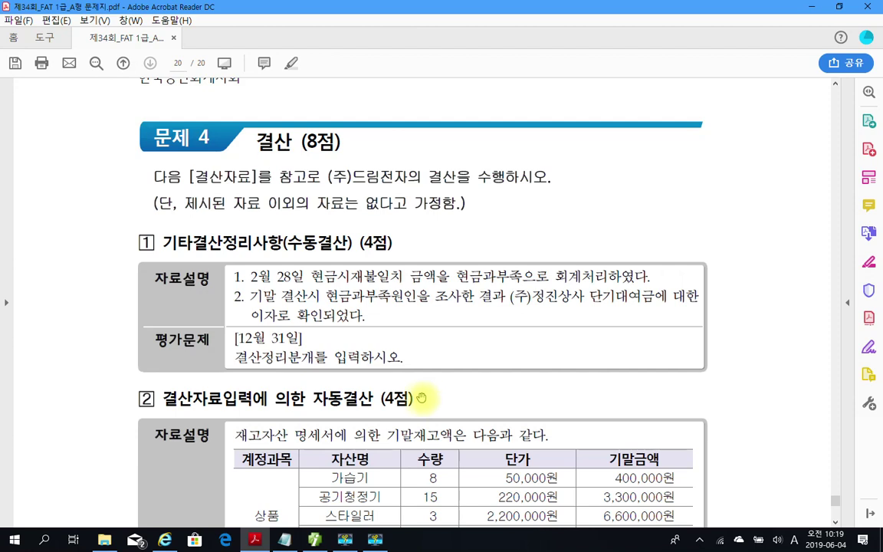
{"action": "scroll", "coordinate": [241, 316], "scroll_direction": "down", "scroll_amount": 1}
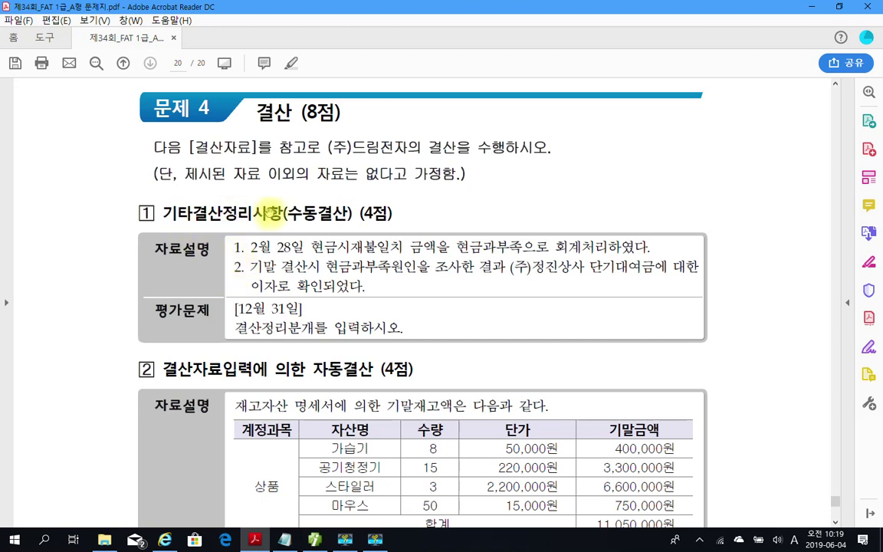
{"action": "scroll", "coordinate": [368, 248], "scroll_direction": "down", "scroll_amount": 1}
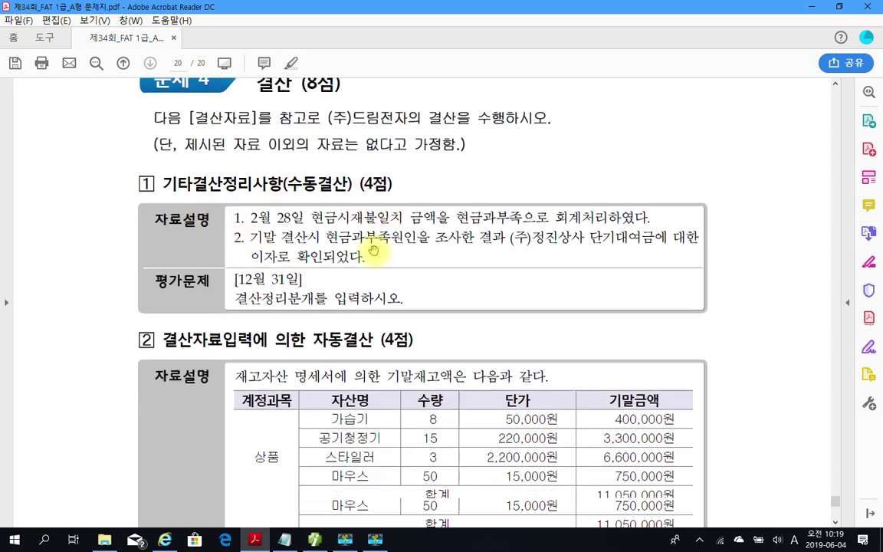
{"action": "scroll", "coordinate": [373, 250], "scroll_direction": "down", "scroll_amount": 1}
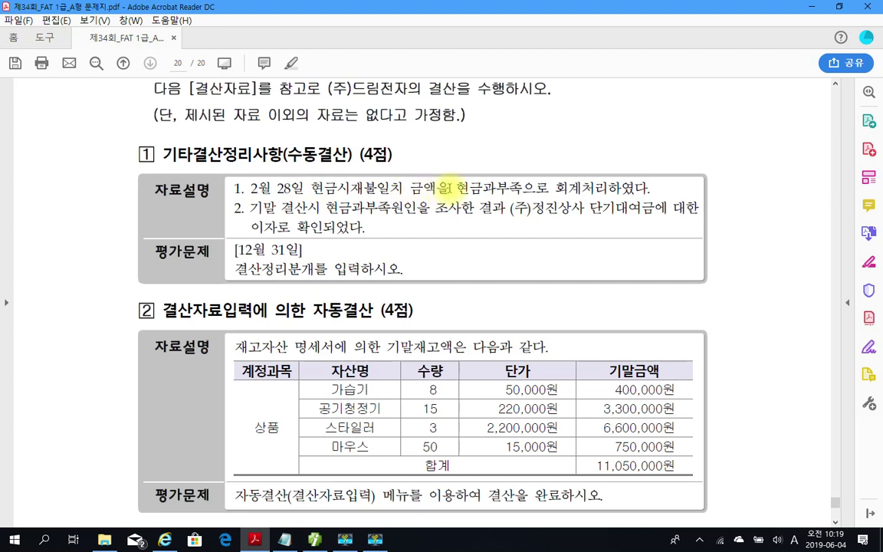
{"action": "left_click_drag", "start_coordinate": [455, 187], "coordinate": [522, 190]}
{"action": "right_click", "coordinate": [521, 189]}
{"action": "left_click", "coordinate": [552, 203]}
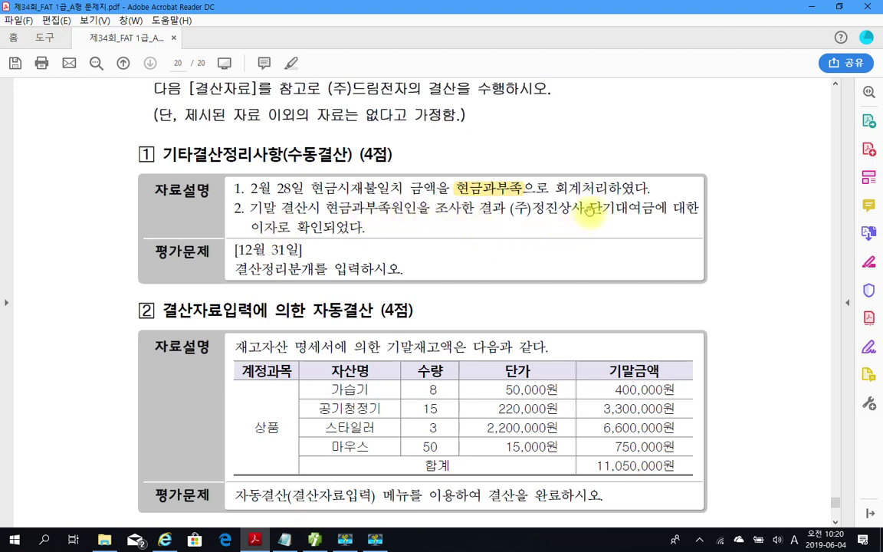
{"action": "left_click_drag", "start_coordinate": [599, 209], "coordinate": [665, 210]}
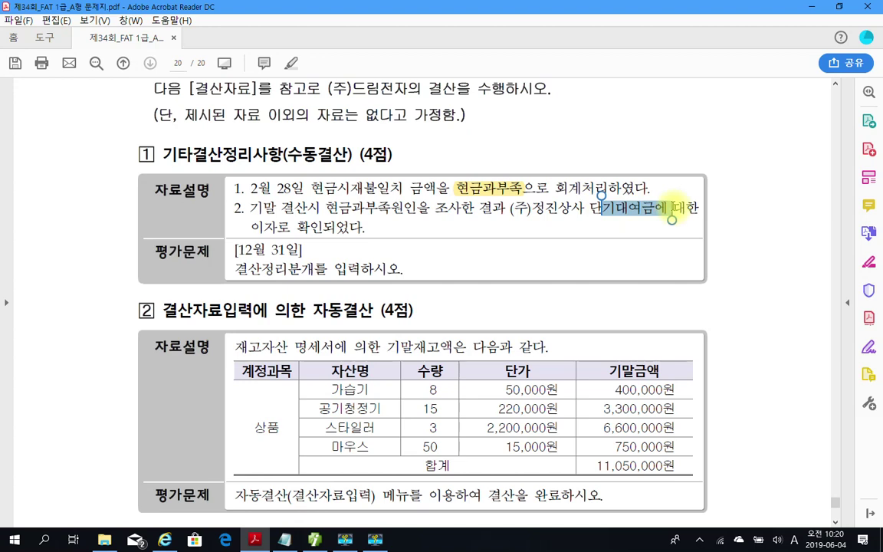
{"action": "left_click", "coordinate": [584, 226]}
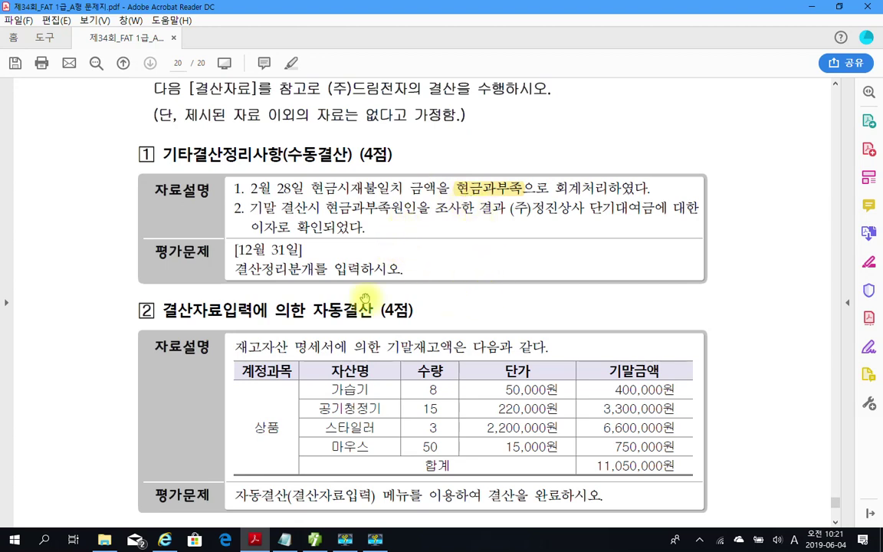
Step: Return to 일반전표입력 and look up the February 28 voucher to examine its 현금과부족 line
{"action": "left_click", "coordinate": [310, 542]}
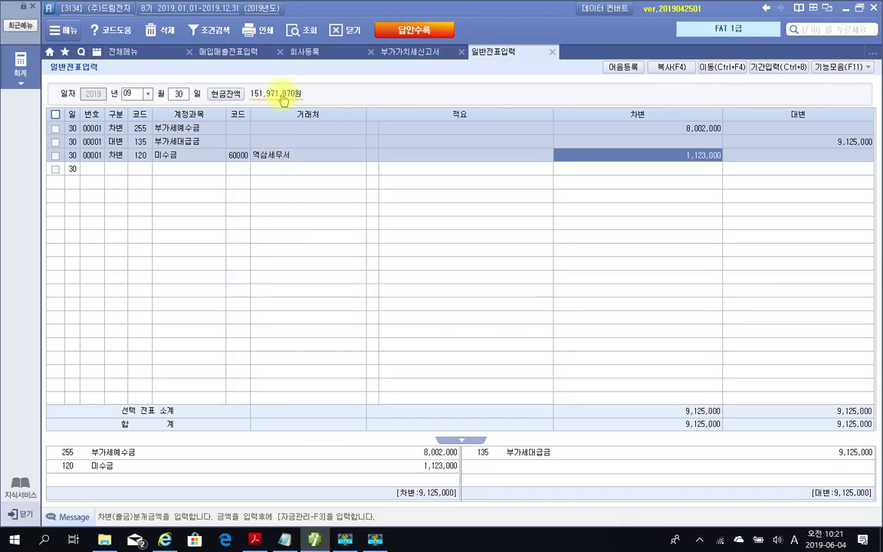
{"action": "left_click", "coordinate": [130, 94]}
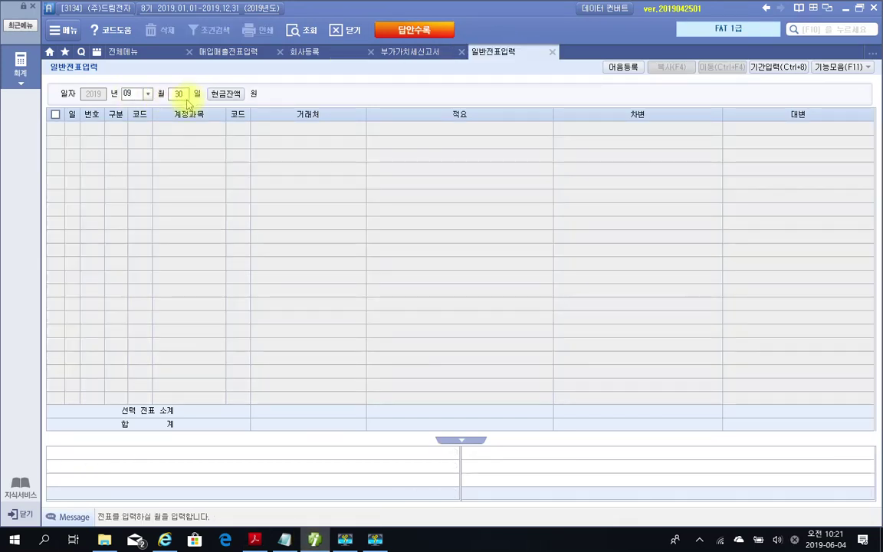
{"action": "left_click_drag", "start_coordinate": [124, 93], "coordinate": [136, 94]}
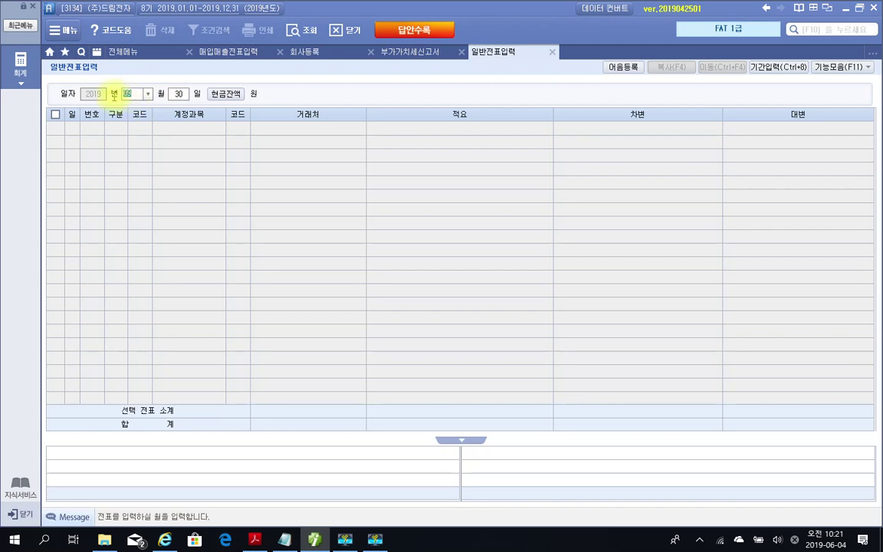
{"action": "type", "text": "2"}
{"action": "key", "text": "Return"}
{"action": "key", "text": "Return"}
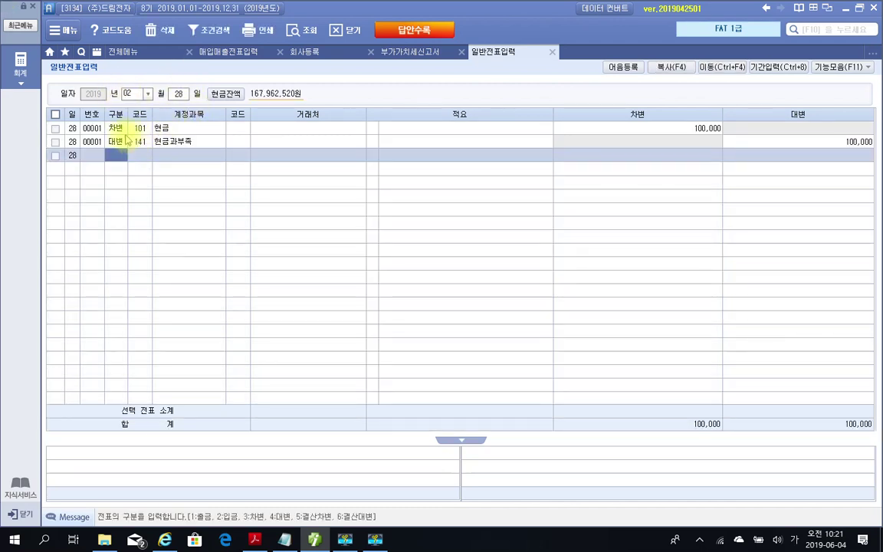
{"action": "left_click", "coordinate": [115, 145]}
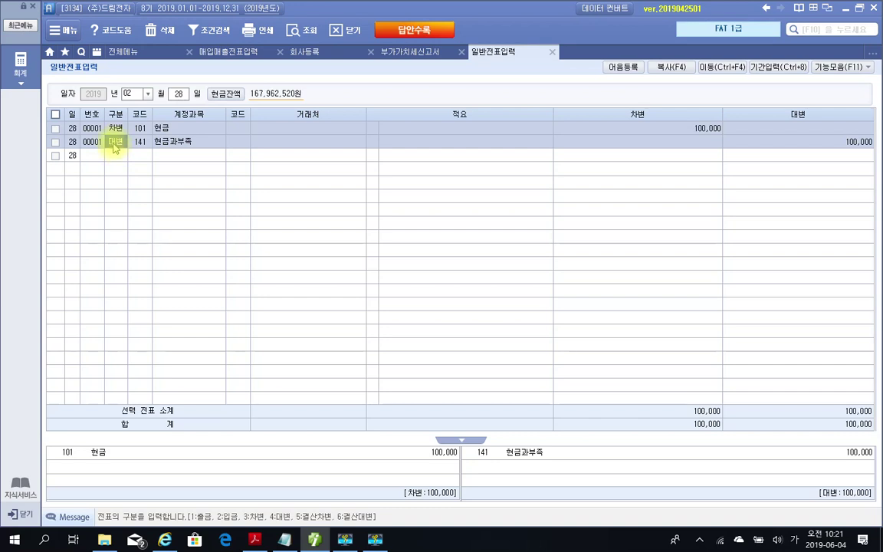
Step: Set the 일반전표입력 date to December 31 for the closing adjustment entry
{"action": "left_click", "coordinate": [134, 93]}
{"action": "type", "text": "12"}
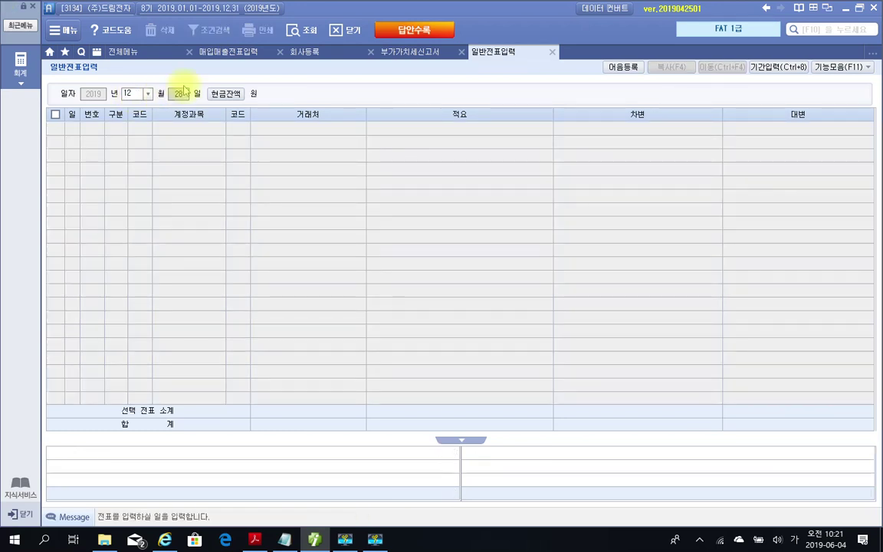
{"action": "type", "text": "31"}
{"action": "key", "text": "Return"}
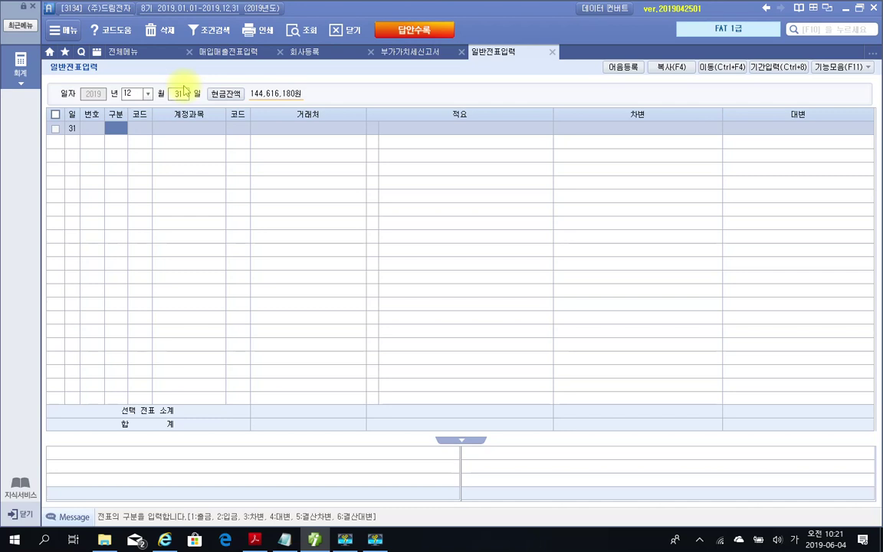
Step: Add a 차변 line with account 141 현금과부족 and a debit of 100,000, leaving 거래처 and 적요 blank
{"action": "type", "text": "3"}
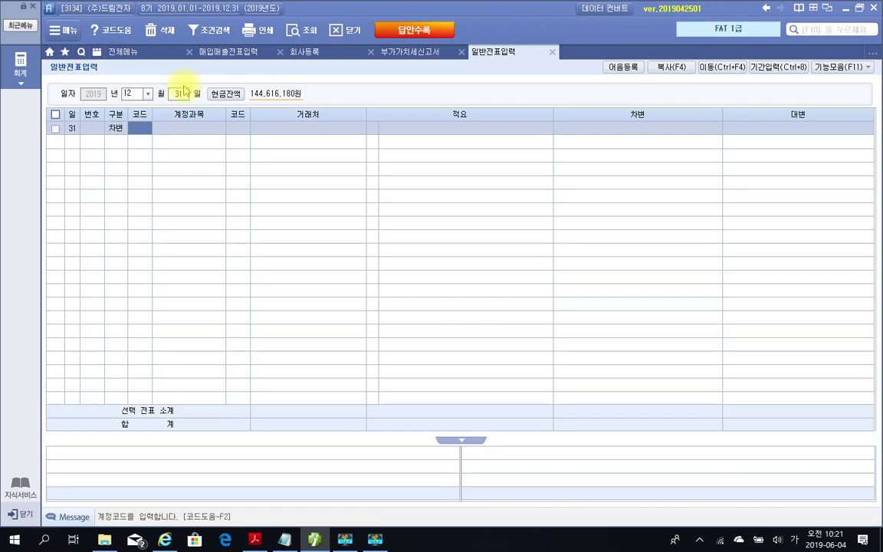
{"action": "type", "text": "현ㄱ"}
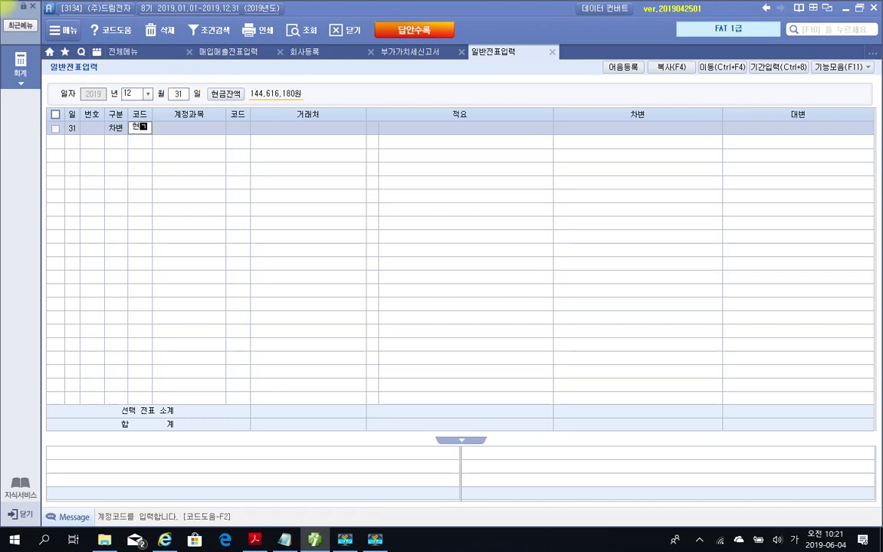
{"action": "key", "text": "Return"}
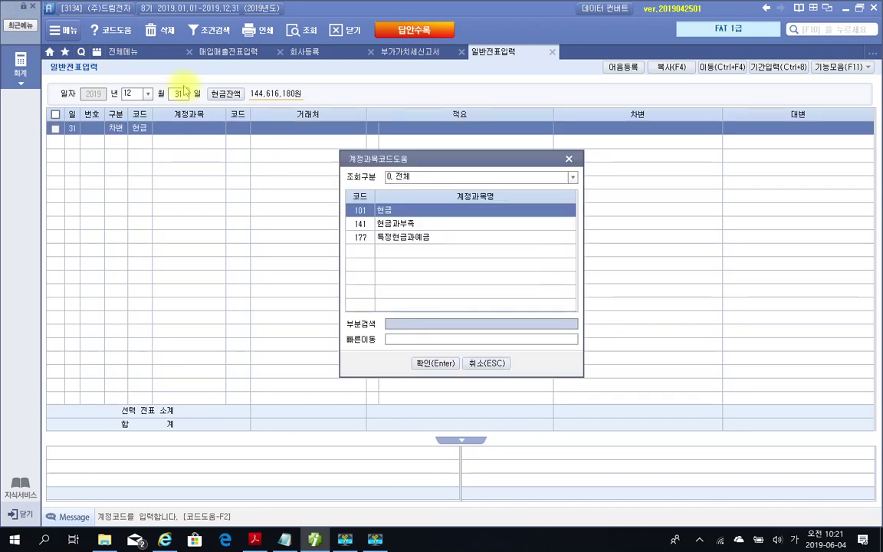
{"action": "key", "text": "Down"}
{"action": "key", "text": "Return"}
{"action": "key", "text": "Return"}
{"action": "key", "text": "Return"}
{"action": "key", "text": "Return"}
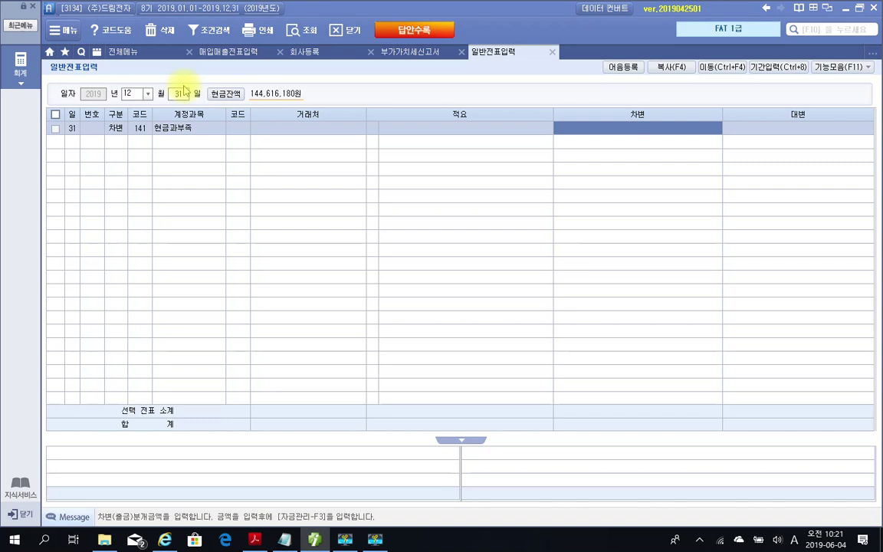
{"action": "type", "text": "100,000"}
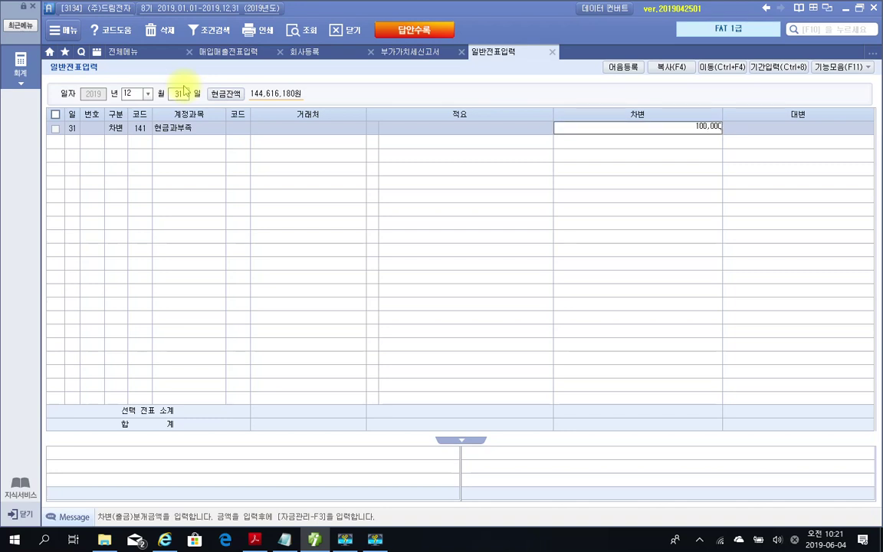
{"action": "key", "text": "Return"}
Step: Add a 대변 line on December 31 with account 901 이자수익, found by searching for 이자
{"action": "type", "text": "4"}
{"action": "key", "text": "Return"}
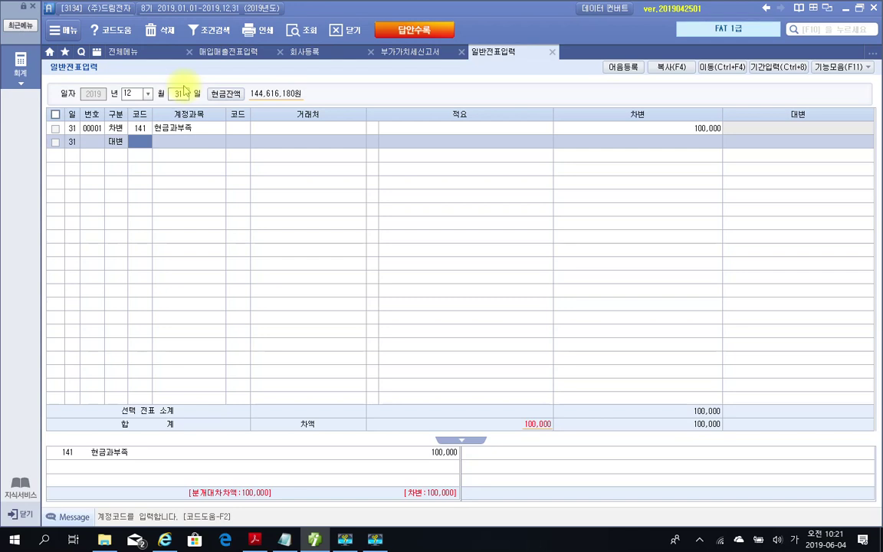
{"action": "type", "text": "ㅈㅏ"}
{"action": "key", "text": "BackSpace"}
{"action": "key", "text": "BackSpace"}
{"action": "type", "text": "잡"}
{"action": "key", "text": "Return"}
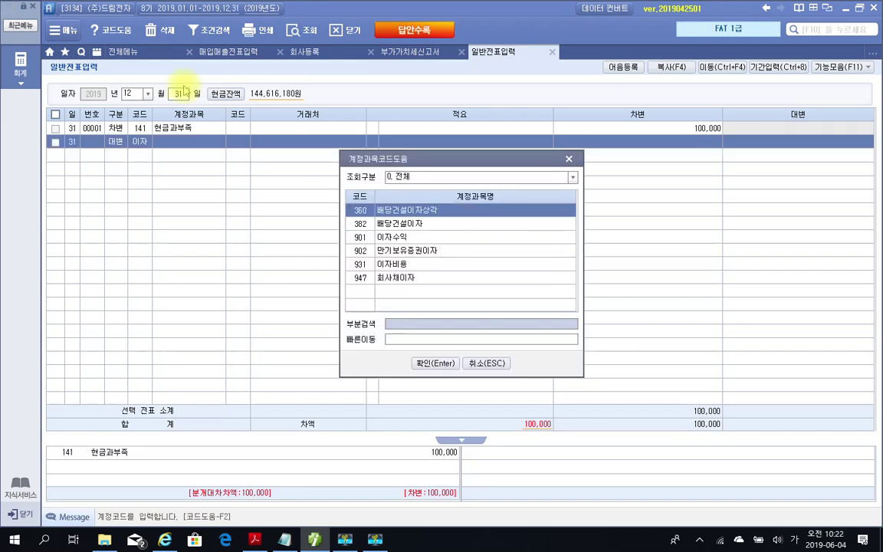
{"action": "key", "text": "Down"}
{"action": "key", "text": "Down"}
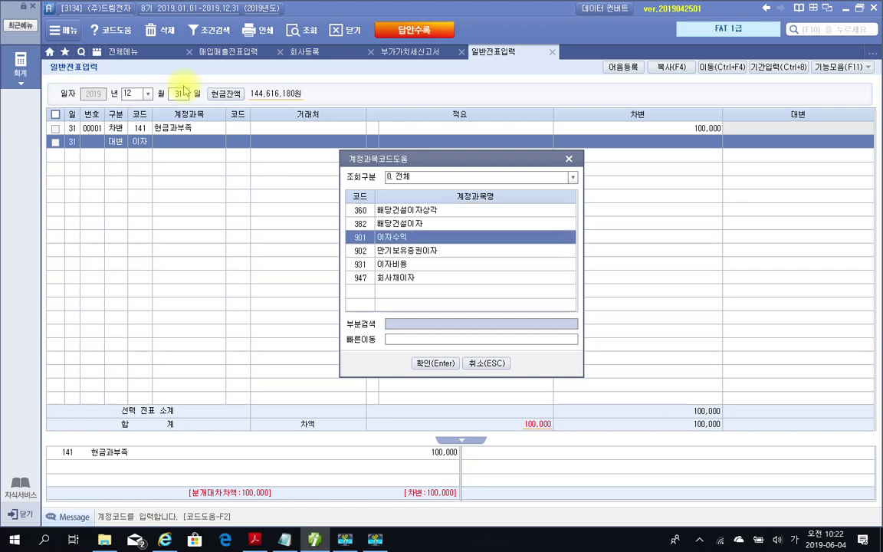
{"action": "key", "text": "Return"}
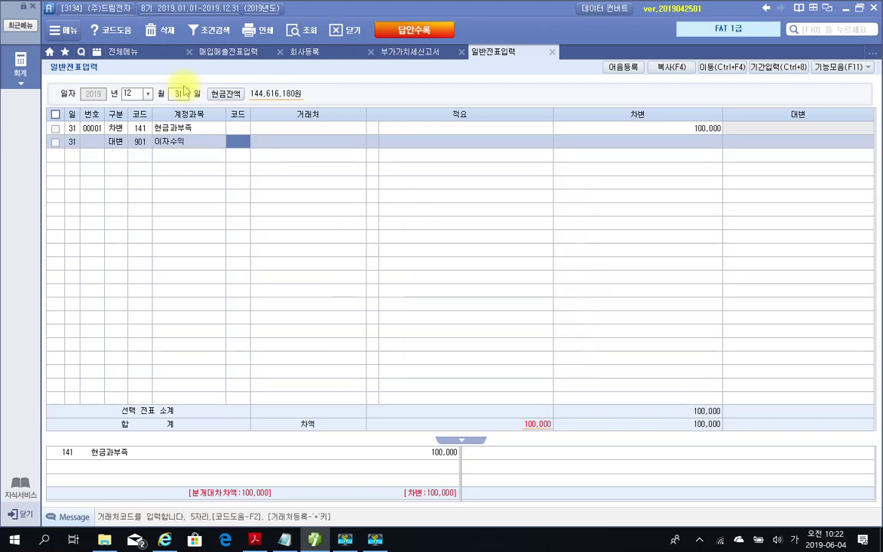
Step: Complete the 대변 이자수익 line with a credit of 100,000, leaving 거래처 and 적요 blank
{"action": "key", "text": "Return"}
{"action": "key", "text": "Return"}
{"action": "key", "text": "Return"}
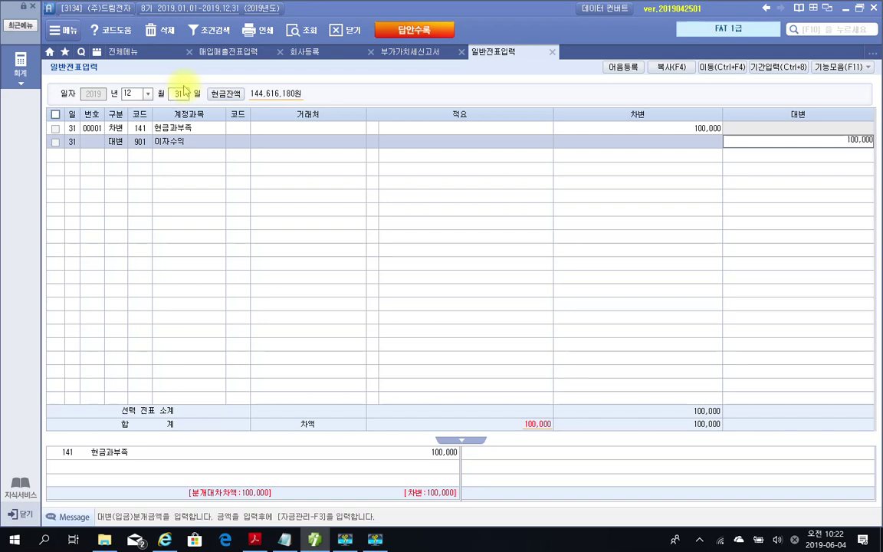
{"action": "key", "text": "Return"}
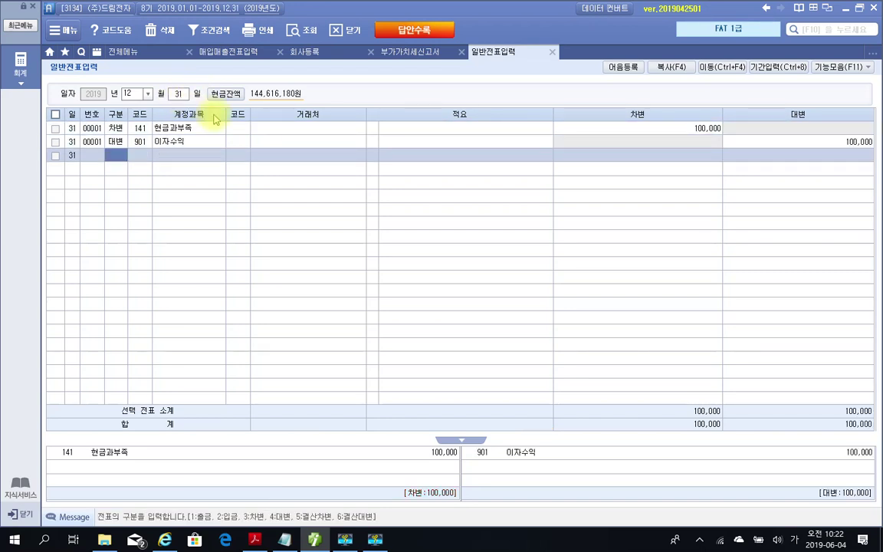
Step: Switch to the exam PDF in Acrobat Reader and highlight 결산자료입력 in the heading of 문제 4's item 2
{"action": "left_click", "coordinate": [316, 540]}
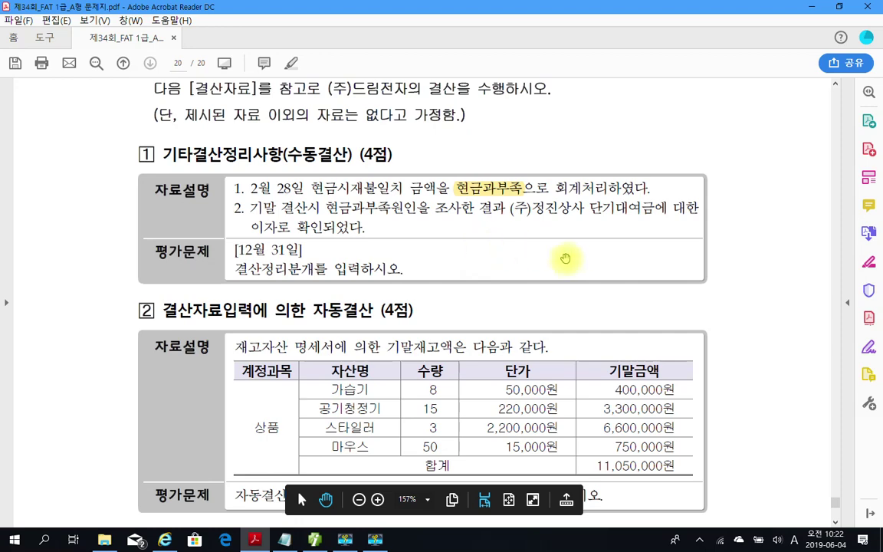
{"action": "scroll", "coordinate": [558, 340], "scroll_direction": "down", "scroll_amount": 3}
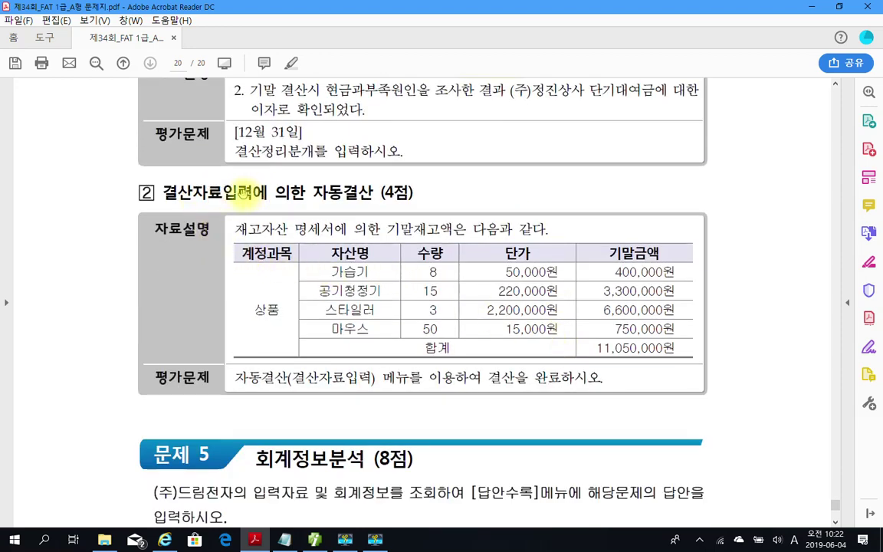
{"action": "left_click_drag", "start_coordinate": [166, 192], "coordinate": [242, 192]}
{"action": "right_click", "coordinate": [244, 191]}
{"action": "left_click", "coordinate": [285, 228]}
{"action": "scroll", "coordinate": [374, 234], "scroll_direction": "down", "scroll_amount": 1}
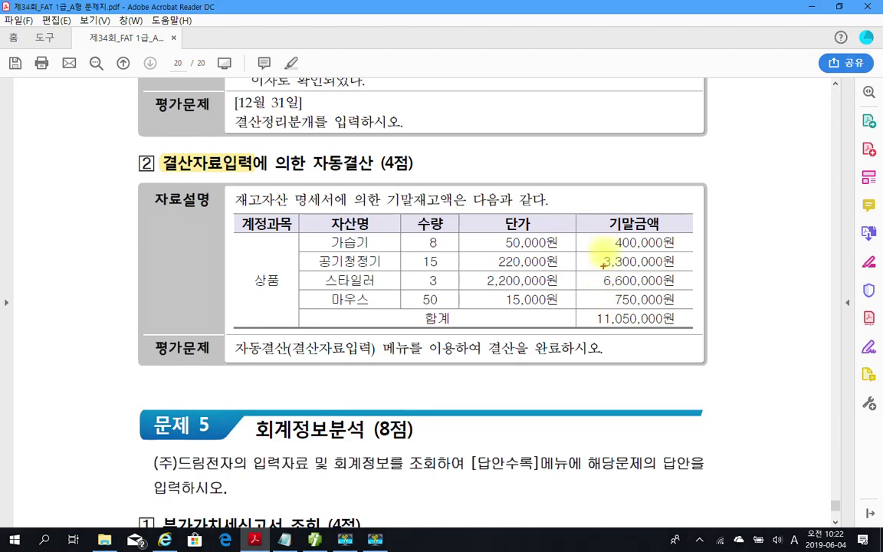
Step: Mark the 11,050,000원 inventory total as 기말상품재고액 and underline the 결산자료입력 instructions with temporary red ink, clearing the marks when done
{"action": "left_click_drag", "start_coordinate": [576, 309], "coordinate": [697, 331]}
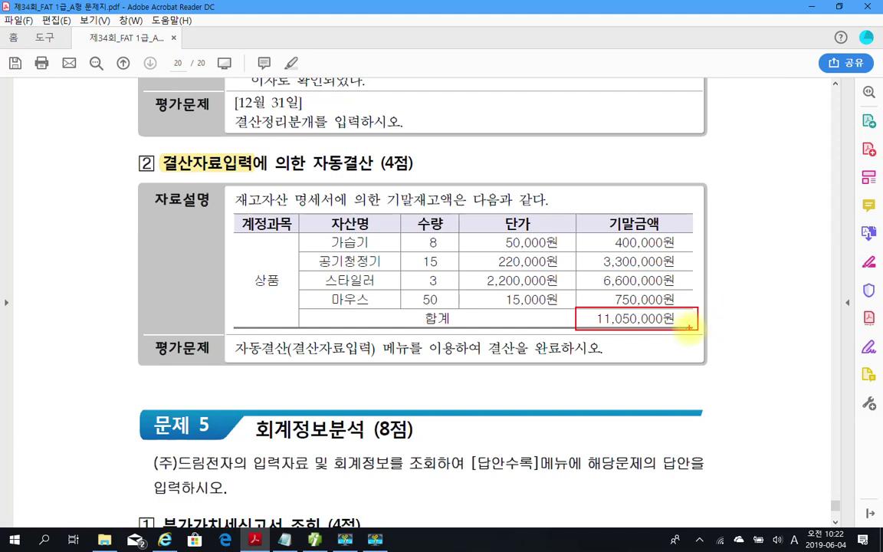
{"action": "left_click_drag", "start_coordinate": [165, 174], "coordinate": [253, 172]}
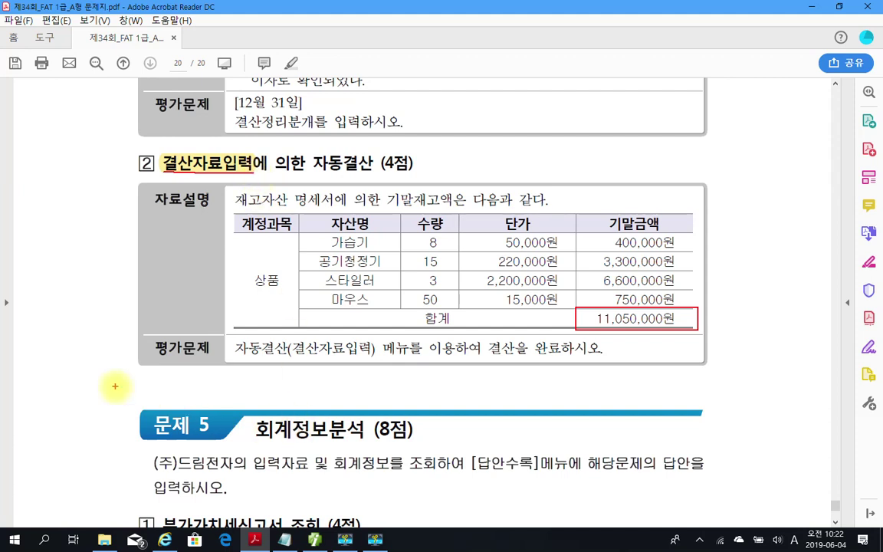
{"action": "mouse_move", "coordinate": [696, 329]}
{"action": "left_mouse_down"}
{"action": "mouse_move", "coordinate": [694, 177]}
{"action": "mouse_move", "coordinate": [693, 201]}
{"action": "left_mouse_up"}
{"action": "left_click_drag", "start_coordinate": [574, 144], "coordinate": [576, 178]}
{"action": "mouse_move", "coordinate": [602, 132]}
{"action": "left_mouse_down"}
{"action": "mouse_move", "coordinate": [601, 184]}
{"action": "mouse_move", "coordinate": [634, 144]}
{"action": "mouse_move", "coordinate": [656, 181]}
{"action": "mouse_move", "coordinate": [674, 173]}
{"action": "left_mouse_up"}
{"action": "left_click_drag", "start_coordinate": [686, 132], "coordinate": [678, 184]}
{"action": "mouse_move", "coordinate": [732, 126]}
{"action": "left_mouse_down"}
{"action": "mouse_move", "coordinate": [704, 141]}
{"action": "mouse_move", "coordinate": [713, 165]}
{"action": "mouse_move", "coordinate": [734, 147]}
{"action": "mouse_move", "coordinate": [782, 178]}
{"action": "mouse_move", "coordinate": [801, 158]}
{"action": "mouse_move", "coordinate": [814, 180]}
{"action": "mouse_move", "coordinate": [832, 147]}
{"action": "mouse_move", "coordinate": [839, 172]}
{"action": "mouse_move", "coordinate": [824, 207]}
{"action": "left_mouse_up"}
{"action": "mouse_move", "coordinate": [667, 345]}
{"action": "left_mouse_down"}
{"action": "mouse_move", "coordinate": [630, 345]}
{"action": "mouse_move", "coordinate": [644, 288]}
{"action": "mouse_move", "coordinate": [684, 349]}
{"action": "left_mouse_up"}
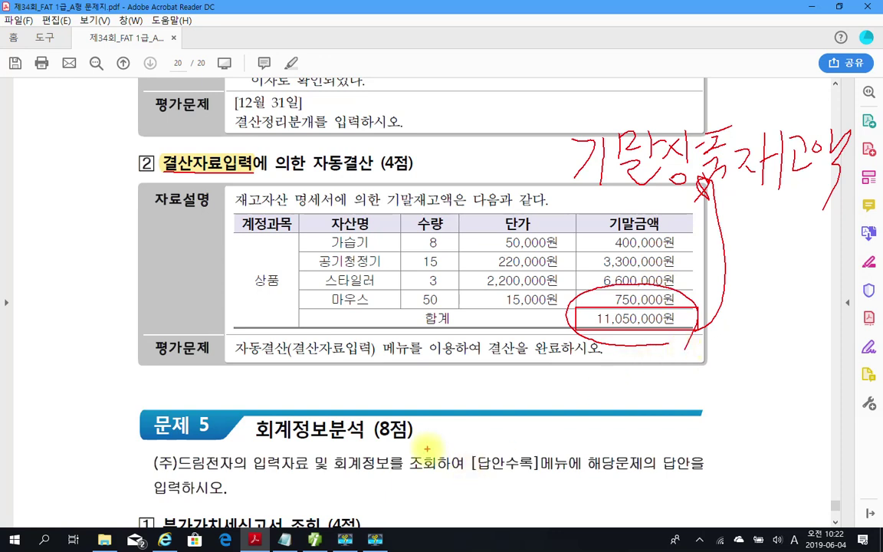
{"action": "left_click_drag", "start_coordinate": [230, 355], "coordinate": [583, 364]}
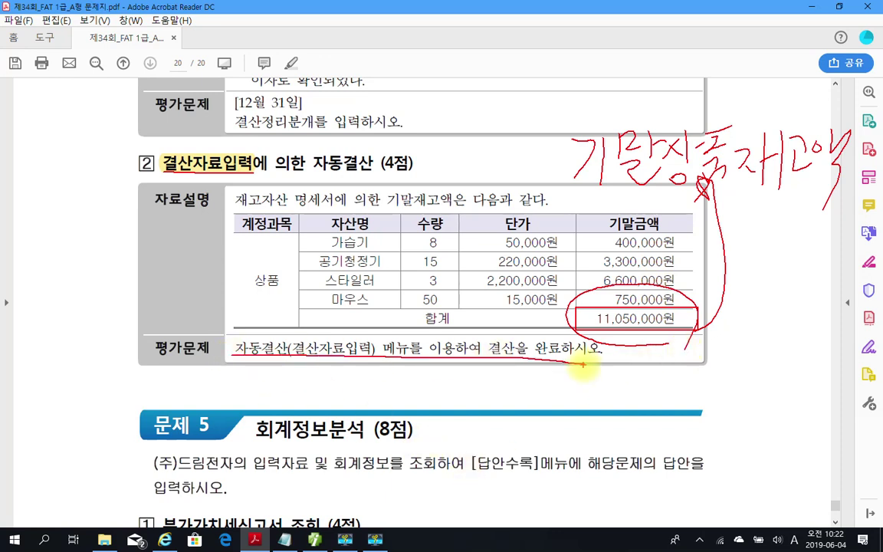
{"action": "right_click", "coordinate": [582, 366]}
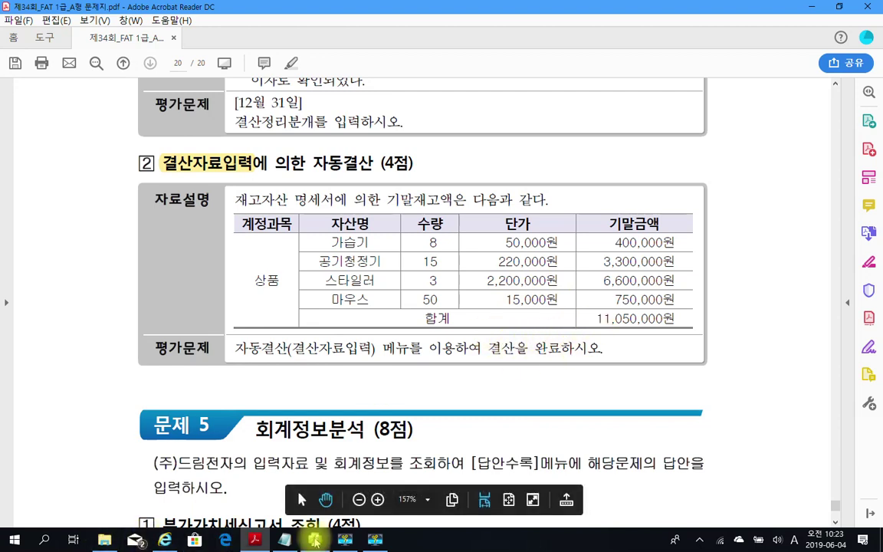
Step: Return to the accounting program and load 결산자료입력 for months 01 to 12, accepting 매출원가 및 경비선택 without entering any code
{"action": "left_click", "coordinate": [285, 490]}
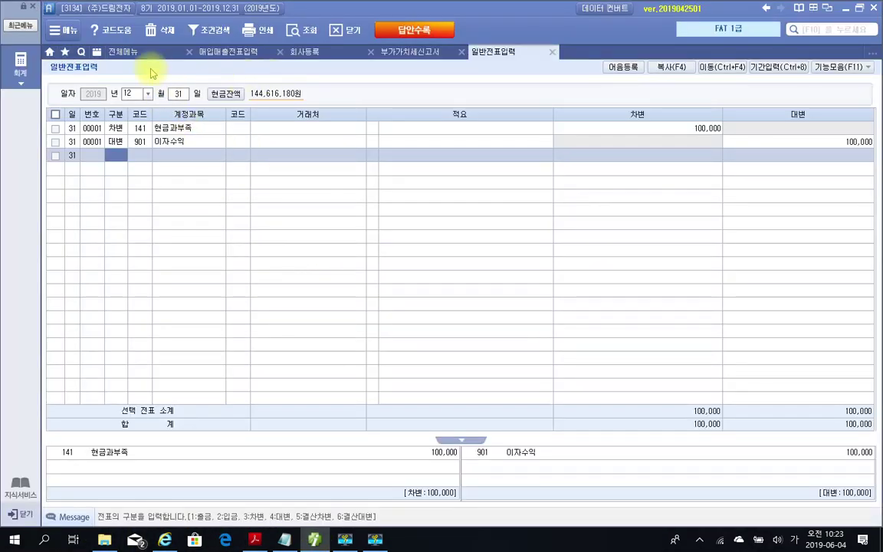
{"action": "left_click", "coordinate": [138, 55]}
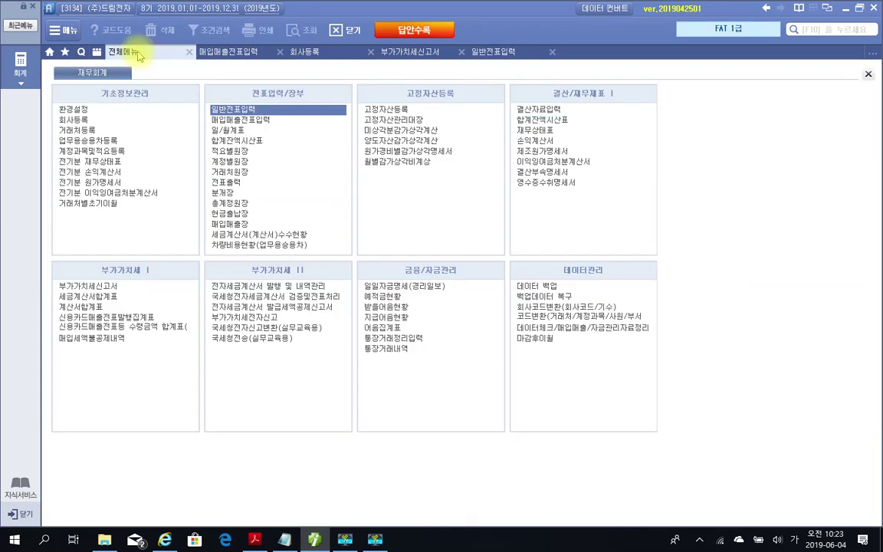
{"action": "left_click", "coordinate": [542, 110]}
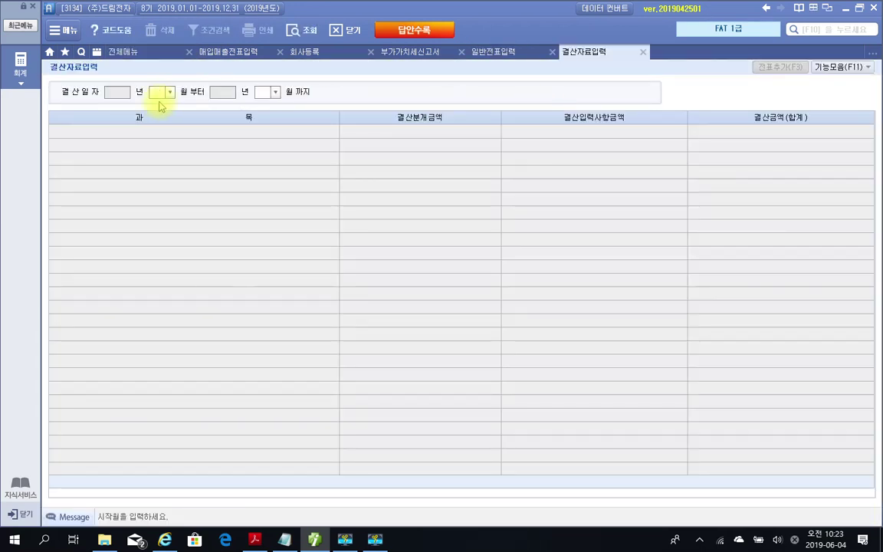
{"action": "type", "text": "112"}
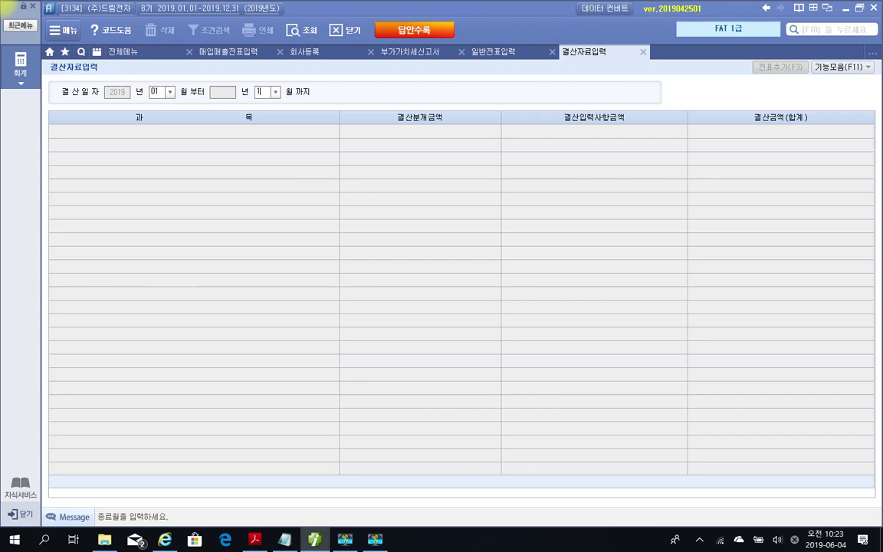
{"action": "key", "text": "Return"}
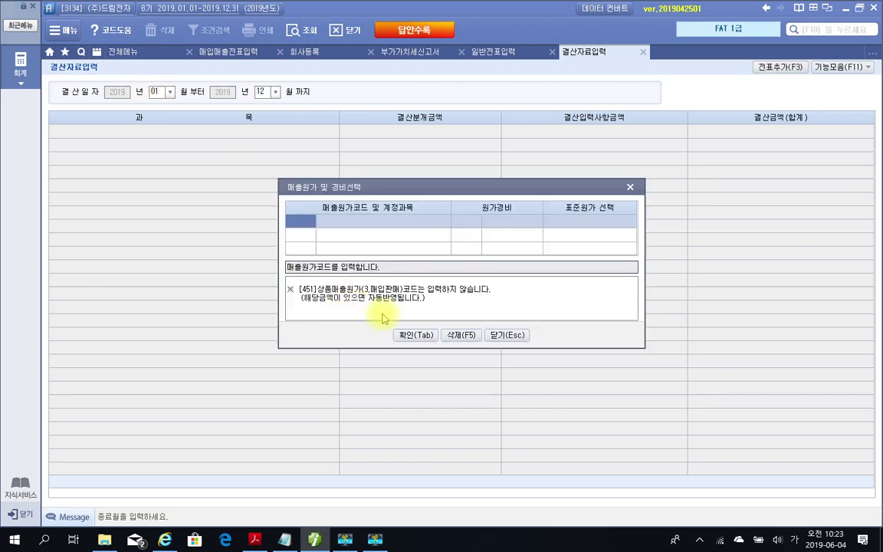
{"action": "left_click", "coordinate": [414, 335]}
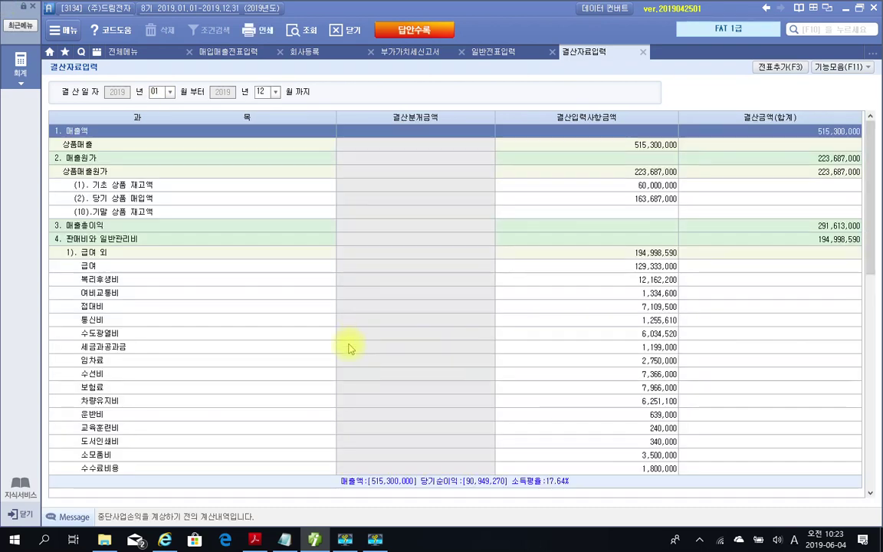
Step: Set the 기말 상품 재고액 to 11,050,000, the inventory total given in the exam PDF
{"action": "left_click", "coordinate": [435, 215]}
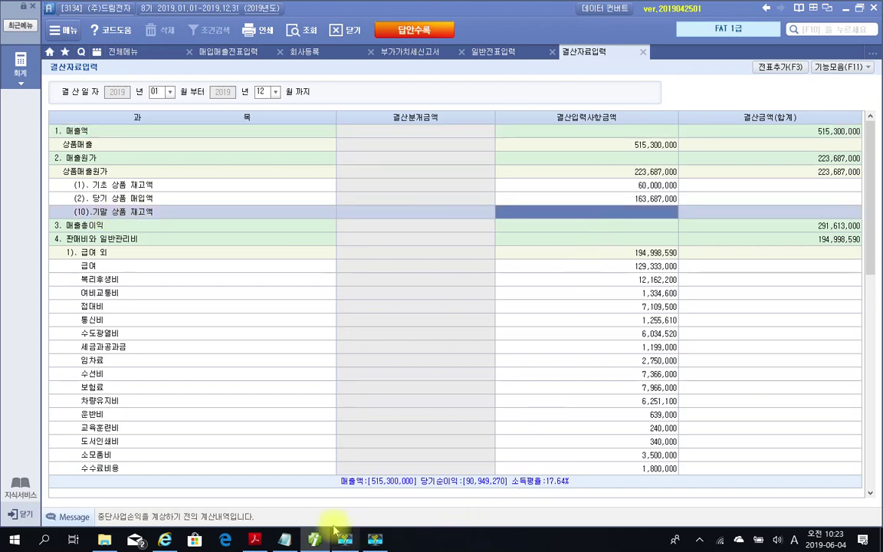
{"action": "left_click", "coordinate": [253, 539]}
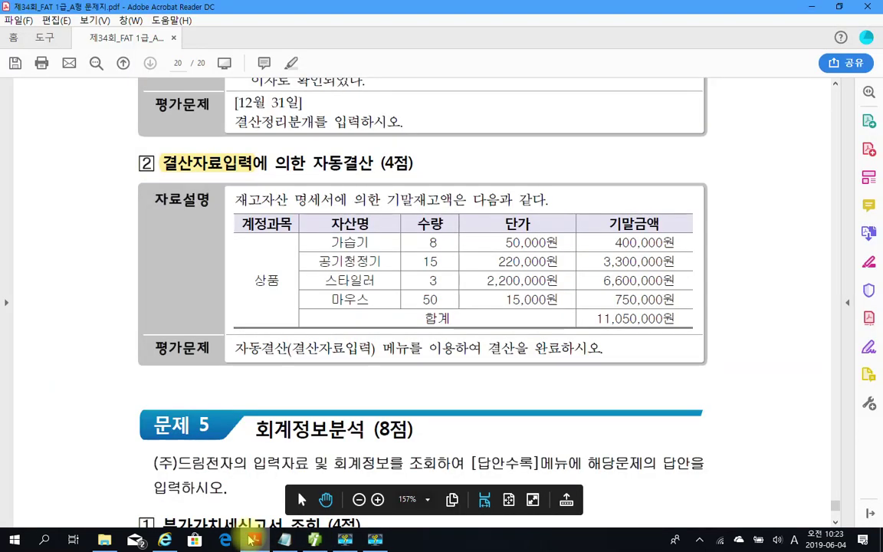
{"action": "left_click", "coordinate": [314, 539]}
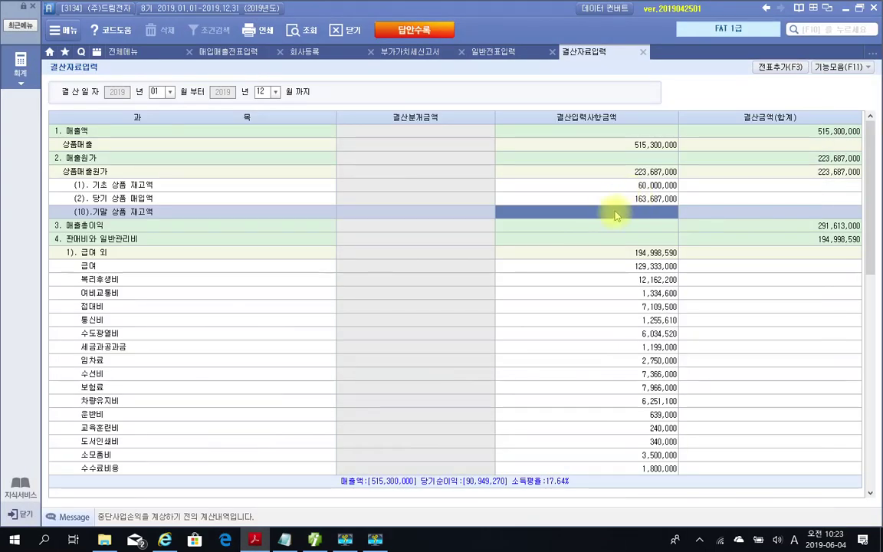
{"action": "type", "text": "11,050"}
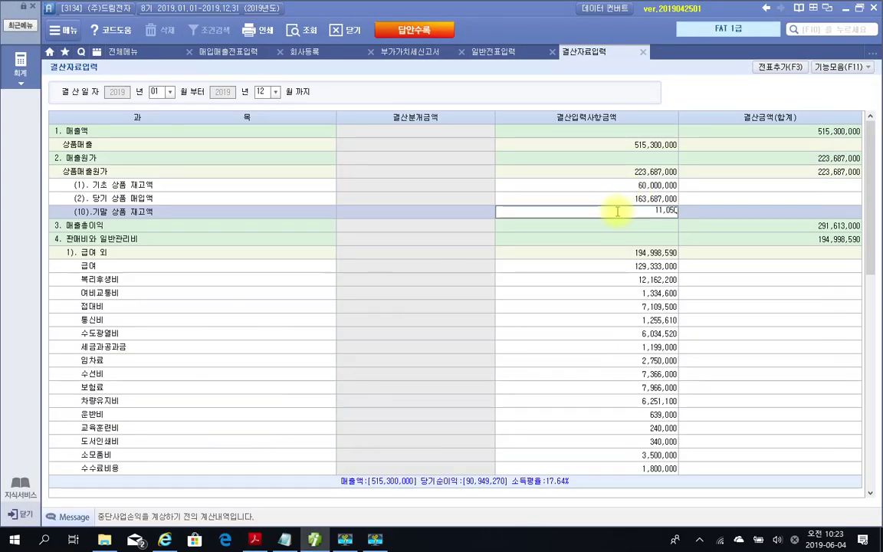
{"action": "key", "text": "Return"}
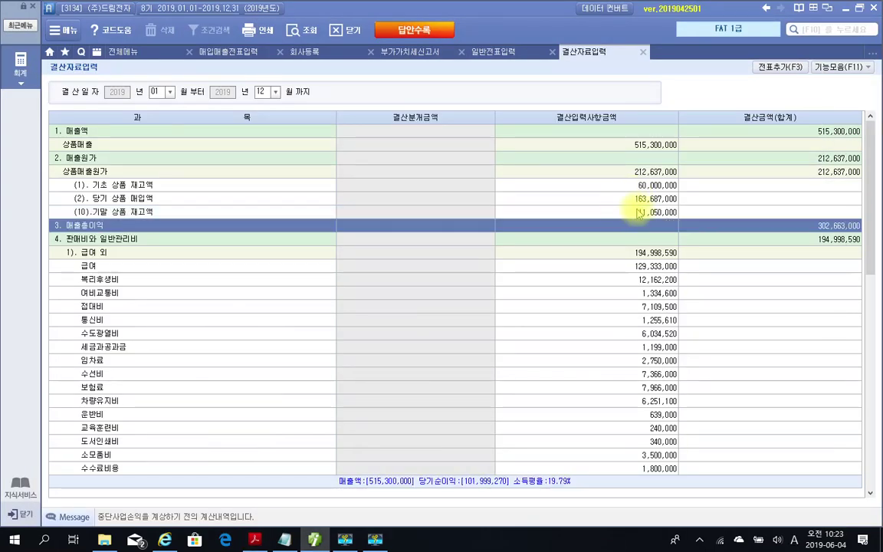
Step: Add the automatic closing entries to 일반전표 with 전표추가 and accept the confirmations
{"action": "left_click", "coordinate": [782, 67]}
{"action": "left_click", "coordinate": [415, 298]}
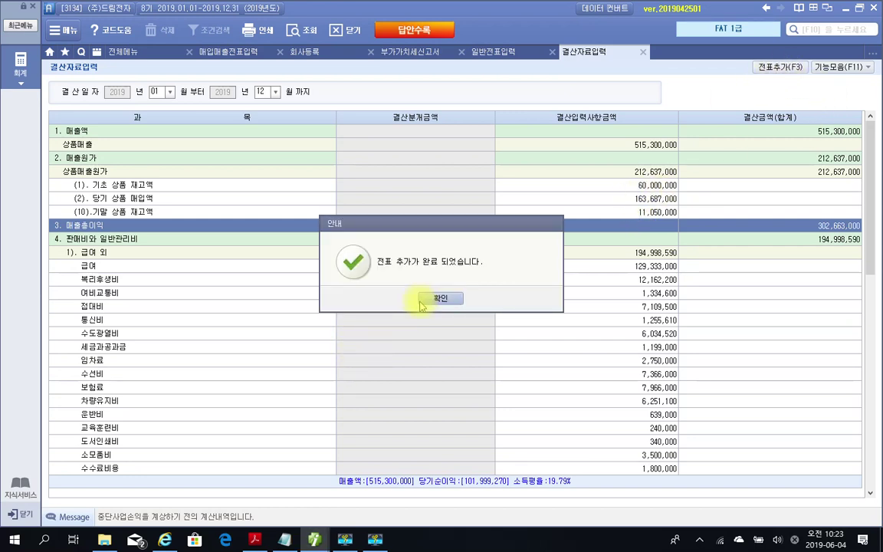
{"action": "left_click", "coordinate": [439, 299]}
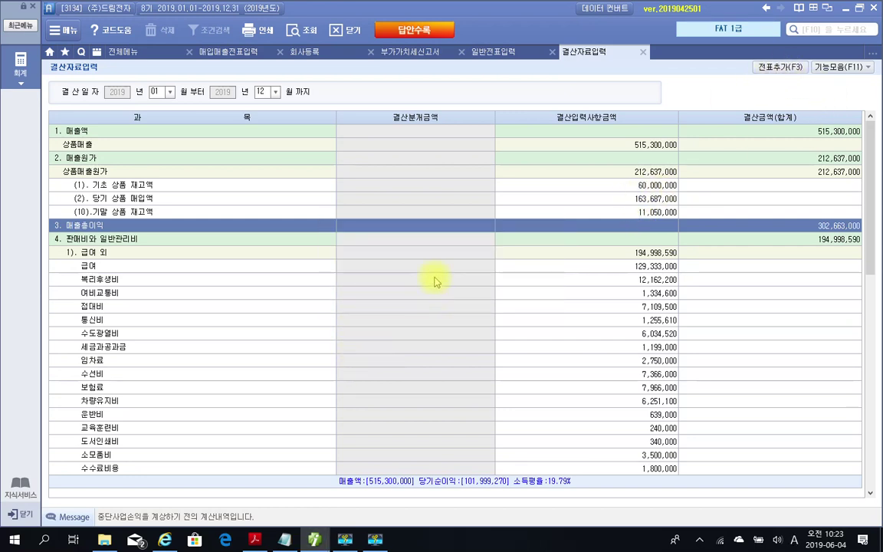
Step: Return to 일반전표입력 and reload the December 31 vouchers to examine the automatic 결차 and 결대 lines
{"action": "left_click", "coordinate": [493, 55]}
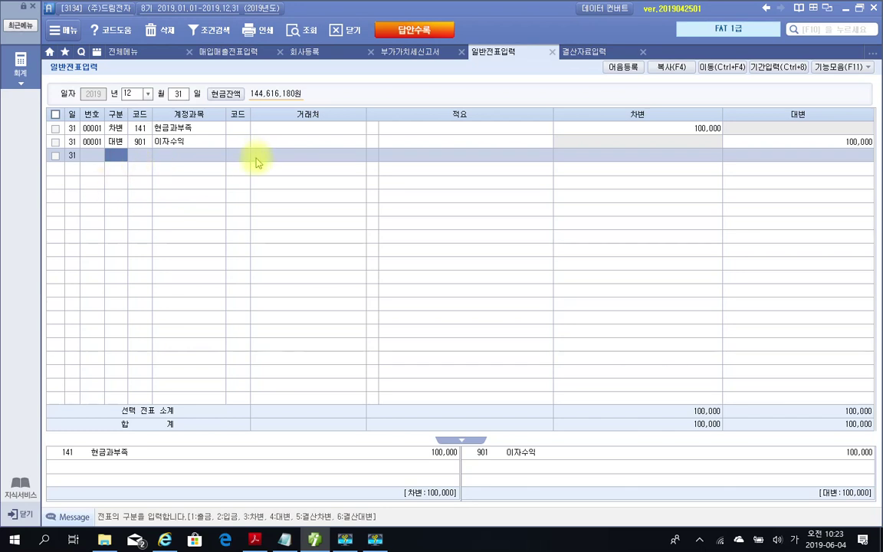
{"action": "left_click", "coordinate": [301, 31]}
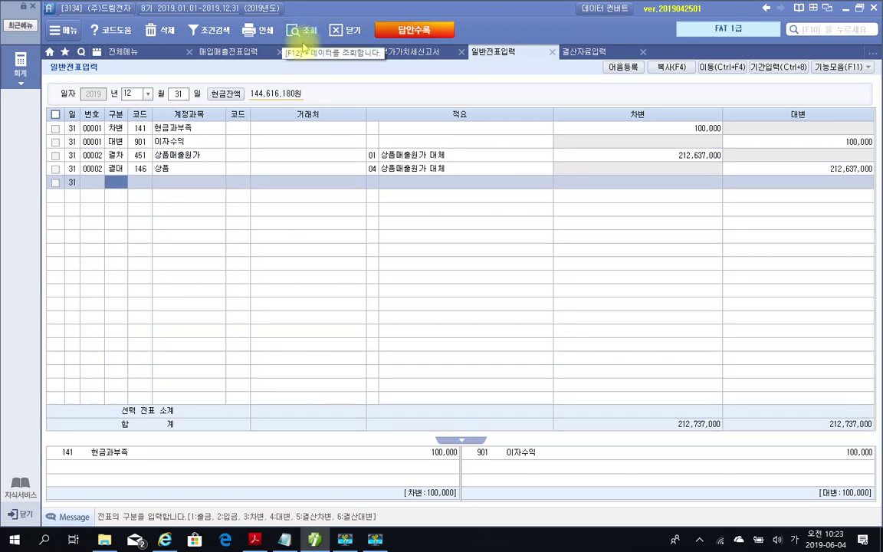
{"action": "left_click", "coordinate": [113, 168]}
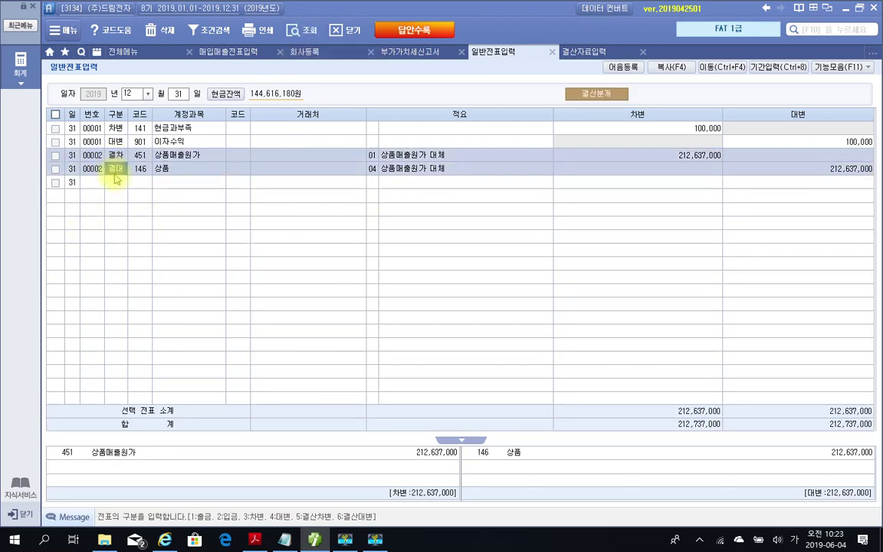
{"action": "left_click", "coordinate": [116, 184]}
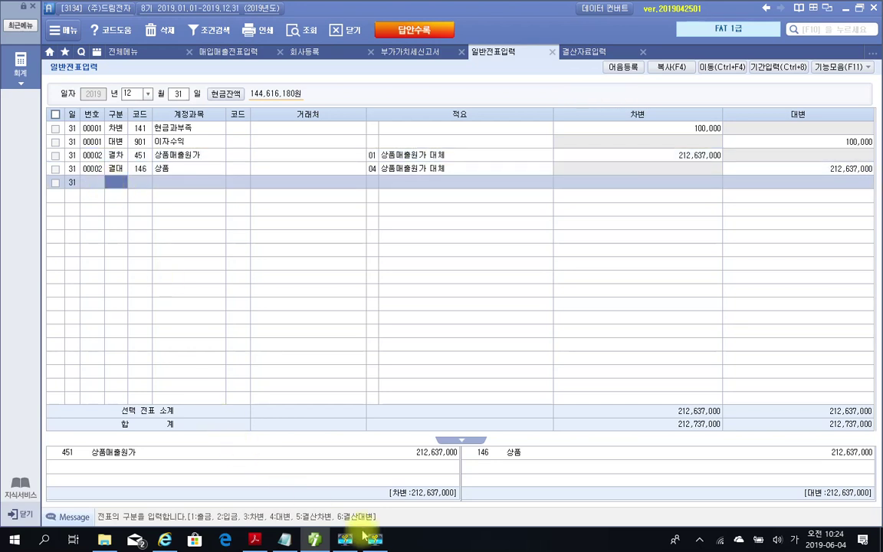
{"action": "left_click", "coordinate": [314, 540]}
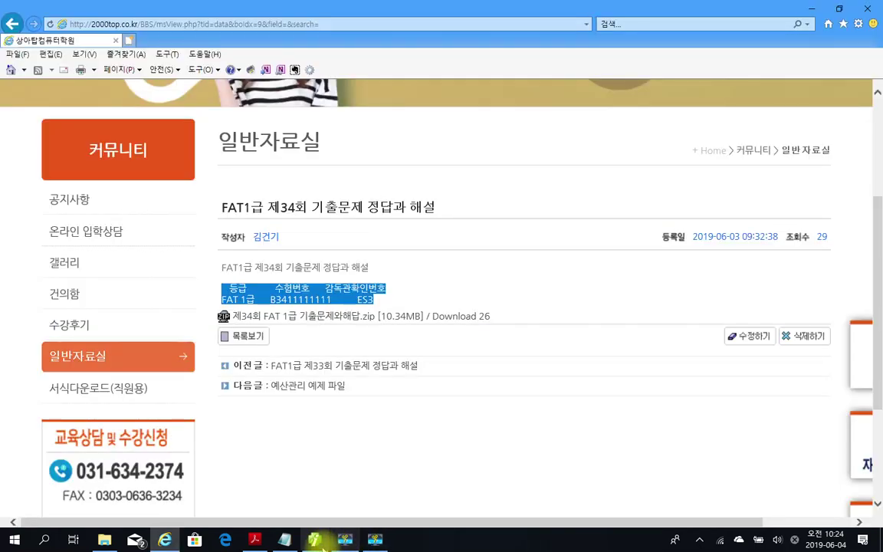
{"action": "left_click", "coordinate": [255, 541]}
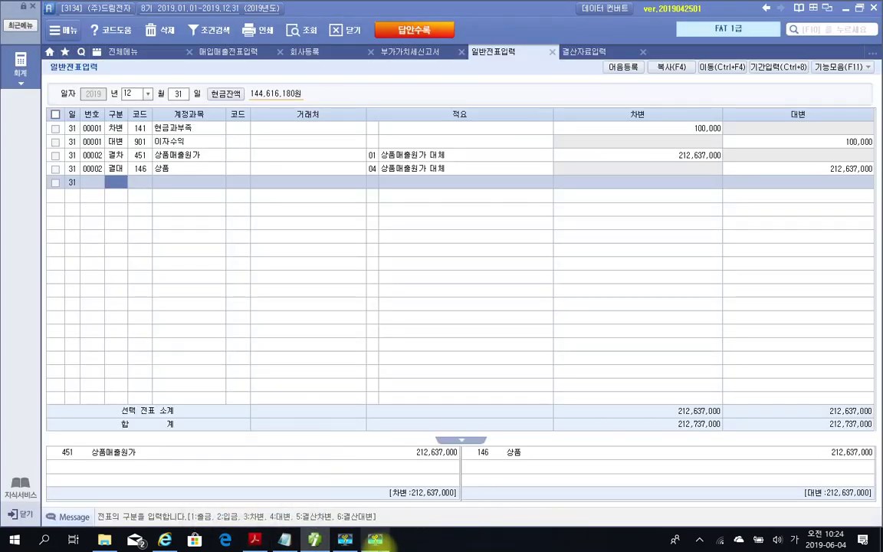
{"action": "mouse_move", "coordinate": [376, 545]}
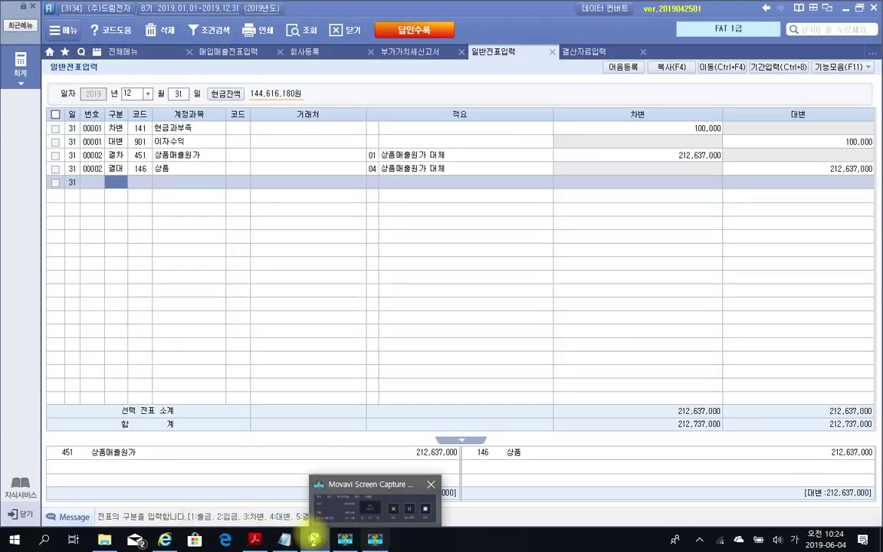
{"action": "mouse_move", "coordinate": [313, 541]}
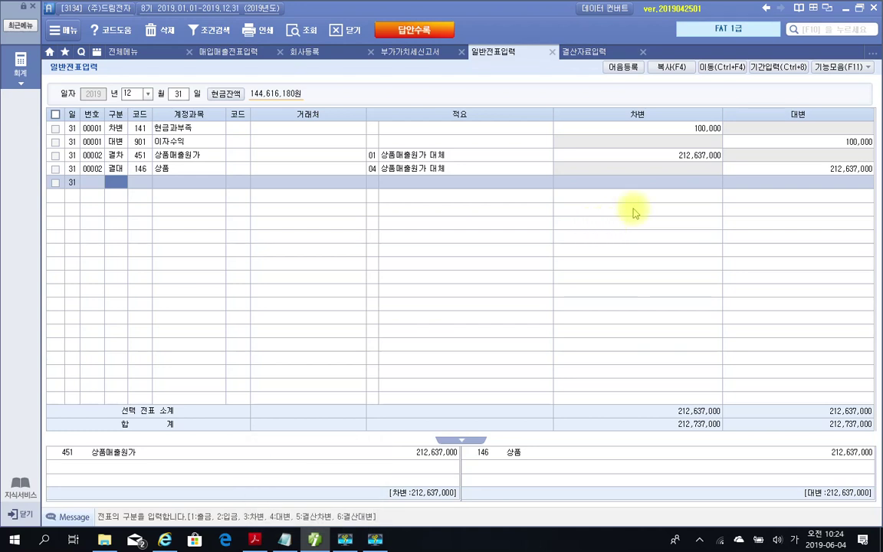
Step: Compare the 상품매출원가 debit in the closing voucher with the cost-of-sales figures in 결산자료입력
{"action": "left_click", "coordinate": [667, 157]}
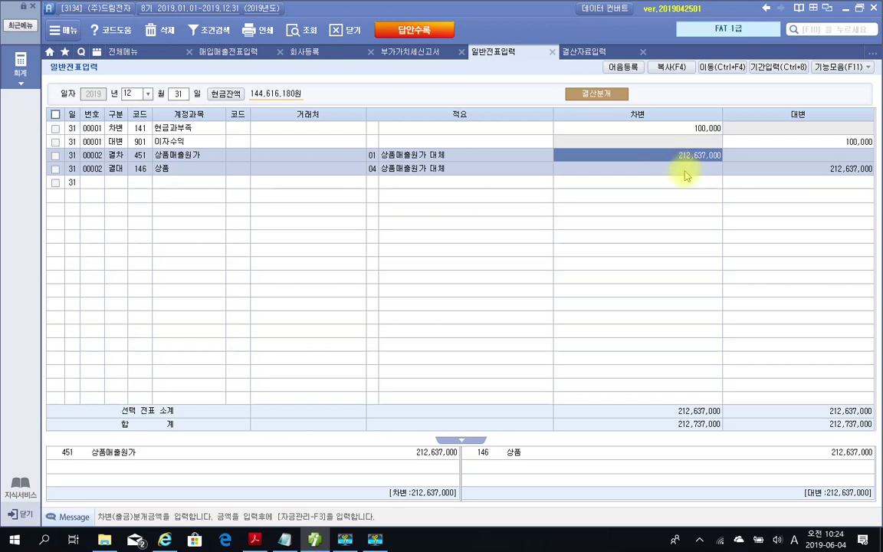
{"action": "left_click", "coordinate": [581, 54]}
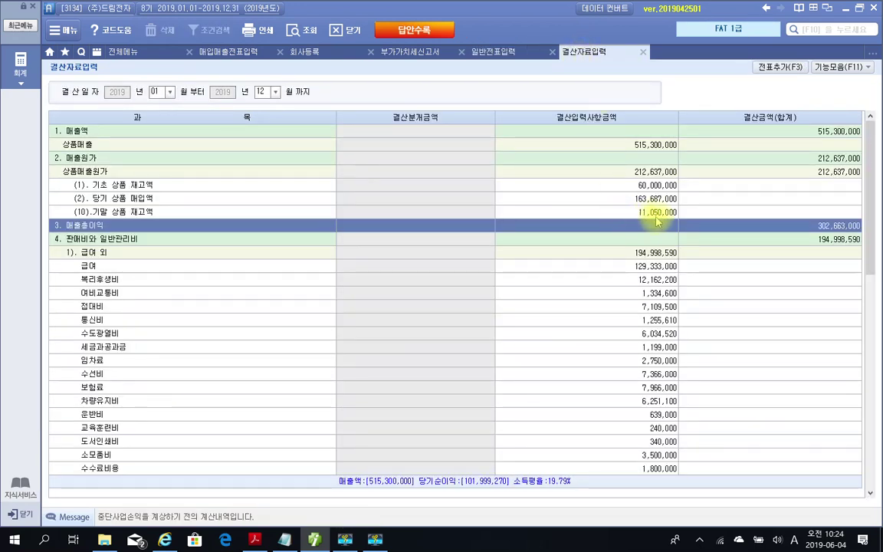
{"action": "left_click", "coordinate": [321, 541]}
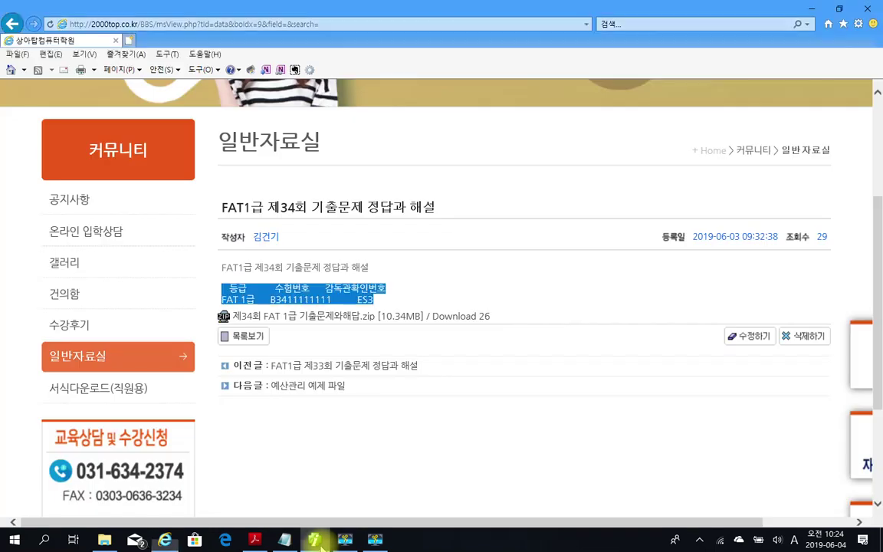
{"action": "left_click", "coordinate": [321, 541]}
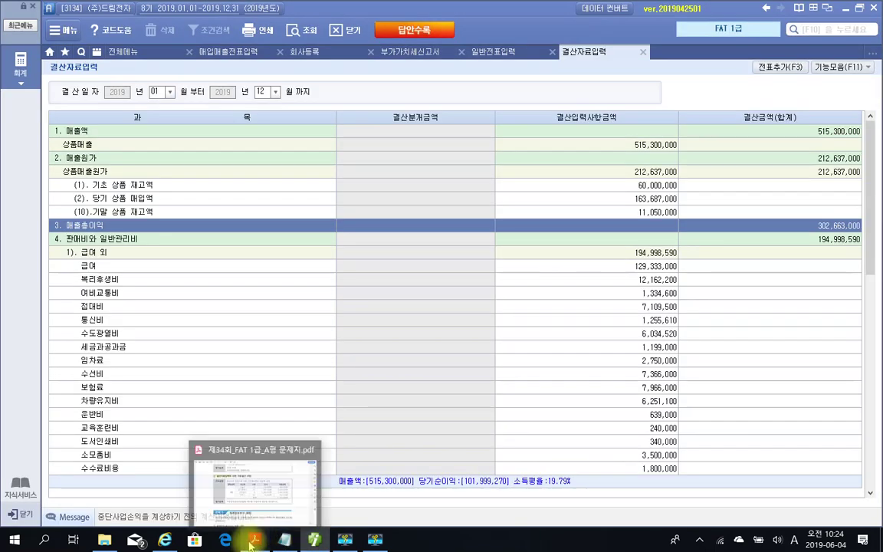
Step: Check the exam PDF's ending inventory total against the 기말 상품 재고액 and 상품매출원가 lines in 결산자료입력
{"action": "left_click", "coordinate": [251, 541]}
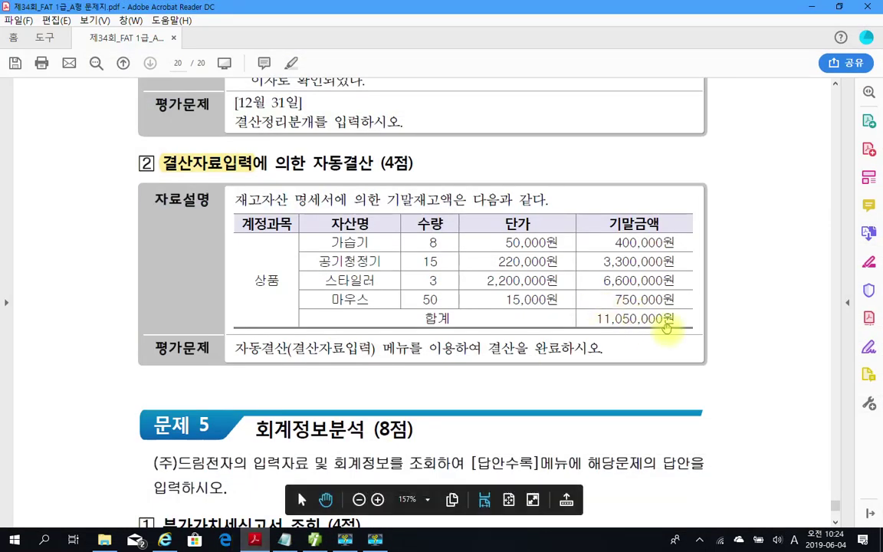
{"action": "left_click", "coordinate": [249, 542]}
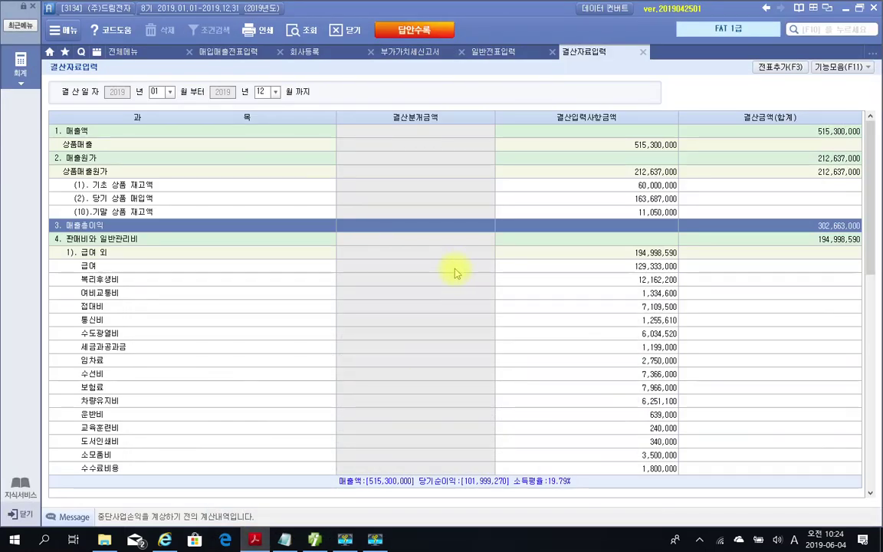
{"action": "left_click", "coordinate": [621, 215]}
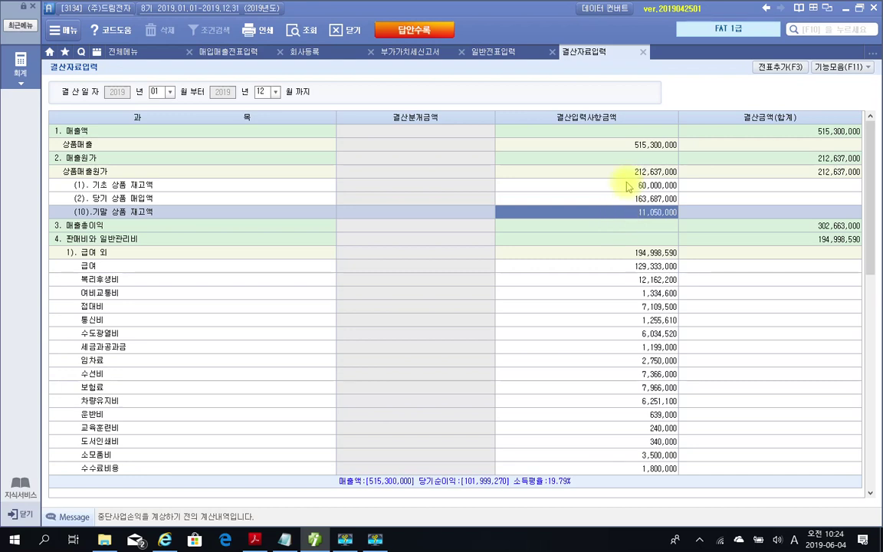
{"action": "left_click_drag", "start_coordinate": [613, 158], "coordinate": [693, 182]}
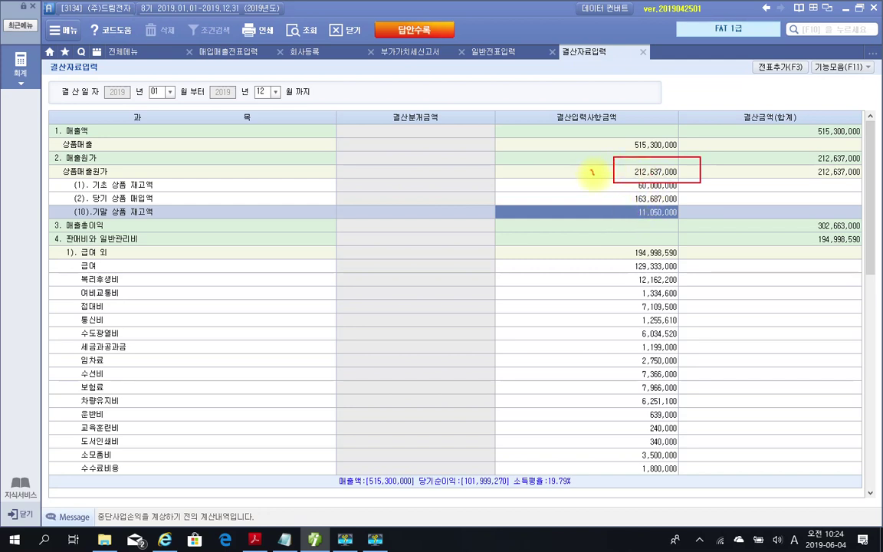
{"action": "left_click_drag", "start_coordinate": [599, 200], "coordinate": [694, 226]}
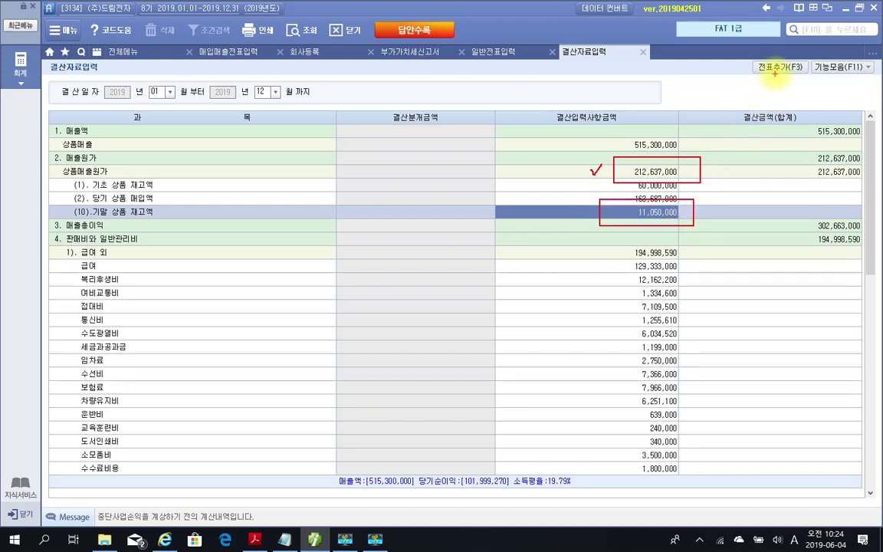
{"action": "key", "text": "Escape"}
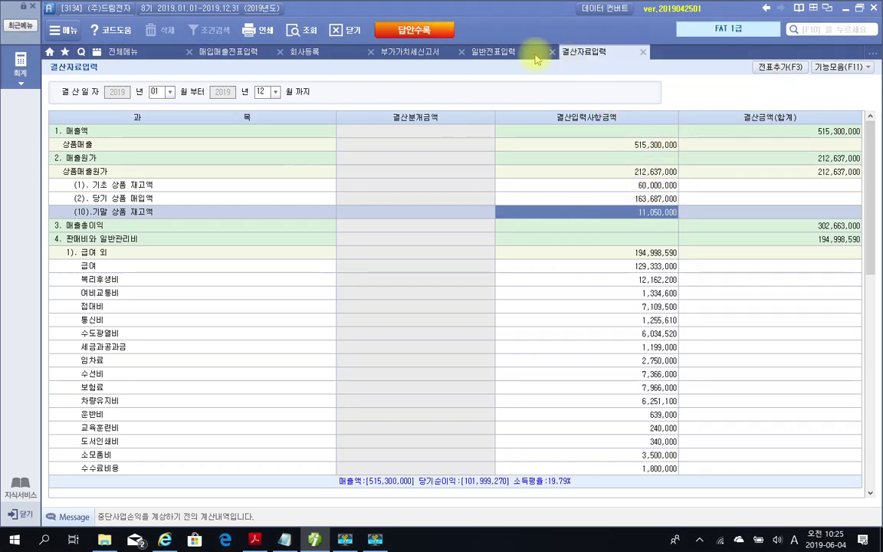
Step: Review the 상품매출원가 debit and 상품 credit amounts of the December 31 closing voucher in 일반전표입력
{"action": "left_click", "coordinate": [494, 52]}
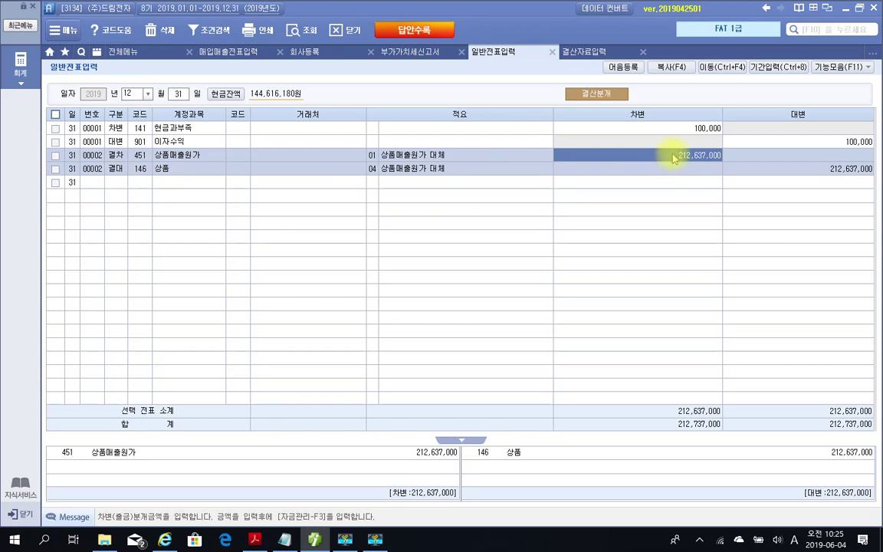
{"action": "left_click", "coordinate": [817, 171]}
{"action": "left_click", "coordinate": [693, 158]}
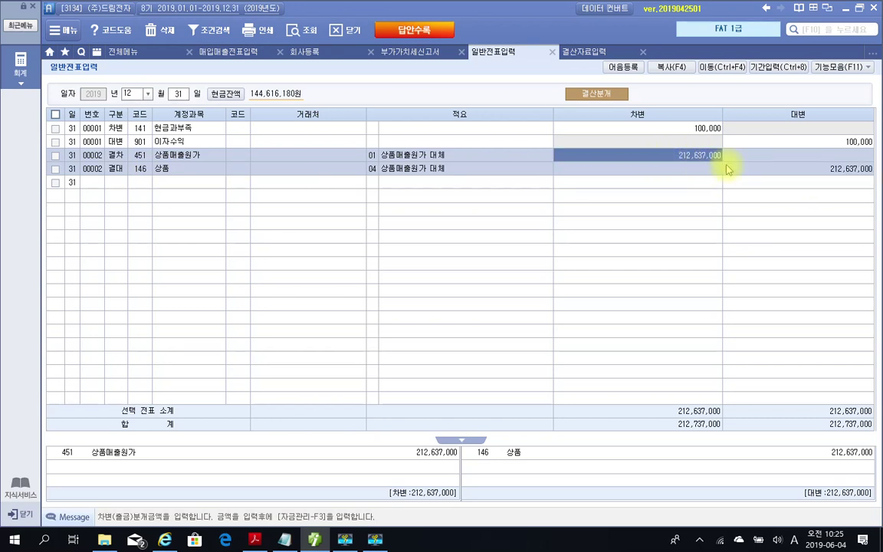
{"action": "left_click", "coordinate": [816, 174]}
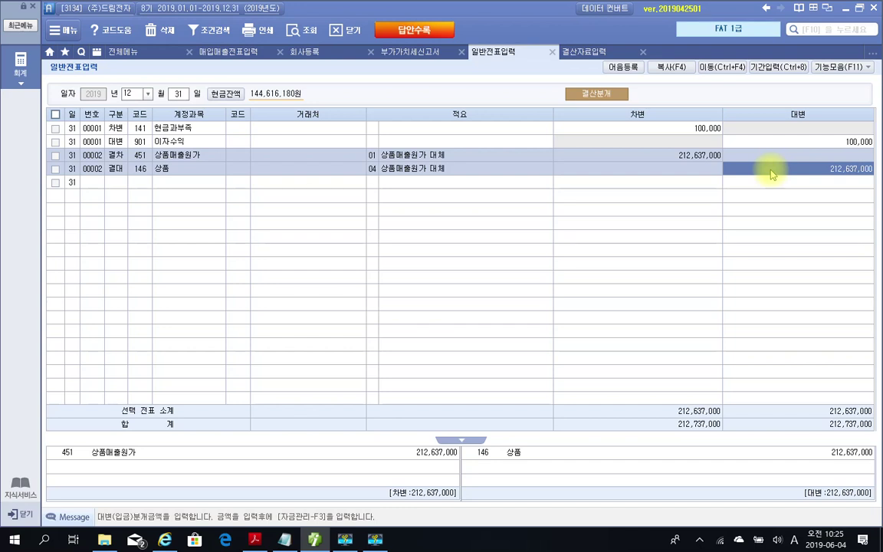
{"action": "left_click", "coordinate": [695, 155]}
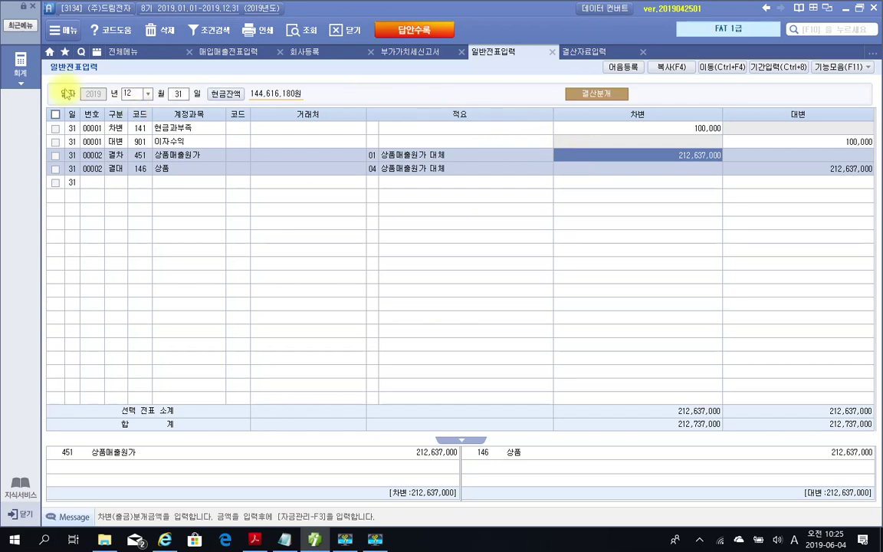
Step: Open 전기분 재무상태표 and compare its 상품 balance with the 기초 상품 재고액 in 결산자료입력
{"action": "left_click", "coordinate": [143, 55]}
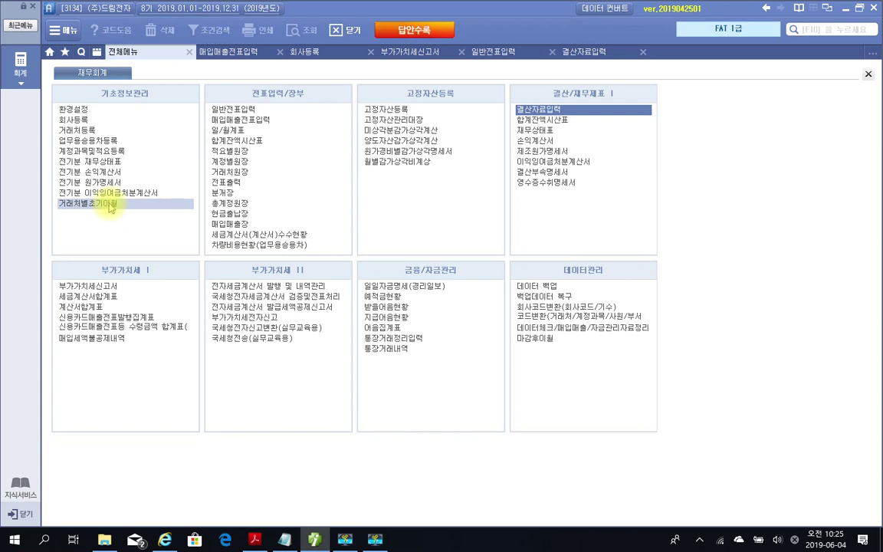
{"action": "left_click", "coordinate": [108, 164]}
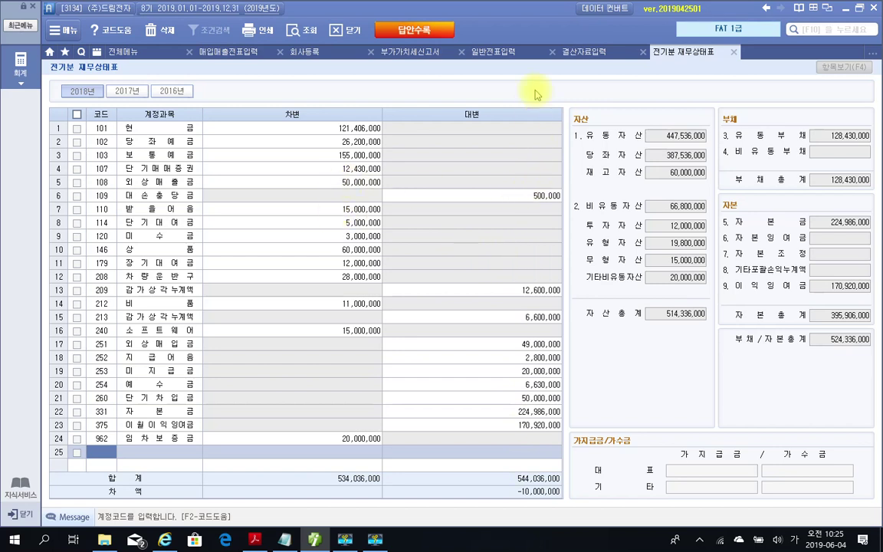
{"action": "left_click", "coordinate": [578, 55]}
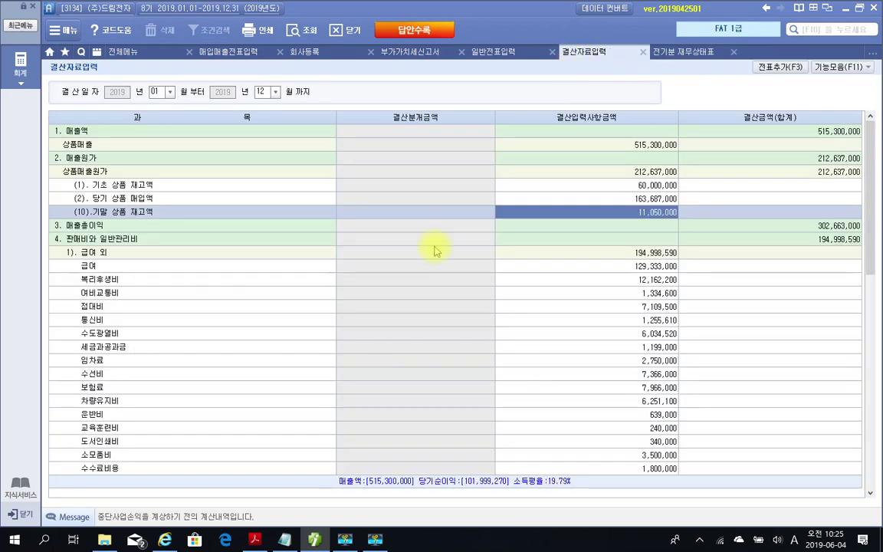
{"action": "left_click", "coordinate": [637, 189]}
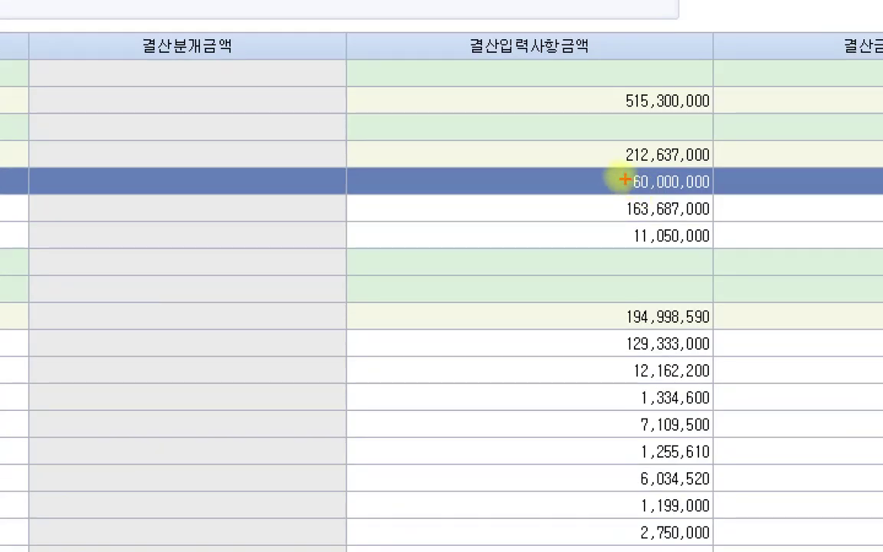
{"action": "left_click_drag", "start_coordinate": [614, 173], "coordinate": [723, 195]}
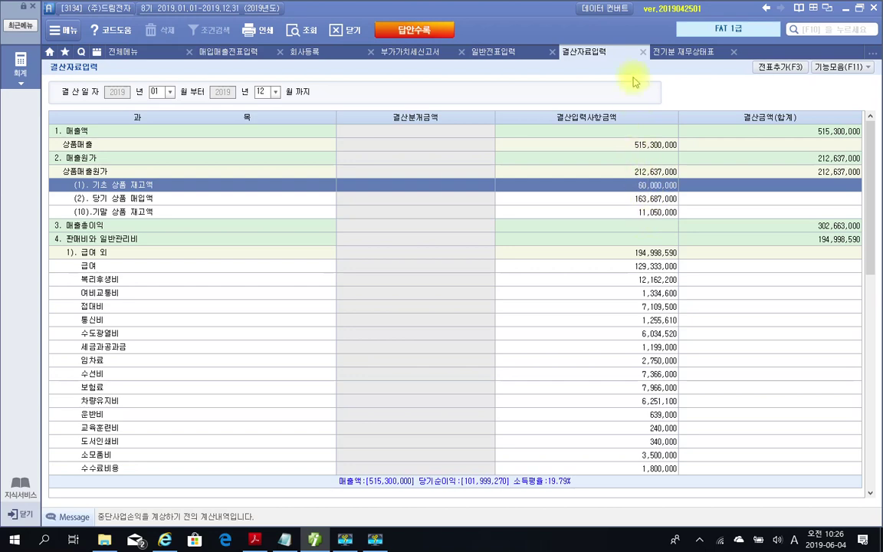
Step: Close 전기분 재무상태표 despite the debit-credit difference, along with all other open work screens except 전체메뉴
{"action": "left_click", "coordinate": [664, 51]}
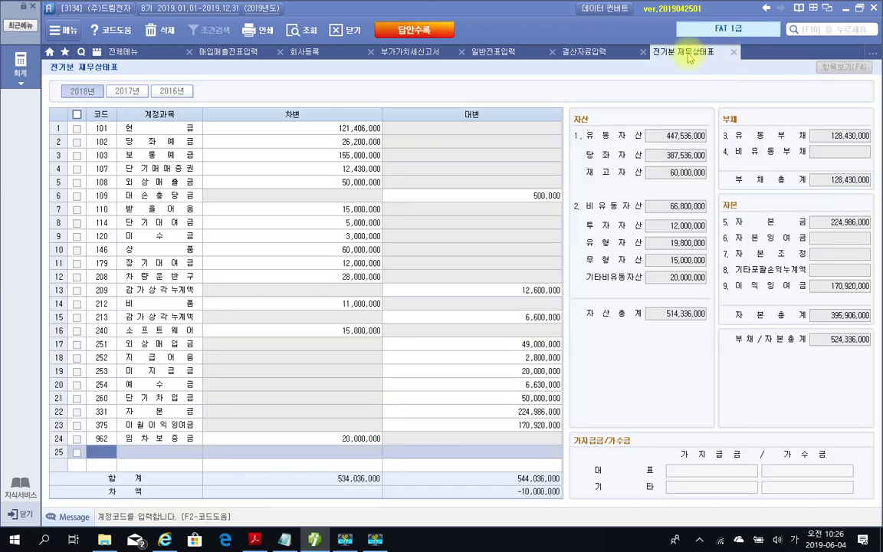
{"action": "left_click", "coordinate": [733, 52]}
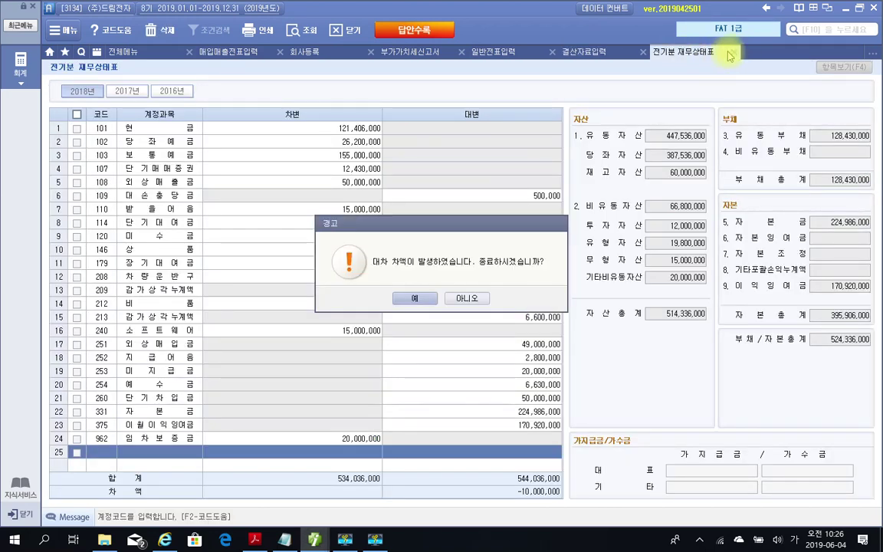
{"action": "left_click", "coordinate": [410, 299]}
{"action": "left_click", "coordinate": [642, 52]}
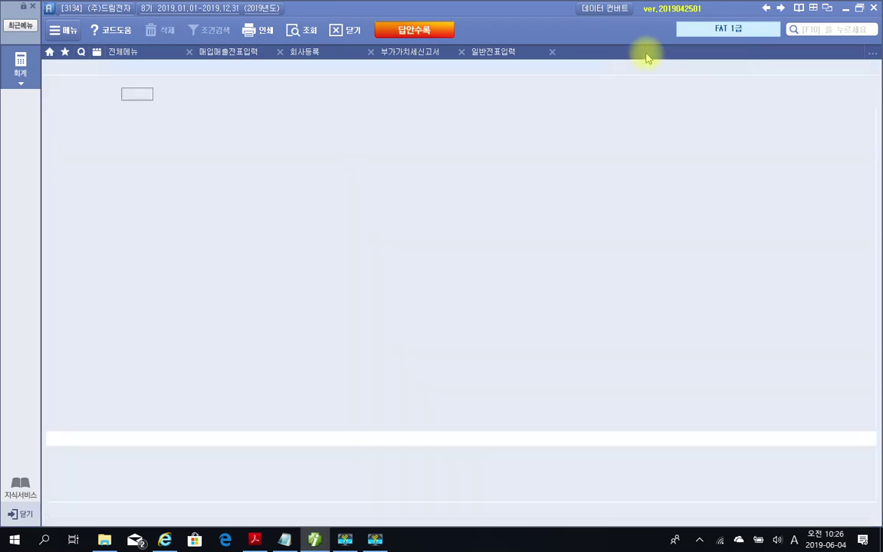
{"action": "left_click", "coordinate": [552, 52]}
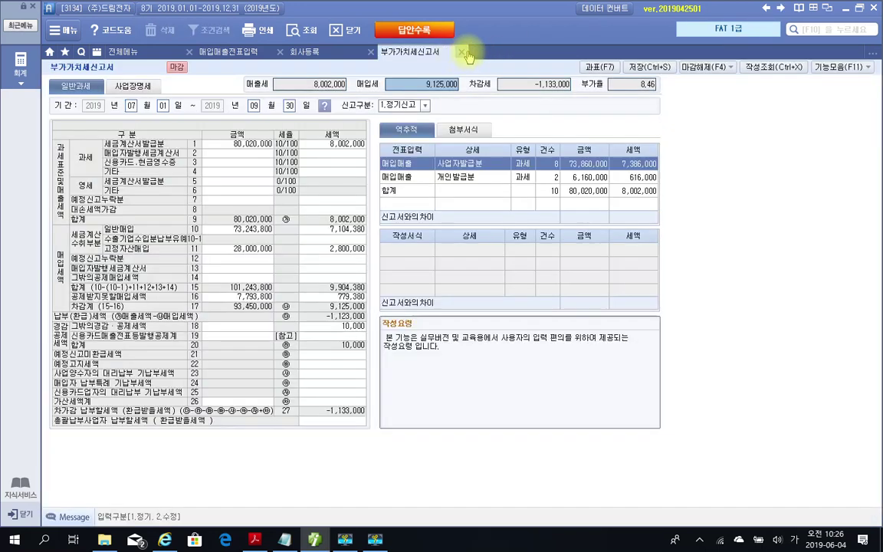
{"action": "left_click", "coordinate": [462, 51]}
{"action": "left_click", "coordinate": [371, 52]}
{"action": "left_click", "coordinate": [281, 52]}
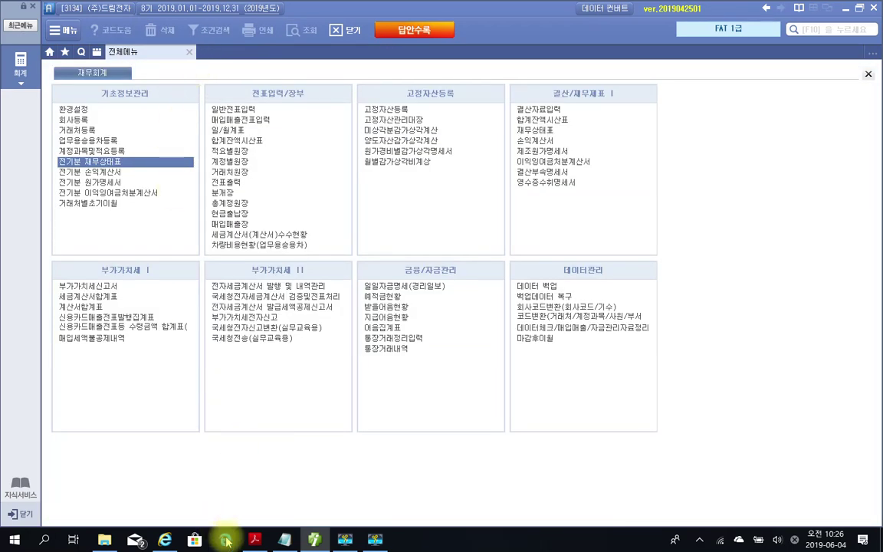
Step: Go to 문제 5 in the exam PDF and highlight the question 1 heading 부가가치세신고서 조회
{"action": "left_click", "coordinate": [255, 539]}
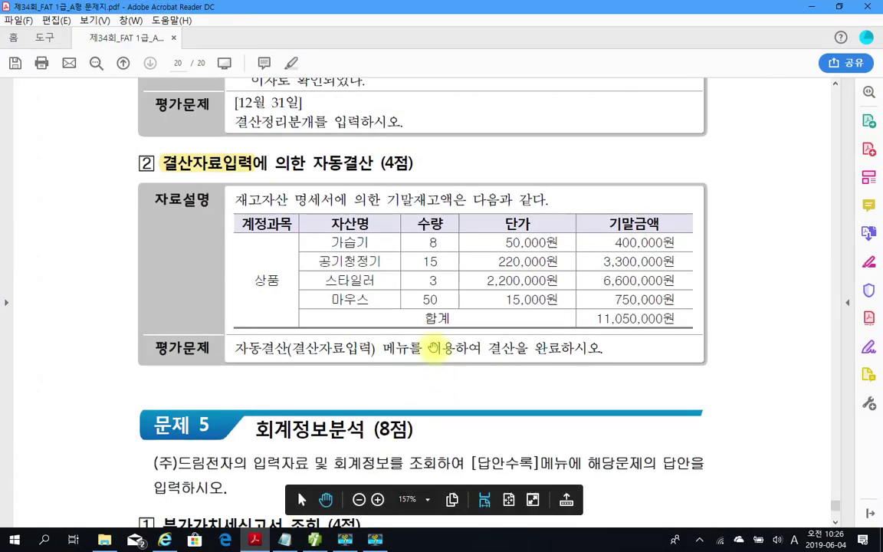
{"action": "scroll", "coordinate": [421, 381], "scroll_direction": "up", "scroll_amount": 5}
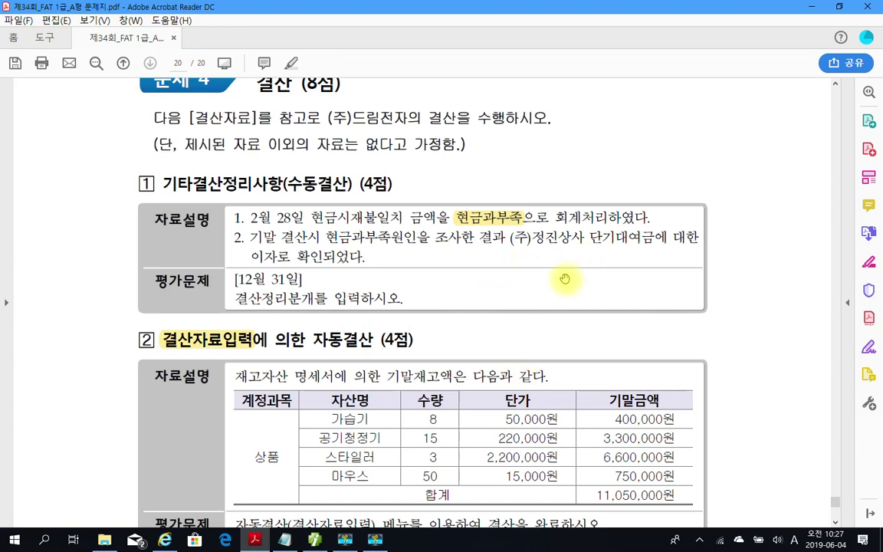
{"action": "scroll", "coordinate": [532, 325], "scroll_direction": "down", "scroll_amount": 10}
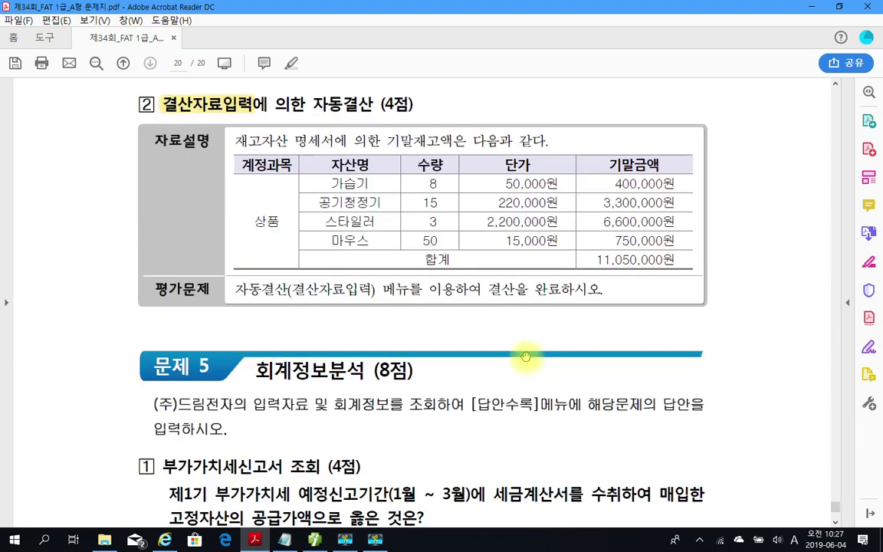
{"action": "scroll", "coordinate": [526, 356], "scroll_direction": "down", "scroll_amount": 3}
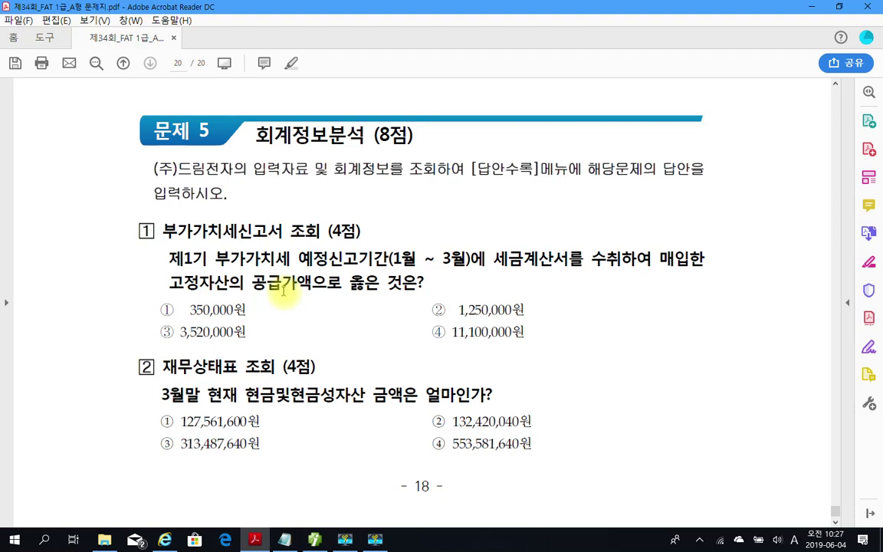
{"action": "left_click_drag", "start_coordinate": [164, 230], "coordinate": [306, 232]}
{"action": "right_click", "coordinate": [303, 237]}
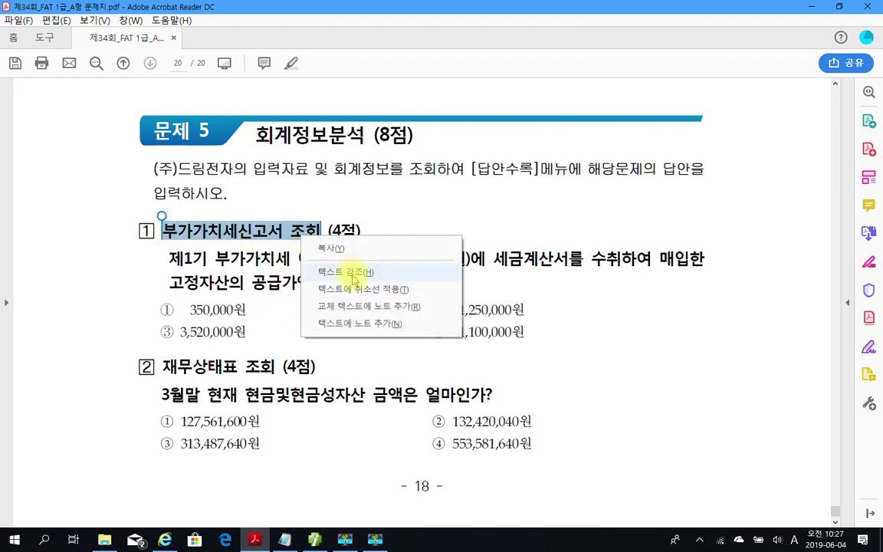
{"action": "left_click", "coordinate": [351, 275]}
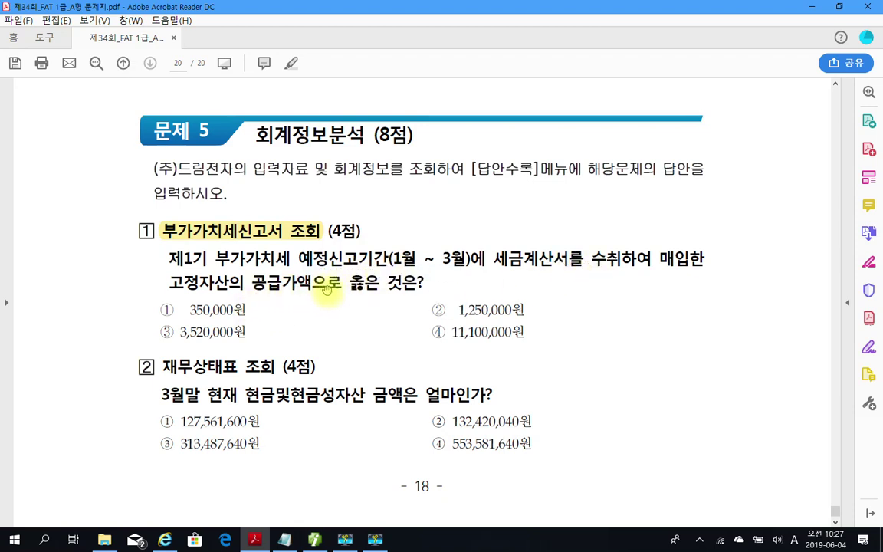
Step: Open 부가가치세신고서 in the accounting program and load the saved 정기신고 data for January 1 to March 31, 2019
{"action": "left_click", "coordinate": [313, 541]}
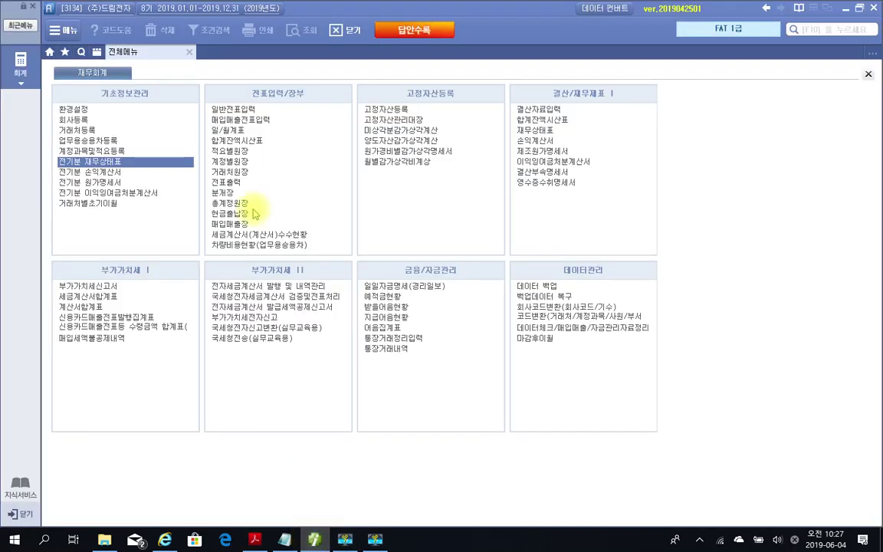
{"action": "left_click", "coordinate": [105, 288]}
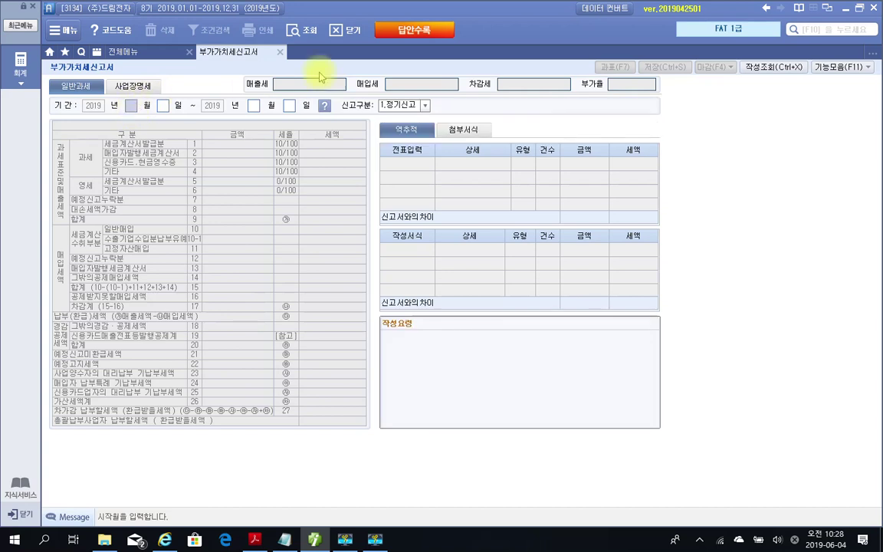
{"action": "type", "text": "01"}
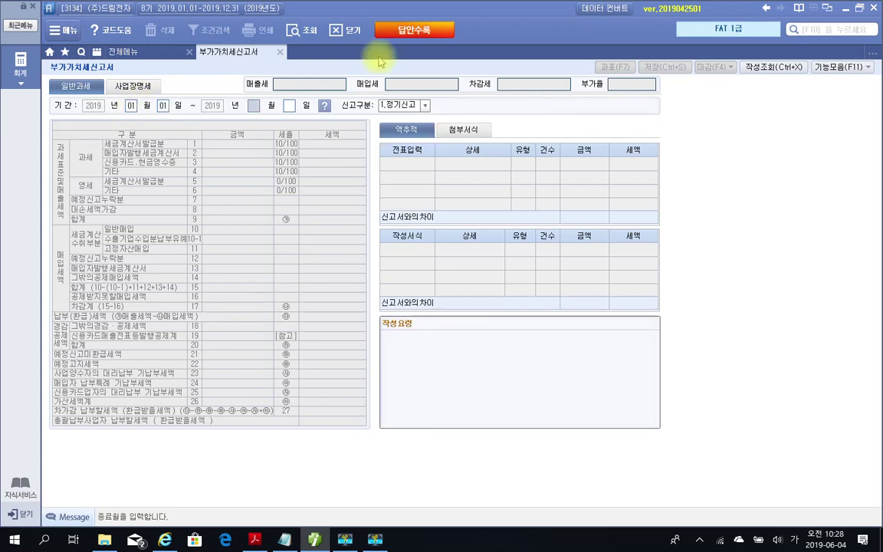
{"action": "type", "text": "010331"}
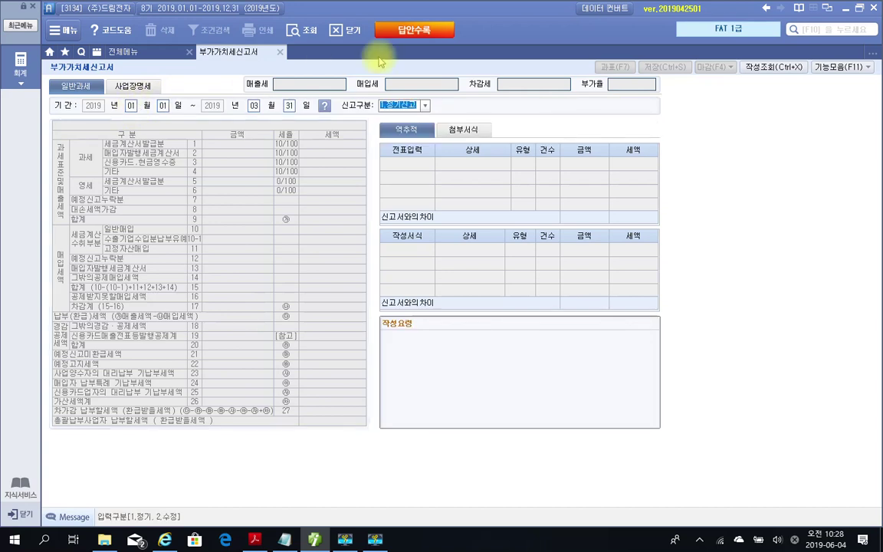
{"action": "key", "text": "Return"}
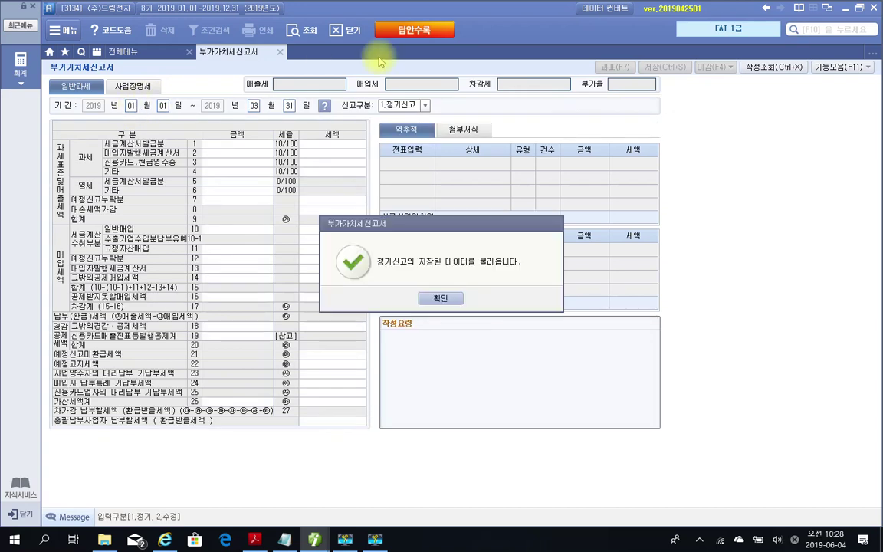
{"action": "left_click", "coordinate": [446, 302]}
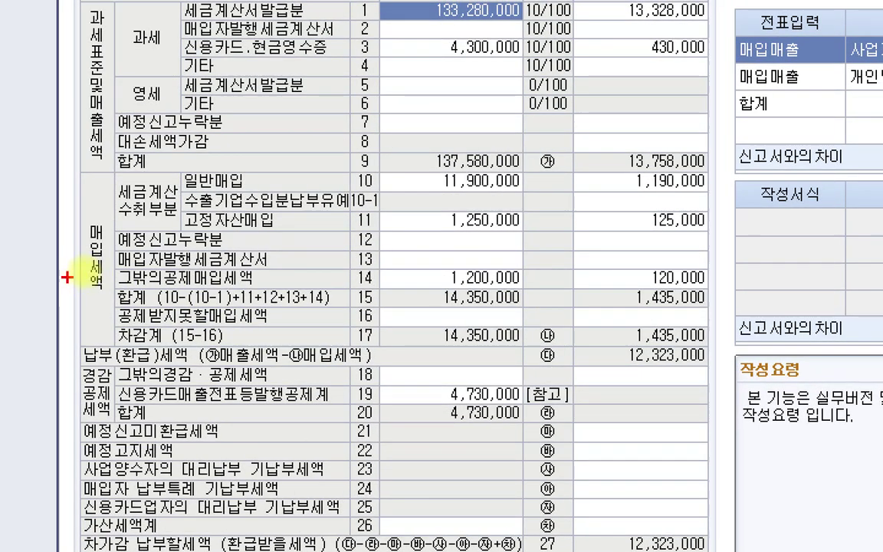
Step: Examine the 매입세액 section for the supply amount of 고정자산매입 on line 11
{"action": "mouse_move", "coordinate": [74, 174]}
{"action": "left_mouse_down"}
{"action": "mouse_move", "coordinate": [133, 225]}
{"action": "mouse_move", "coordinate": [561, 344]}
{"action": "mouse_move", "coordinate": [711, 345]}
{"action": "mouse_move", "coordinate": [703, 340]}
{"action": "left_mouse_up"}
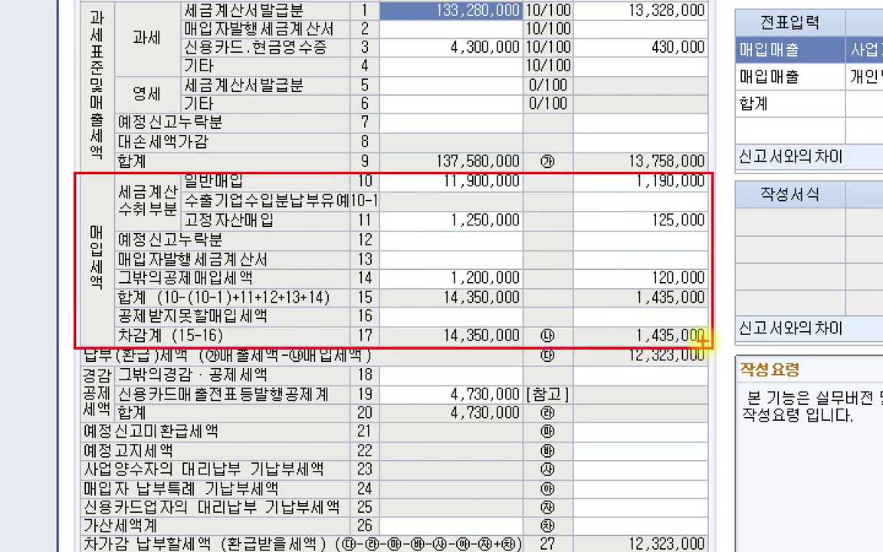
{"action": "left_click_drag", "start_coordinate": [179, 230], "coordinate": [277, 224]}
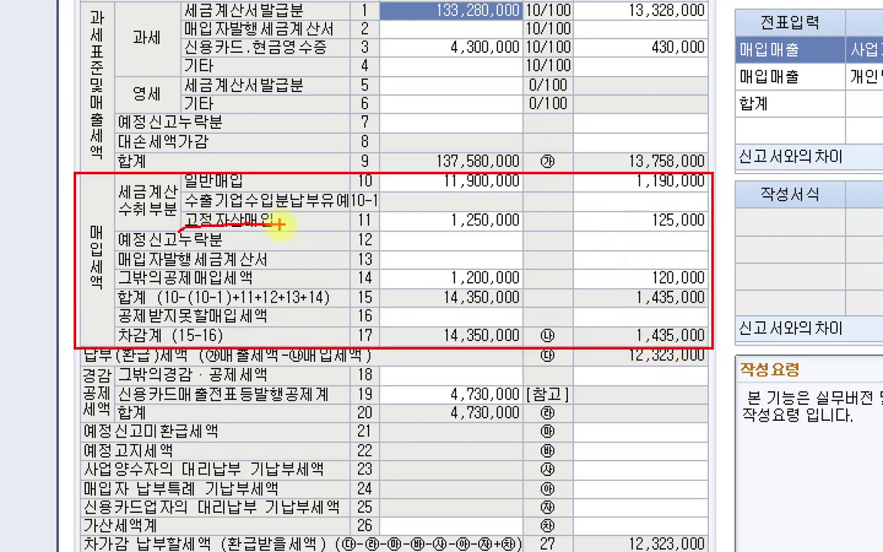
{"action": "left_click_drag", "start_coordinate": [354, 201], "coordinate": [351, 216]}
{"action": "left_click_drag", "start_coordinate": [421, 235], "coordinate": [526, 233]}
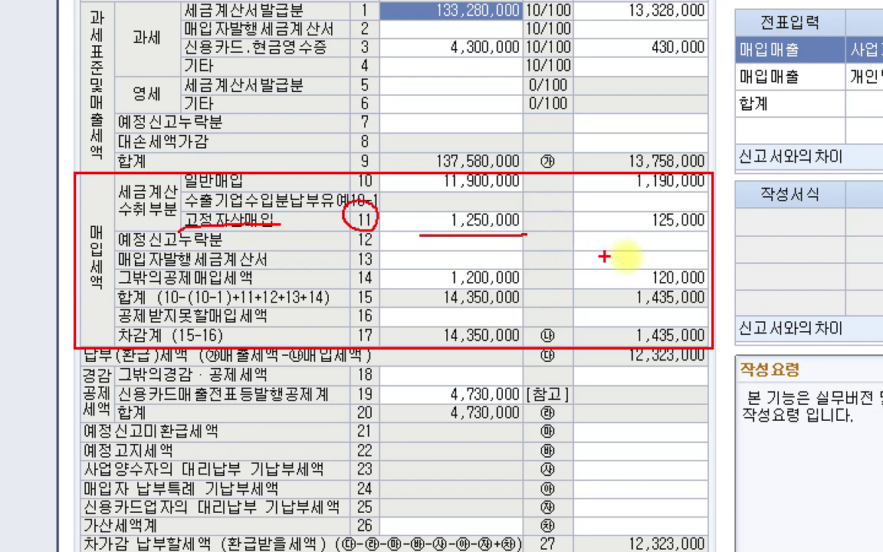
Step: Switch to the exam PDF and highlight answer ② 1,250,000원 under 문제 5 question 1
{"action": "key", "text": "Escape"}
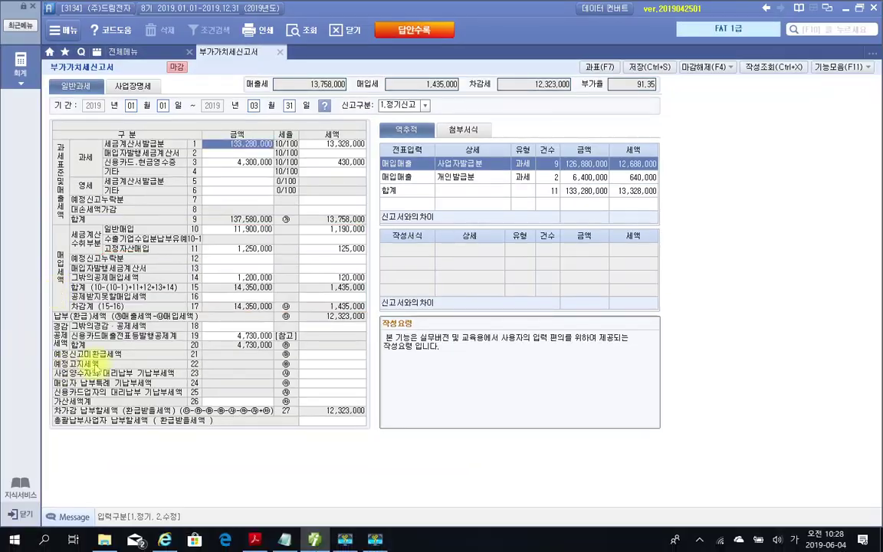
{"action": "left_click", "coordinate": [255, 539]}
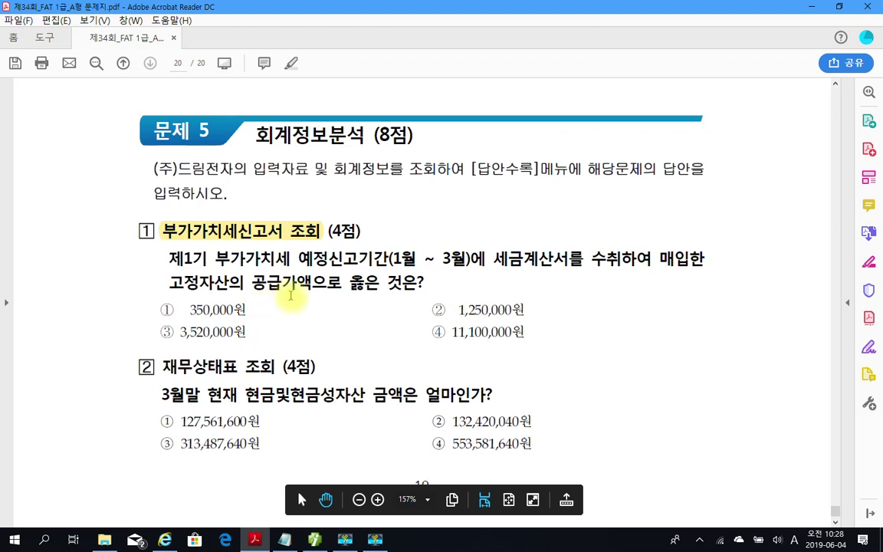
{"action": "left_click_drag", "start_coordinate": [434, 310], "coordinate": [525, 310]}
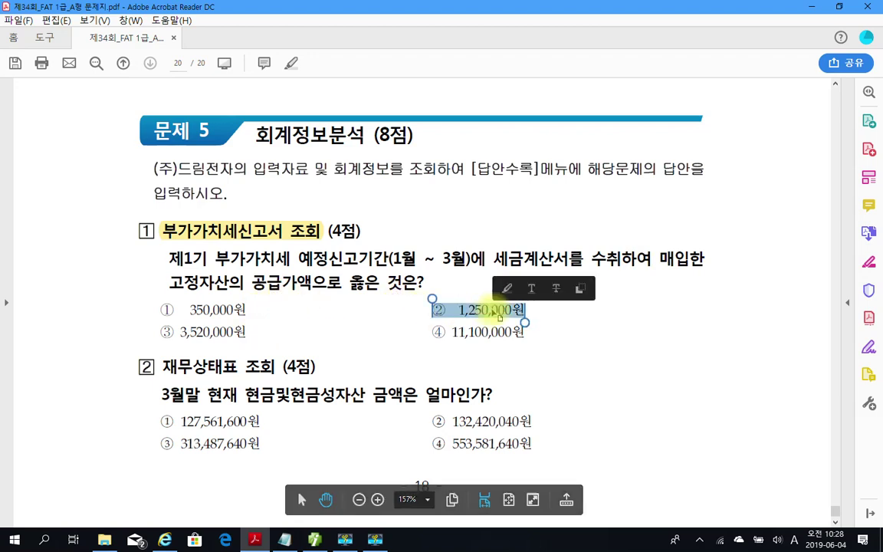
{"action": "right_click", "coordinate": [494, 315]}
{"action": "left_click", "coordinate": [535, 348]}
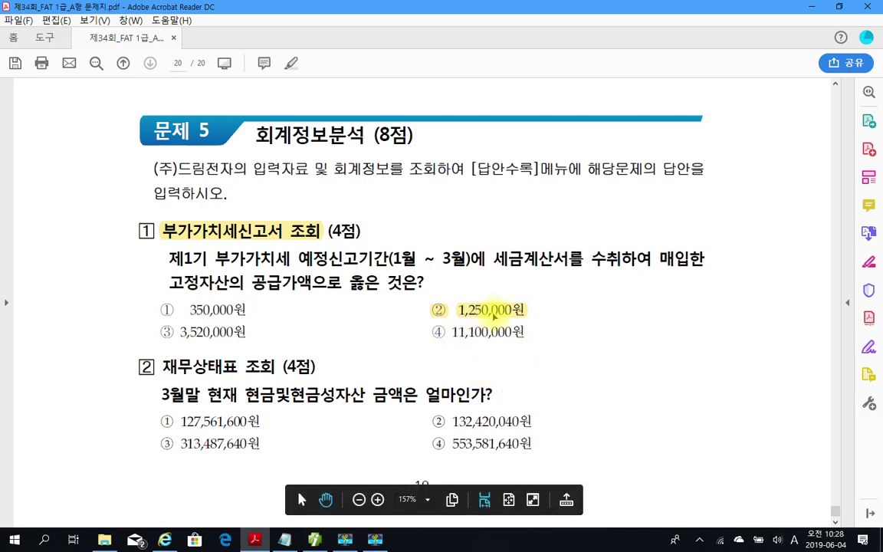
Step: In the accounting program's 답안수록, record ② as the answer to 실무문제 1 and close the answer window
{"action": "left_click", "coordinate": [313, 541]}
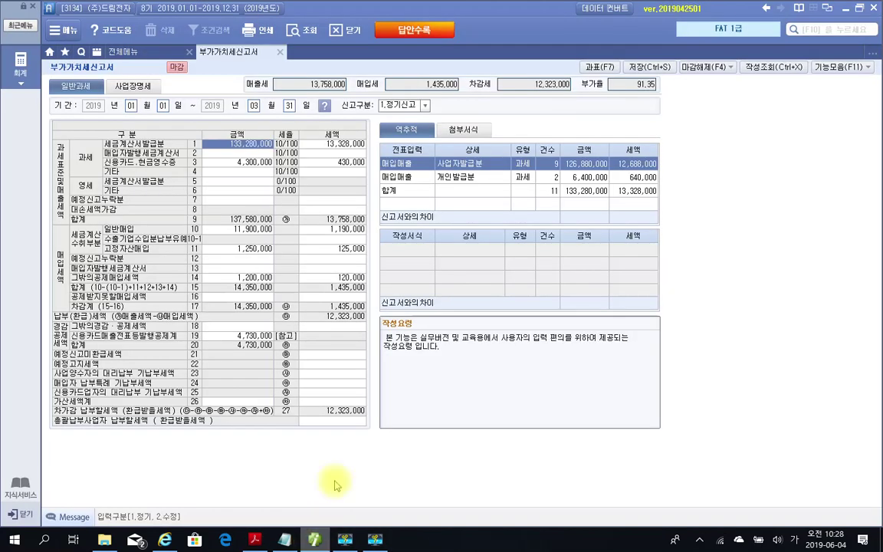
{"action": "left_click", "coordinate": [400, 30]}
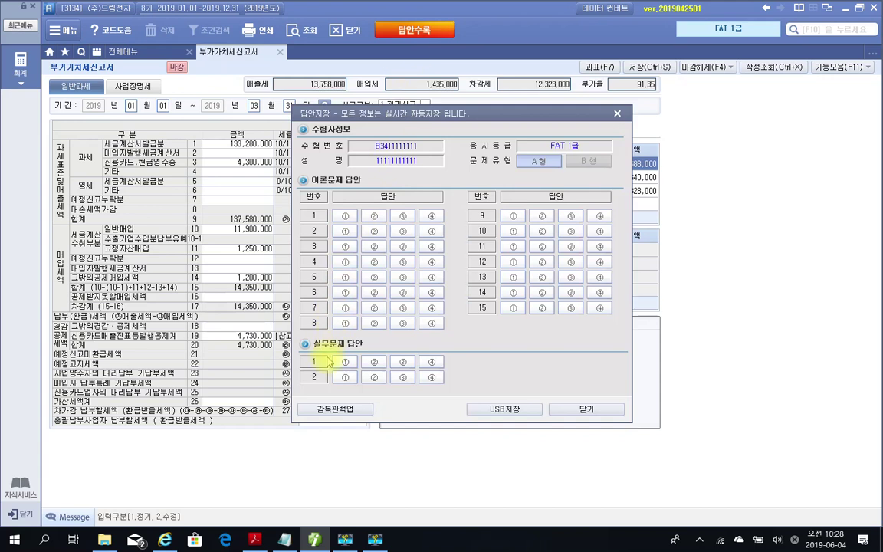
{"action": "left_click", "coordinate": [376, 362]}
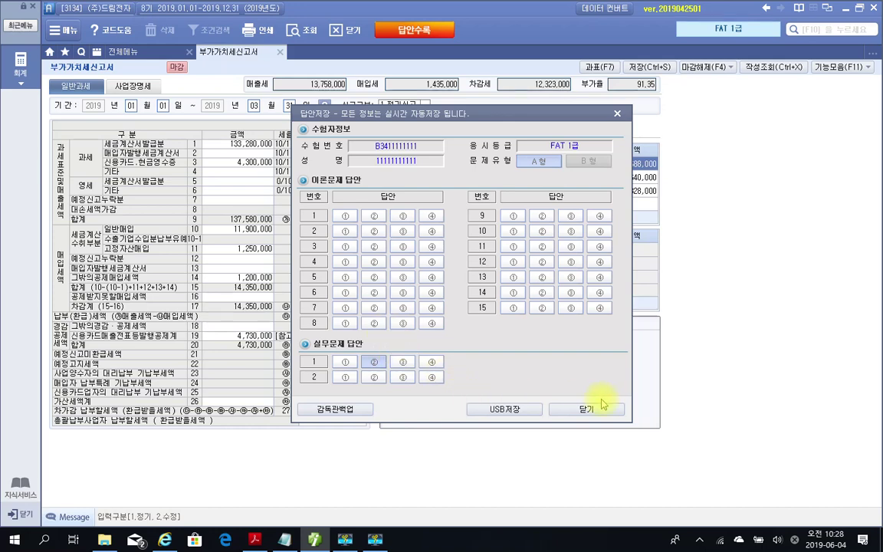
{"action": "left_click", "coordinate": [558, 407]}
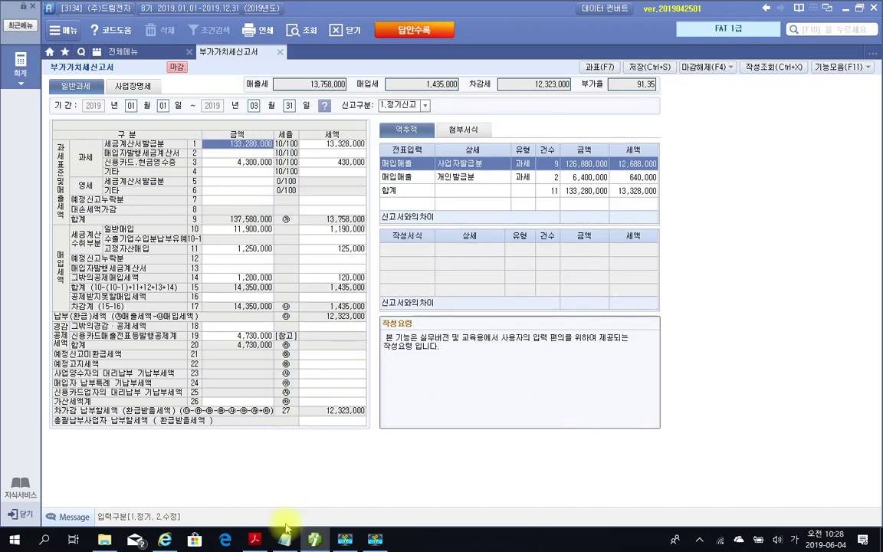
Step: Review question 2 in the exam PDF, close 부가가치세신고서 in the accounting program, and load 재무상태표 for March 2019
{"action": "left_click", "coordinate": [315, 539]}
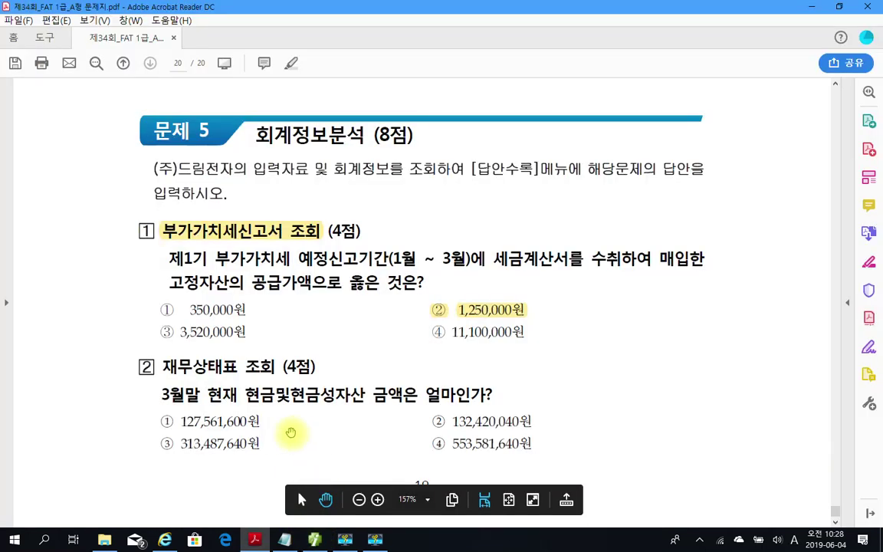
{"action": "scroll", "coordinate": [286, 421], "scroll_direction": "down", "scroll_amount": 1}
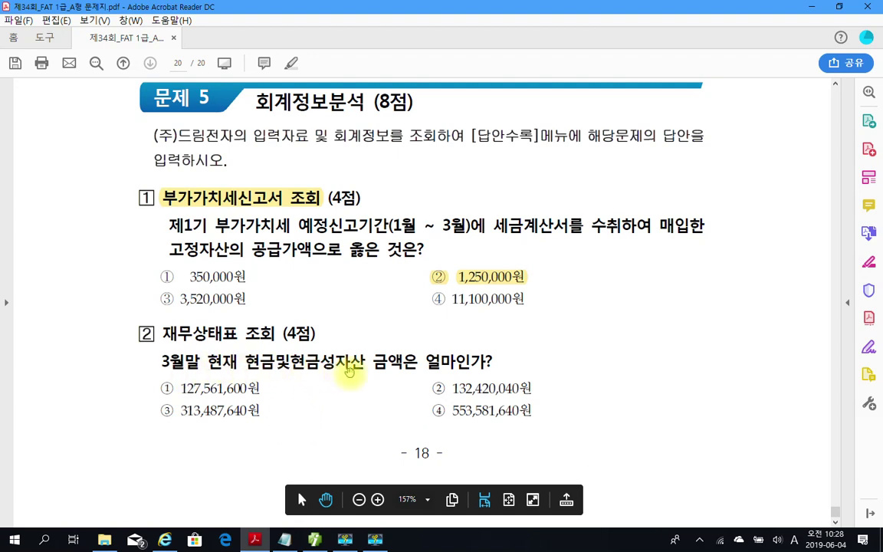
{"action": "left_click", "coordinate": [315, 539]}
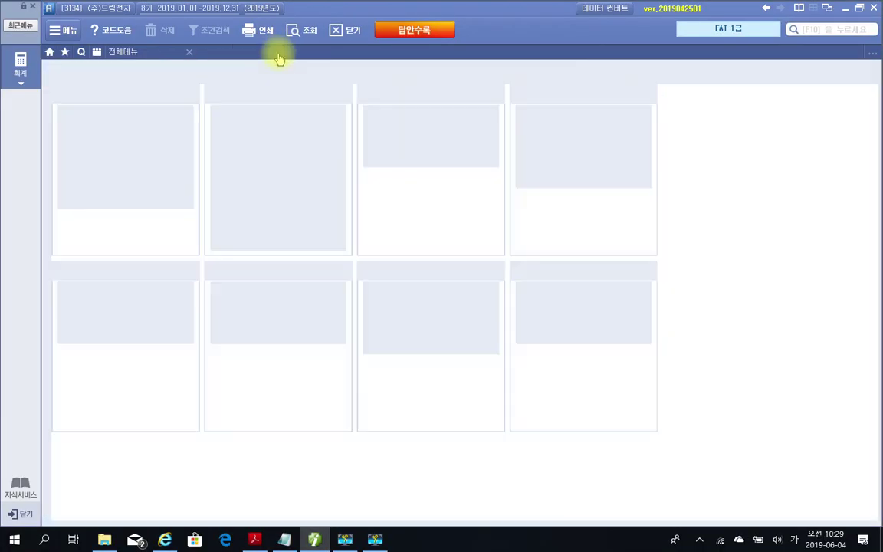
{"action": "left_click", "coordinate": [280, 51]}
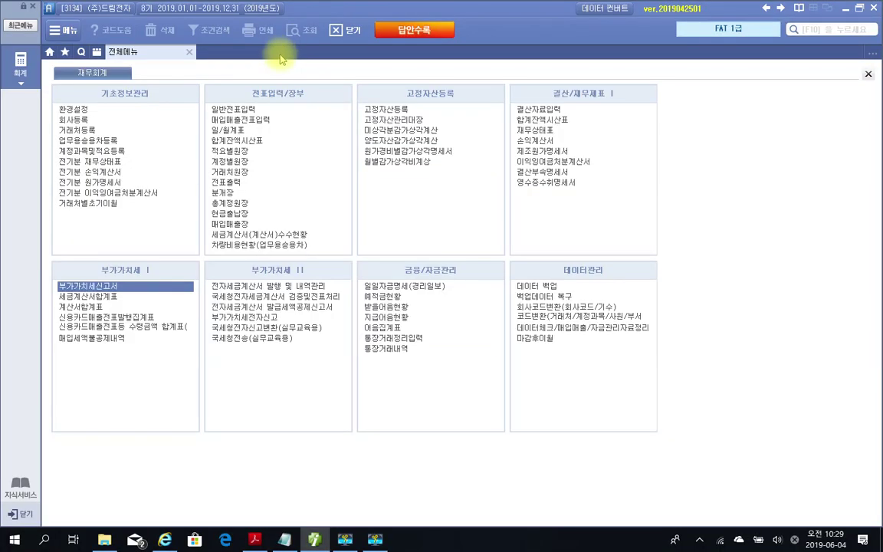
{"action": "left_click", "coordinate": [542, 130]}
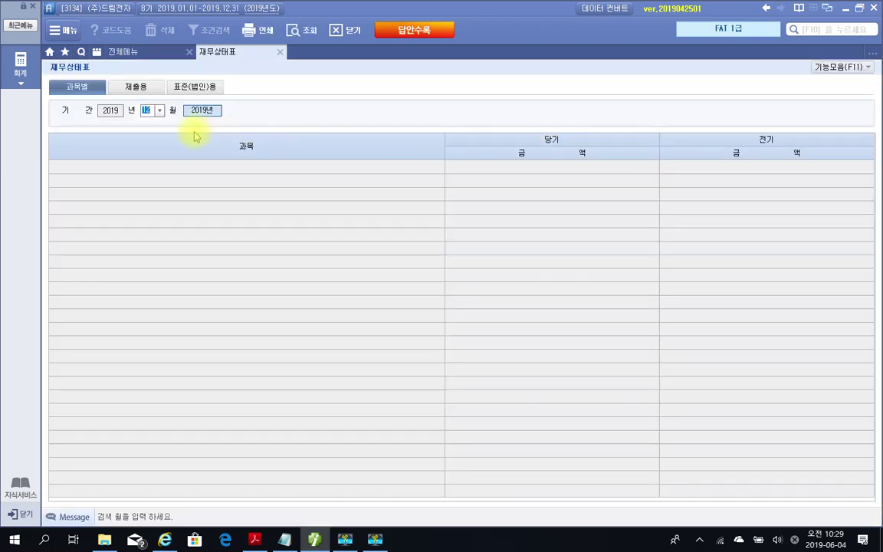
{"action": "type", "text": "3"}
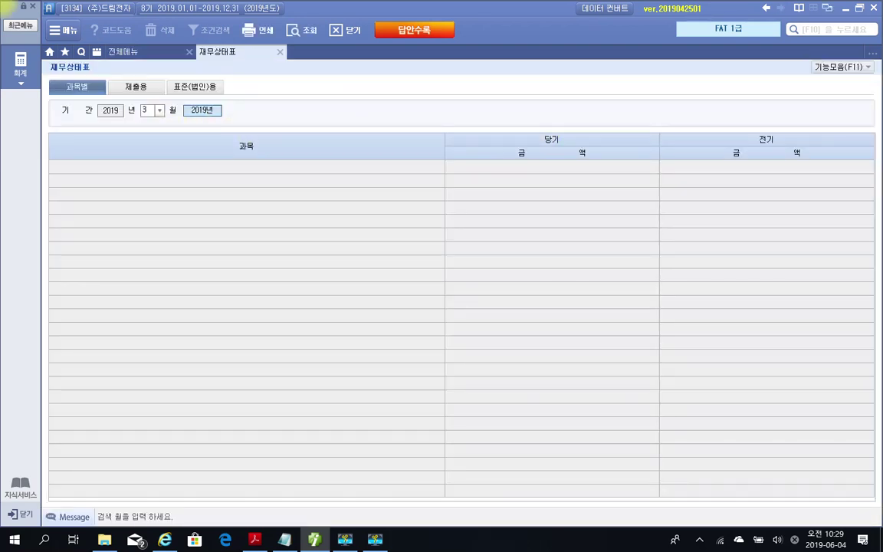
{"action": "key", "text": "Return"}
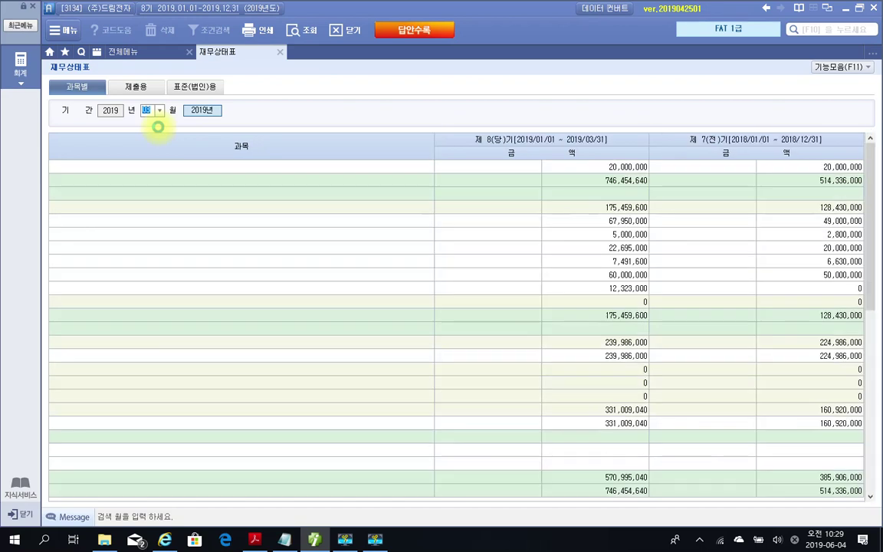
Step: Recheck question 2 in the PDF, and examine the current-period 현금및현금성자산 amount in the 제출용 version of 재무상태표
{"action": "left_click", "coordinate": [256, 538]}
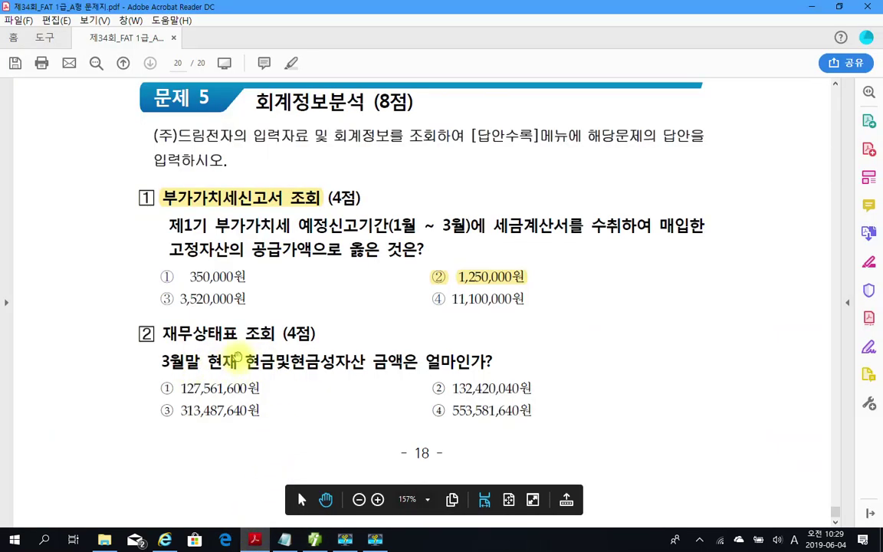
{"action": "left_click", "coordinate": [314, 538]}
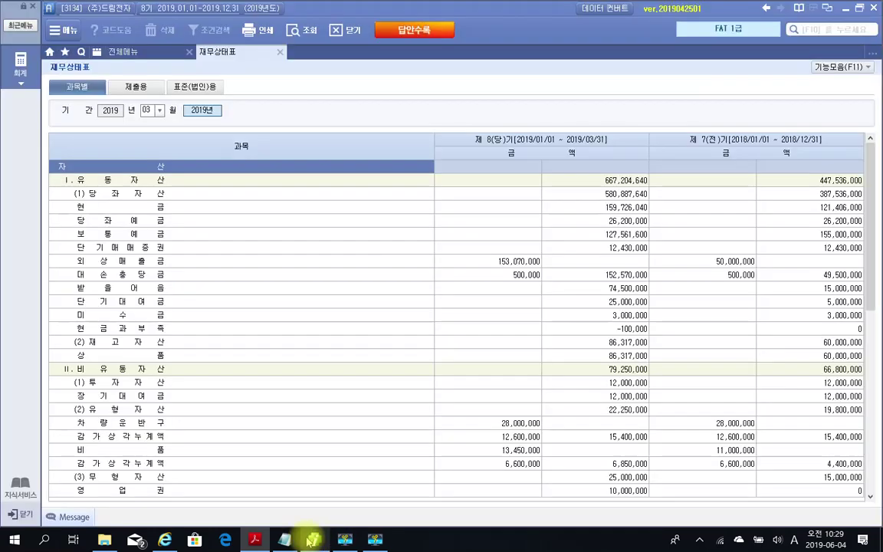
{"action": "left_click", "coordinate": [123, 87]}
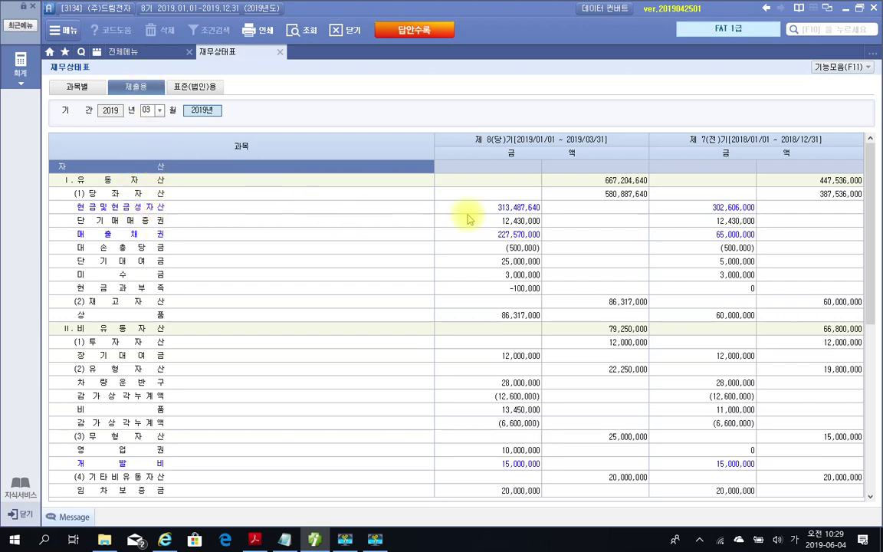
{"action": "left_click", "coordinate": [508, 207]}
{"action": "mouse_move", "coordinate": [469, 190]}
{"action": "left_mouse_down"}
{"action": "mouse_move", "coordinate": [552, 229]}
{"action": "mouse_move", "coordinate": [556, 220]}
{"action": "left_mouse_up"}
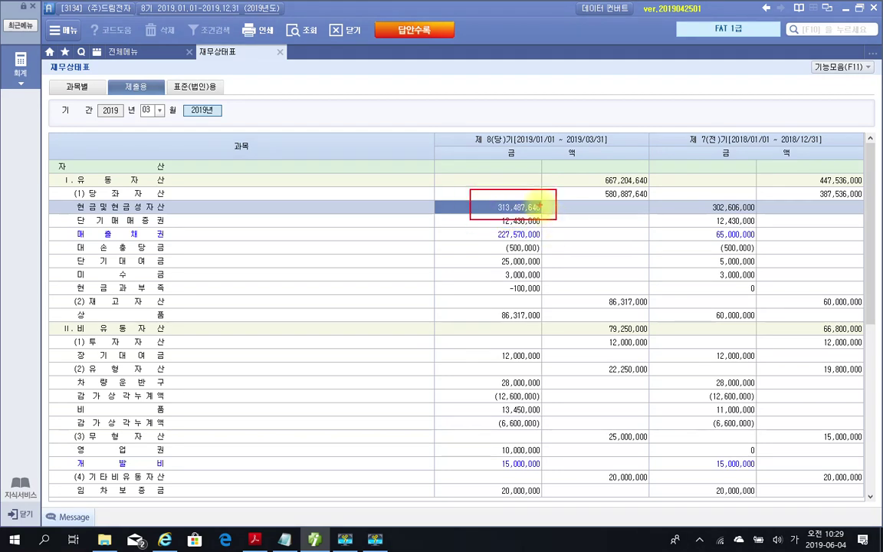
{"action": "mouse_move", "coordinate": [518, 152]}
{"action": "left_mouse_down"}
{"action": "mouse_move", "coordinate": [444, 124]}
{"action": "mouse_move", "coordinate": [582, 107]}
{"action": "mouse_move", "coordinate": [541, 144]}
{"action": "mouse_move", "coordinate": [449, 141]}
{"action": "left_mouse_up"}
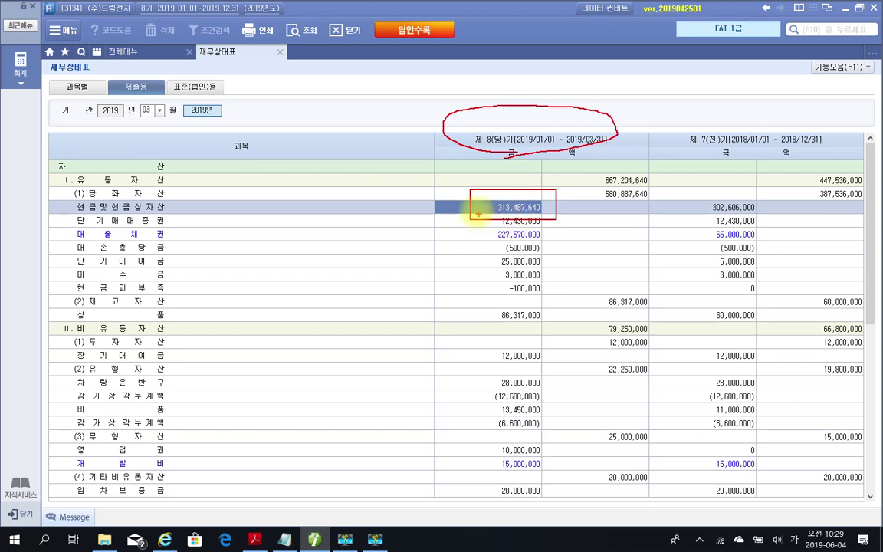
{"action": "key", "text": "Escape"}
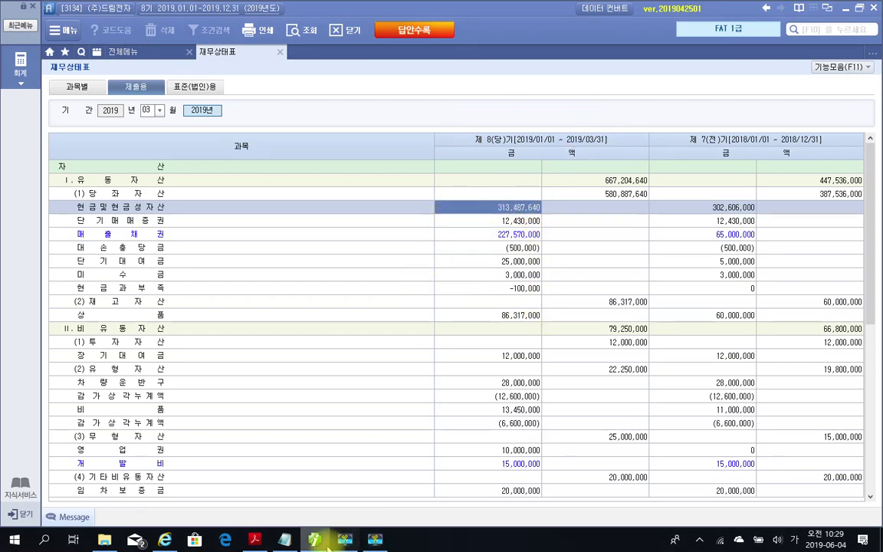
Step: Switch to the exam PDF and highlight answer ③ 313,487,640원 under question 2
{"action": "left_click", "coordinate": [263, 544]}
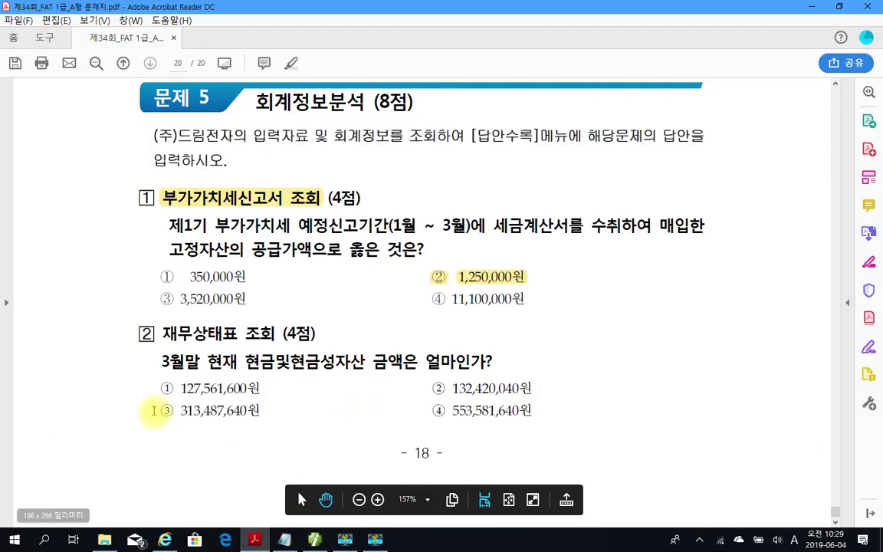
{"action": "left_click_drag", "start_coordinate": [159, 407], "coordinate": [261, 414]}
{"action": "right_click", "coordinate": [238, 414]}
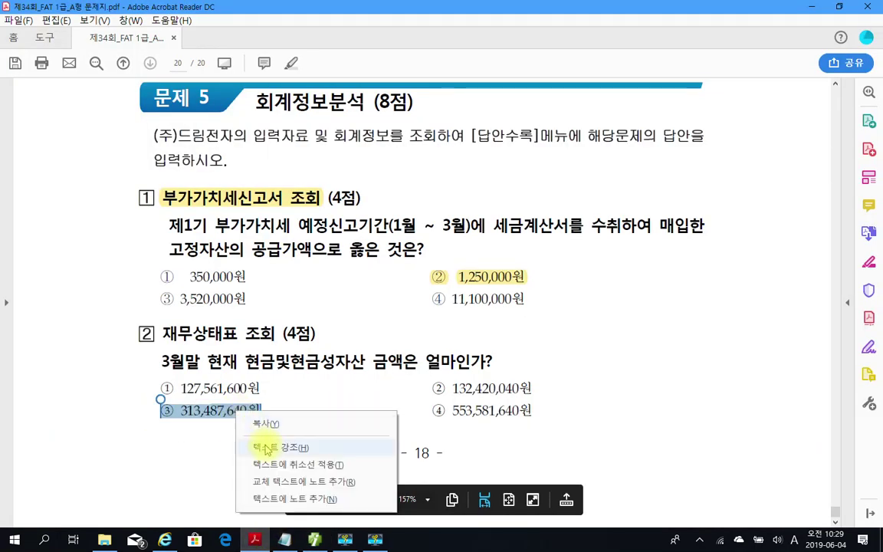
{"action": "left_click", "coordinate": [268, 448]}
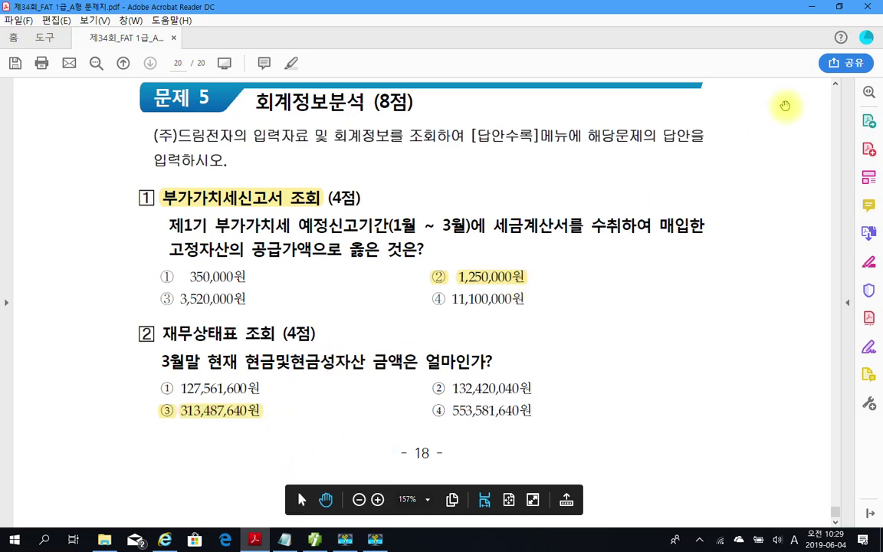
Step: Return to the accounting program and record ③ as the answer to 실무문제 2 in 답안수록
{"action": "left_click", "coordinate": [316, 540]}
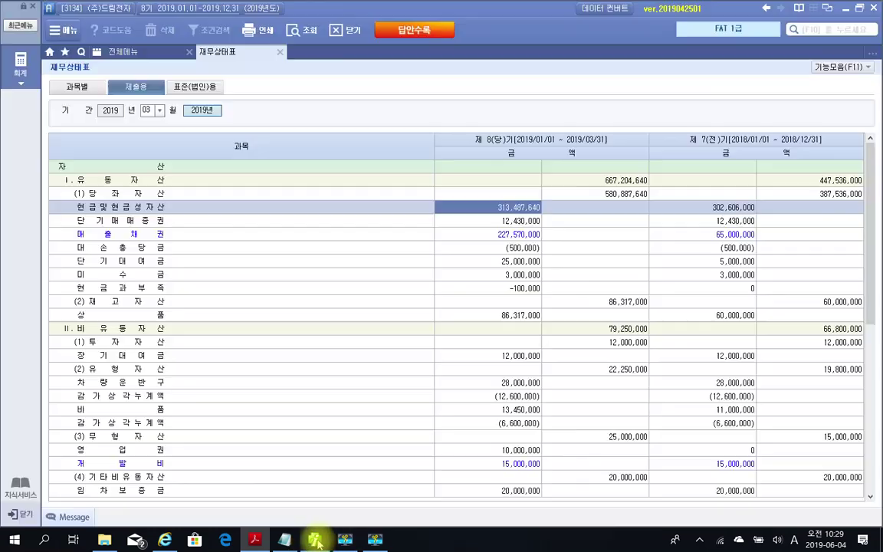
{"action": "left_click", "coordinate": [411, 32]}
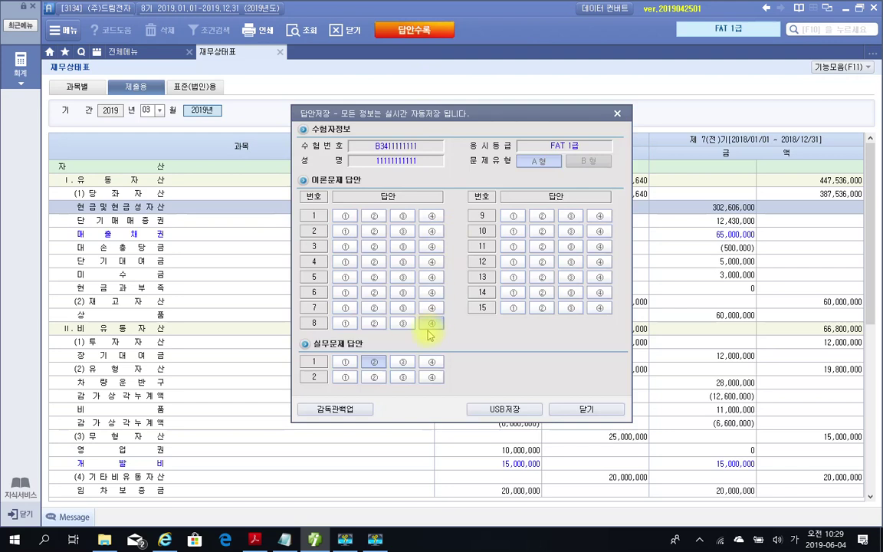
{"action": "left_click", "coordinate": [395, 378]}
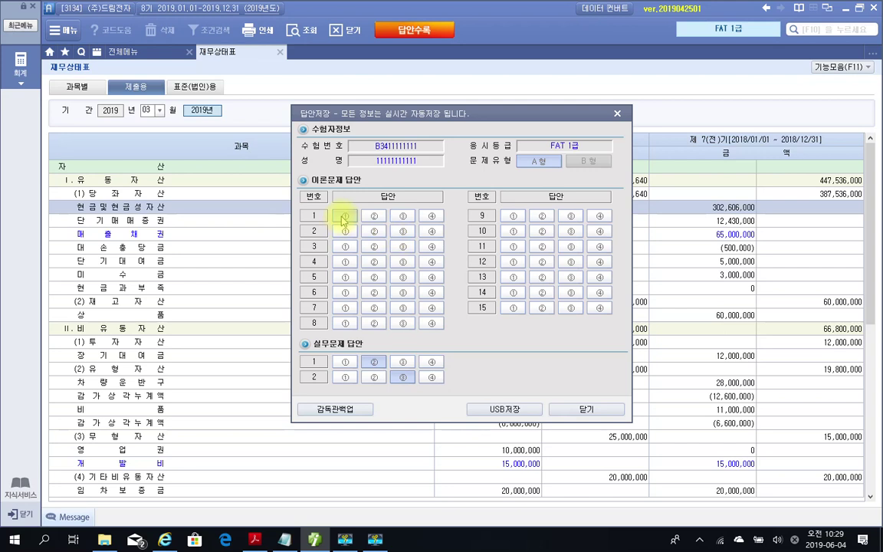
Step: Fill in the 이론문제 답안 section with ② for questions 1 and 2 and ① for questions 3 through 15
{"action": "left_click", "coordinate": [374, 216]}
{"action": "left_click", "coordinate": [374, 231]}
{"action": "left_click", "coordinate": [345, 247]}
{"action": "left_click", "coordinate": [345, 261]}
{"action": "left_click", "coordinate": [345, 277]}
{"action": "left_click", "coordinate": [345, 292]}
{"action": "left_click", "coordinate": [344, 307]}
{"action": "left_click", "coordinate": [345, 323]}
{"action": "left_click", "coordinate": [514, 216]}
{"action": "left_click", "coordinate": [513, 246]}
{"action": "left_click", "coordinate": [513, 262]}
{"action": "left_click", "coordinate": [513, 277]}
{"action": "left_click", "coordinate": [514, 292]}
{"action": "left_click", "coordinate": [513, 308]}
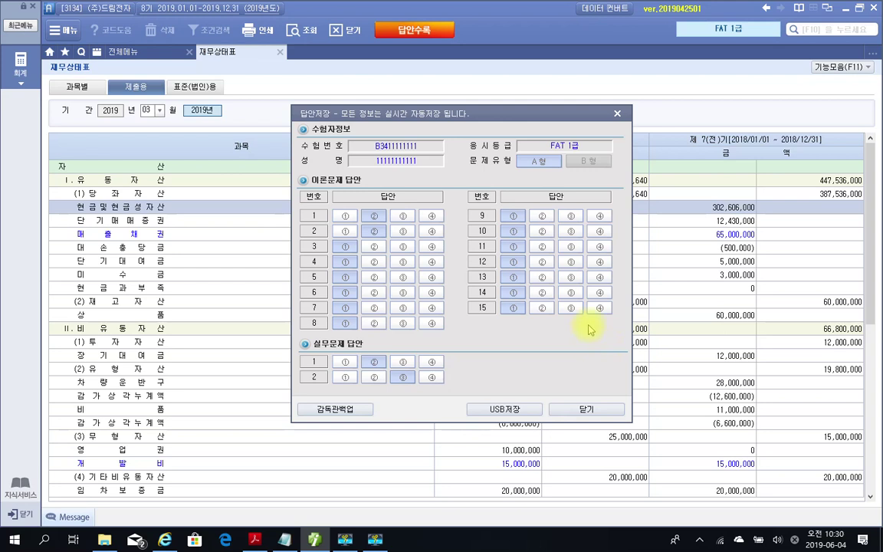
{"action": "left_click", "coordinate": [374, 292]}
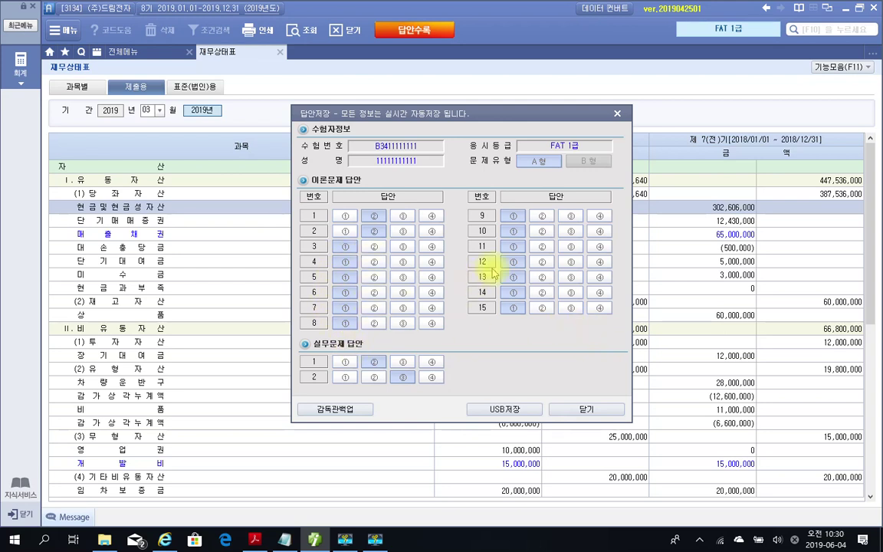